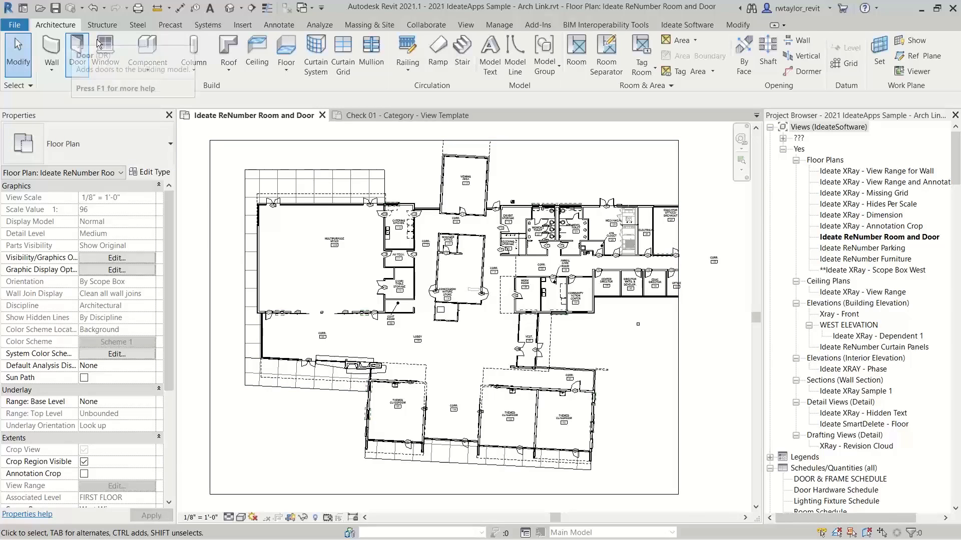
pyautogui.scroll(-4, 132, 29)
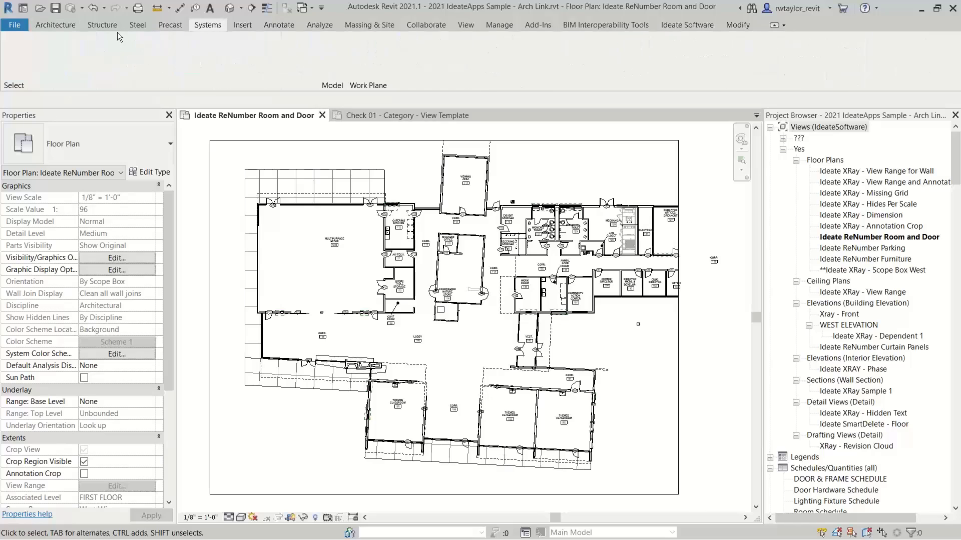
pyautogui.scroll(3, 407, 99)
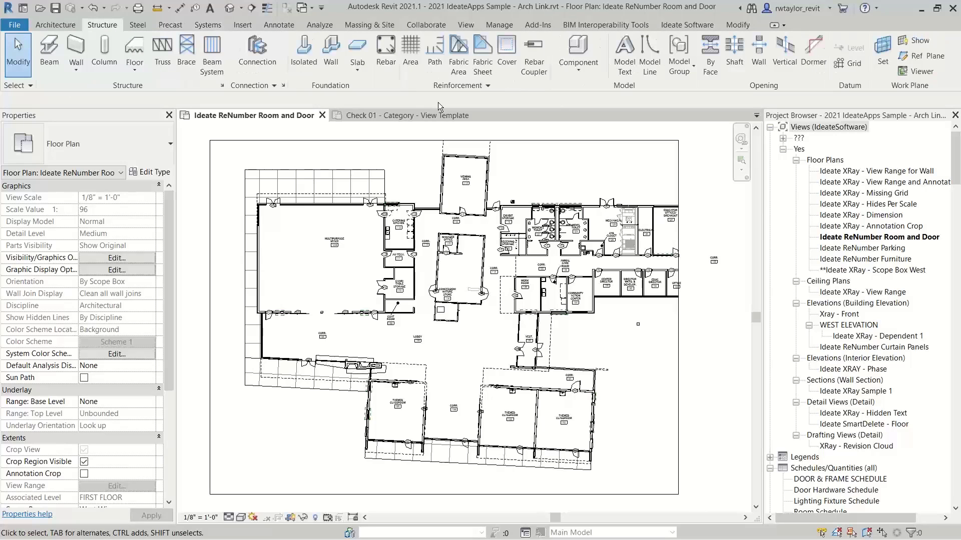
# - Start the Ideate ReNumber tool on the floor plan
pyautogui.click(679, 26)
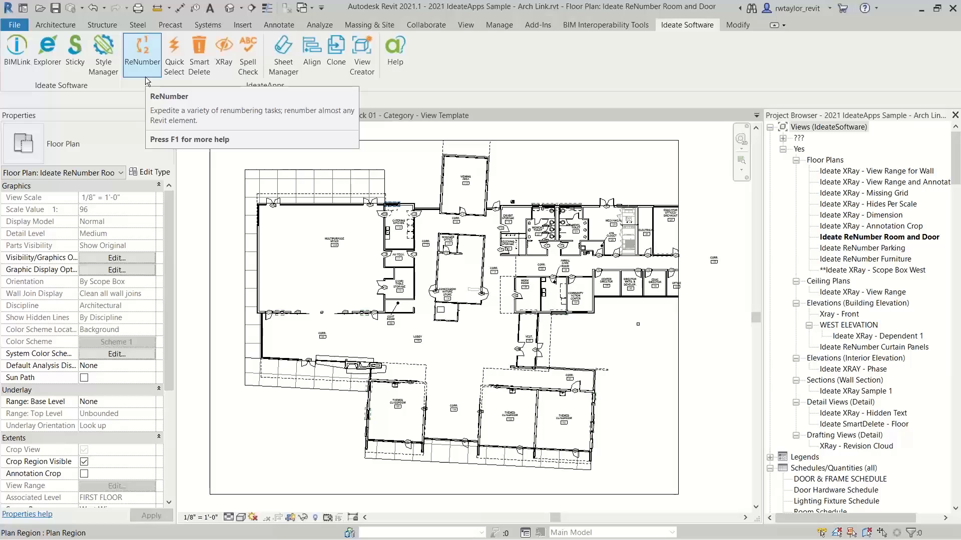
pyautogui.scroll(4, 383, 339)
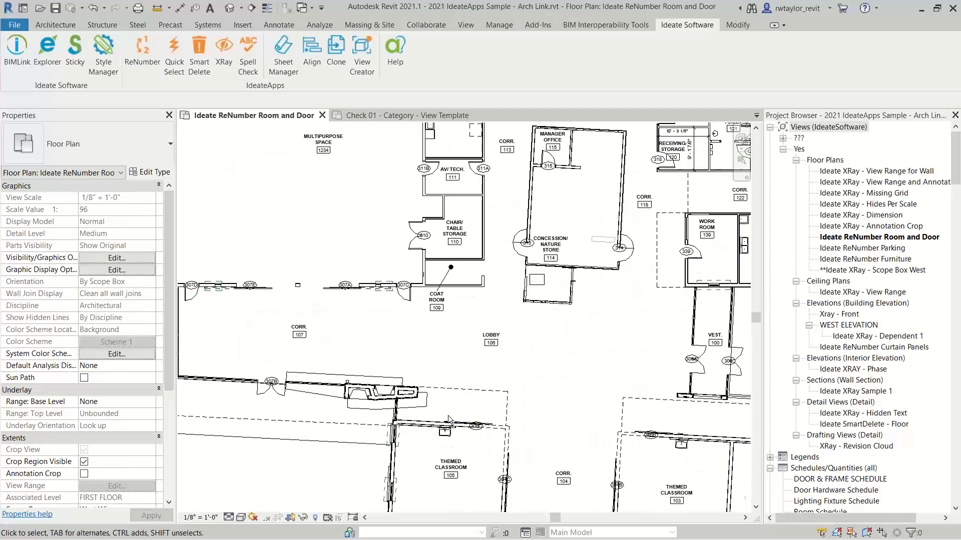
pyautogui.moveTo(449, 415); pyautogui.dragTo(232, 285, button='middle')
pyautogui.scroll(1, 444, 336)
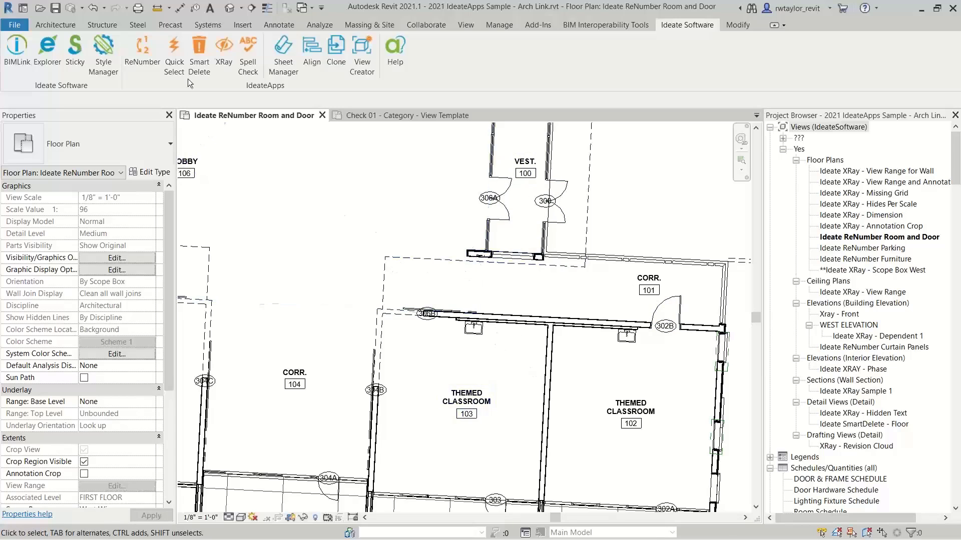
pyautogui.click(143, 67)
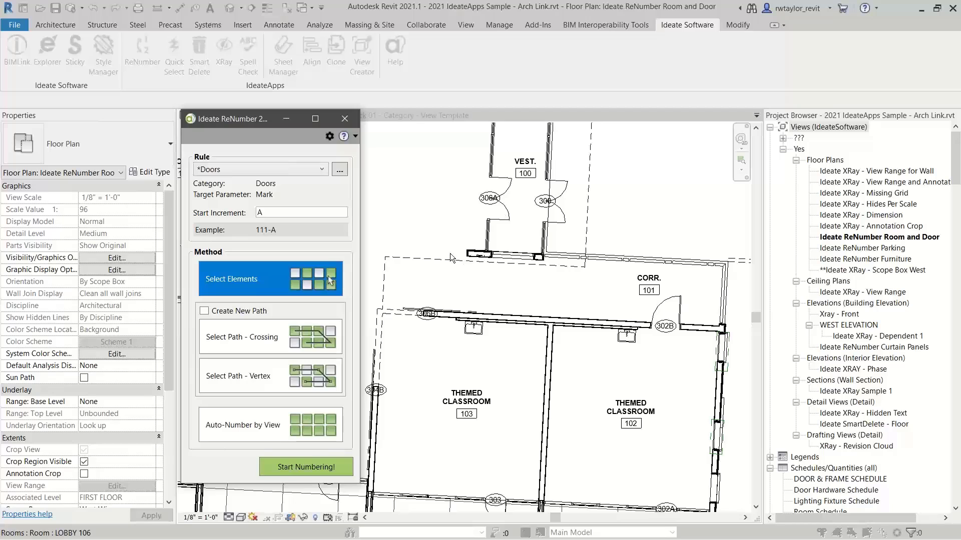
# - Review the numbering rules saved in the project, including the details of the Viewports - Detail on Sheet rule
pyautogui.click(316, 169)
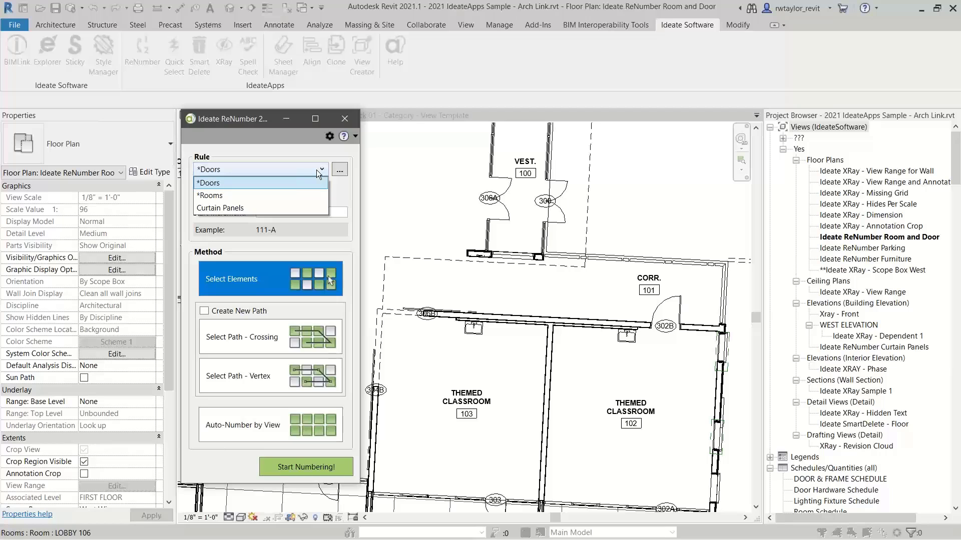
pyautogui.click(316, 170)
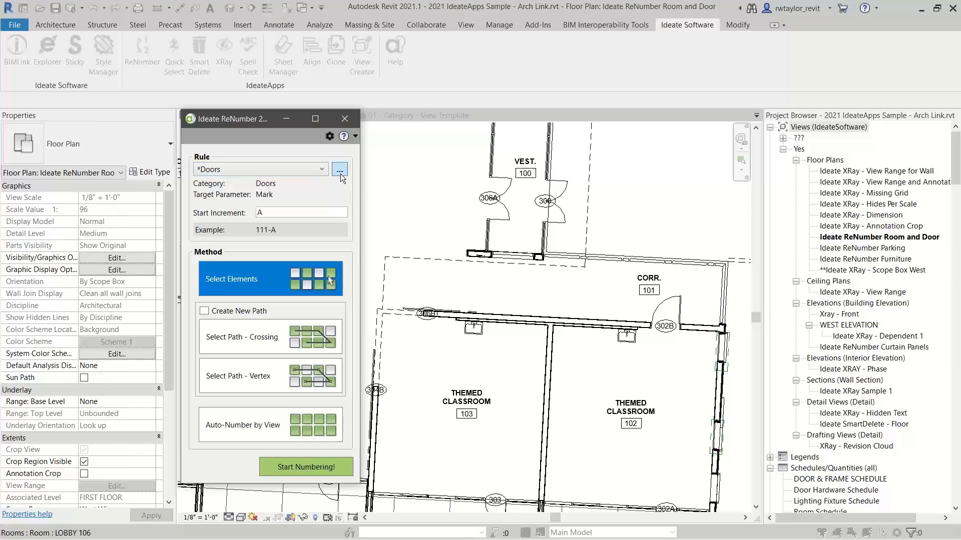
pyautogui.click(339, 171)
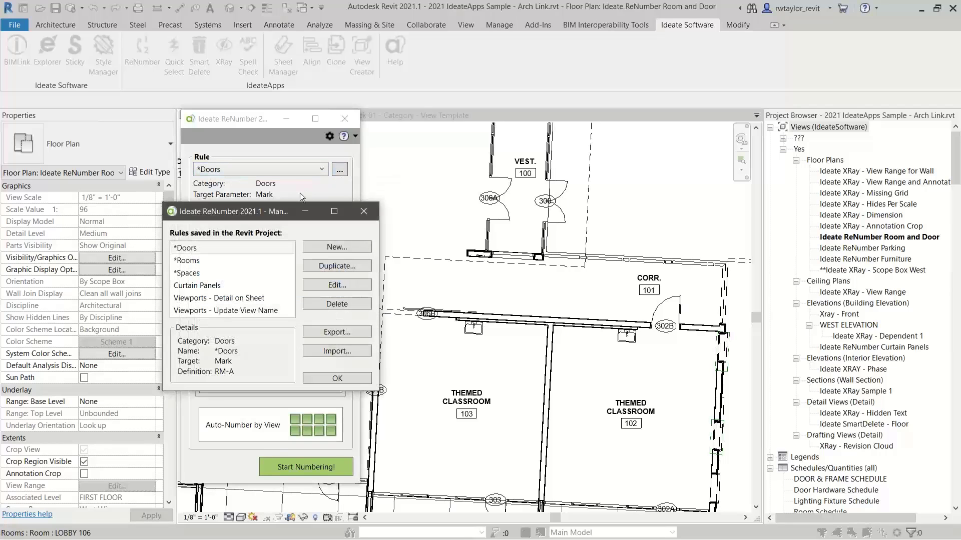
pyautogui.click(227, 299)
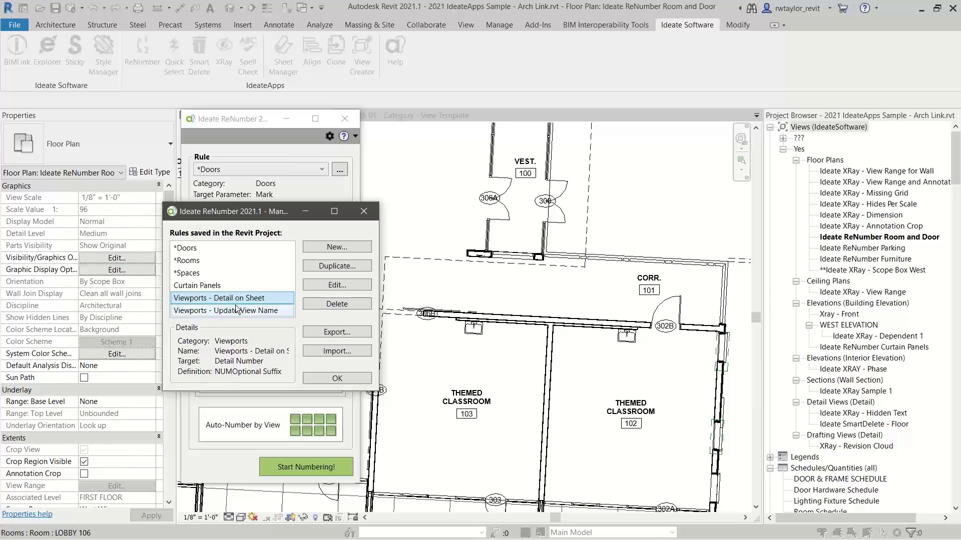
pyautogui.click(364, 212)
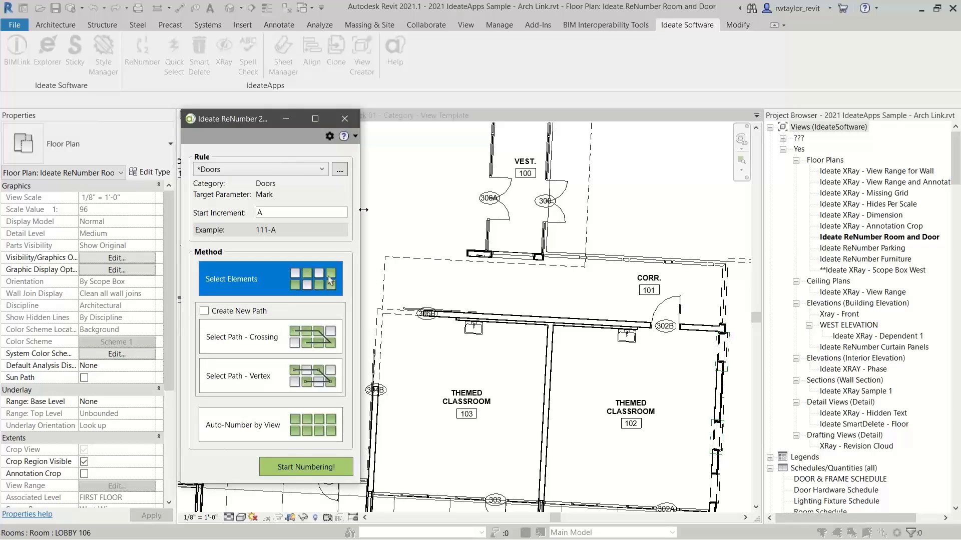
# - Use the *Rooms rule with level prefix 5 and start increment 00
pyautogui.click(278, 169)
pyautogui.click(265, 193)
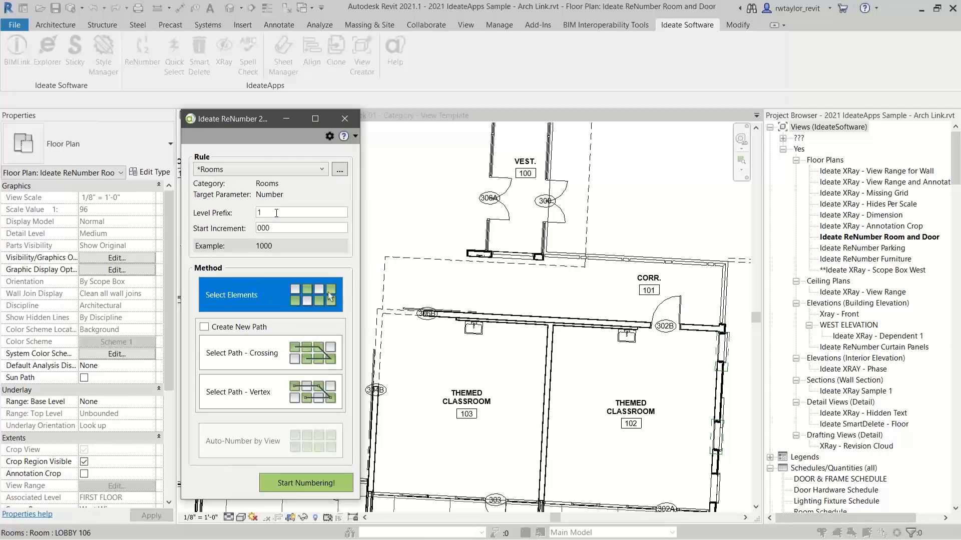
pyautogui.doubleClick(276, 213)
pyautogui.write('5')
pyautogui.click(280, 227)
pyautogui.press('BackSpace')
pyautogui.press('Tab')
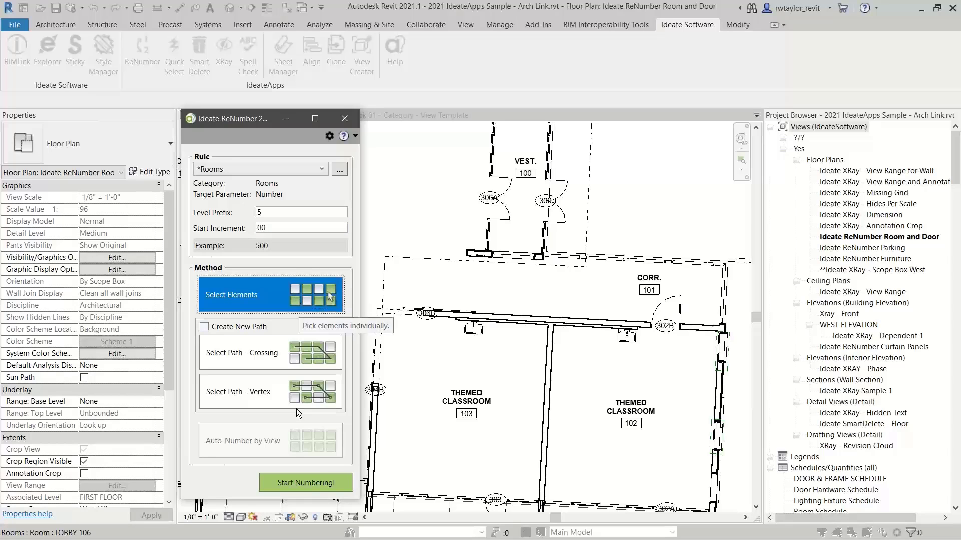
# - Renumber the vestibule, corridor 104 and themed classrooms 103 and 102 one by one as 500 to 503
pyautogui.click(282, 487)
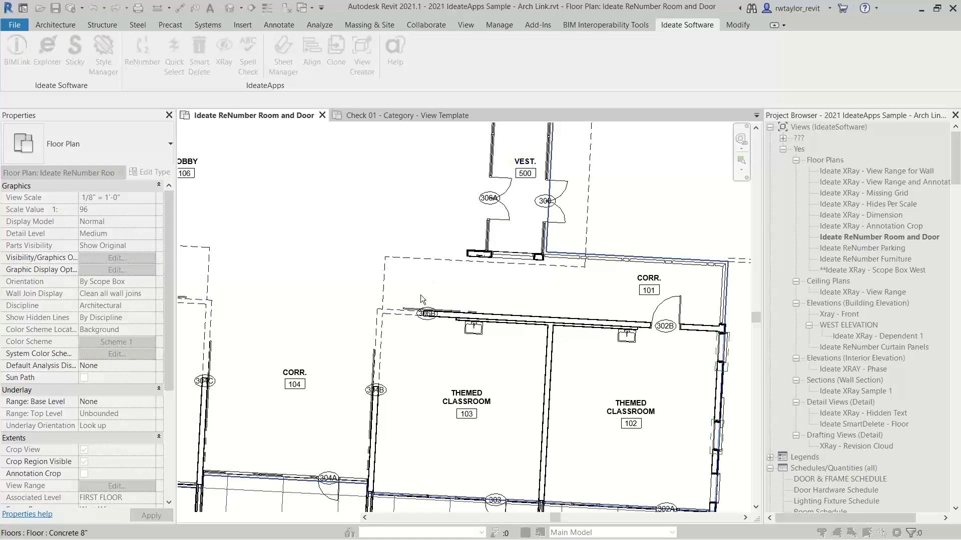
pyautogui.click(303, 386)
pyautogui.click(470, 425)
pyautogui.click(630, 424)
pyautogui.press('Escape')
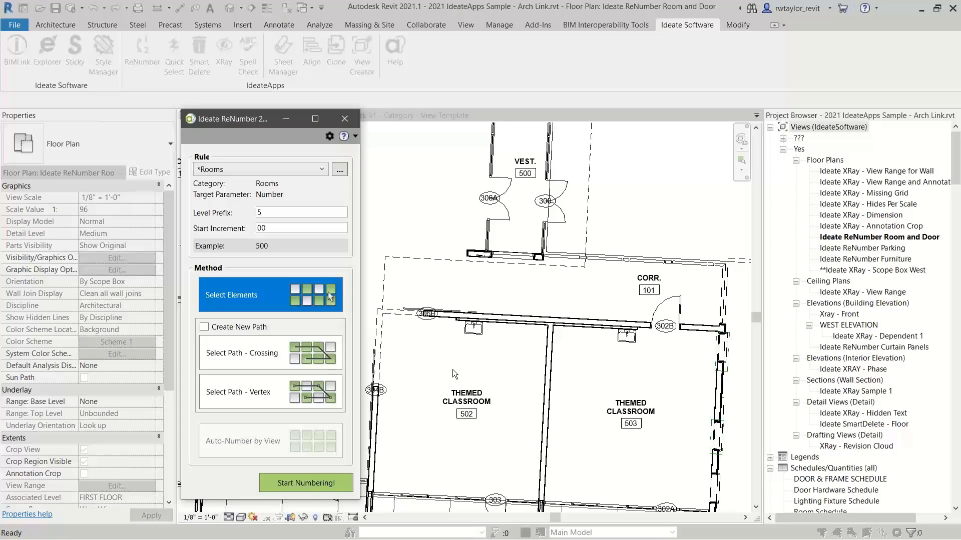
# - Begin a new crossing path for numbering, drawn from the vestibule to themed classroom 503 and across to themed classroom 105
pyautogui.click(277, 356)
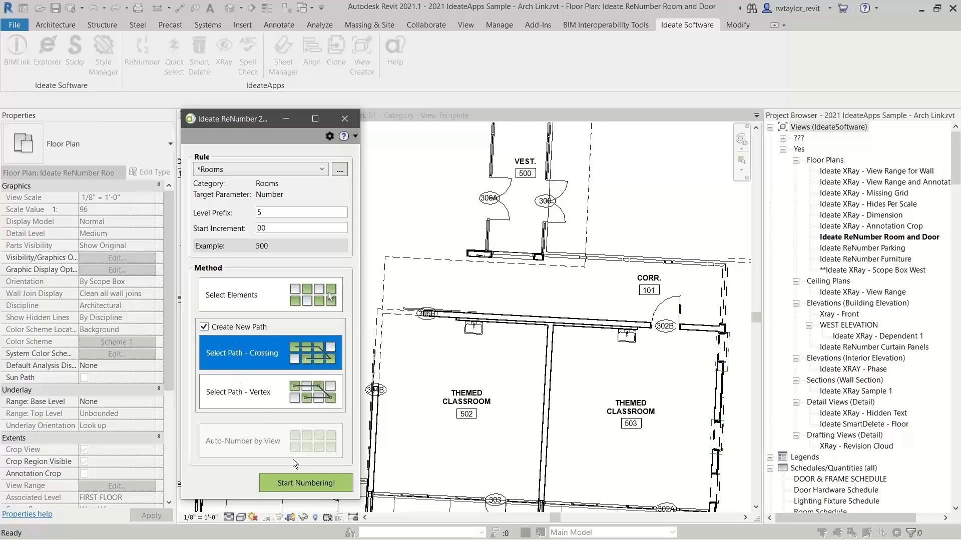
pyautogui.click(295, 485)
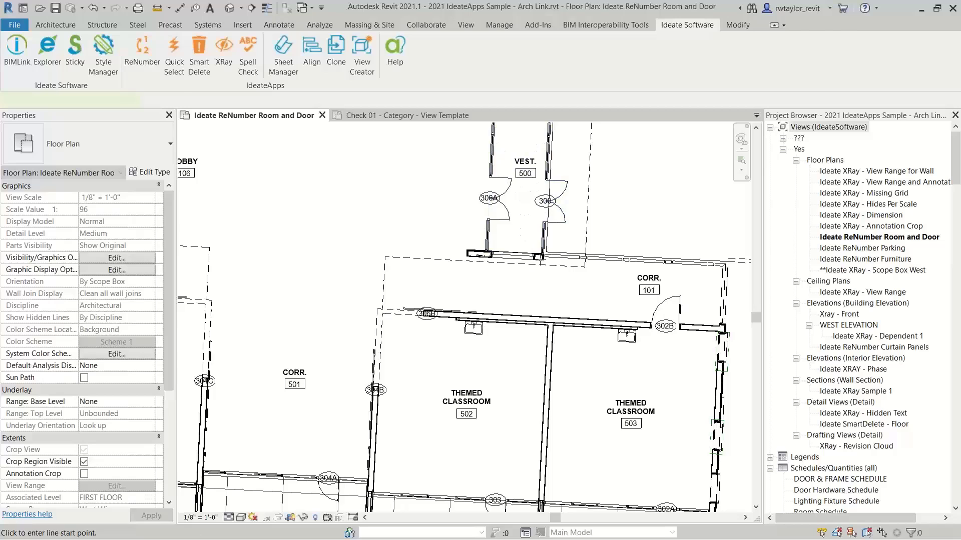
pyautogui.click(521, 192)
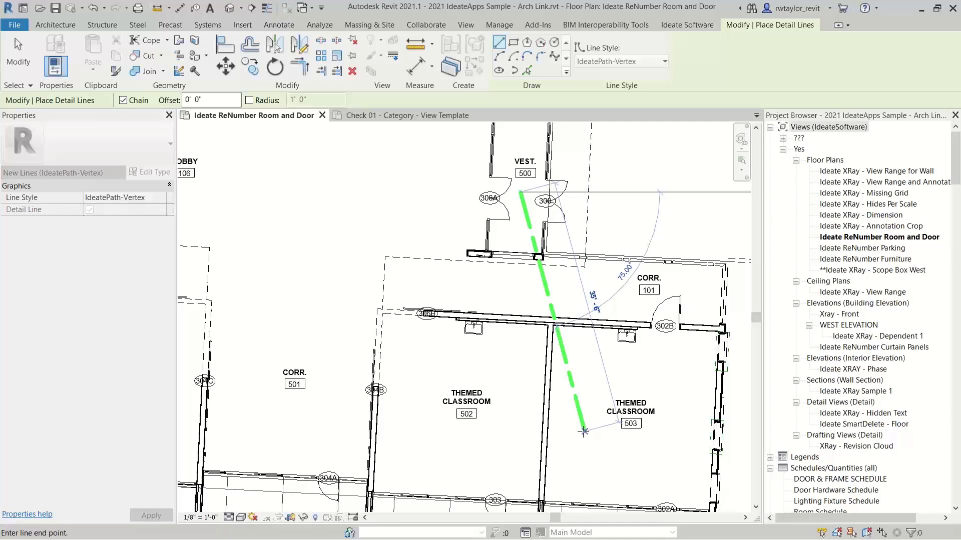
pyautogui.click(584, 431)
pyautogui.scroll(-3, 551, 415)
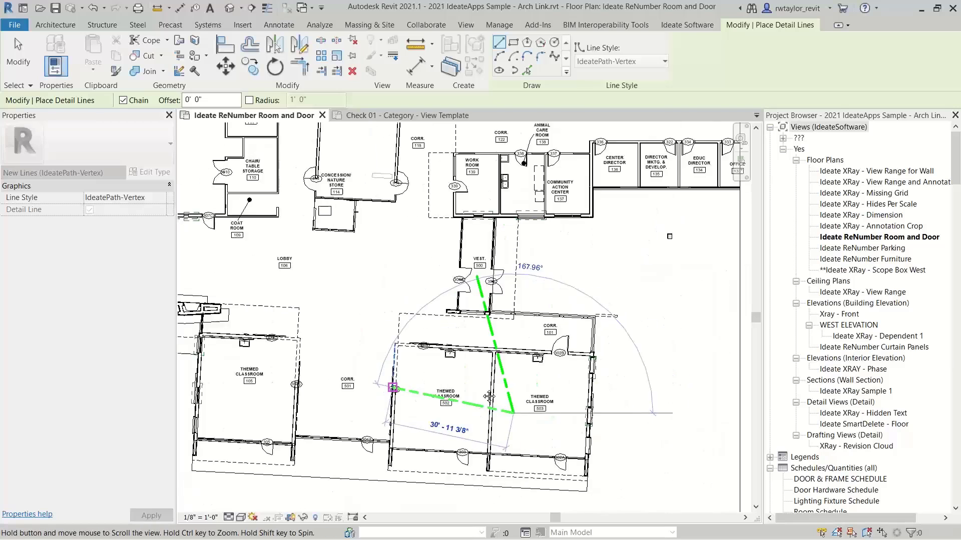
pyautogui.scroll(1, 487, 407)
pyautogui.click(399, 398)
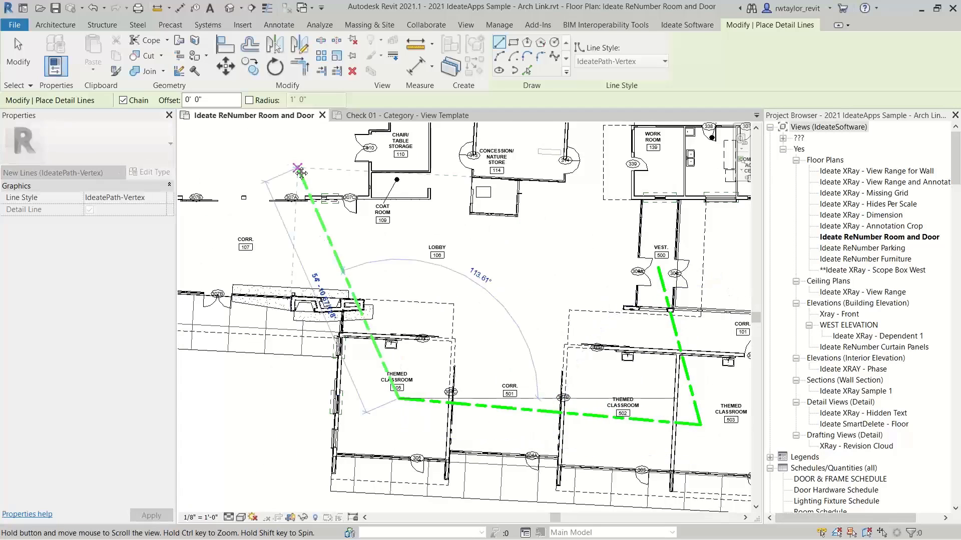
# - Extend the path through the multipurpose space, catering kitchen, chair/table storage, concession store and corridor 116, and finish it in the room north of that corridor
pyautogui.moveTo(300, 167); pyautogui.dragTo(288, 344, button='middle')
pyautogui.click(259, 300)
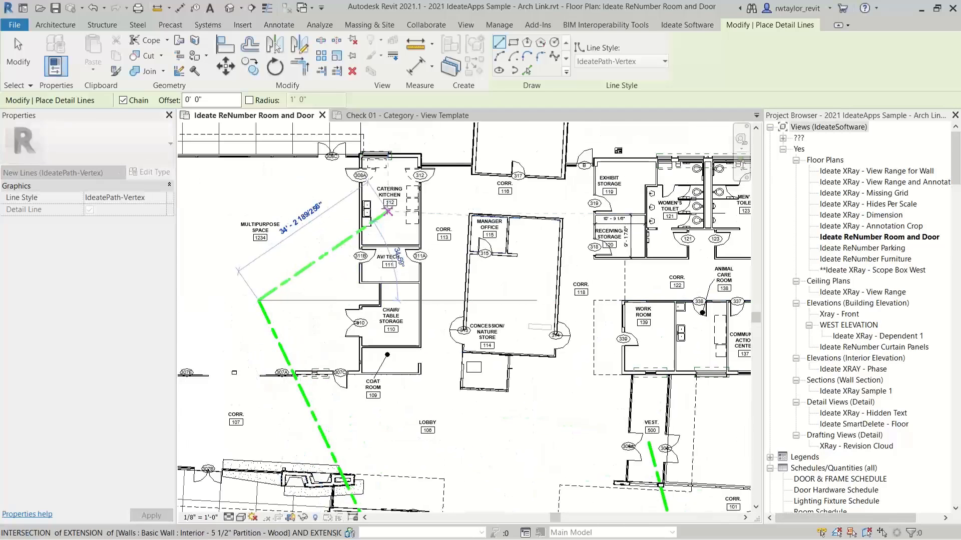
pyautogui.click(388, 210)
pyautogui.click(388, 316)
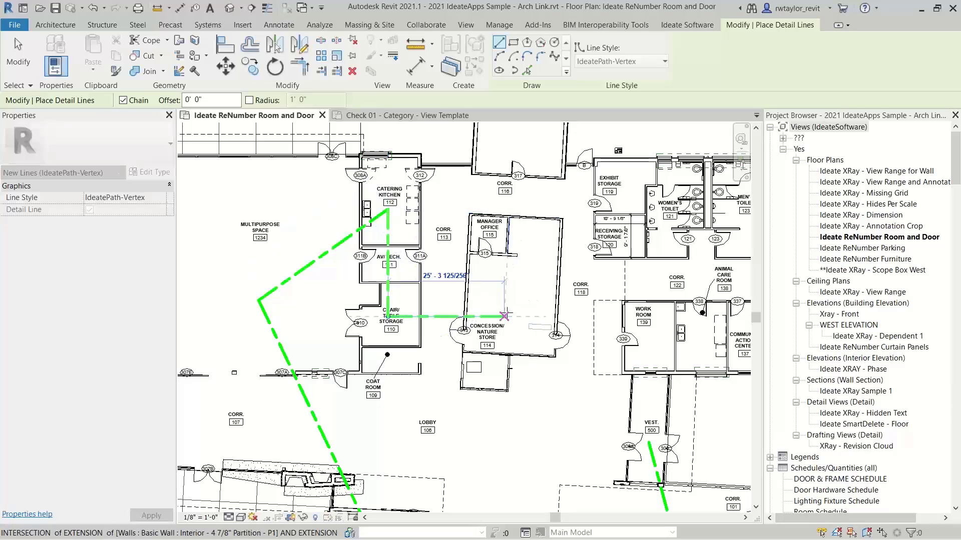
pyautogui.click(504, 316)
pyautogui.click(487, 199)
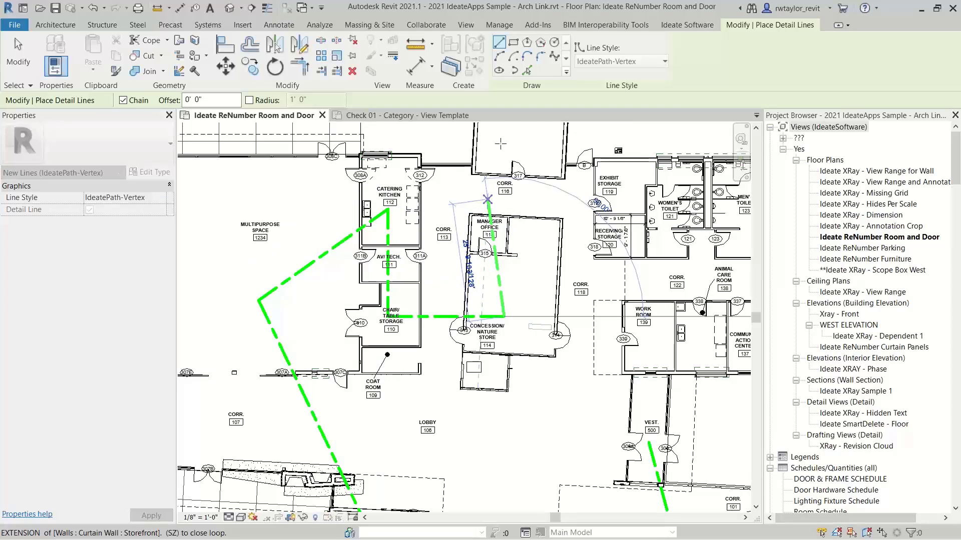
pyautogui.click(499, 145)
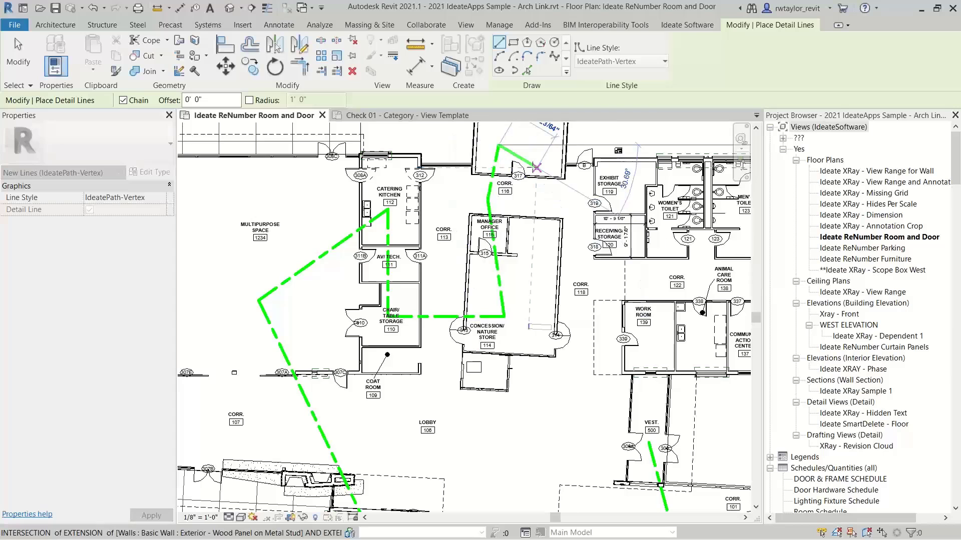
pyautogui.press('Escape')
pyautogui.press('Escape')
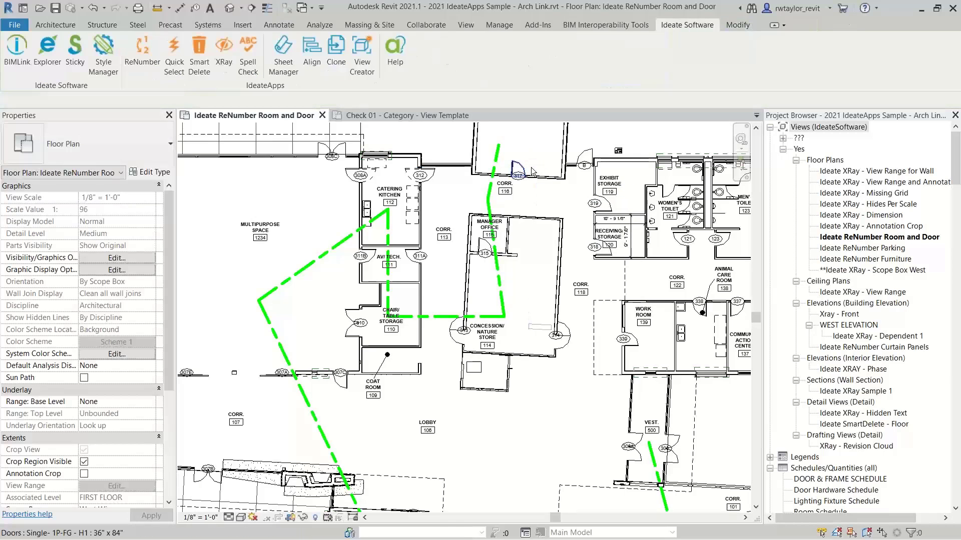
# - Mark CORR. 116 as ignored in the numbering preview, reverse the order and back again, and accept the room number changes
pyautogui.moveTo(329, 169); pyautogui.dragTo(338, 42)
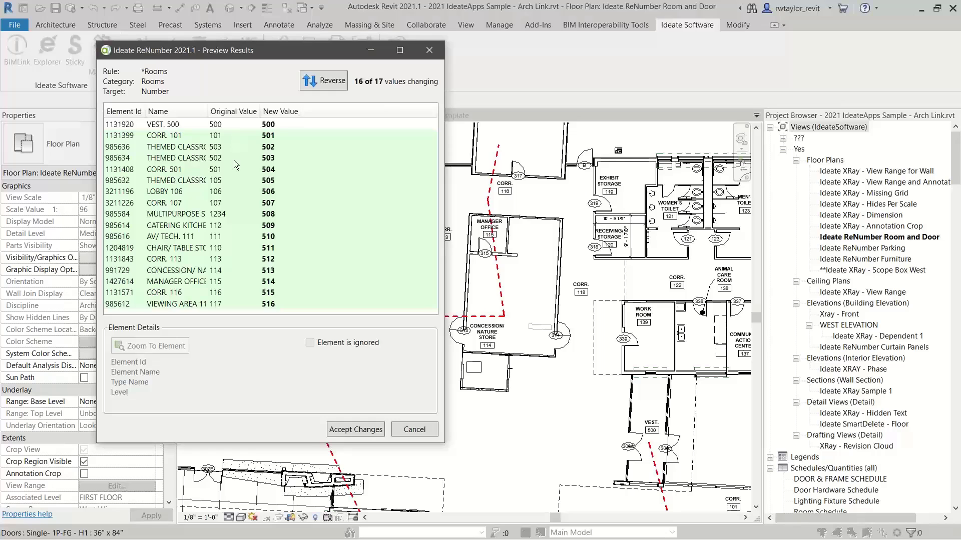
pyautogui.click(244, 292)
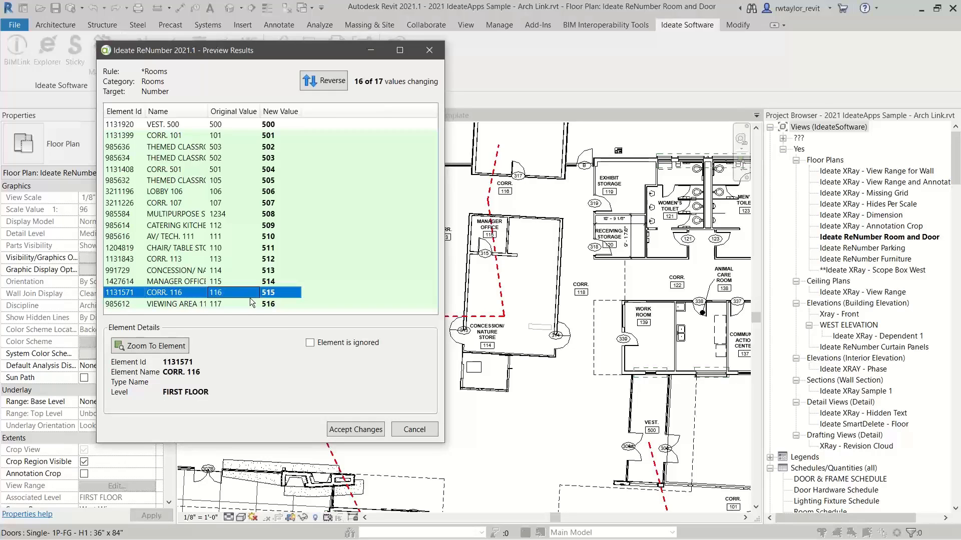
pyautogui.click(310, 344)
pyautogui.click(323, 82)
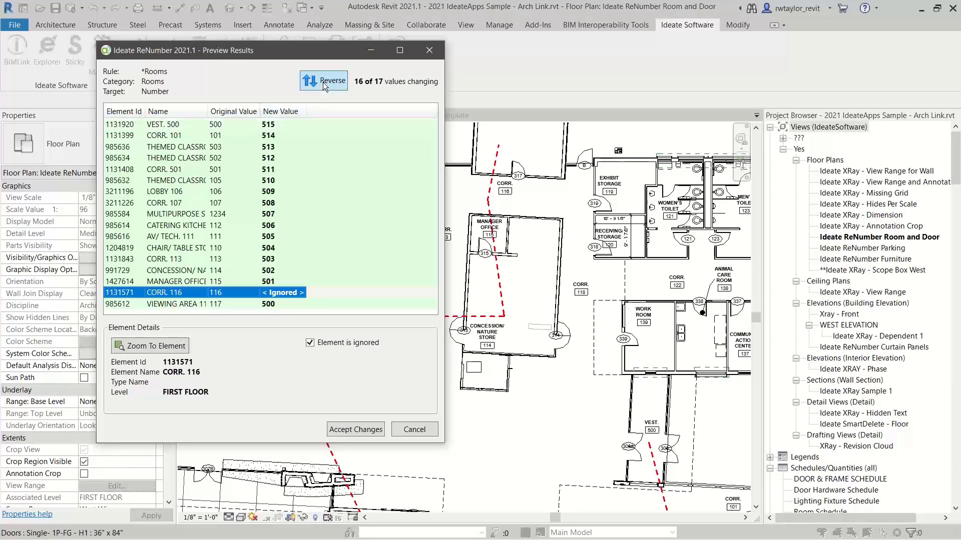
pyautogui.click(323, 82)
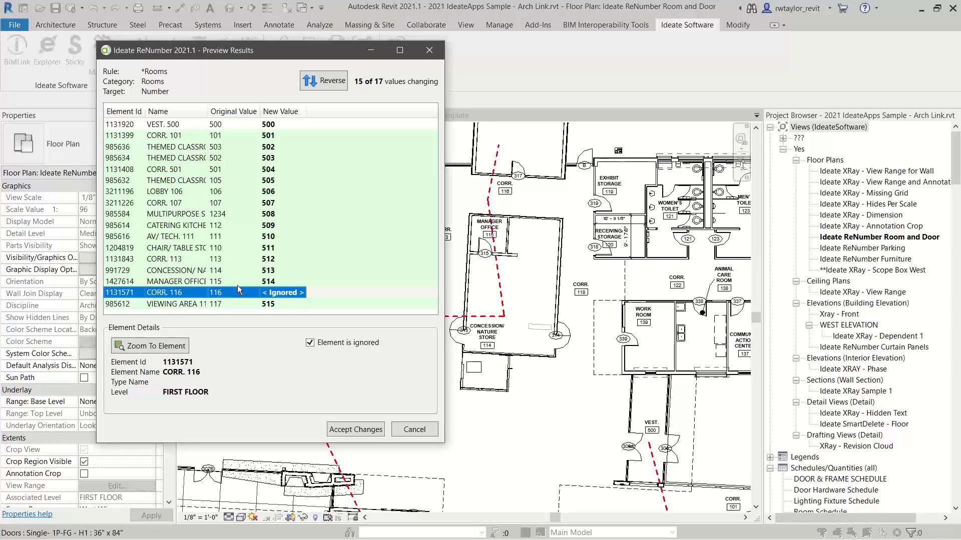
pyautogui.click(355, 430)
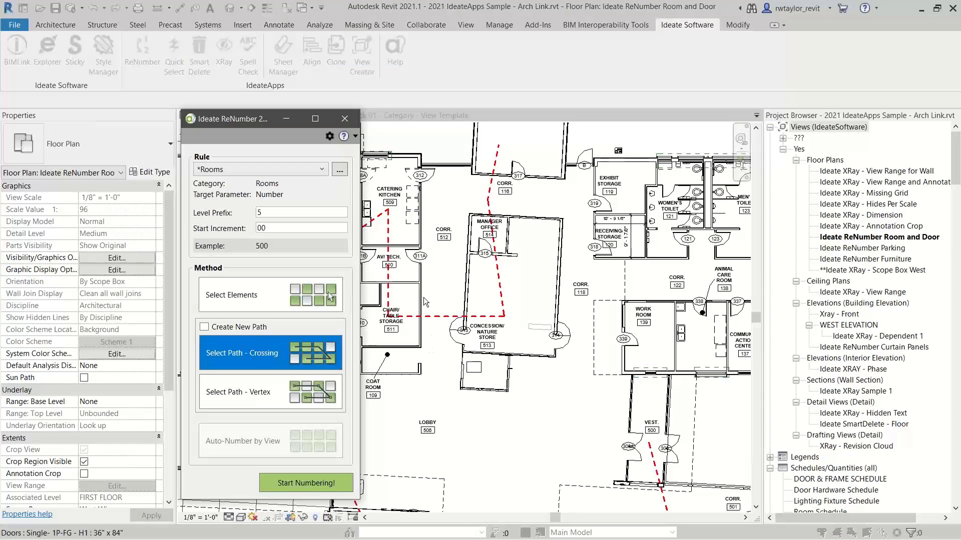
pyautogui.click(344, 118)
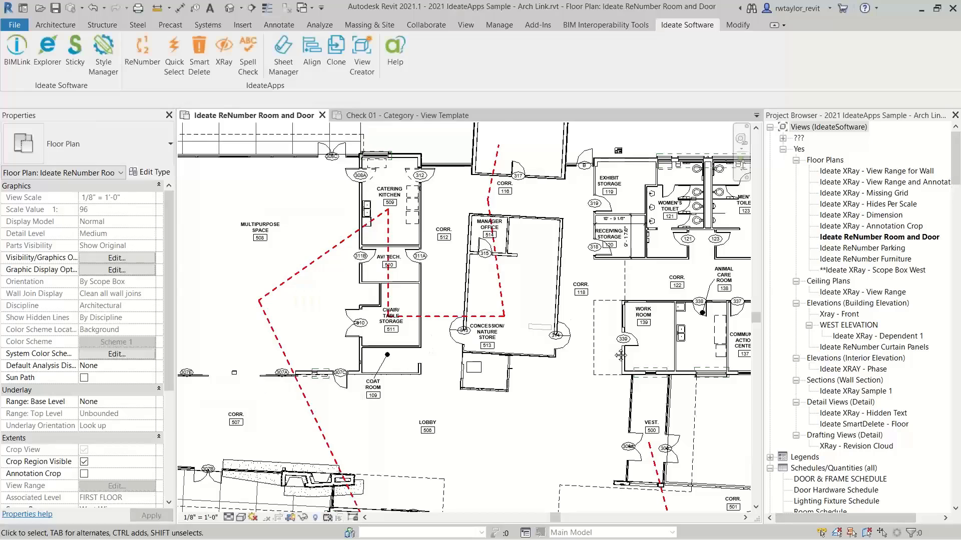
# - Examine the room numbers along the path from the vestibule through the themed classrooms and corridors to the lobby
pyautogui.scroll(6, 422, 356)
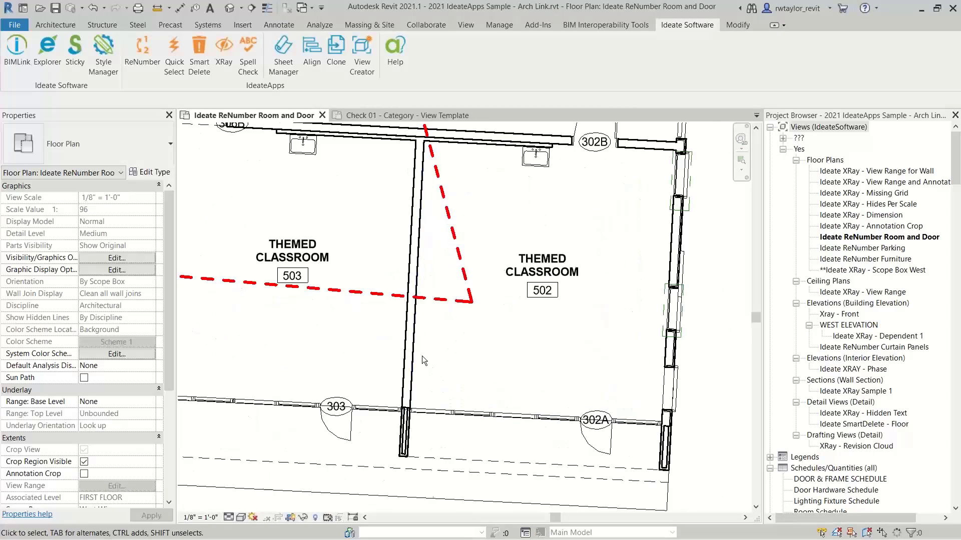
pyautogui.scroll(-4, 380, 326)
pyautogui.moveTo(599, 459); pyautogui.dragTo(426, 422, button='middle')
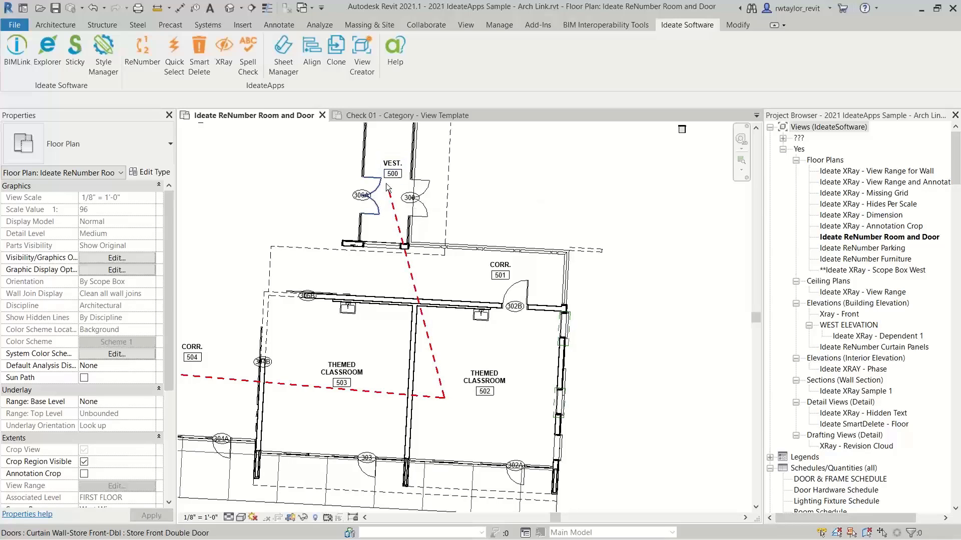
pyautogui.moveTo(419, 370); pyautogui.dragTo(729, 348, button='middle')
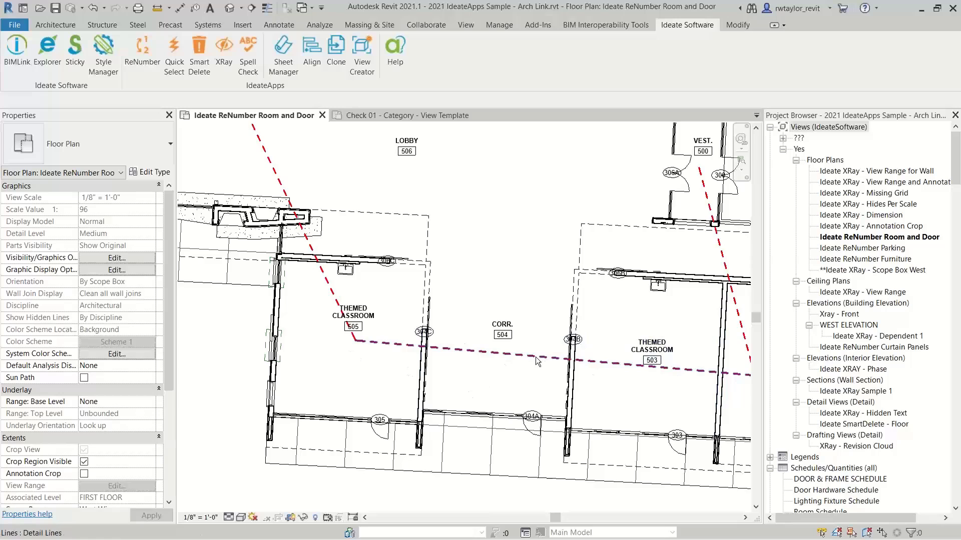
pyautogui.scroll(-3, 536, 356)
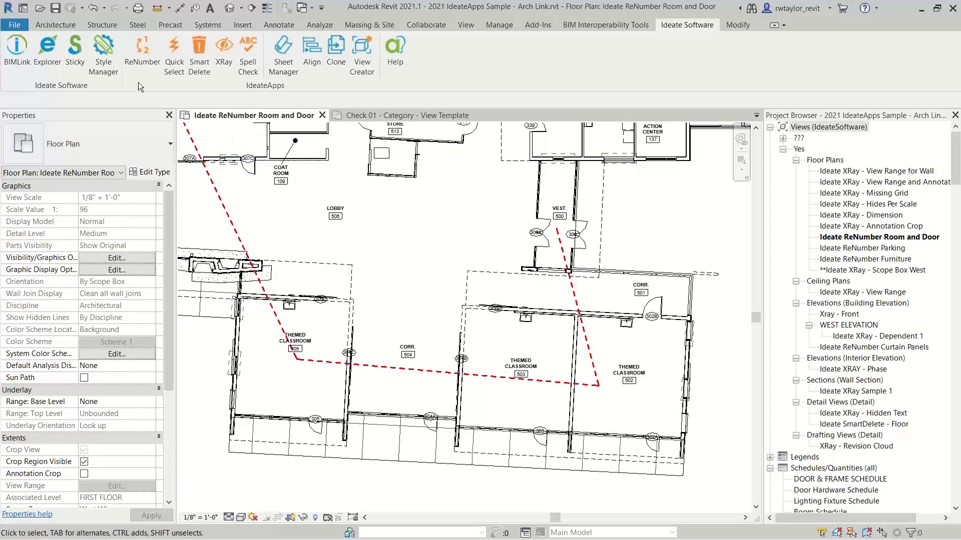
# - Start ReNumber with the *Doors rule and start increment A, and auto-number all doors in the view
pyautogui.click(142, 54)
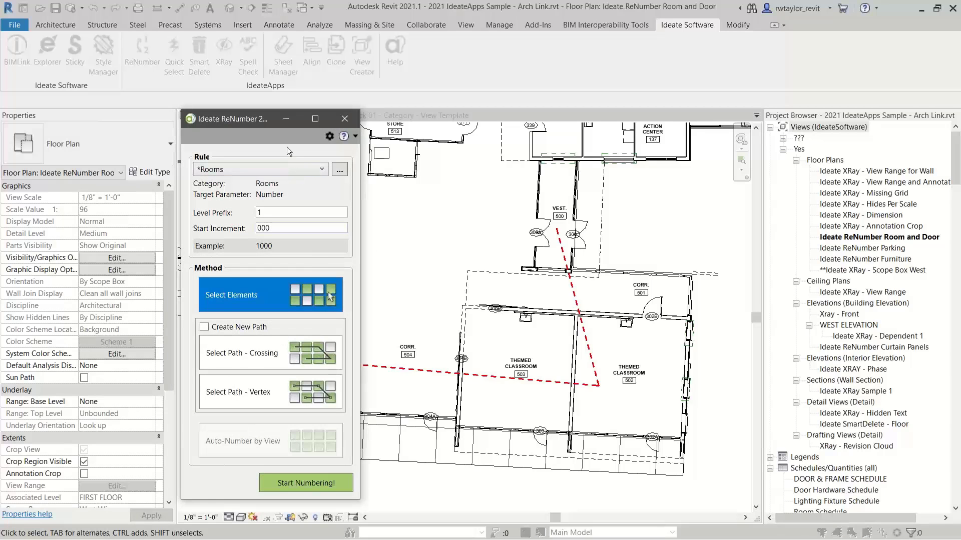
pyautogui.moveTo(251, 124); pyautogui.dragTo(298, 74)
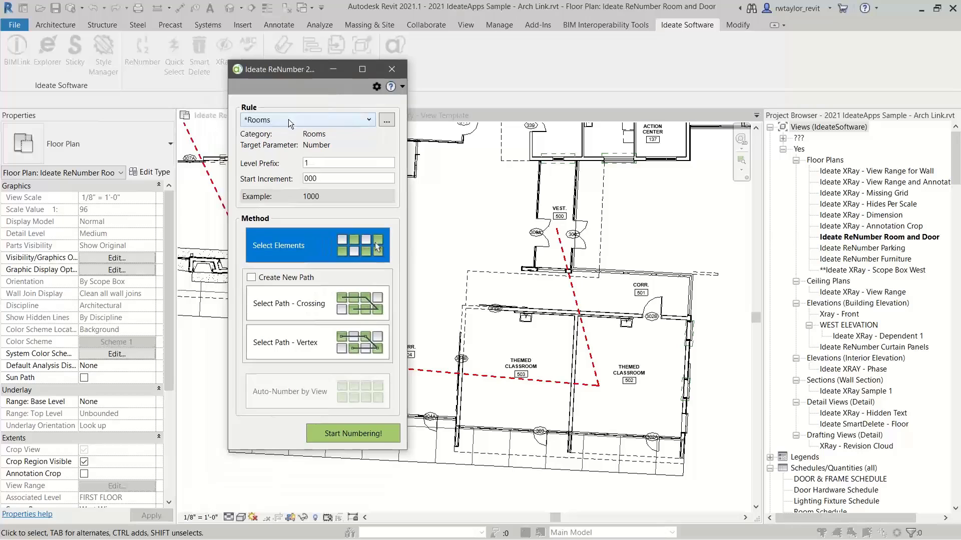
pyautogui.click(288, 119)
pyautogui.click(284, 138)
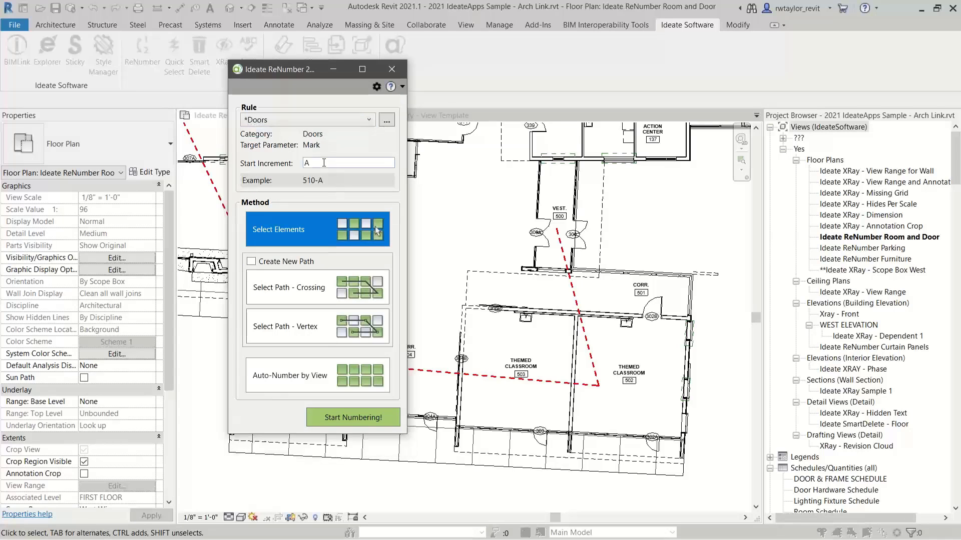
pyautogui.click(324, 163)
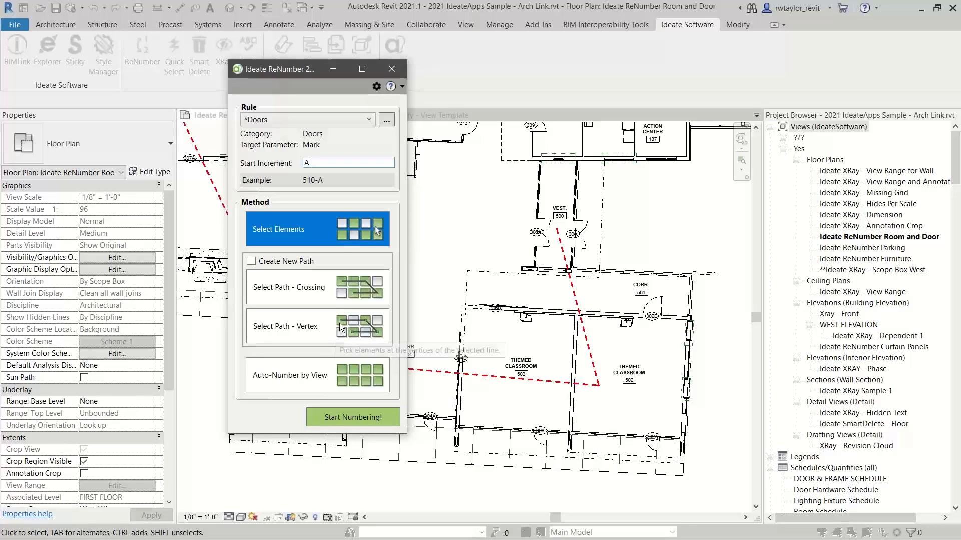
pyautogui.click(332, 377)
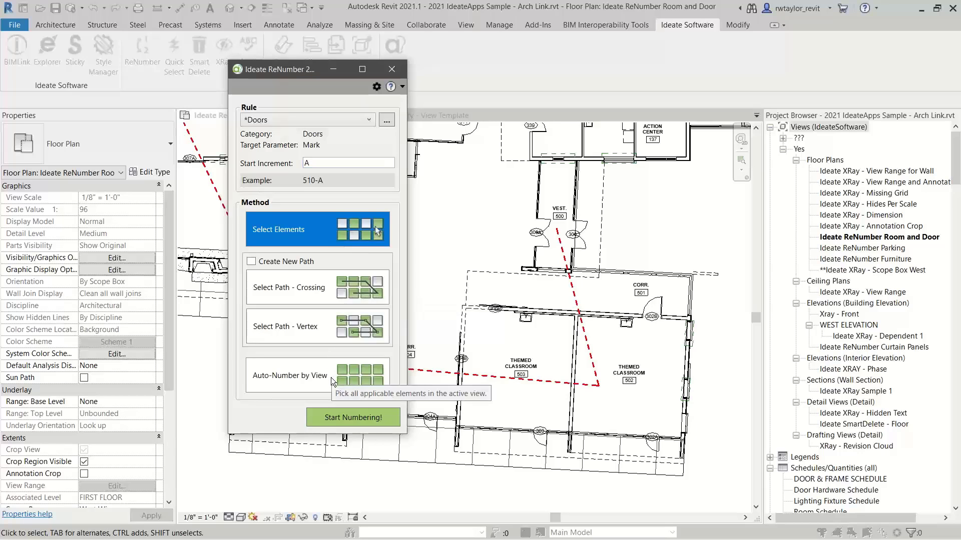
pyautogui.click(353, 418)
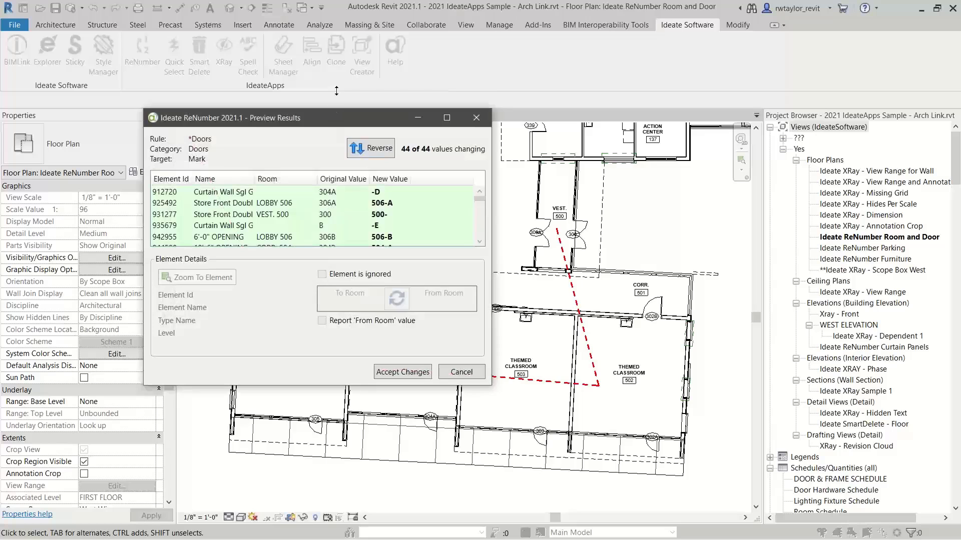
# - Enlarge the numbering preview and swap the to and from rooms for the eleven doors from original value 317 through 337
pyautogui.moveTo(335, 112); pyautogui.dragTo(335, 26)
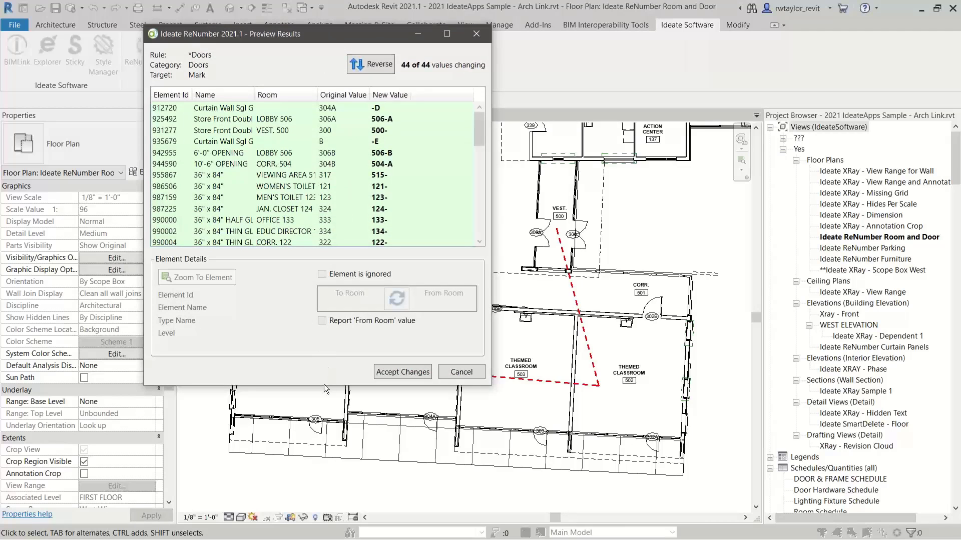
pyautogui.moveTo(323, 385); pyautogui.dragTo(310, 498)
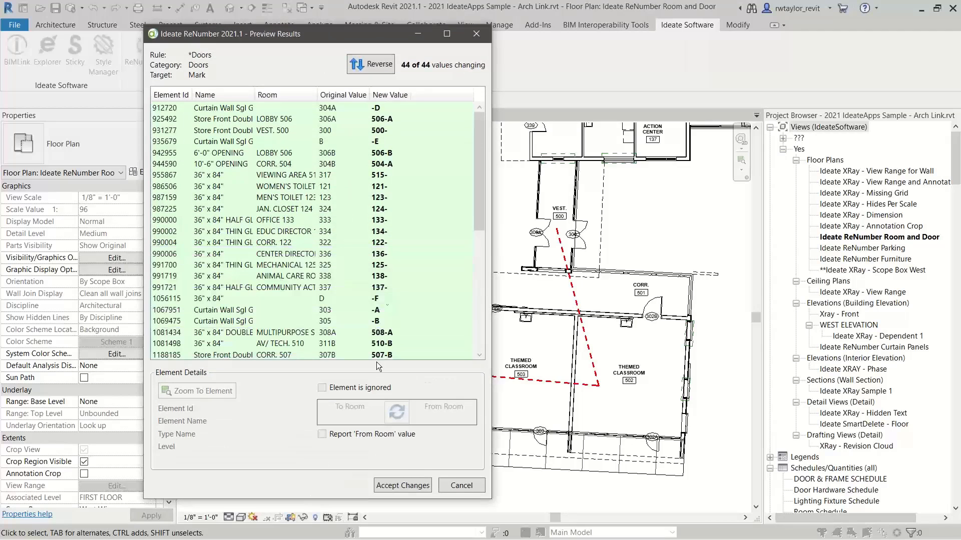
pyautogui.click(362, 174)
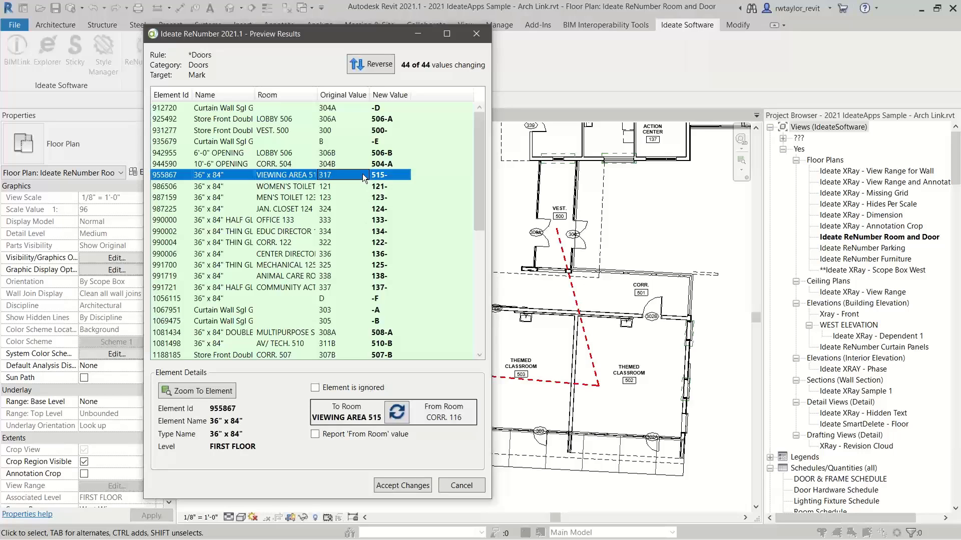
pyautogui.keyDown('shift'); pyautogui.click(346, 287); pyautogui.keyUp('shift')
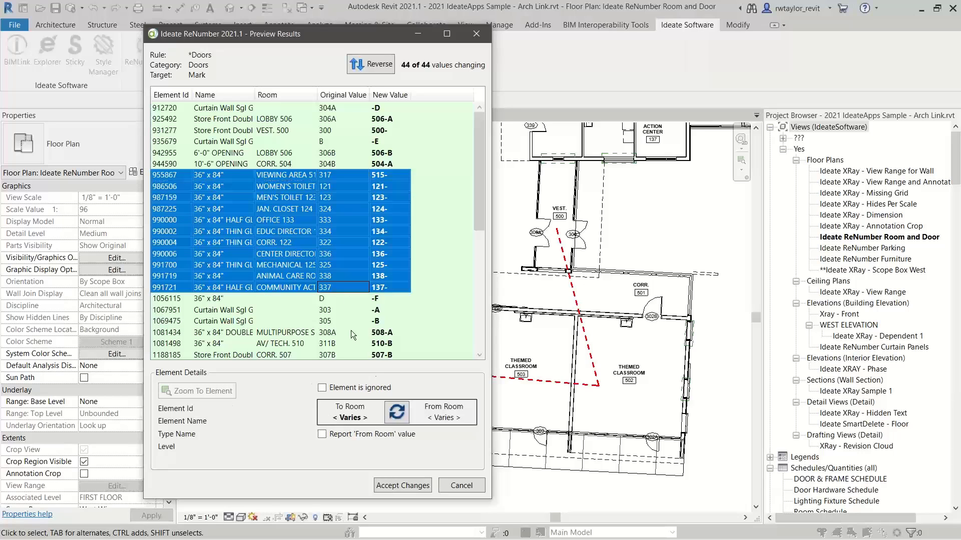
pyautogui.click(396, 412)
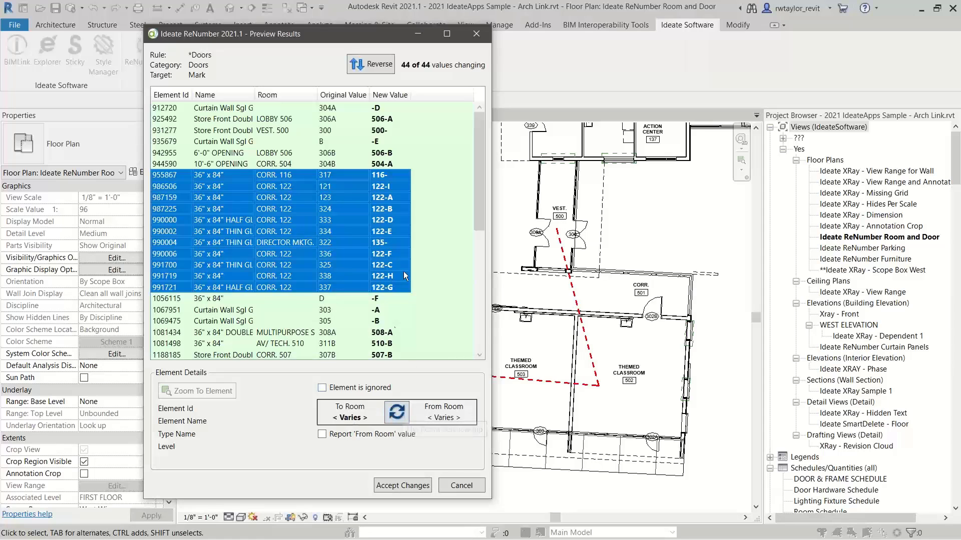
# - Swap the to and from rooms for the two curtain wall doors with original values 304A and B
pyautogui.click(374, 107)
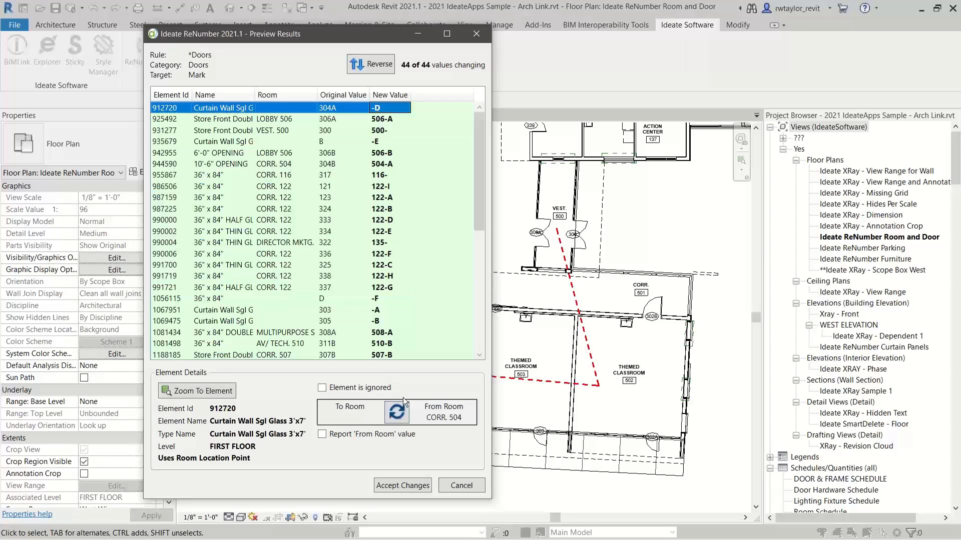
pyautogui.click(396, 411)
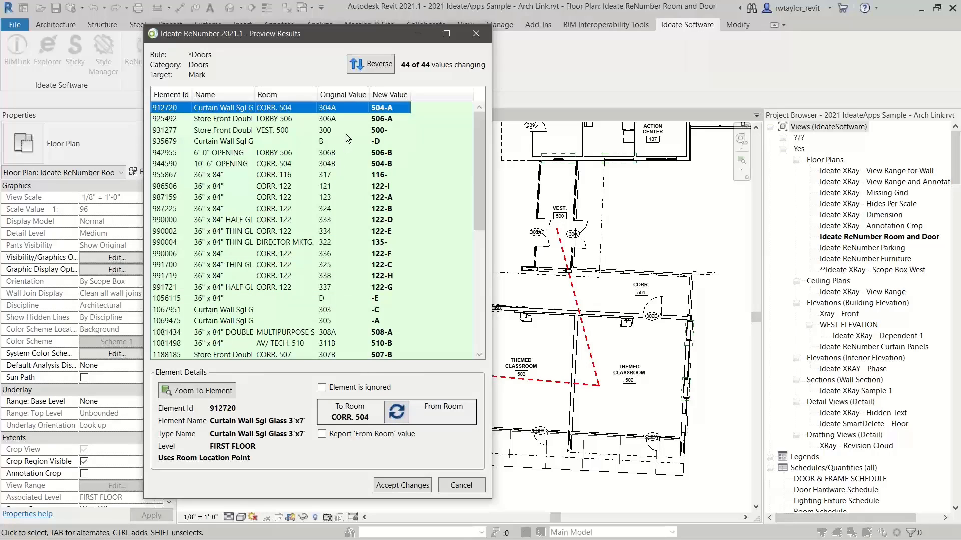
pyautogui.click(344, 142)
pyautogui.click(396, 416)
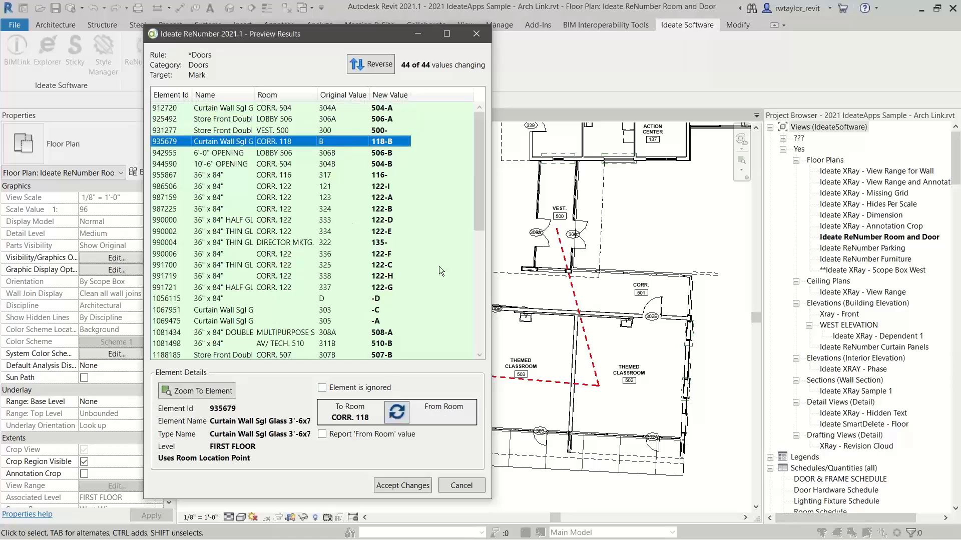
# - Make the doors with original values D, 303 and 305 report their From Room value and mark all three as ignored
pyautogui.scroll(-3, 476, 216)
pyautogui.click(377, 223)
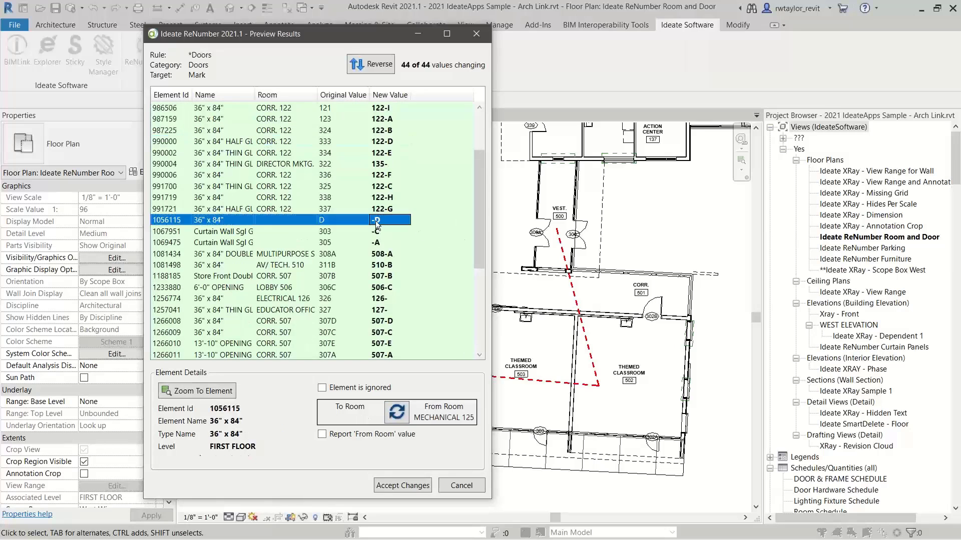
pyautogui.keyDown('shift'); pyautogui.click(363, 244); pyautogui.keyUp('shift')
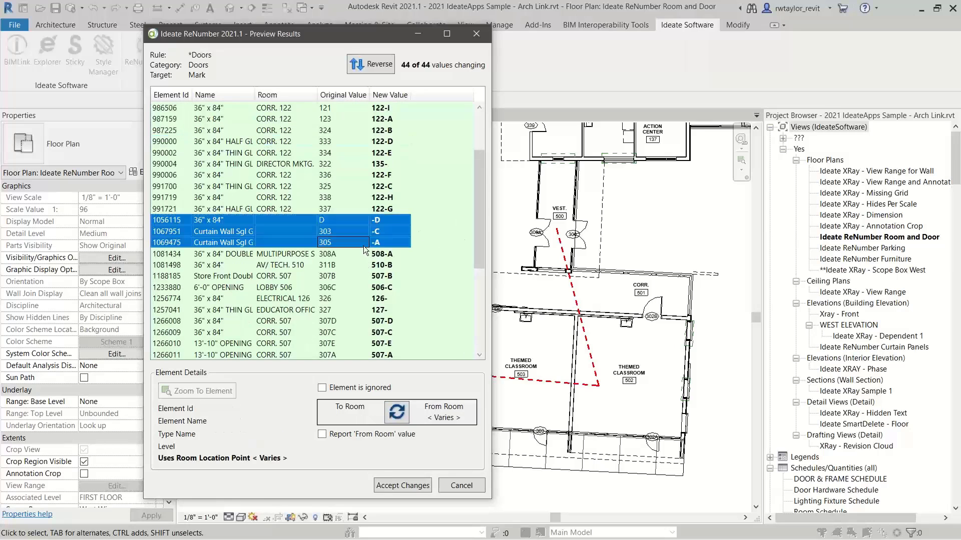
pyautogui.click(322, 435)
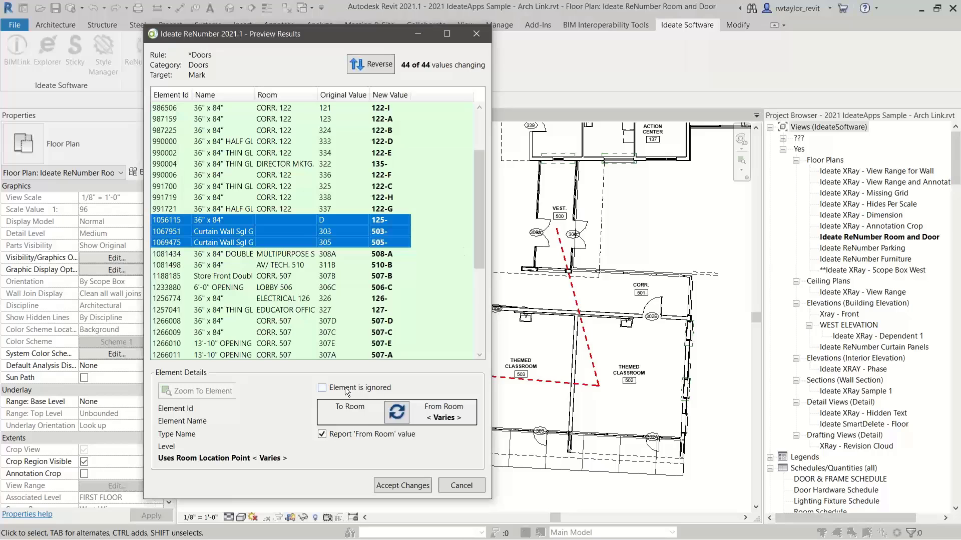
pyautogui.click(328, 389)
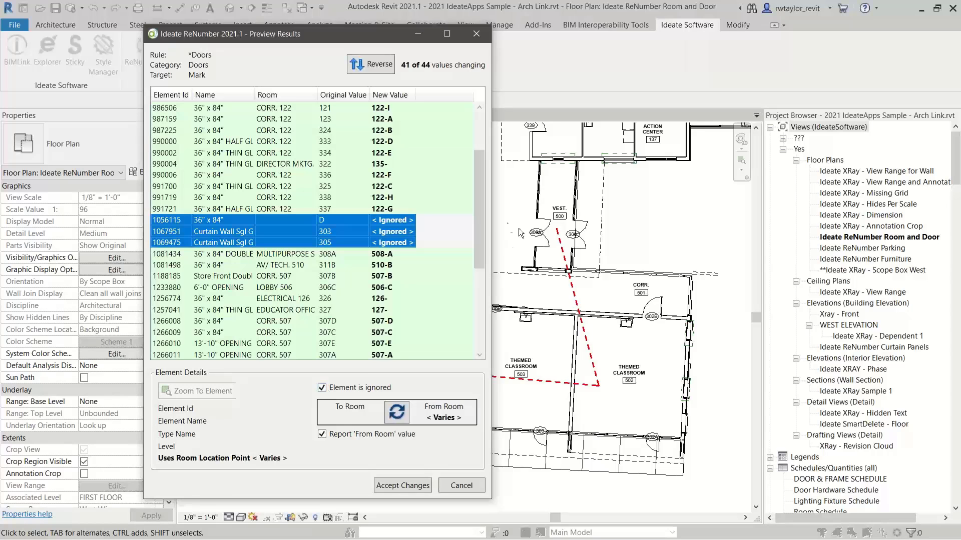
# - Review the start of the door preview list, accept the door number changes and close ReNumber
pyautogui.moveTo(480, 230); pyautogui.dragTo(479, 181)
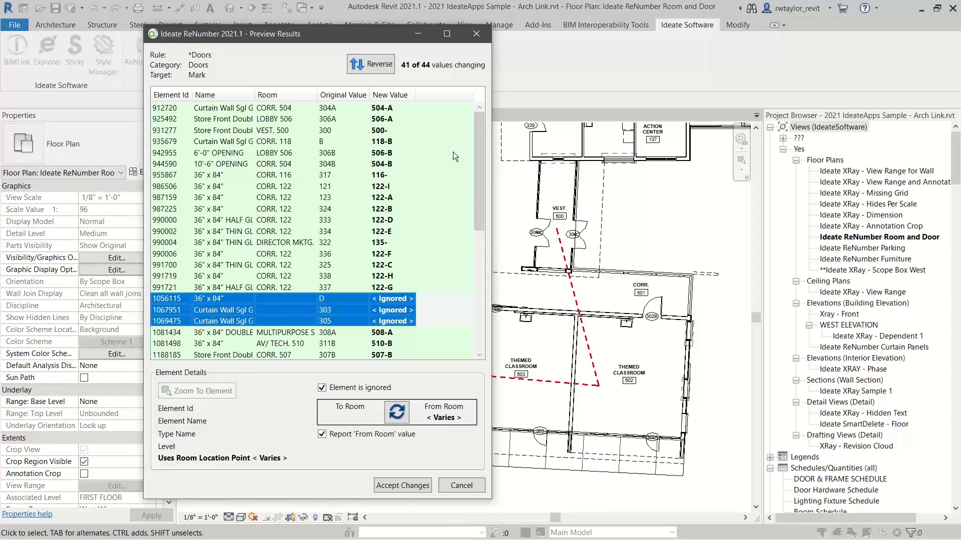
pyautogui.click(404, 485)
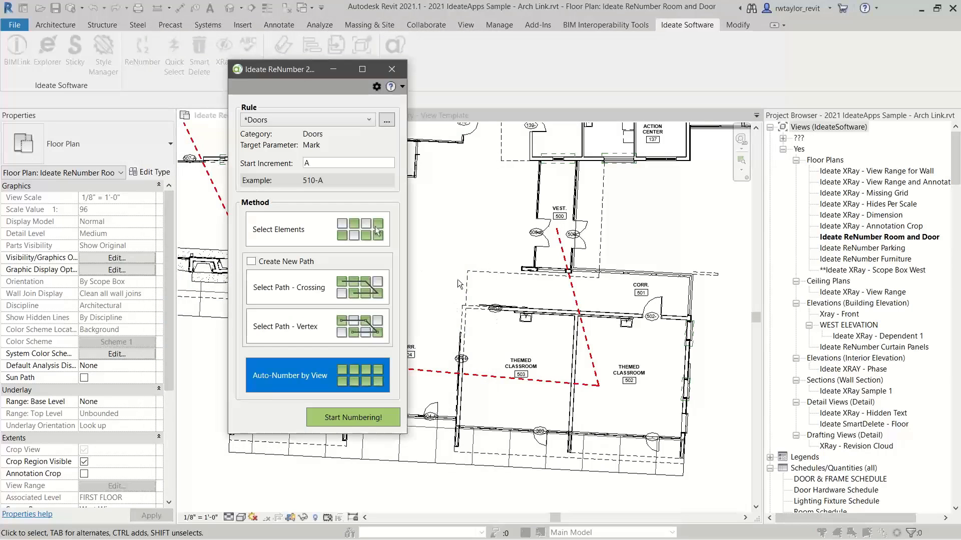
pyautogui.click(392, 69)
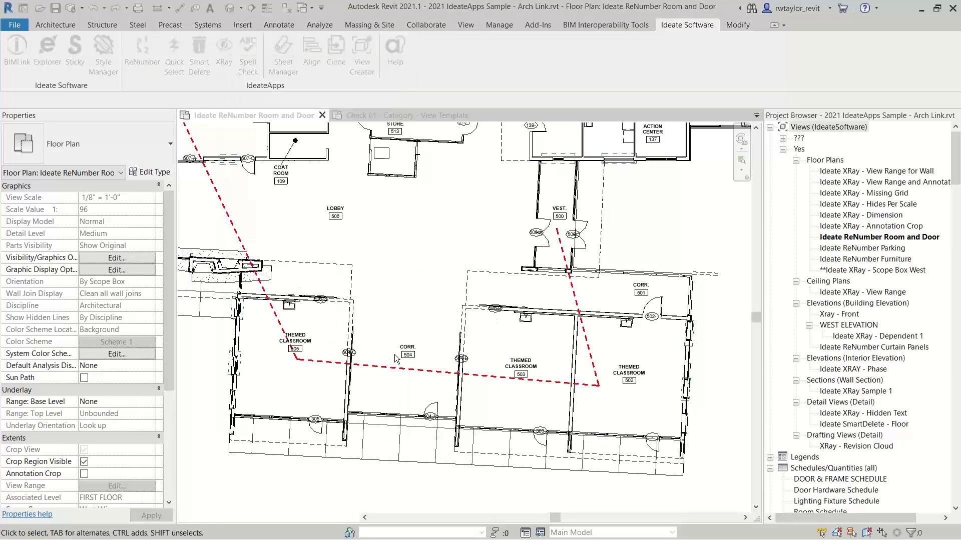
# - Move door tags 504-C and 504-B off the side walls into corridor 504
pyautogui.scroll(6, 395, 357)
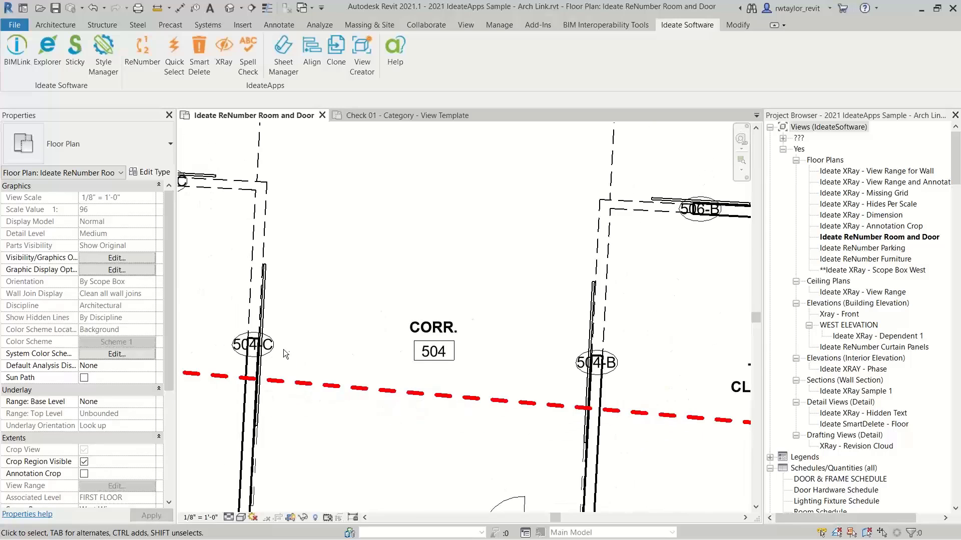
pyautogui.moveTo(260, 344); pyautogui.dragTo(311, 287)
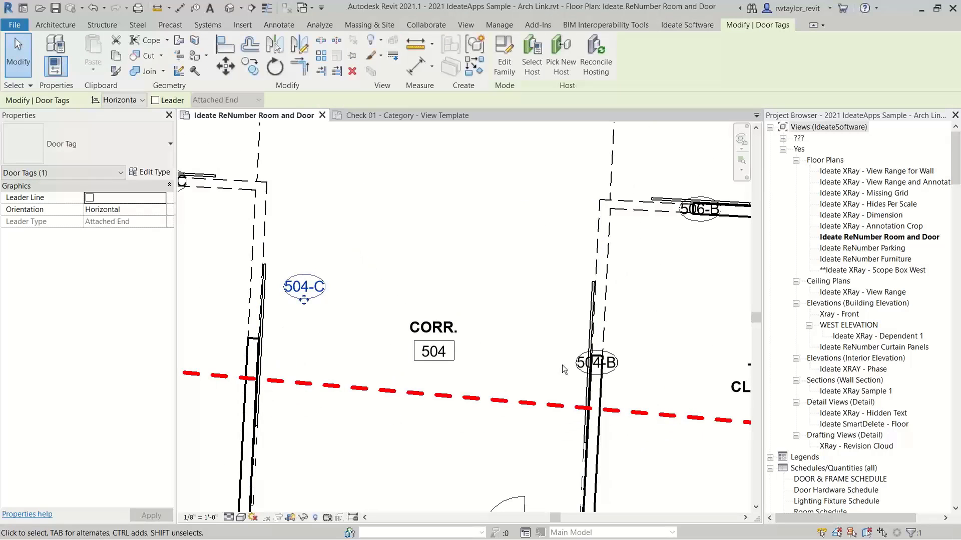
pyautogui.moveTo(596, 363); pyautogui.dragTo(523, 300)
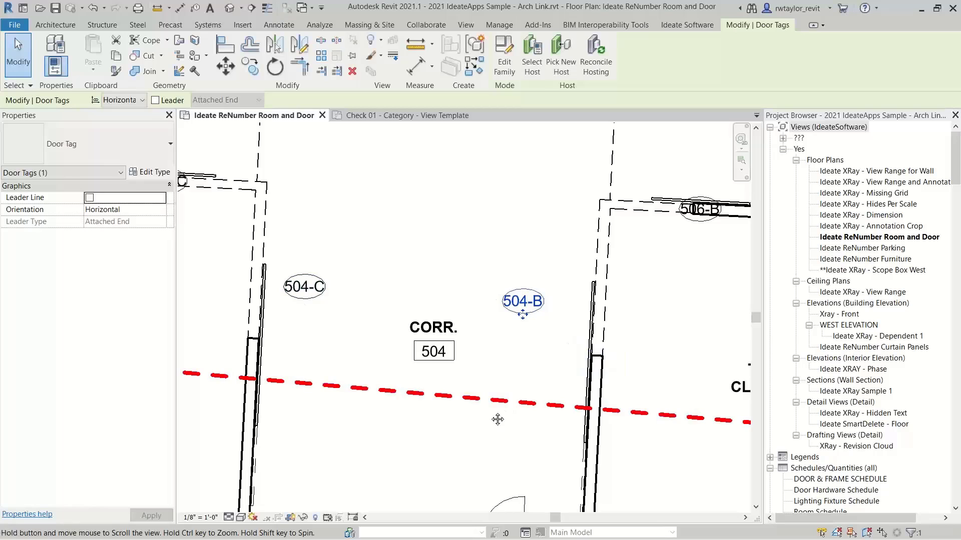
# - Move door tag 504-A off the exterior wall into corridor 504, leaving its value unedited
pyautogui.moveTo(498, 420); pyautogui.dragTo(493, 269, button='middle')
pyautogui.click(495, 380)
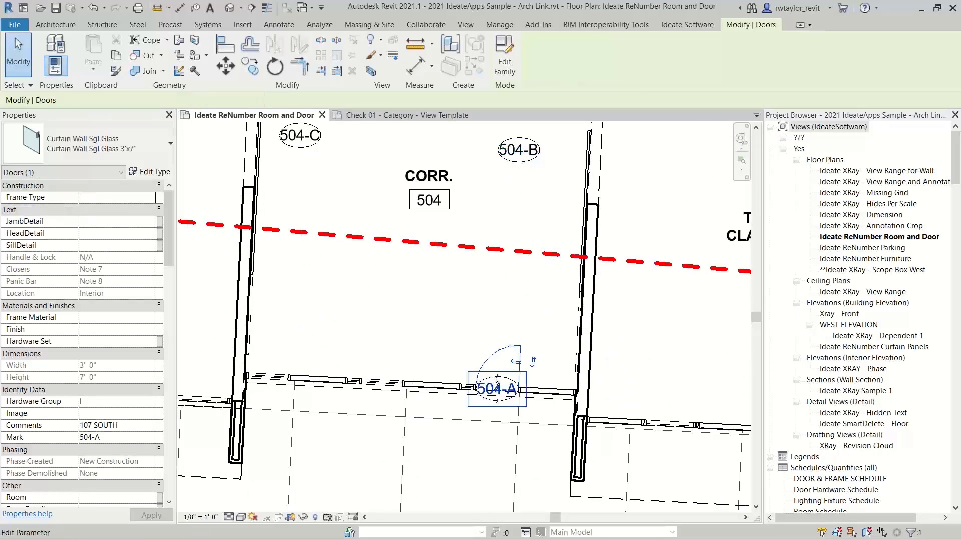
pyautogui.click(493, 381)
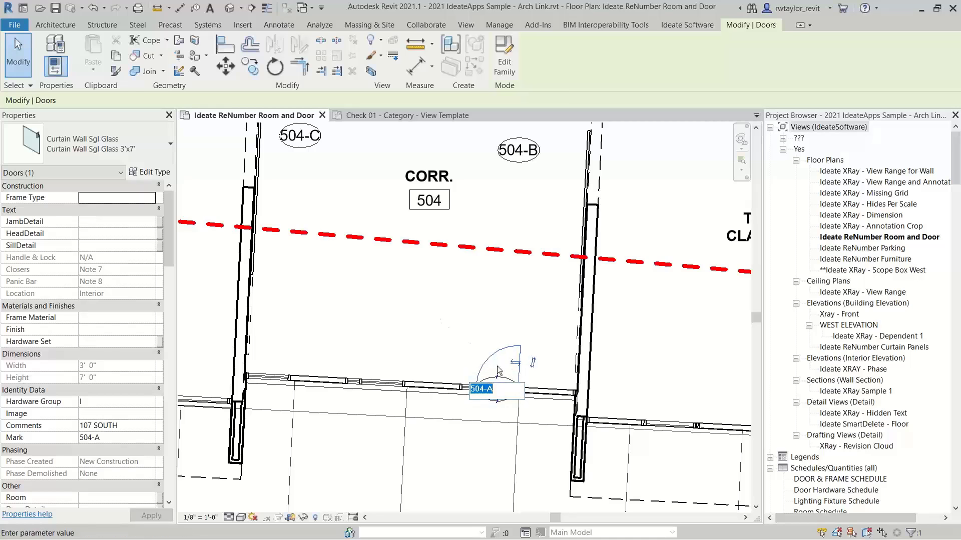
pyautogui.press('Escape')
pyautogui.press('Escape')
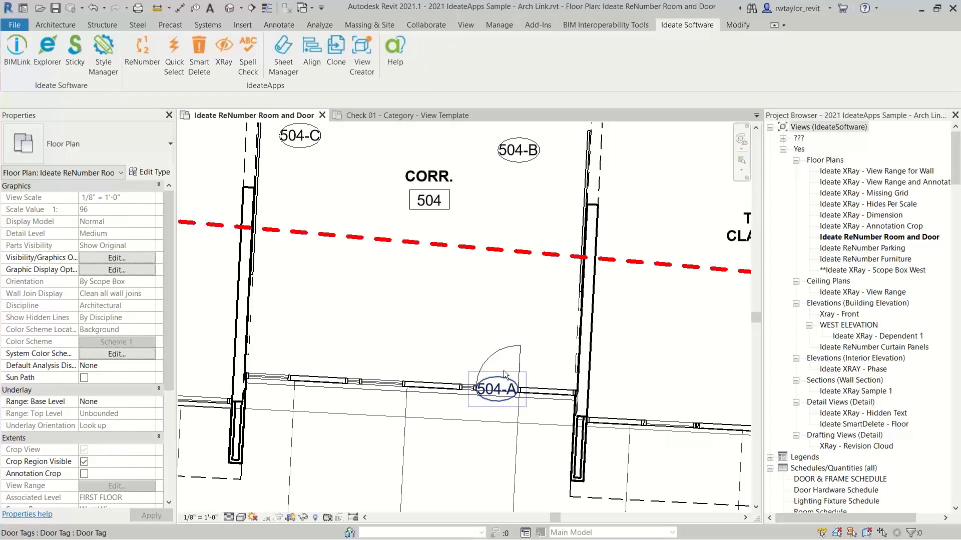
pyautogui.click(504, 375)
pyautogui.scroll(-3, 450, 404)
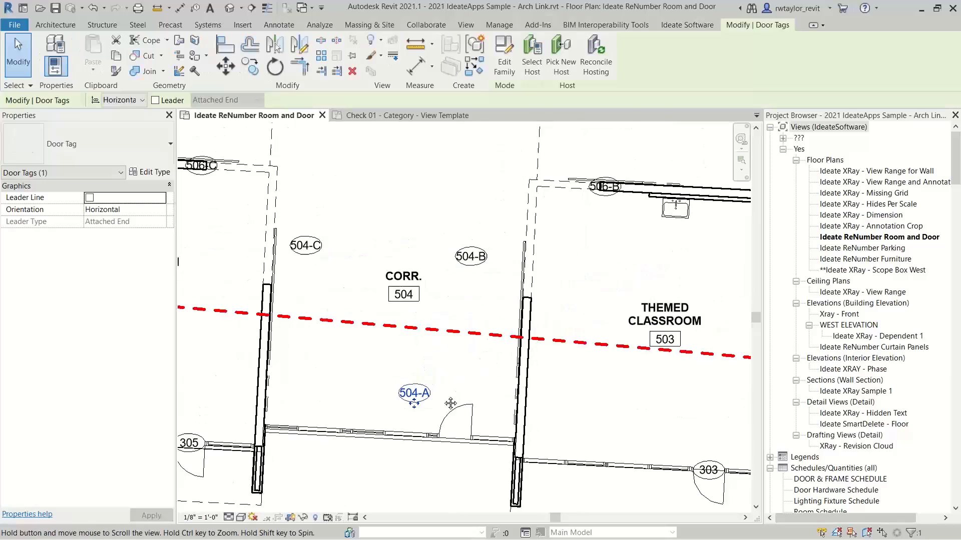
pyautogui.moveTo(451, 404); pyautogui.dragTo(446, 411, button='middle')
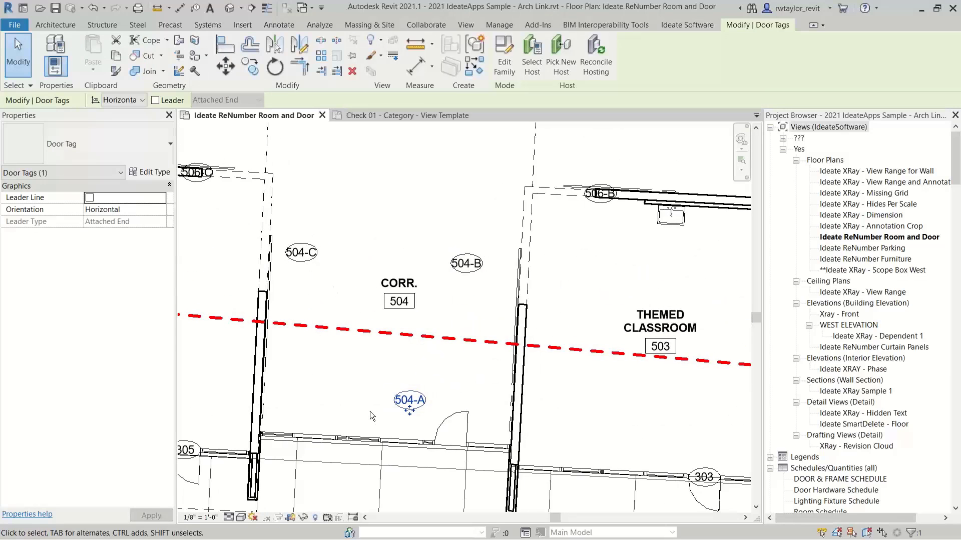
pyautogui.scroll(-2, 346, 404)
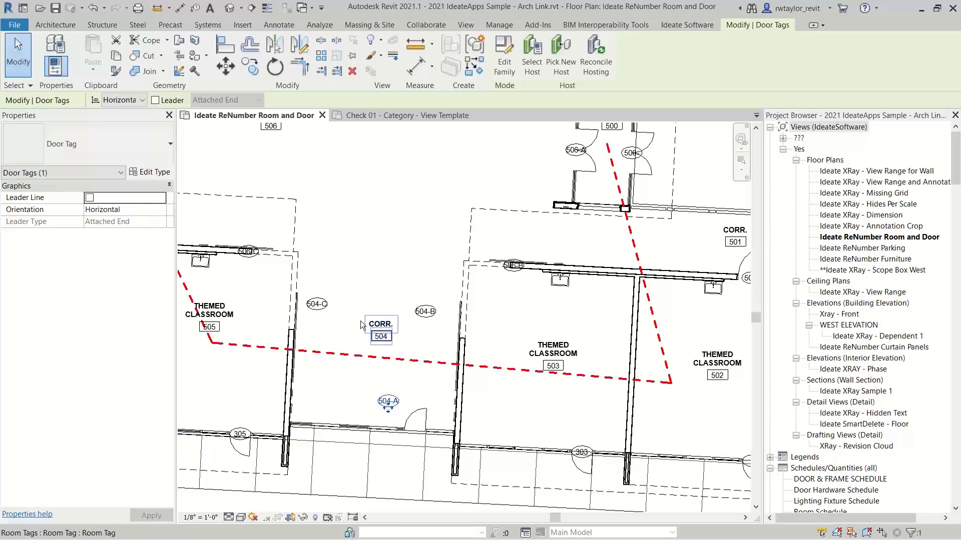
pyautogui.scroll(-1, 347, 317)
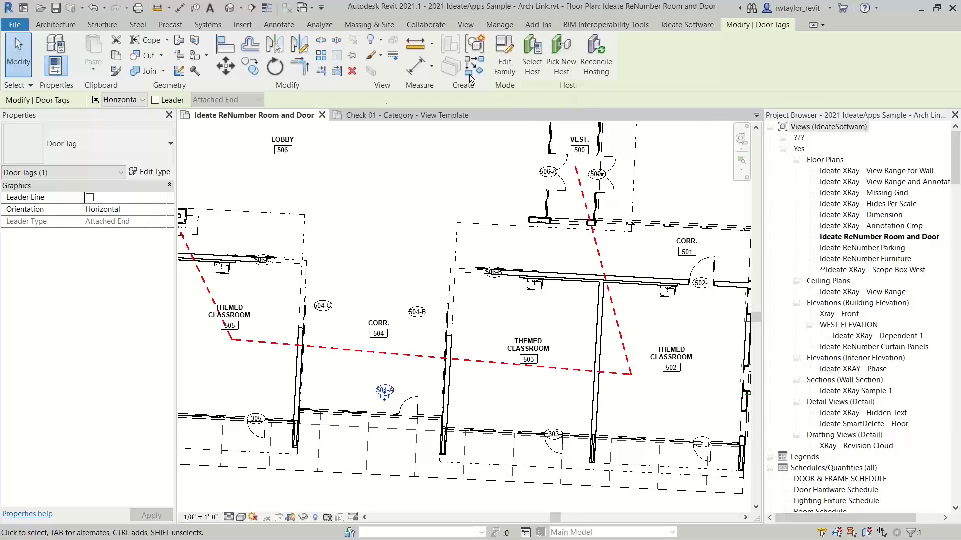
# - Open the *Doors numbering rule for editing and add a Width field part named wd after the increment
pyautogui.click(676, 26)
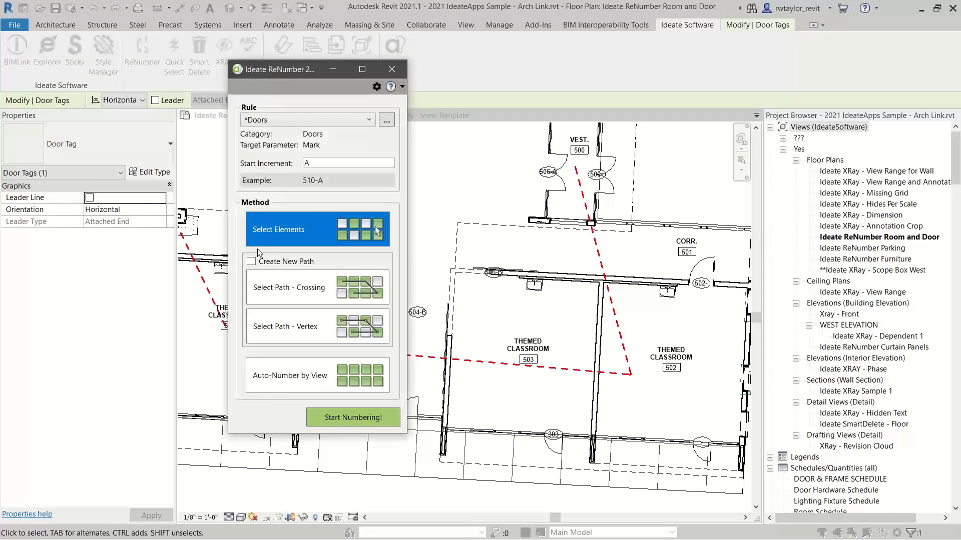
pyautogui.click(387, 121)
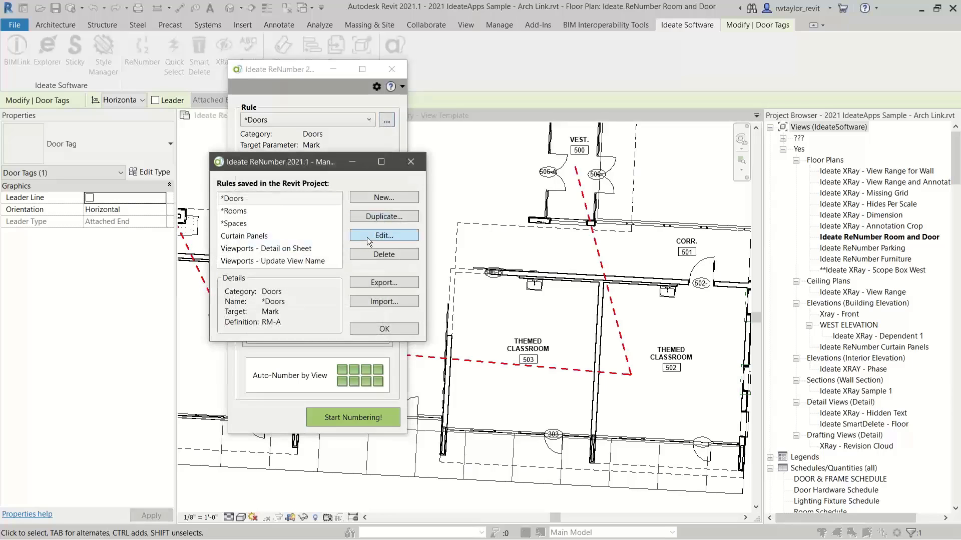
pyautogui.click(384, 235)
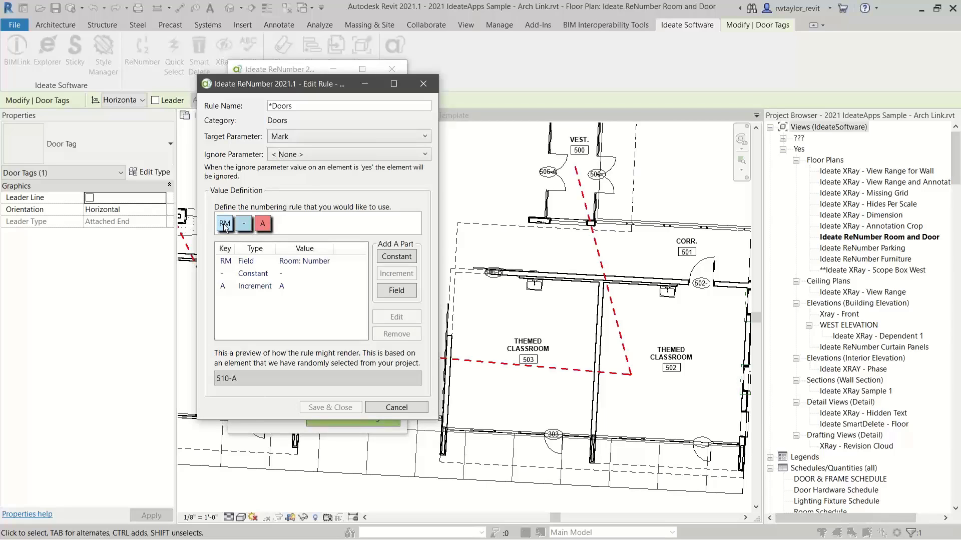
pyautogui.click(262, 224)
pyautogui.click(382, 290)
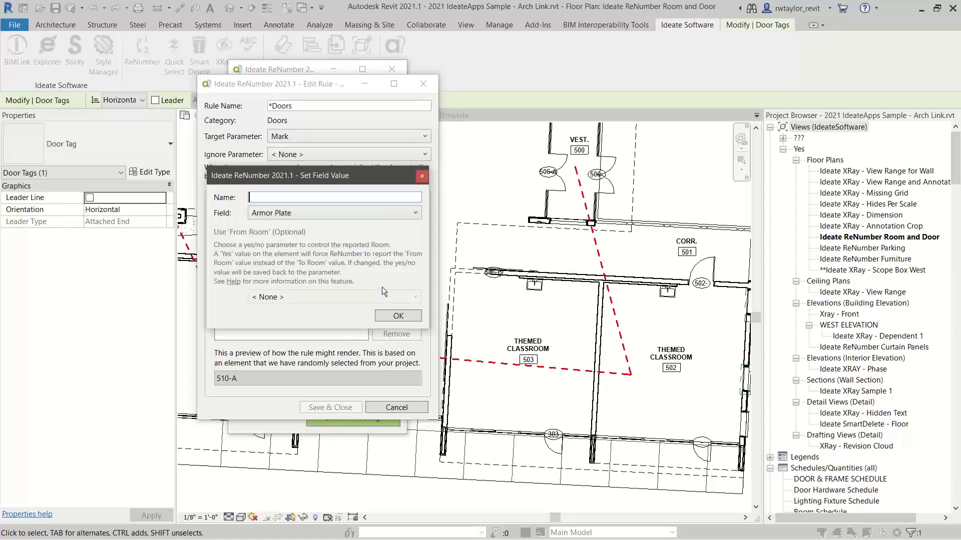
pyautogui.click(380, 216)
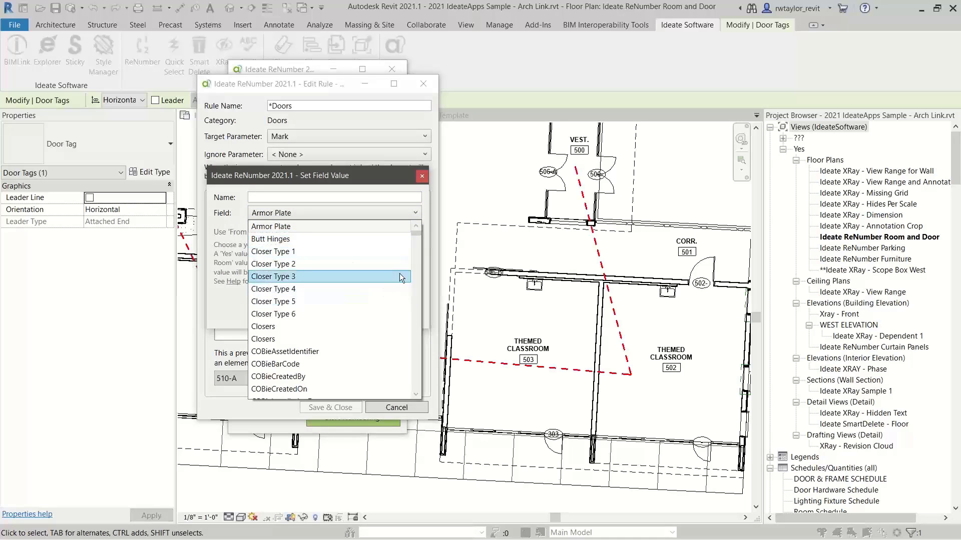
pyautogui.moveTo(415, 233); pyautogui.dragTo(418, 259)
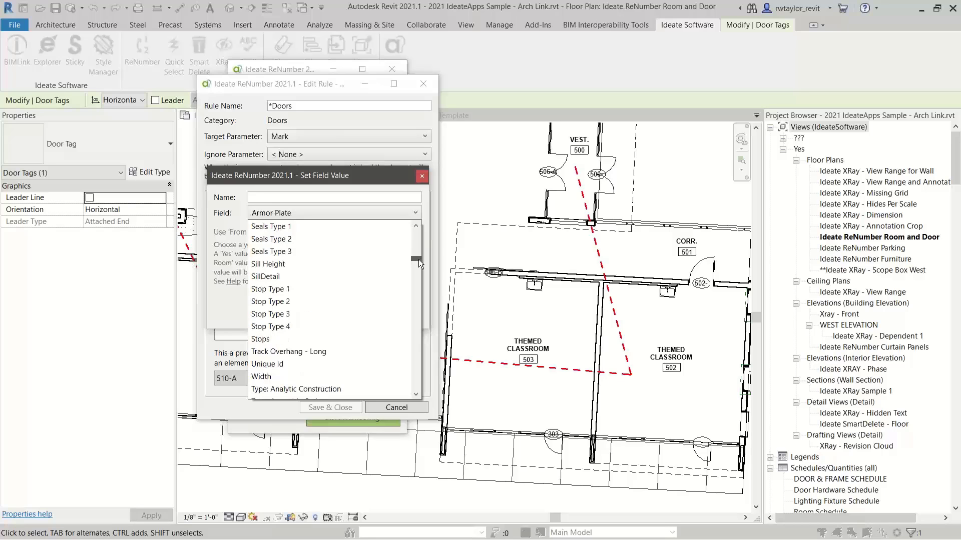
pyautogui.click(271, 376)
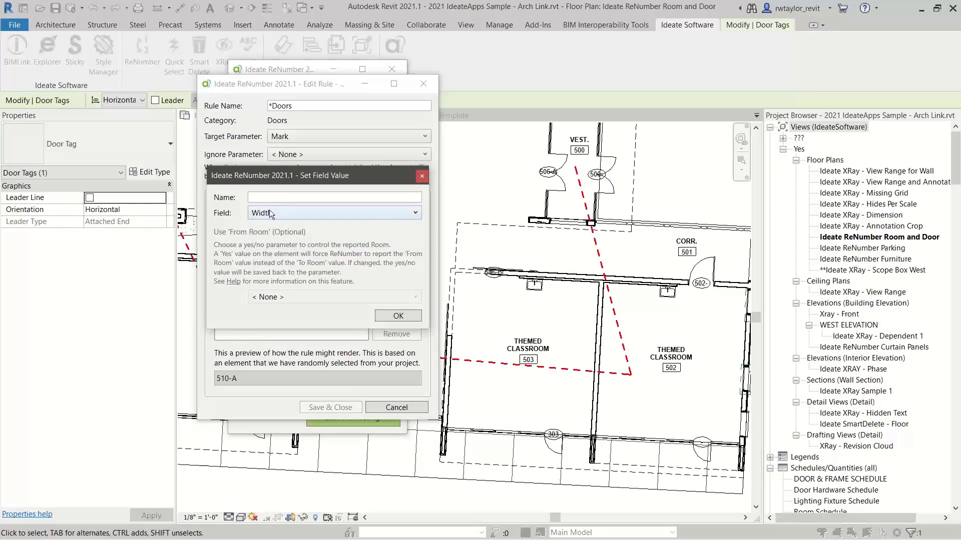
pyautogui.click(383, 321)
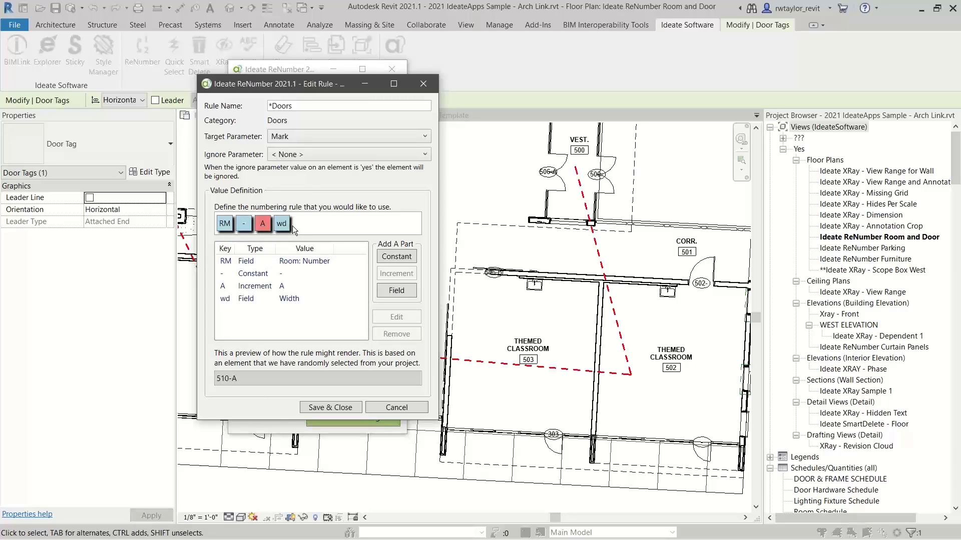
# - Browse the parameters available as the target of the *Doors rule
pyautogui.click(299, 135)
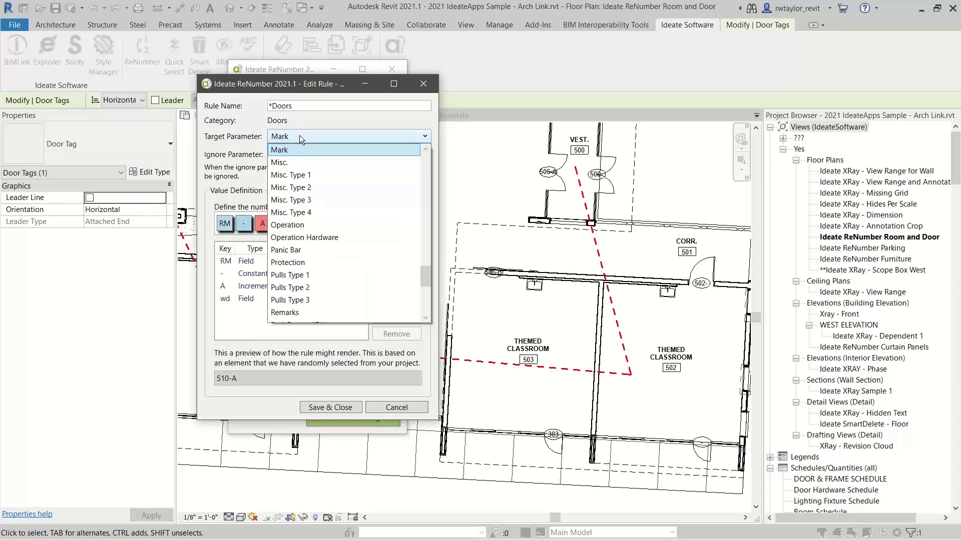
pyautogui.moveTo(424, 276); pyautogui.dragTo(430, 147)
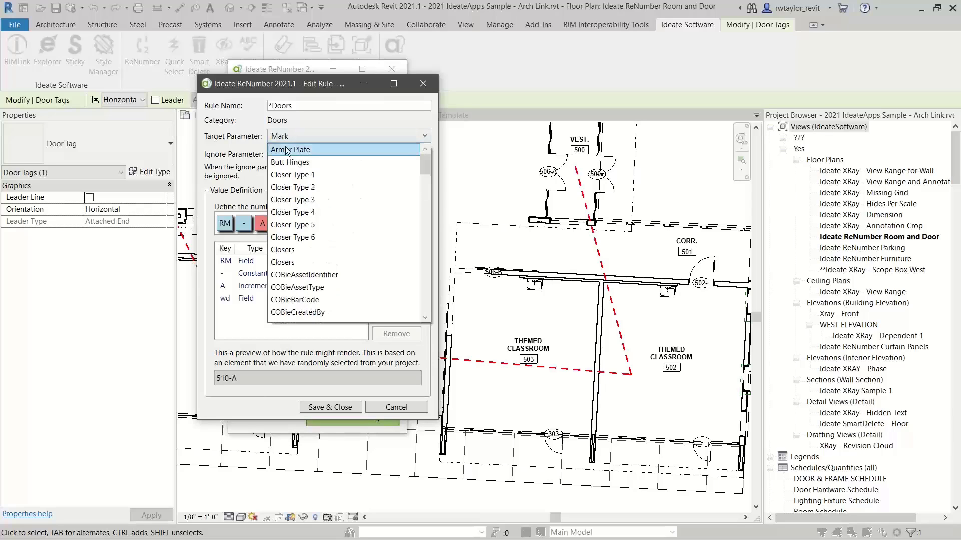
pyautogui.click(239, 131)
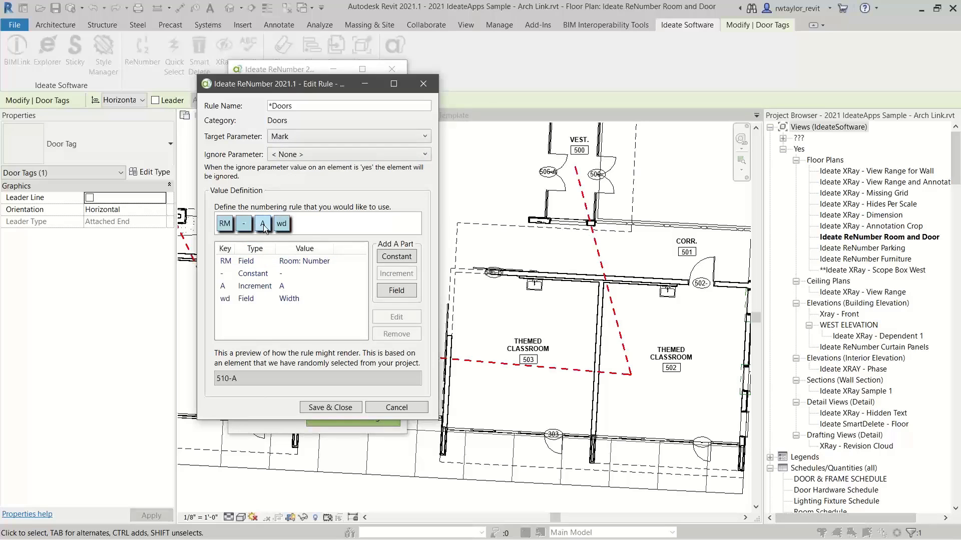
# - Set the rule's increment part to a starting value of 1 and an increment size of 5
pyautogui.doubleClick(263, 224)
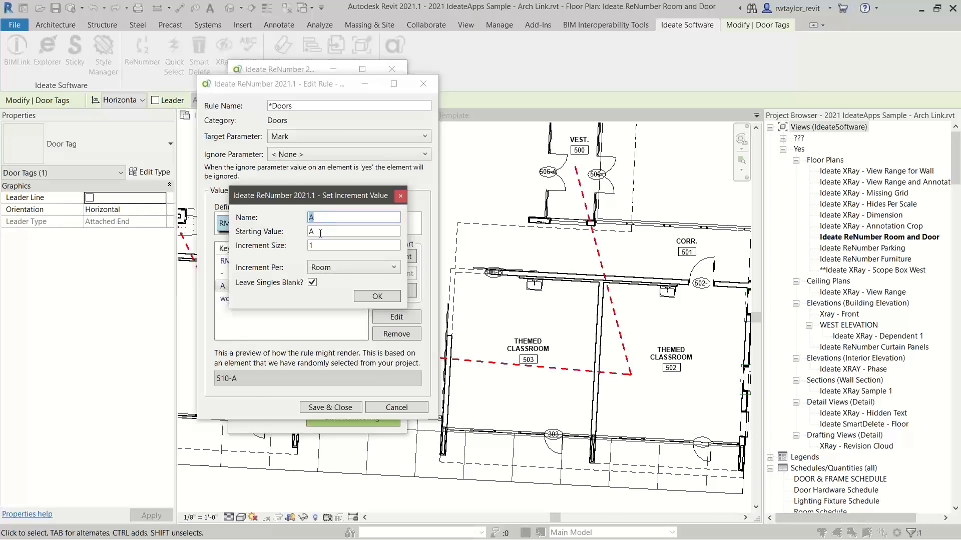
pyautogui.moveTo(320, 233); pyautogui.dragTo(304, 234)
pyautogui.write('1')
pyautogui.moveTo(332, 246); pyautogui.dragTo(304, 245)
pyautogui.press('Tab')
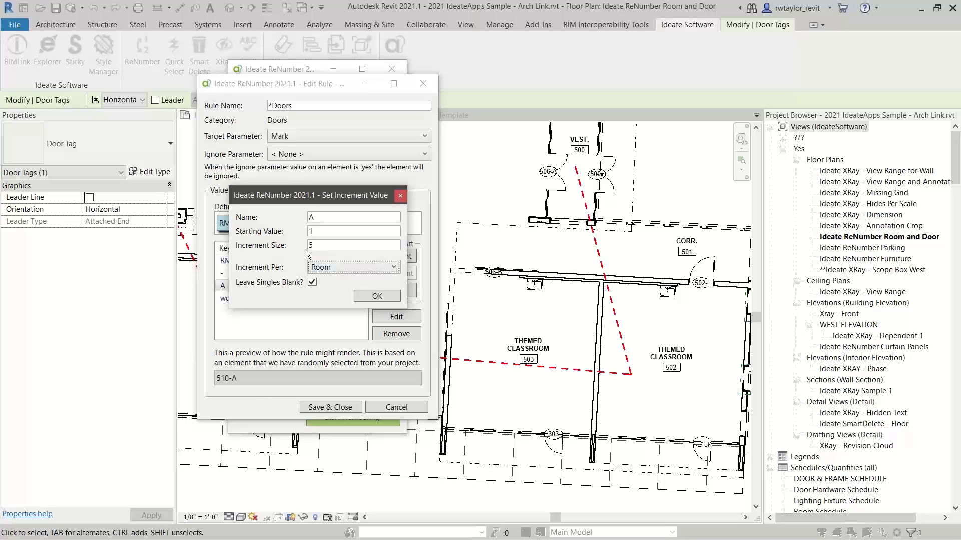
pyautogui.click(368, 296)
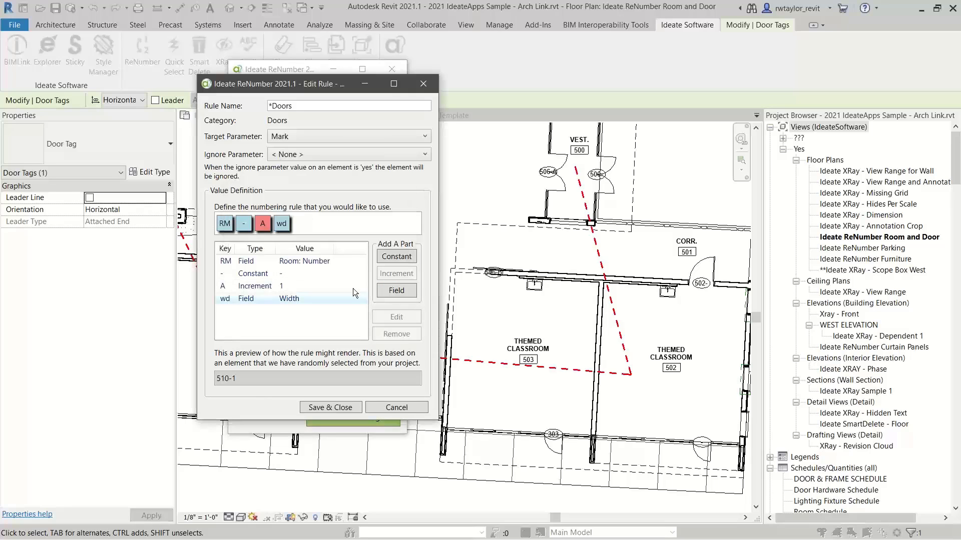
# - Discard the changes made to the *Doors rule and close the rule manager and ReNumber
pyautogui.click(424, 87)
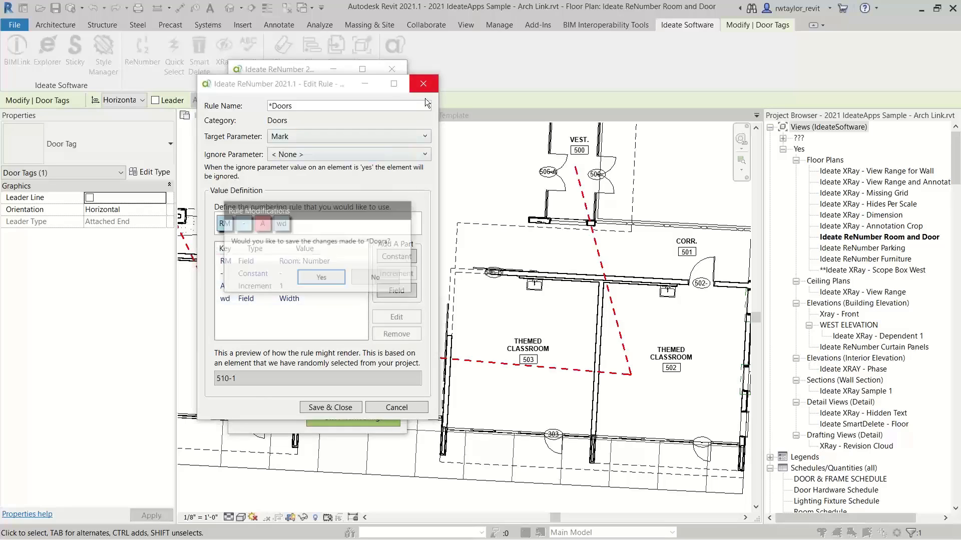
pyautogui.click(370, 279)
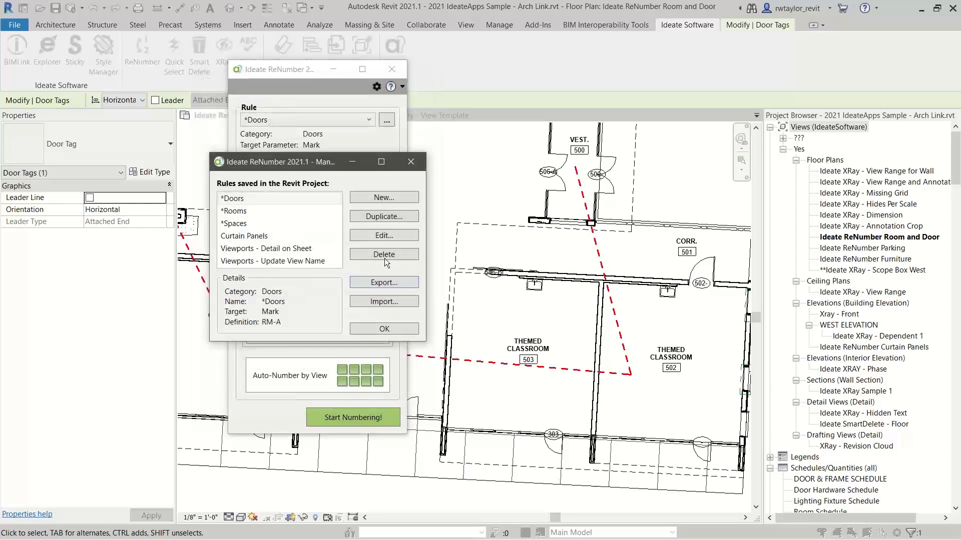
pyautogui.click(411, 162)
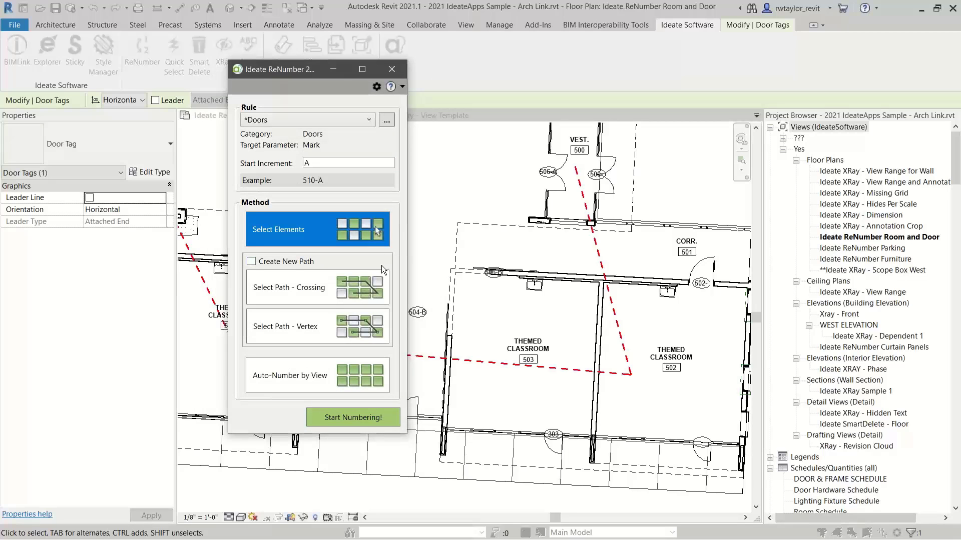
pyautogui.click(392, 69)
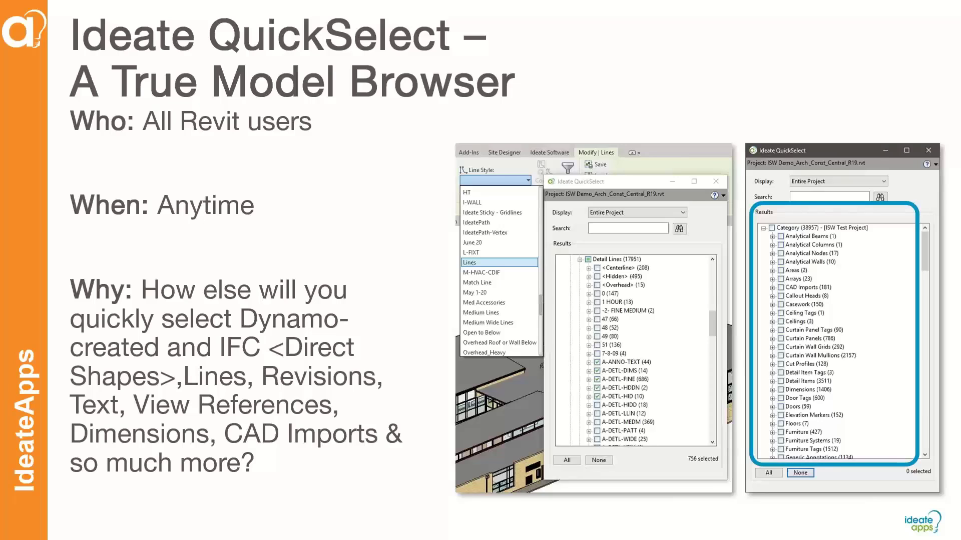
# - Switch to Chrome and search Google for "ideate quickselect vs ideate explorer"
pyautogui.hotkey('alt', 'Tab')
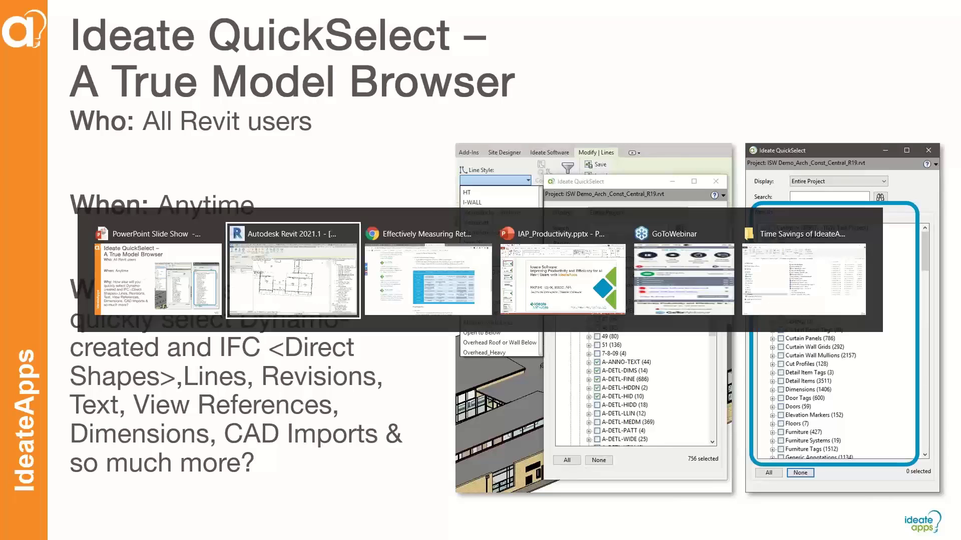
pyautogui.hotkey('alt', 'Tab')
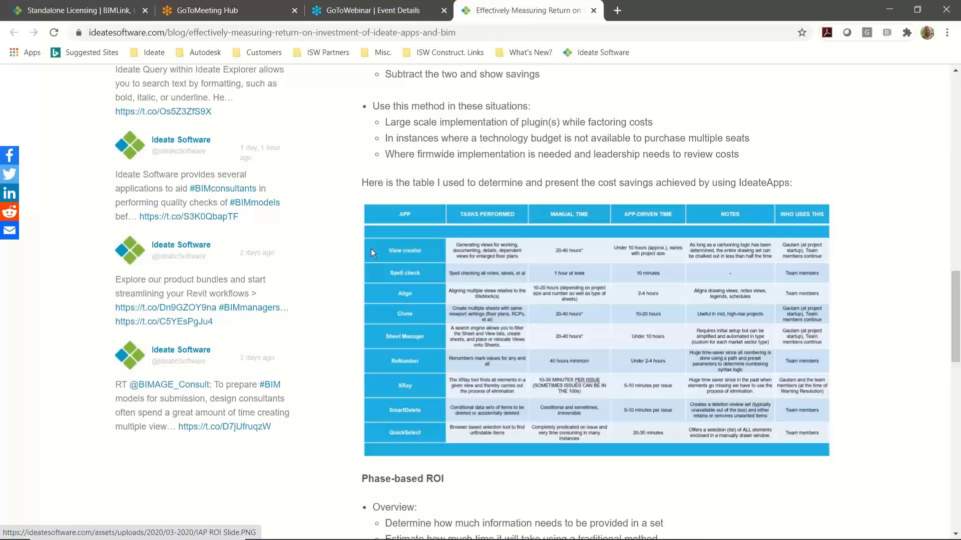
pyautogui.click(474, 33)
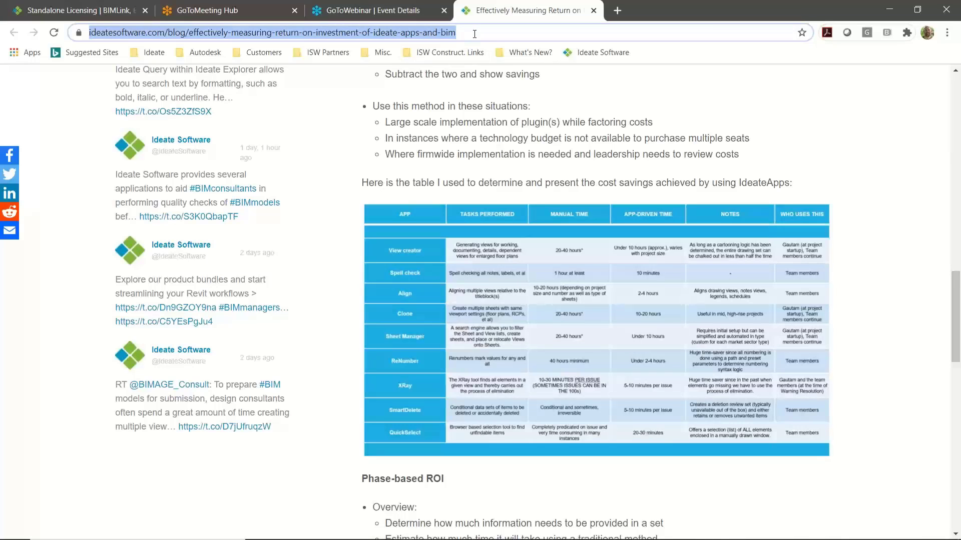
pyautogui.write('ideate q')
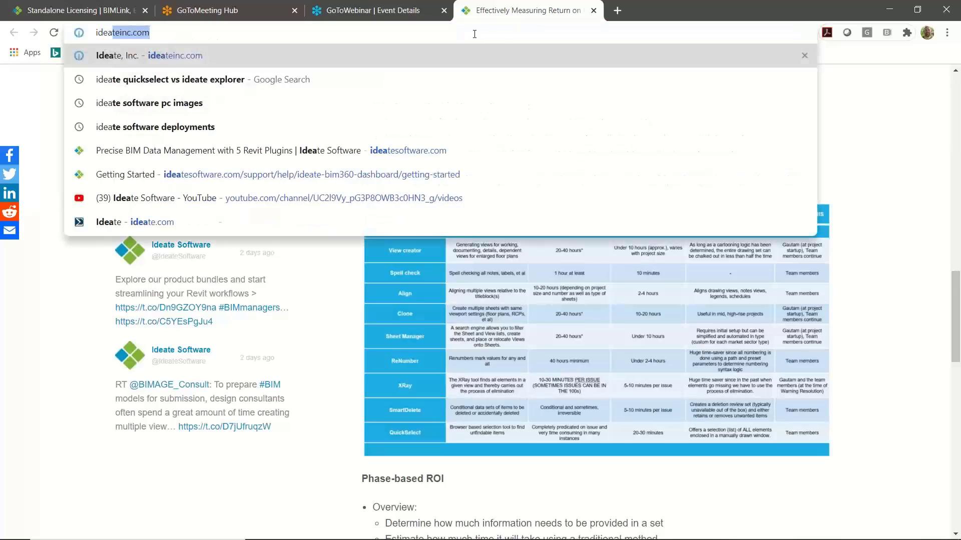
pyautogui.write('uick')
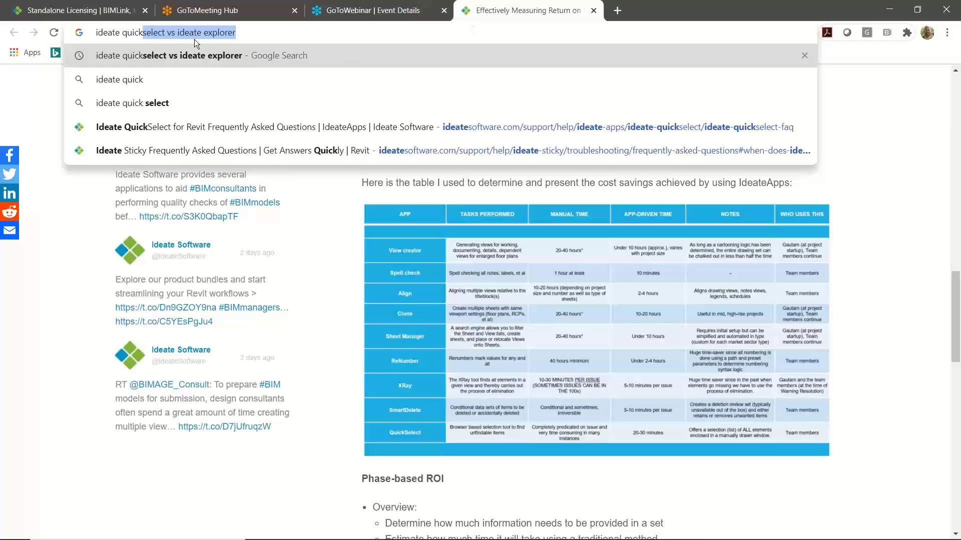
pyautogui.press('Return')
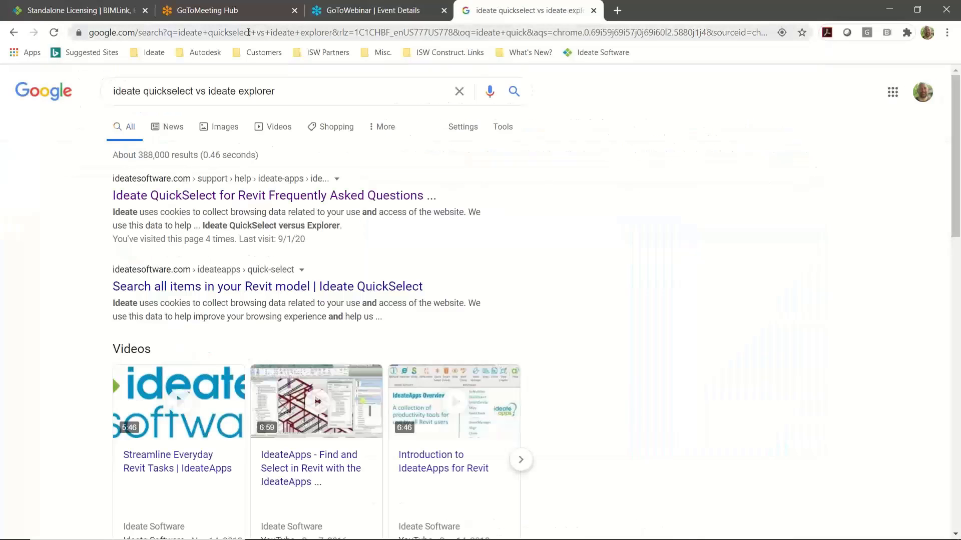
# - Open the Ideate QuickSelect for Revit FAQ and examine its QuickSelect versus Explorer comparison table
pyautogui.click(265, 198)
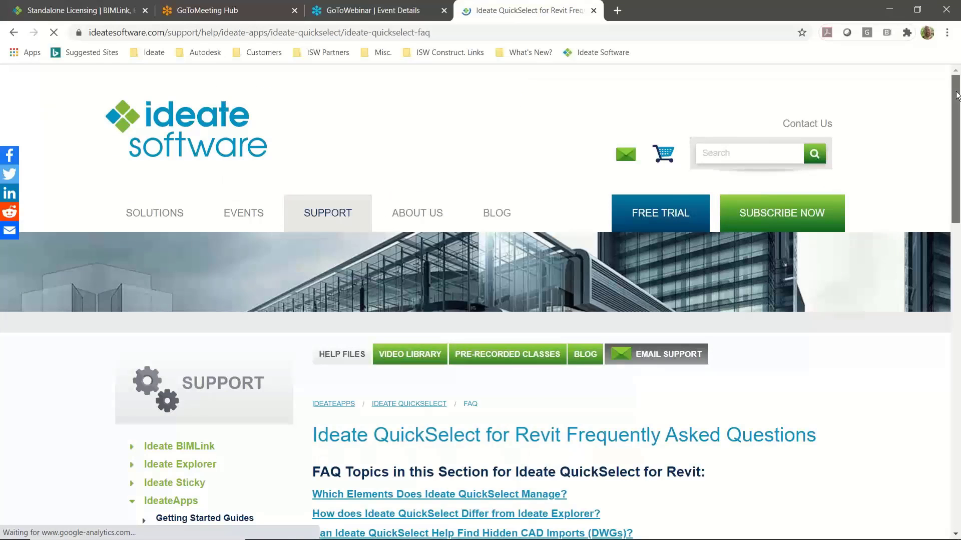
pyautogui.scroll(-5, 955, 191)
pyautogui.scroll(-10, 955, 190)
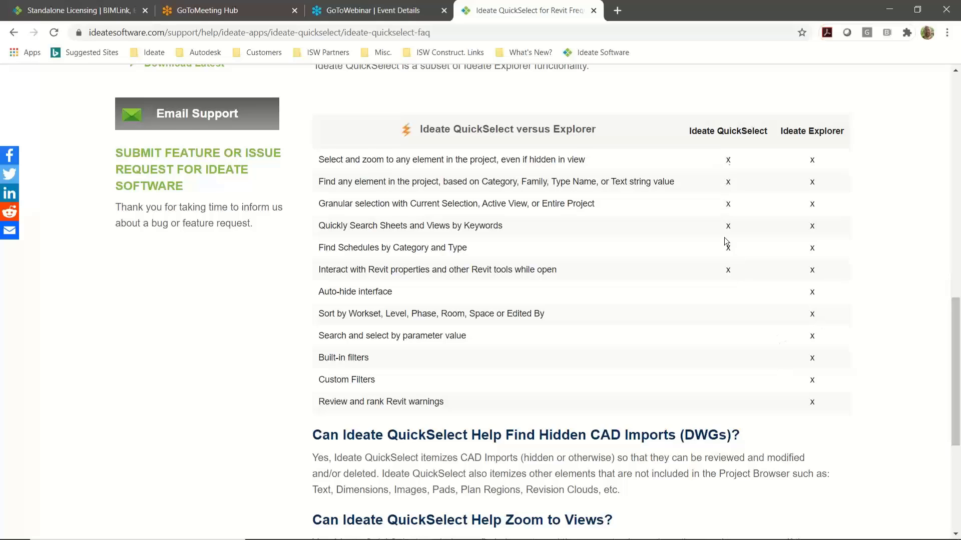
# - Switch to Revit, start Ideate QuickSelect on the current selection and expand its Door Tags category
pyautogui.hotkey('alt', 'Tab')
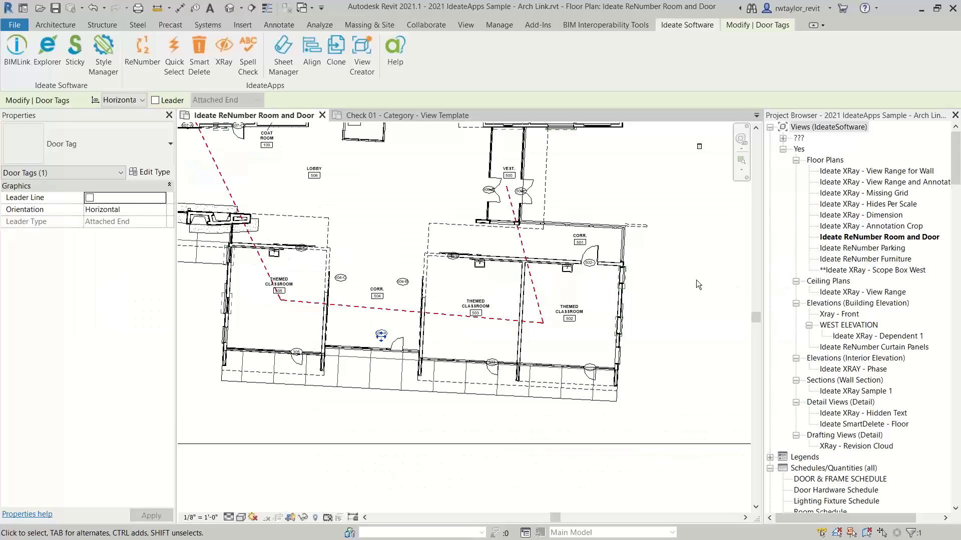
pyautogui.scroll(-1, 389, 218)
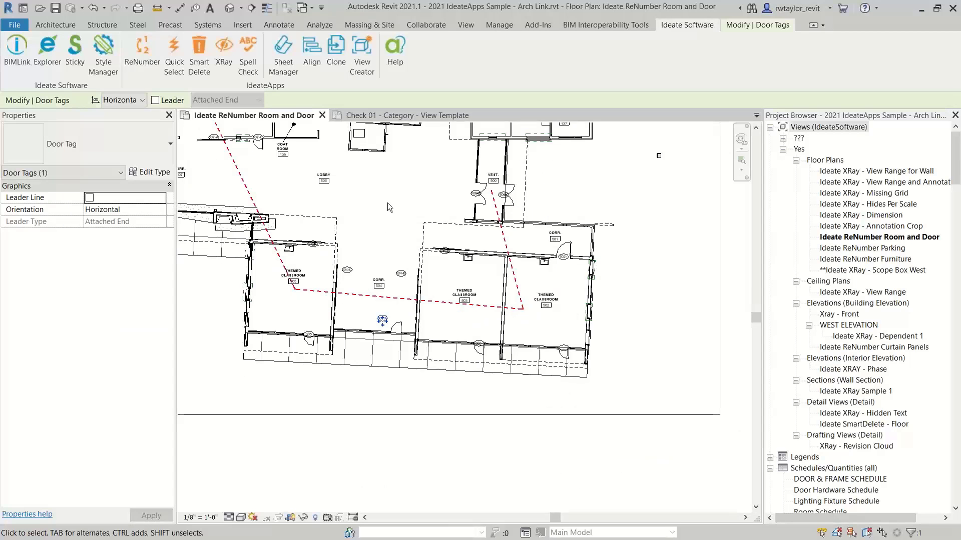
pyautogui.click(174, 55)
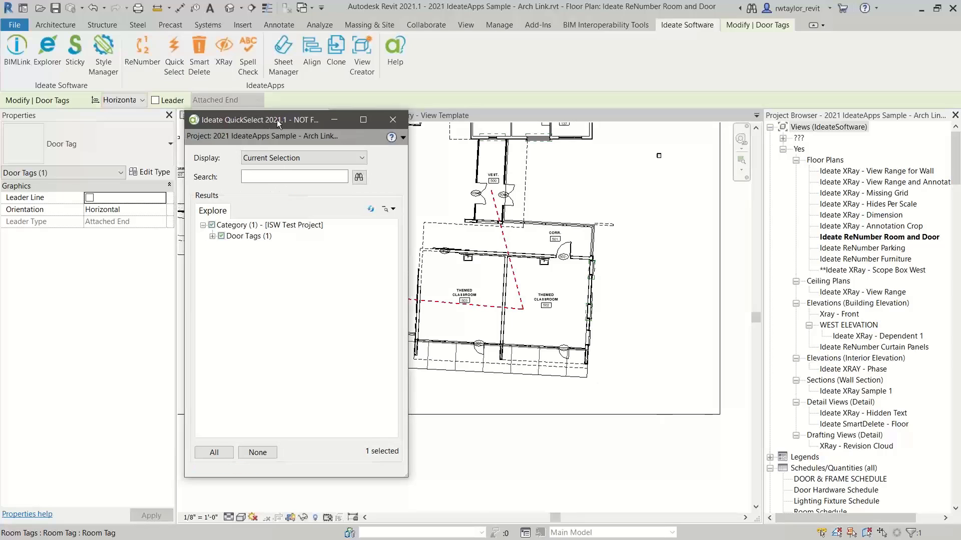
pyautogui.moveTo(277, 119); pyautogui.dragTo(489, 83)
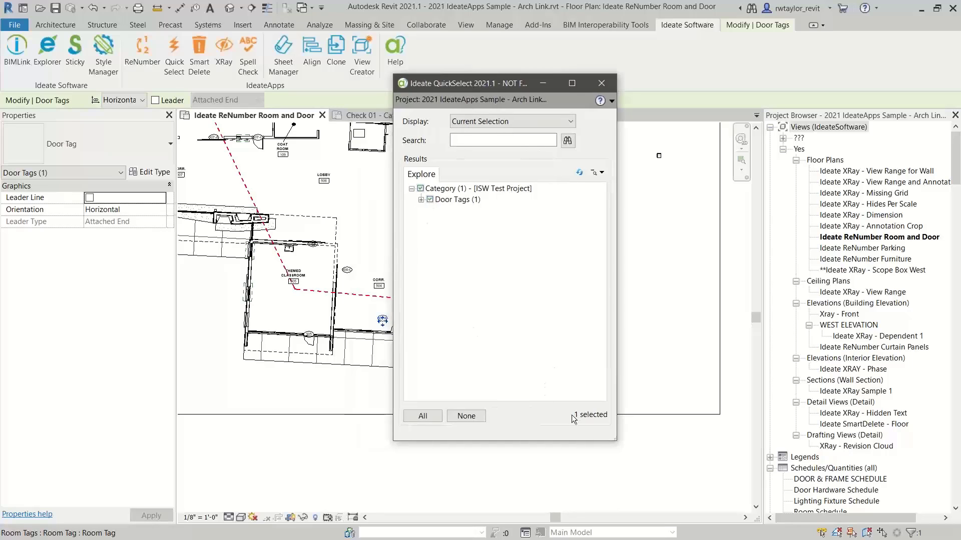
pyautogui.click(421, 199)
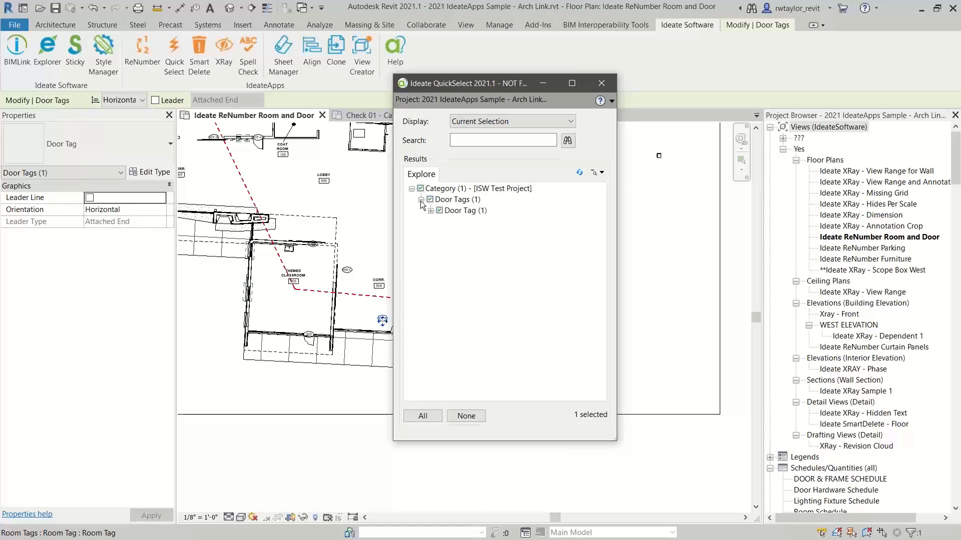
# - Make QuickSelect display the entire project, enlarge its window to show more categories, and clear the element selection
pyautogui.click(477, 123)
pyautogui.click(483, 132)
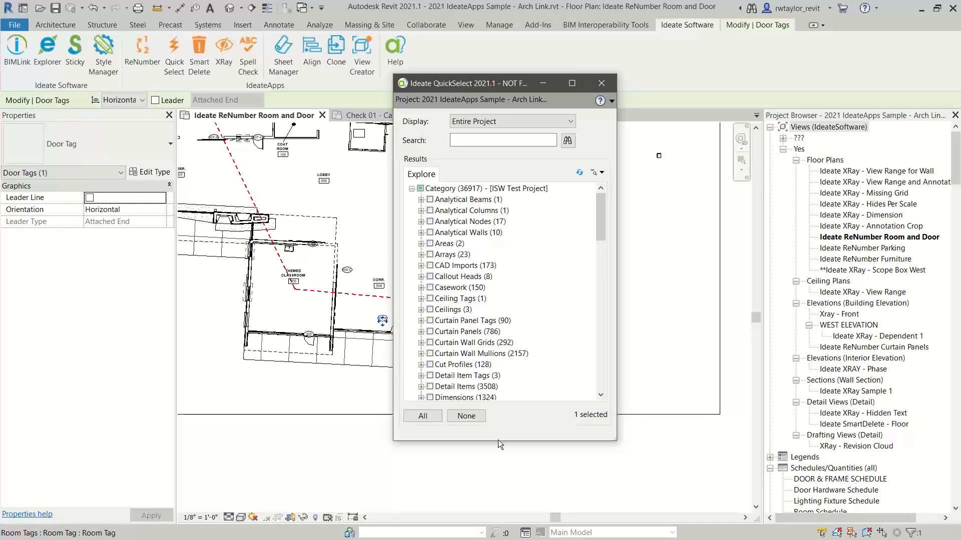
pyautogui.moveTo(497, 441); pyautogui.dragTo(496, 487)
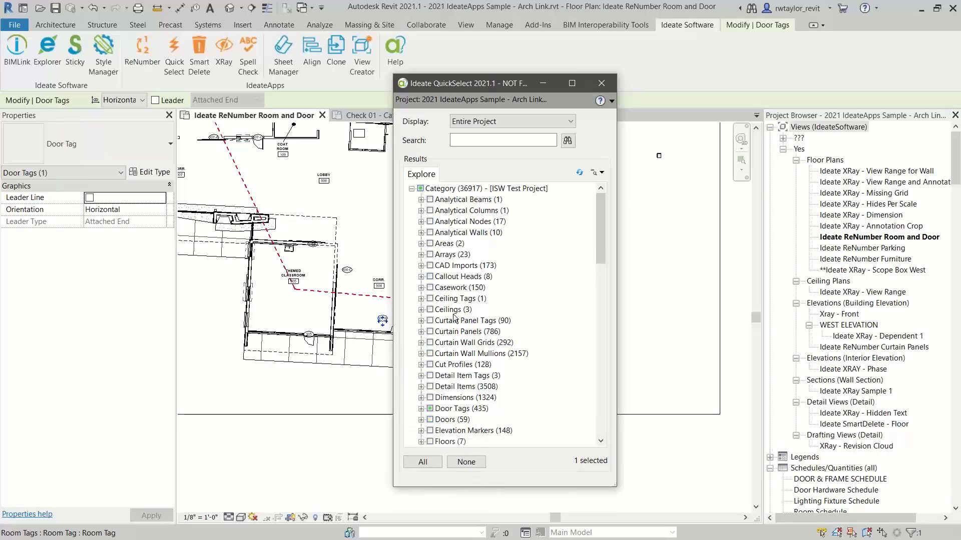
pyautogui.click(460, 463)
# - Search the entire project for "schedule" in QuickSelect
pyautogui.click(463, 140)
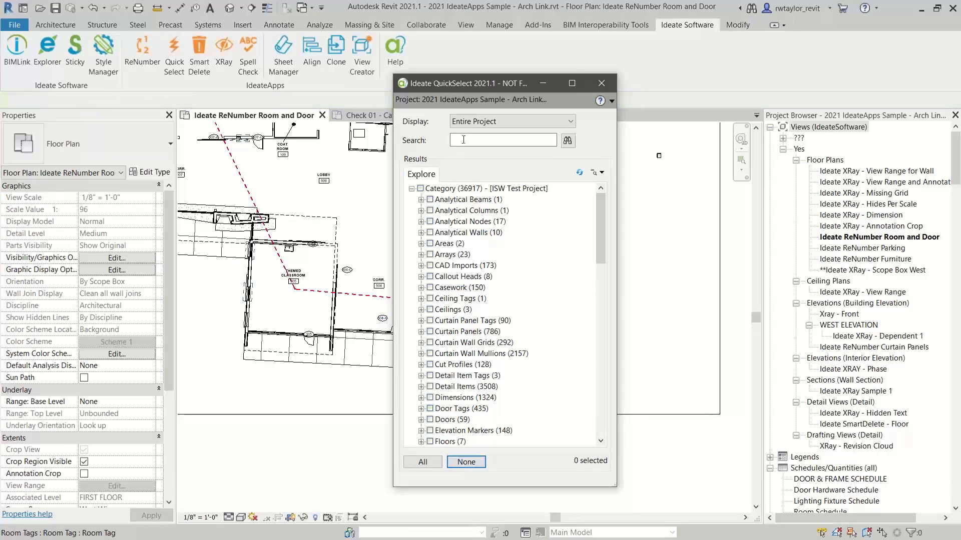
pyautogui.write('schedule')
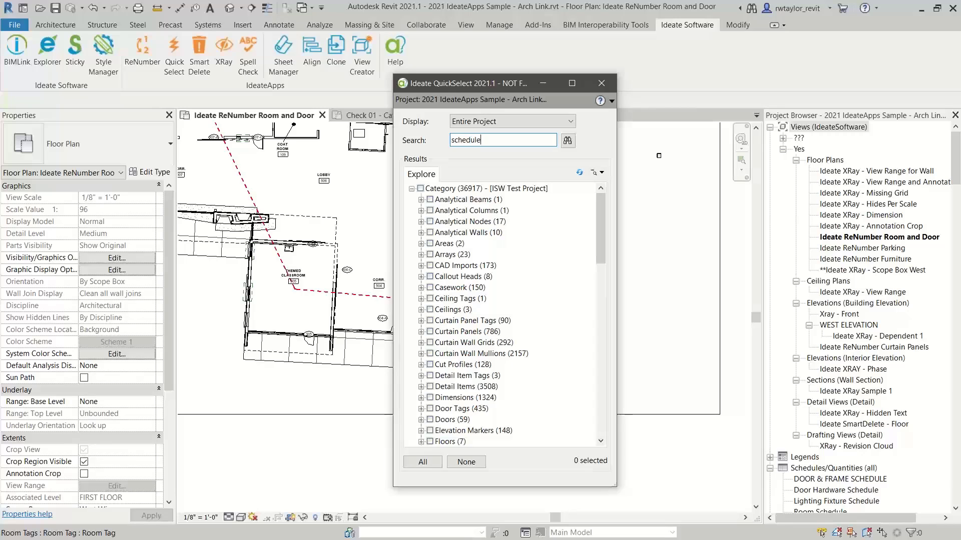
pyautogui.press('Return')
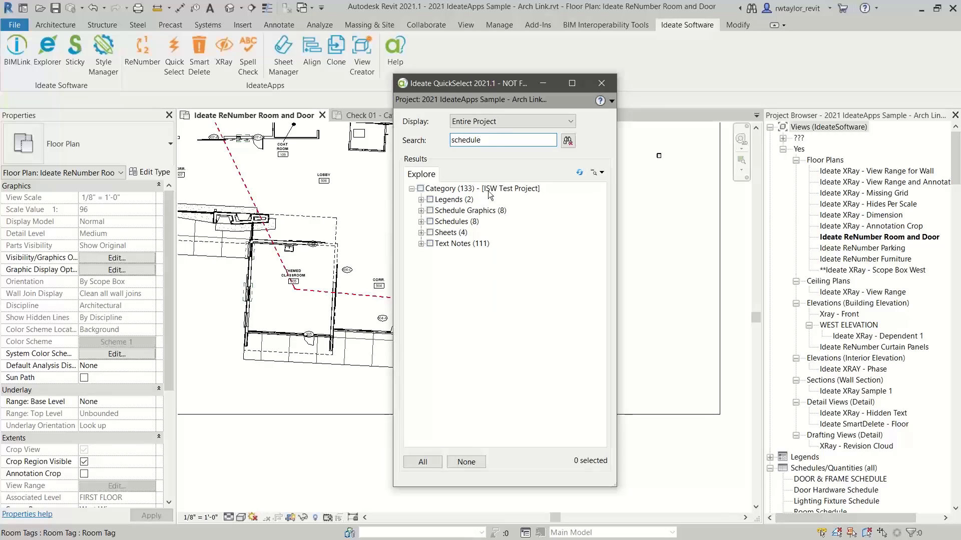
# - Expand the Legends, Schedule Graphics, Schedules and Text Notes results, including the 3/32" Arial notes, and examine the matching elements
pyautogui.click(421, 200)
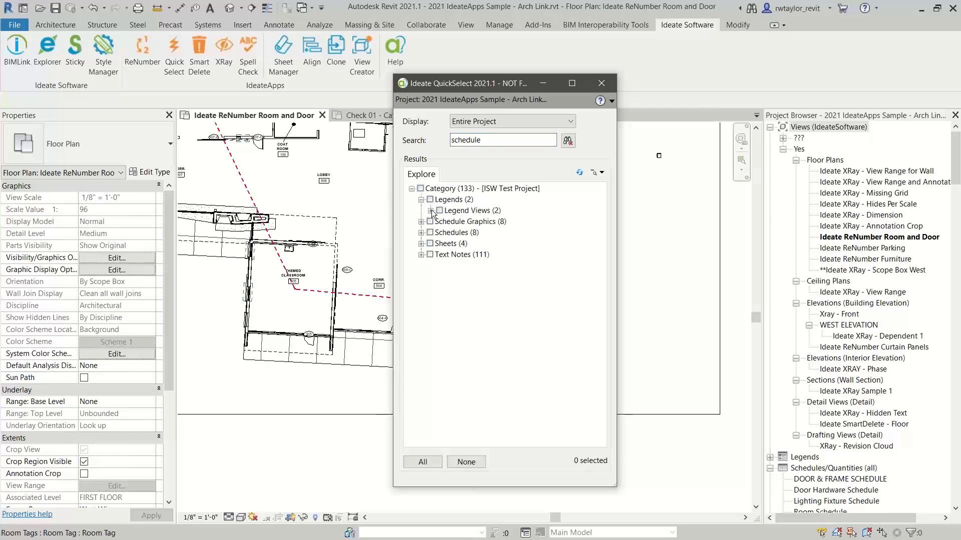
pyautogui.click(430, 211)
pyautogui.click(421, 233)
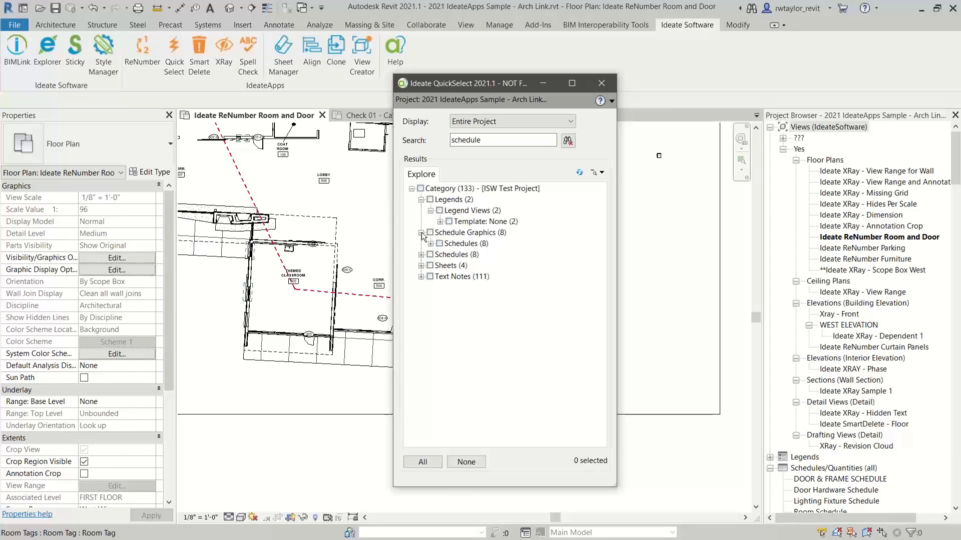
pyautogui.click(430, 243)
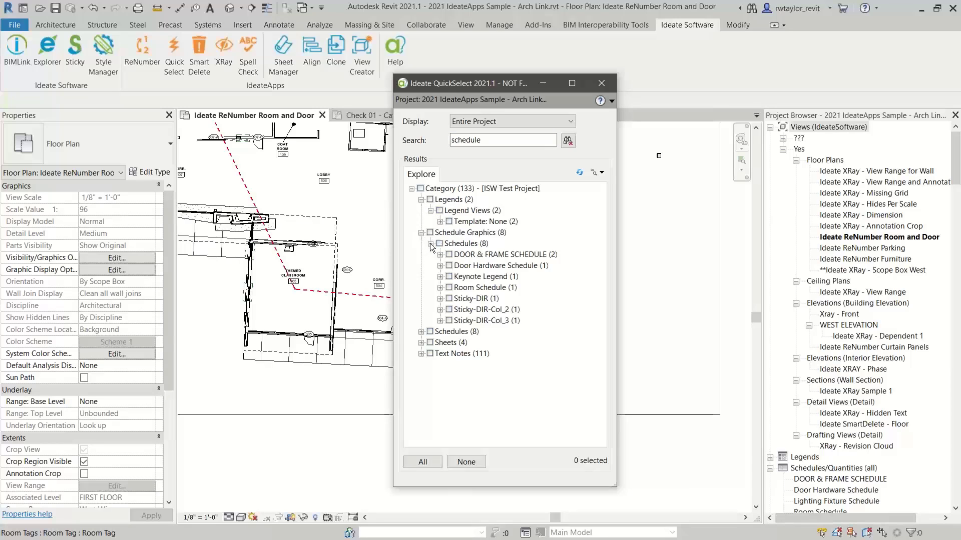
pyautogui.click(421, 331)
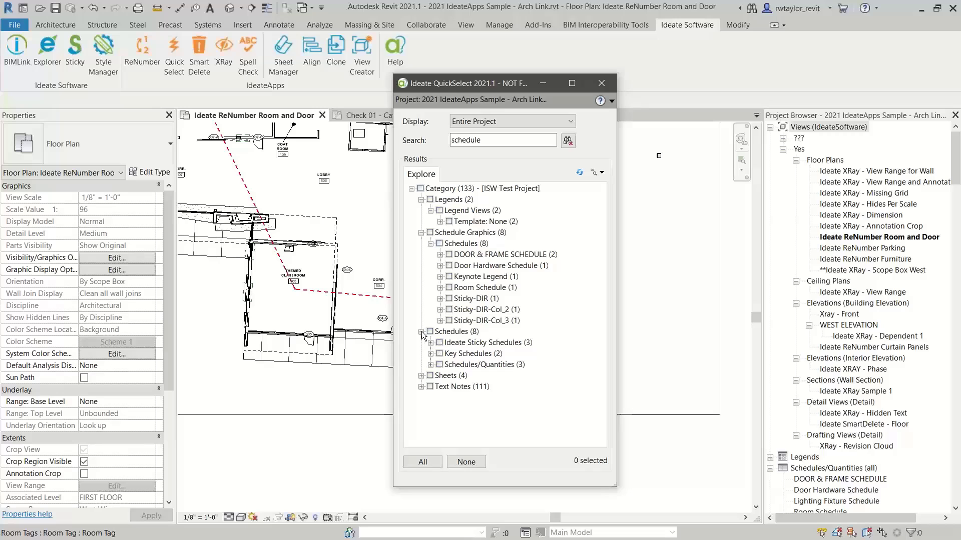
pyautogui.click(420, 387)
pyautogui.click(430, 398)
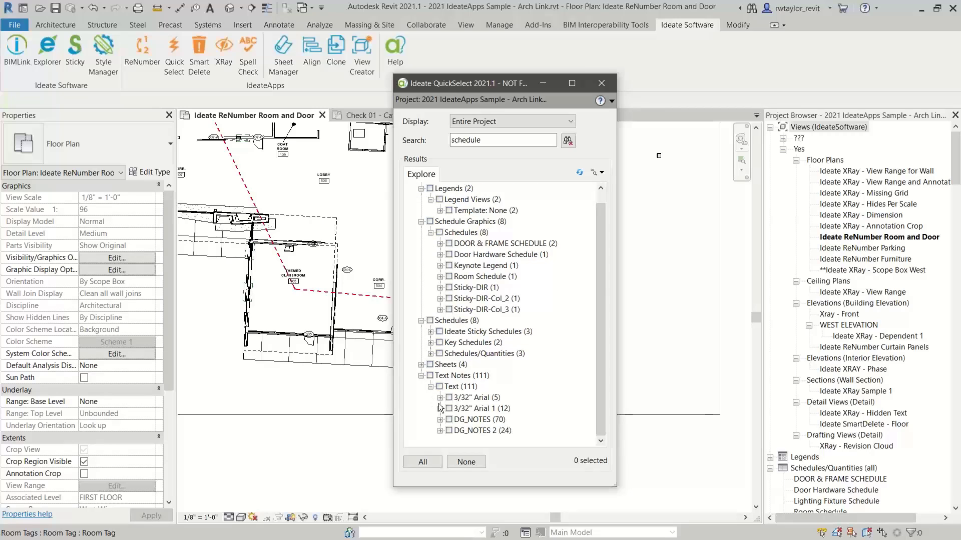
pyautogui.click(441, 398)
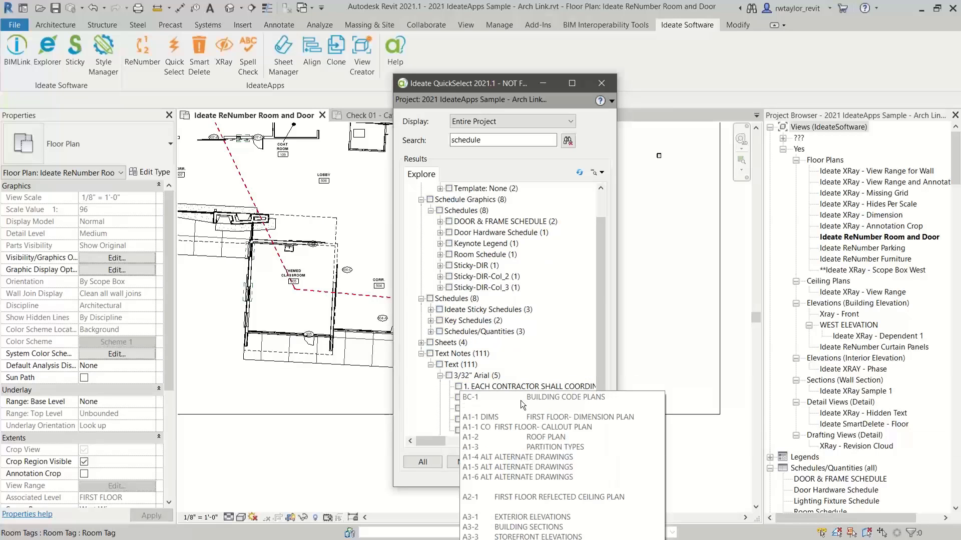
# - Show the placed Door Hardware Schedule graphic on its sheet and move the QuickSelect window aside to view the whole sheet
pyautogui.click(441, 232)
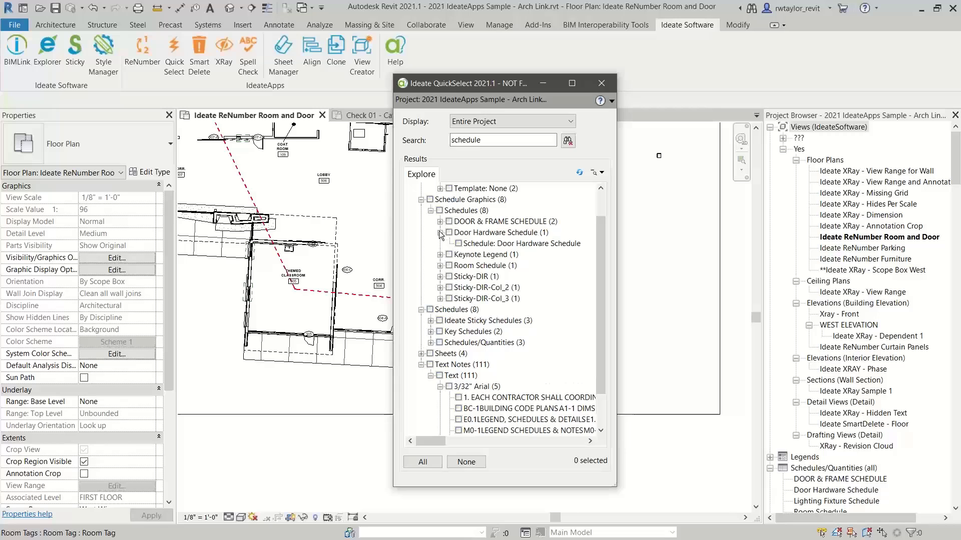
pyautogui.click(473, 243)
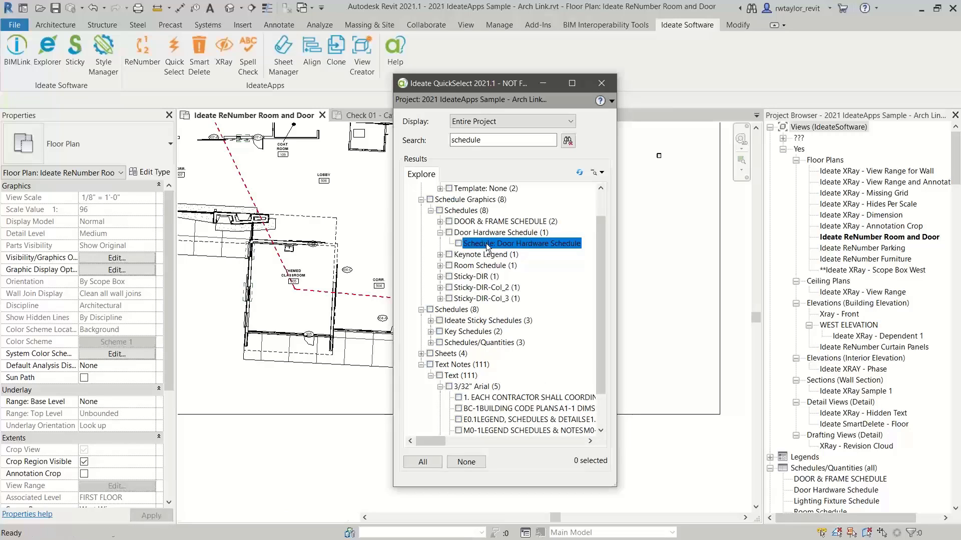
pyautogui.doubleClick(486, 244)
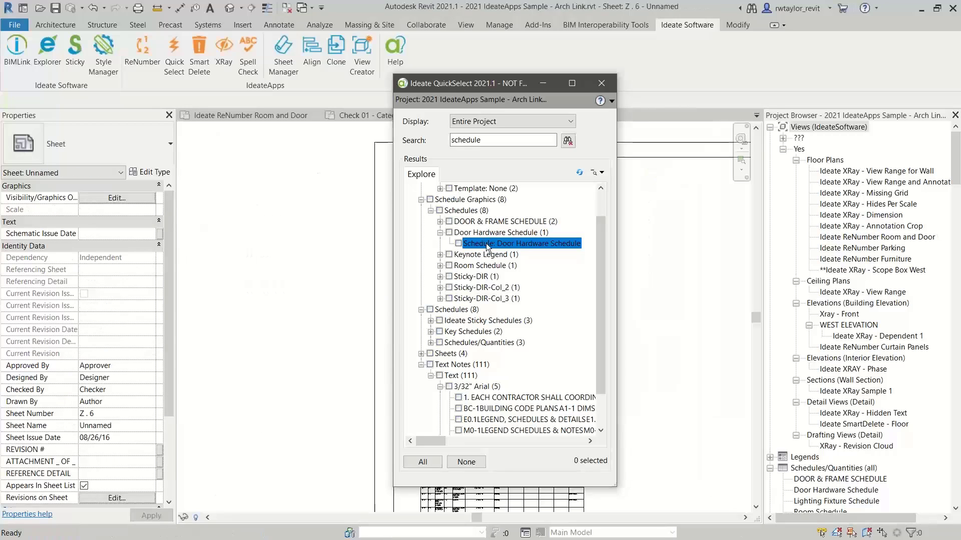
pyautogui.moveTo(515, 85); pyautogui.dragTo(790, 121)
pyautogui.scroll(-3, 559, 227)
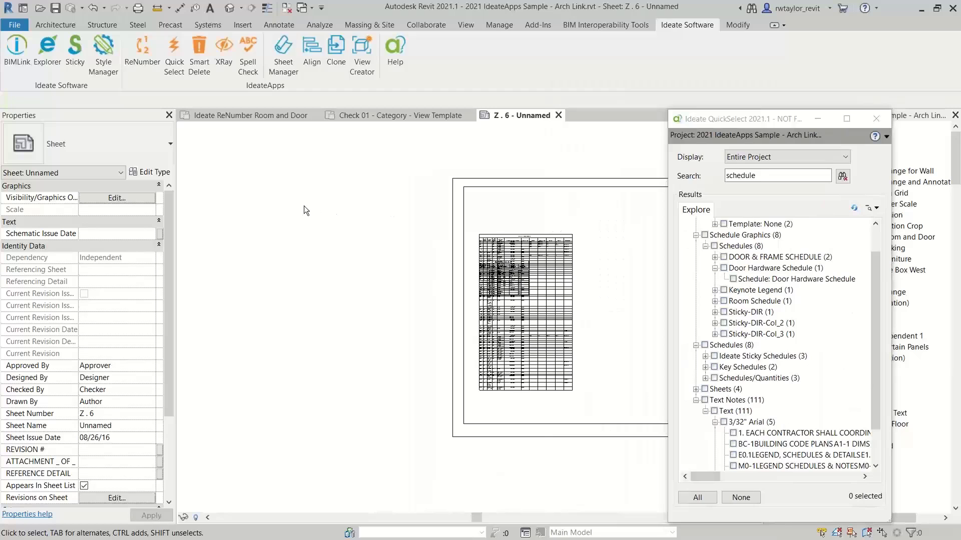
pyautogui.moveTo(457, 236); pyautogui.dragTo(280, 248, button='middle')
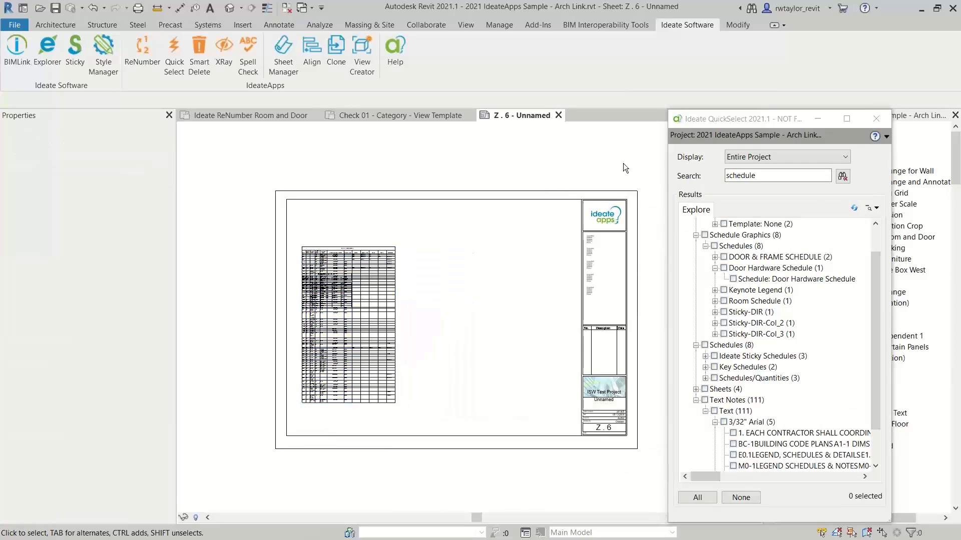
# - Clear the schedule search, expand the view-specific DWG files under CAD Imports, and widen the QuickSelect window to read their names
pyautogui.moveTo(742, 121); pyautogui.dragTo(466, 98)
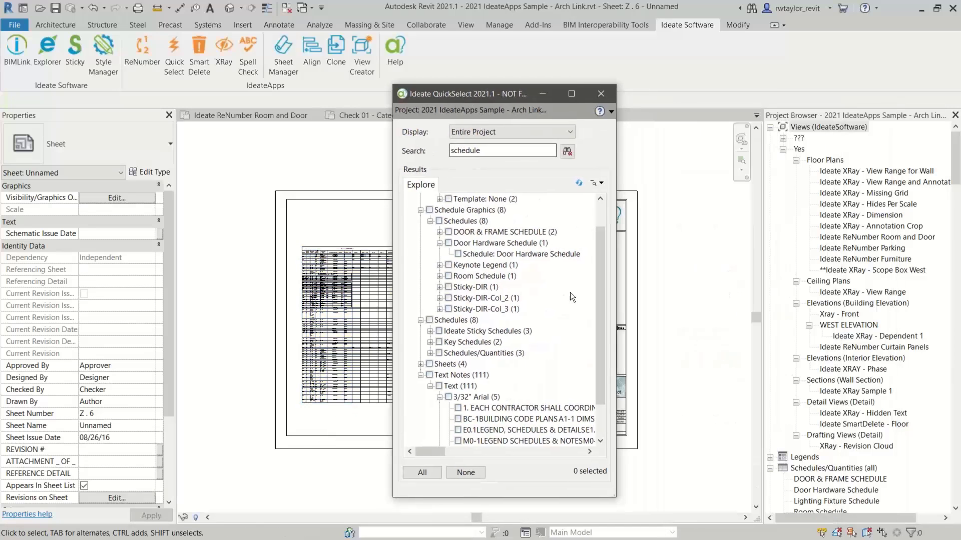
pyautogui.moveTo(601, 271); pyautogui.dragTo(602, 221)
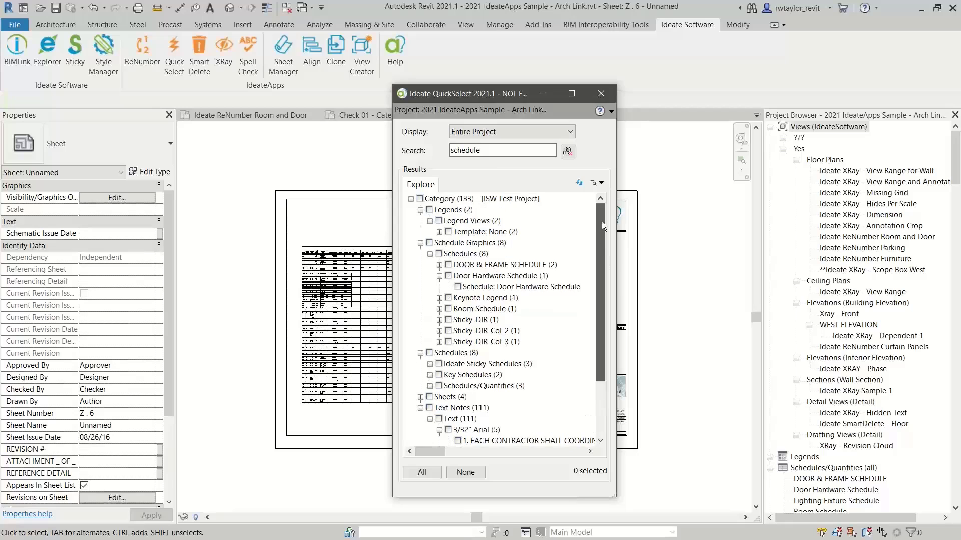
pyautogui.click(568, 151)
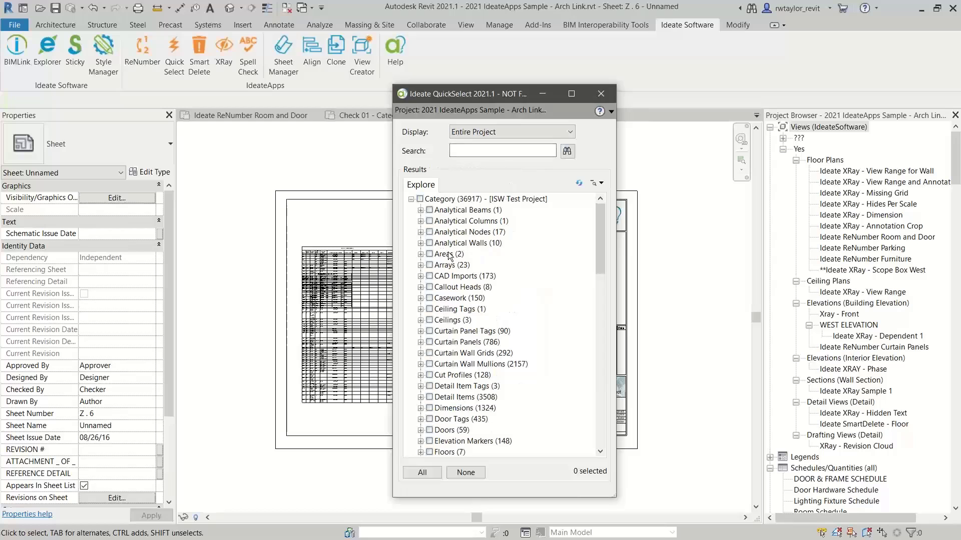
pyautogui.click(420, 276)
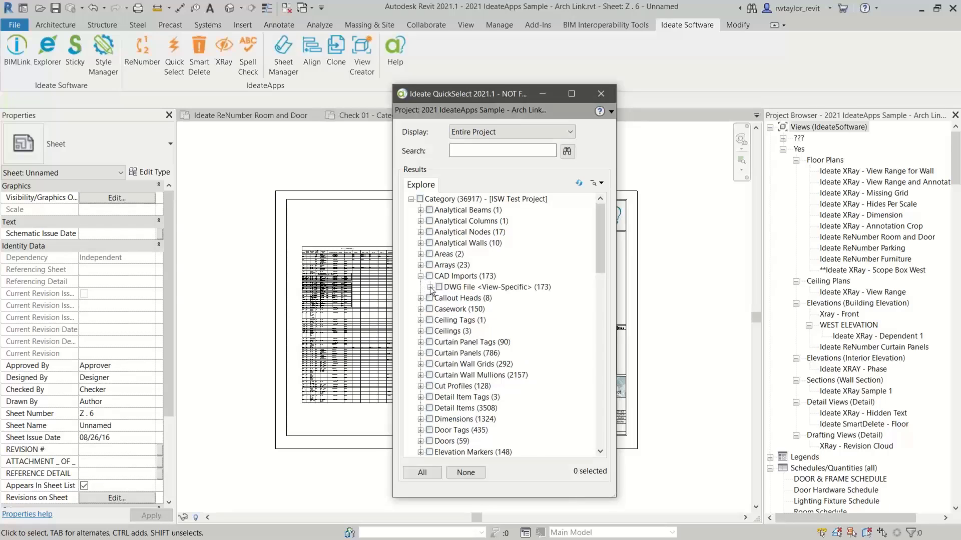
pyautogui.click(430, 287)
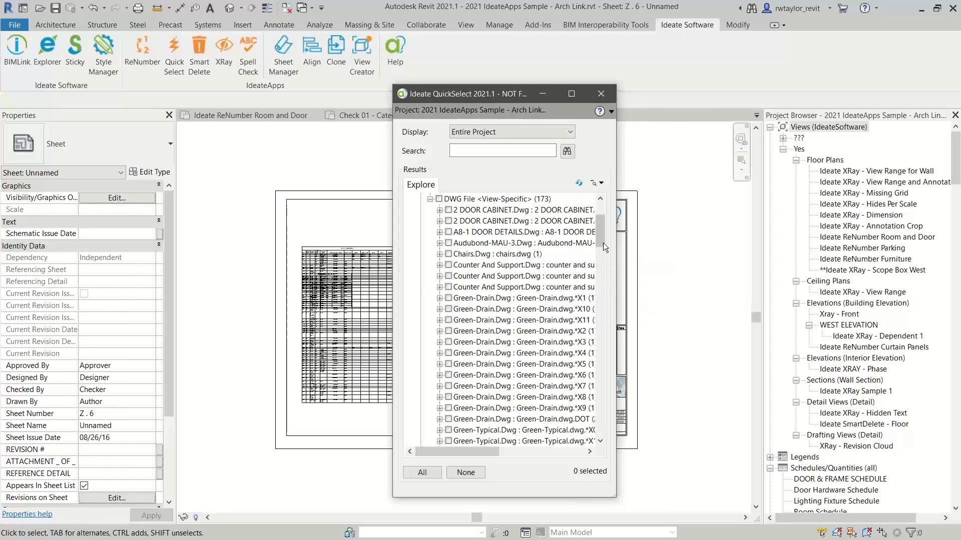
pyautogui.moveTo(613, 330); pyautogui.dragTo(693, 335)
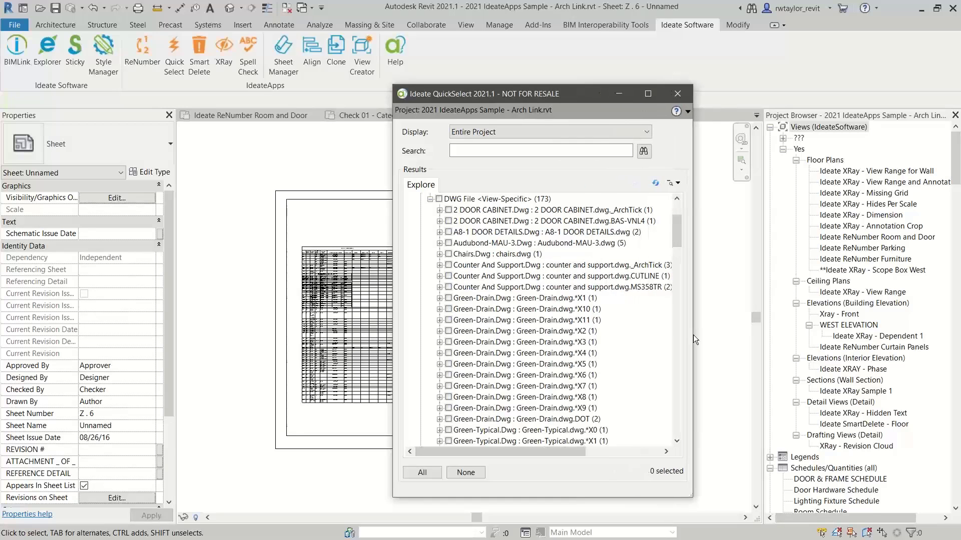
# - Expand A8-1 DOOR DETAILS.Dwg, show its first instance in its view, and move the QuickSelect window clear of the drawing
pyautogui.click(439, 232)
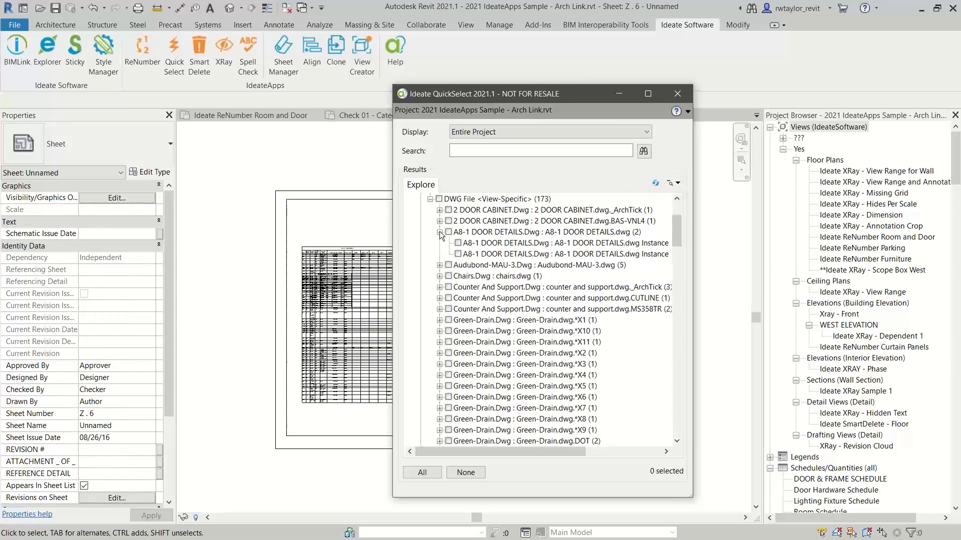
pyautogui.click(496, 254)
pyautogui.click(512, 244)
pyautogui.doubleClick(512, 244)
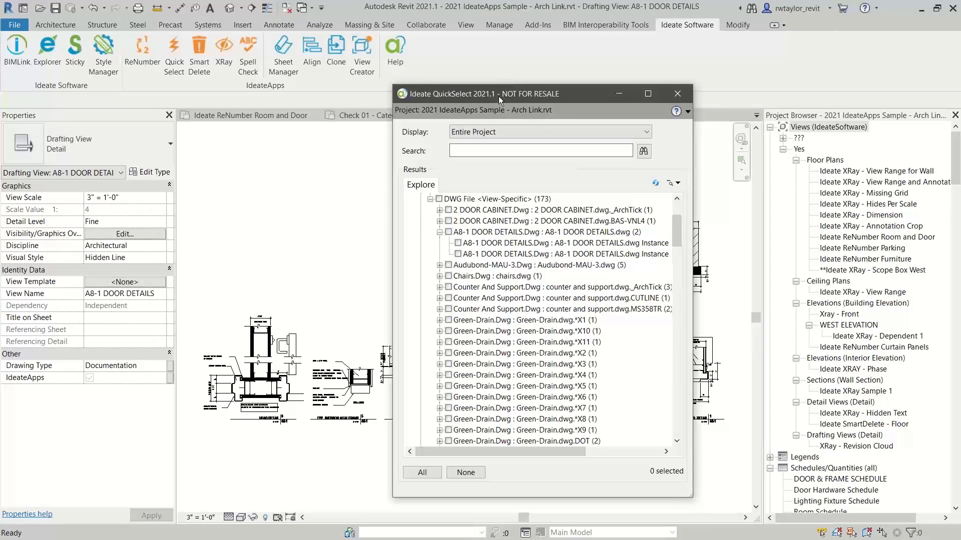
pyautogui.moveTo(499, 96); pyautogui.dragTo(494, 227)
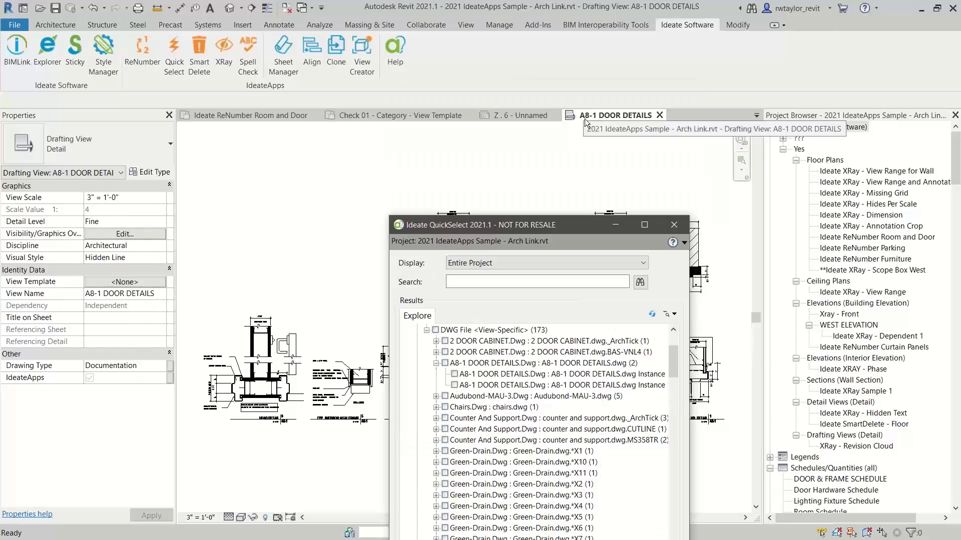
pyautogui.moveTo(549, 228); pyautogui.dragTo(715, 97)
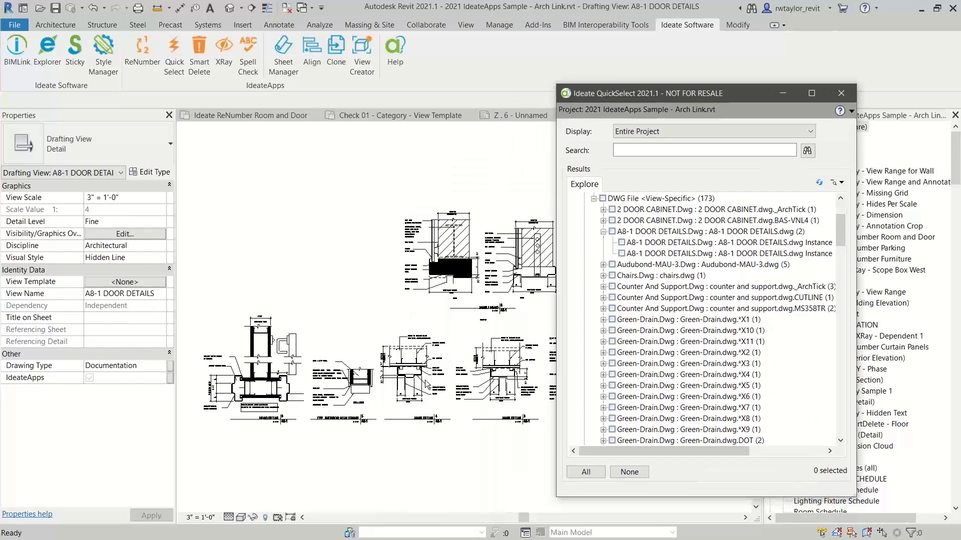
# - Show the second A8-1 DOOR DETAILS.dwg instance, allowing hidden elements to display temporarily, and uncover the view's name
pyautogui.click(686, 253)
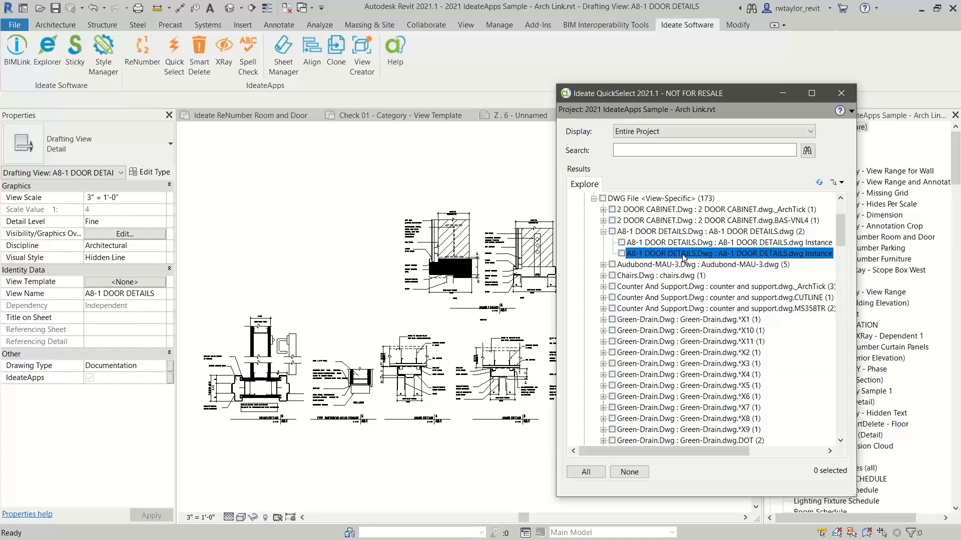
pyautogui.doubleClick(684, 254)
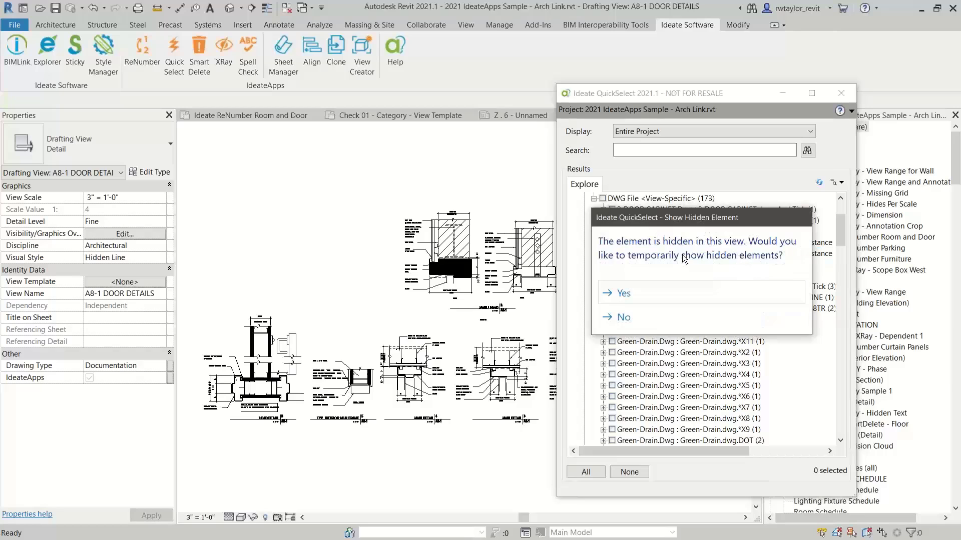
pyautogui.click(628, 293)
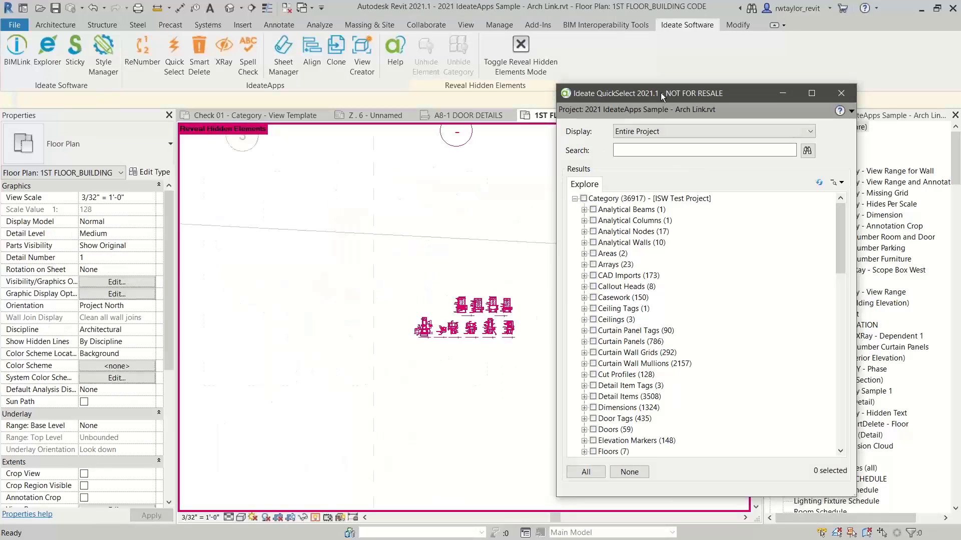
pyautogui.moveTo(661, 92); pyautogui.dragTo(580, 274)
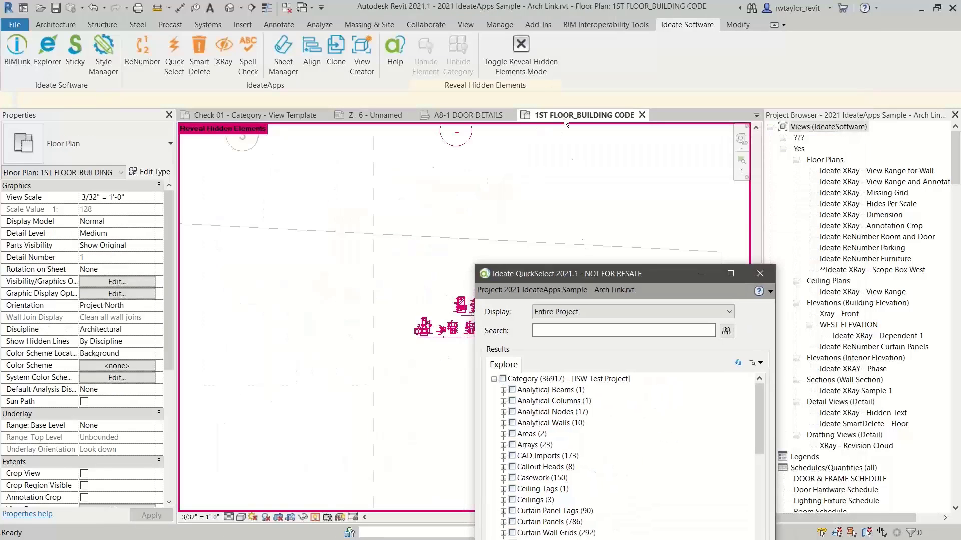
pyautogui.click(385, 313)
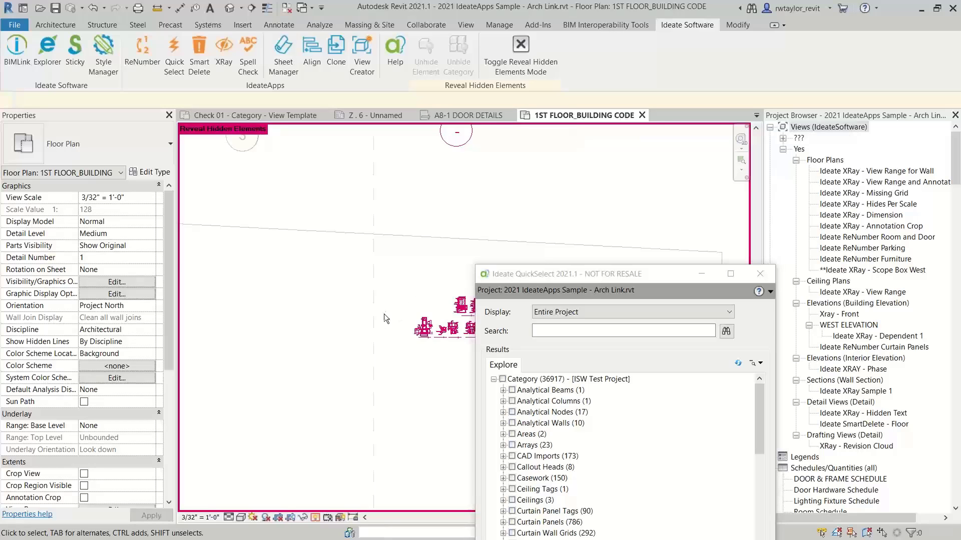
# - Locate the hidden A8-1 DOOR DETAILS.dwg import in the 1ST FLOOR_BUILDING CODE plan and delete it
pyautogui.scroll(-5, 389, 308)
pyautogui.scroll(-3, 393, 309)
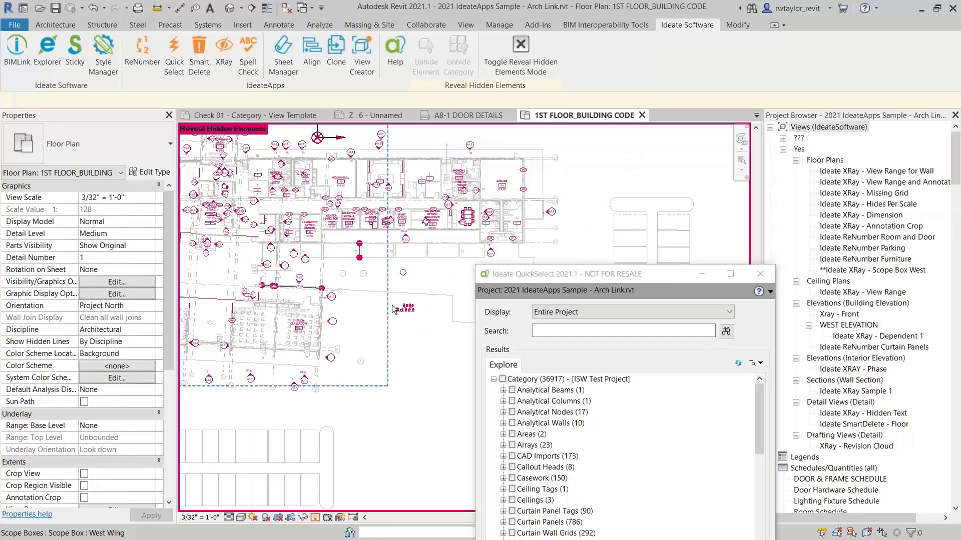
pyautogui.moveTo(471, 282); pyautogui.dragTo(295, 323, button='middle')
pyautogui.press('r')
pyautogui.press('h')
pyautogui.scroll(5, 367, 320)
pyautogui.scroll(1, 292, 322)
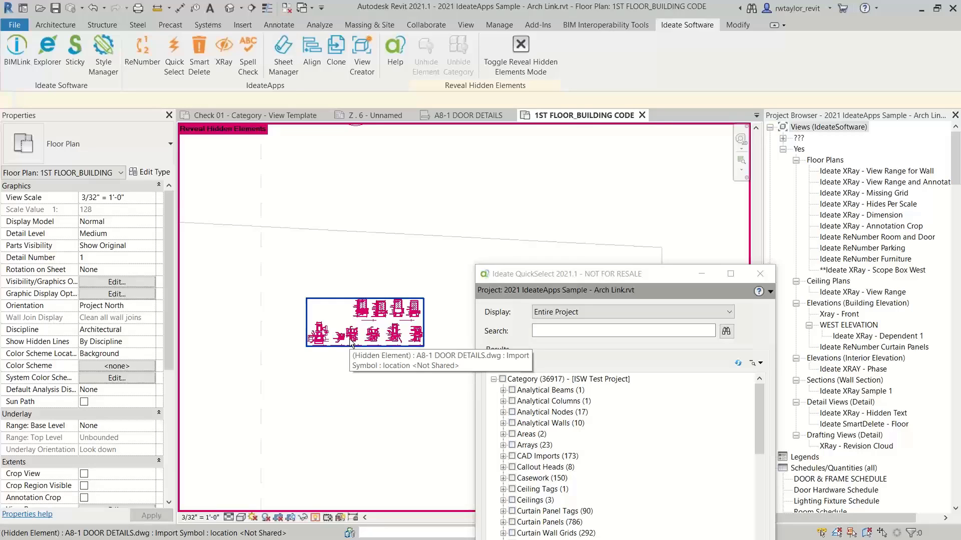
pyautogui.click(374, 364)
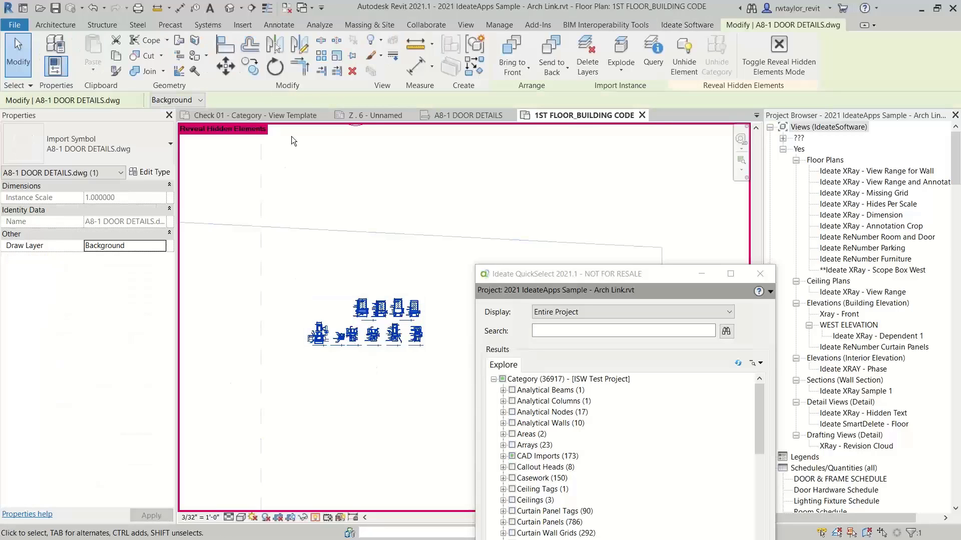
pyautogui.press('Delete')
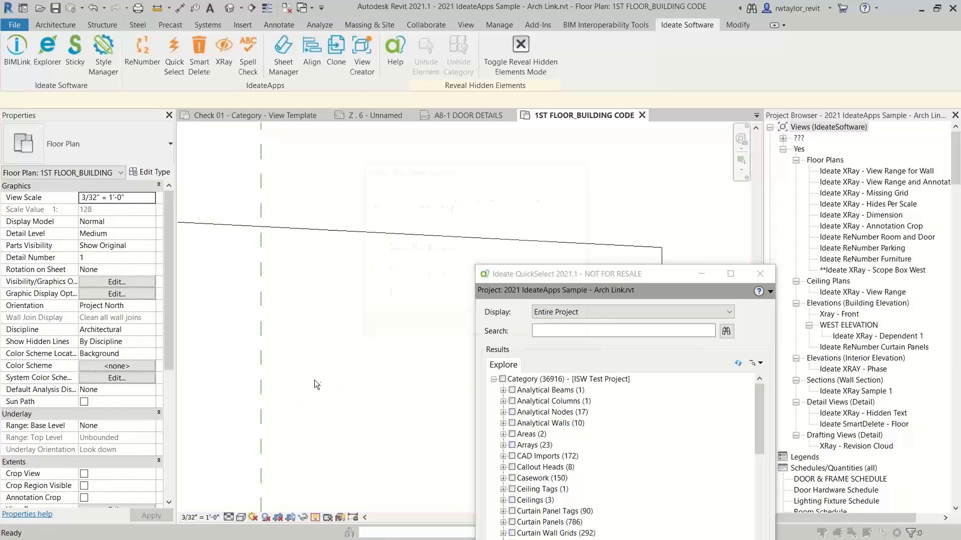
pyautogui.click(561, 324)
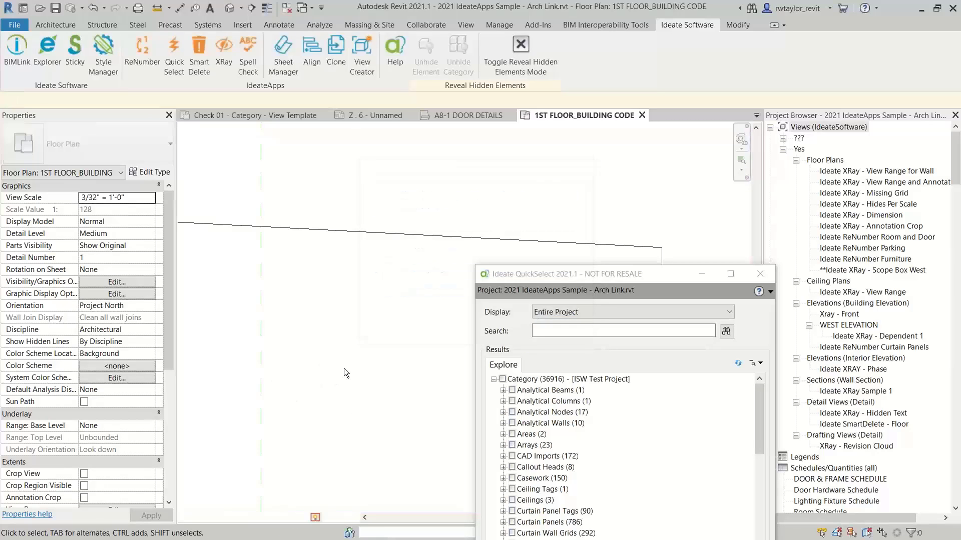
# - Fit the whole floor plan in view, reposition QuickSelect, and expand Lines and Detail Lines to list their line styles
pyautogui.rightClick(332, 374)
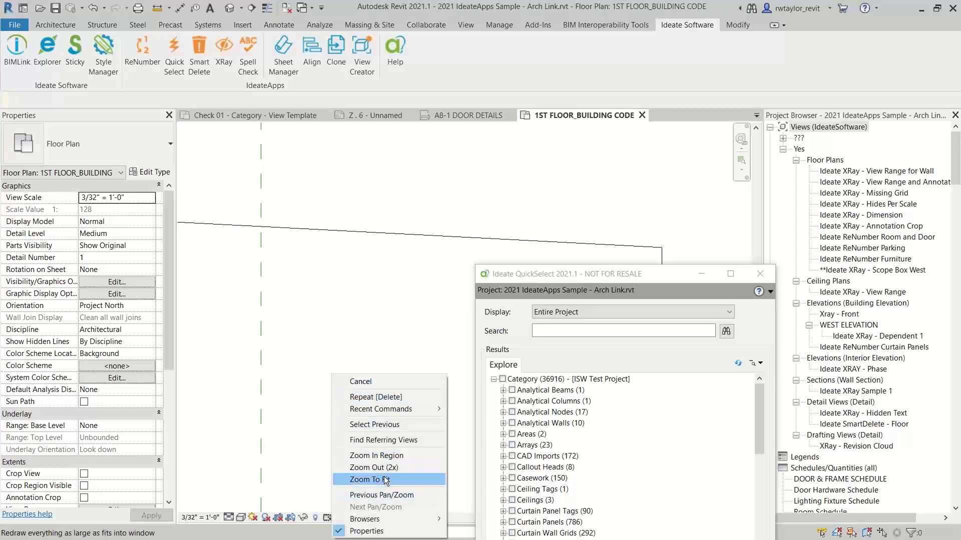
pyautogui.click(380, 479)
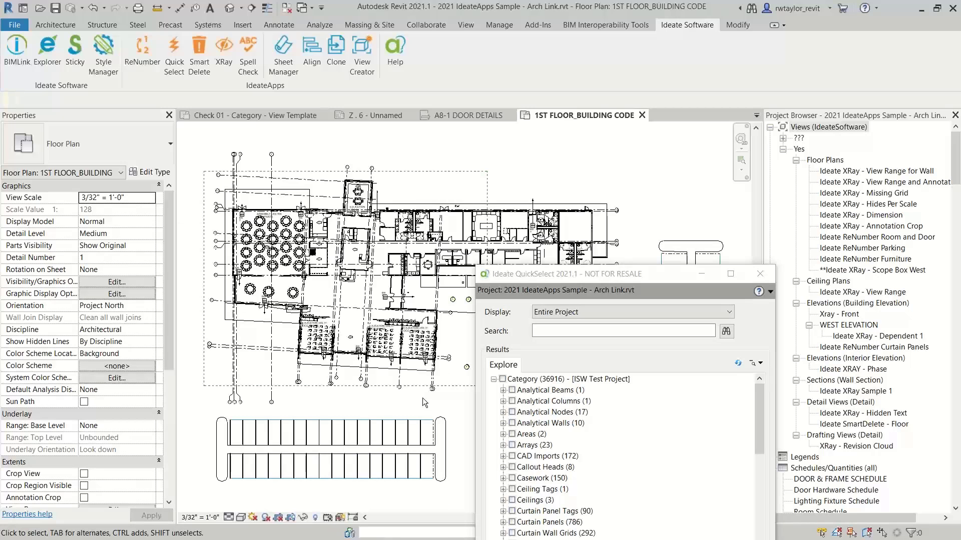
pyautogui.moveTo(609, 273); pyautogui.dragTo(525, 92)
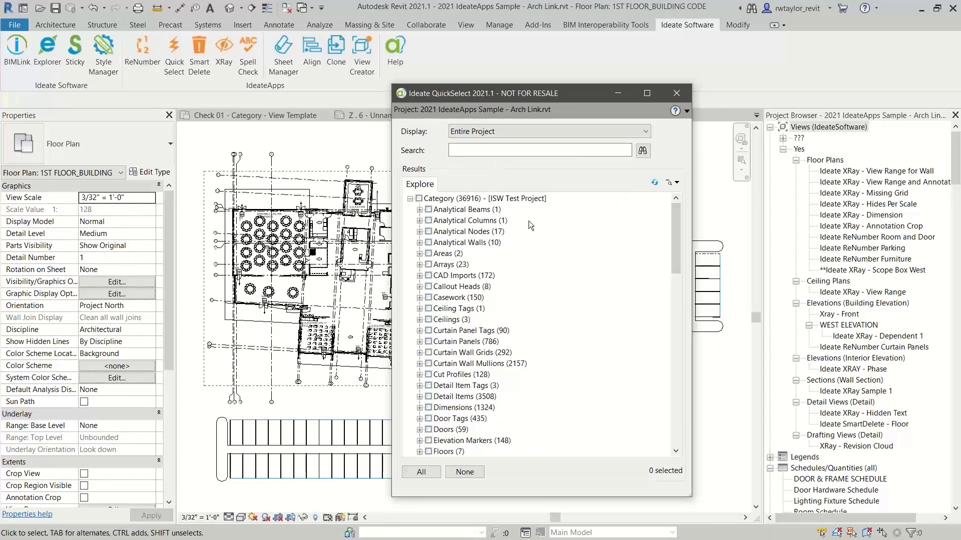
pyautogui.moveTo(674, 234); pyautogui.dragTo(670, 320)
pyautogui.click(420, 342)
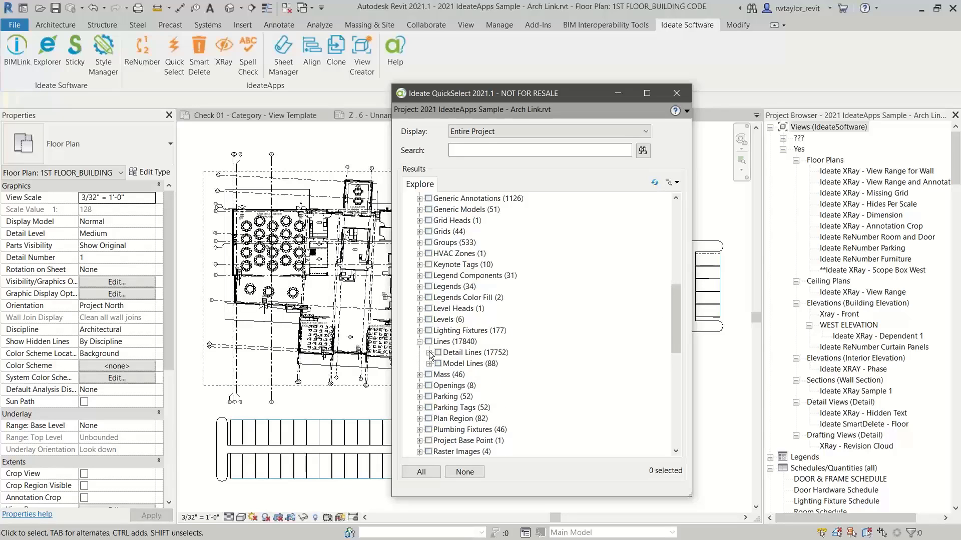
pyautogui.click(429, 353)
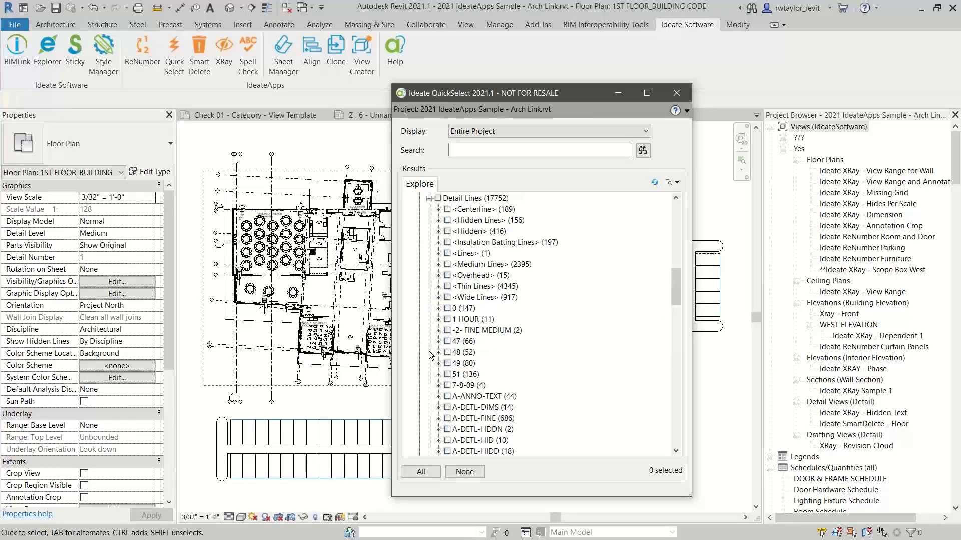
# - Select all detail lines using the line styles 7-8-09, 51, 49, 48, 47 and 0
pyautogui.click(447, 386)
pyautogui.click(447, 375)
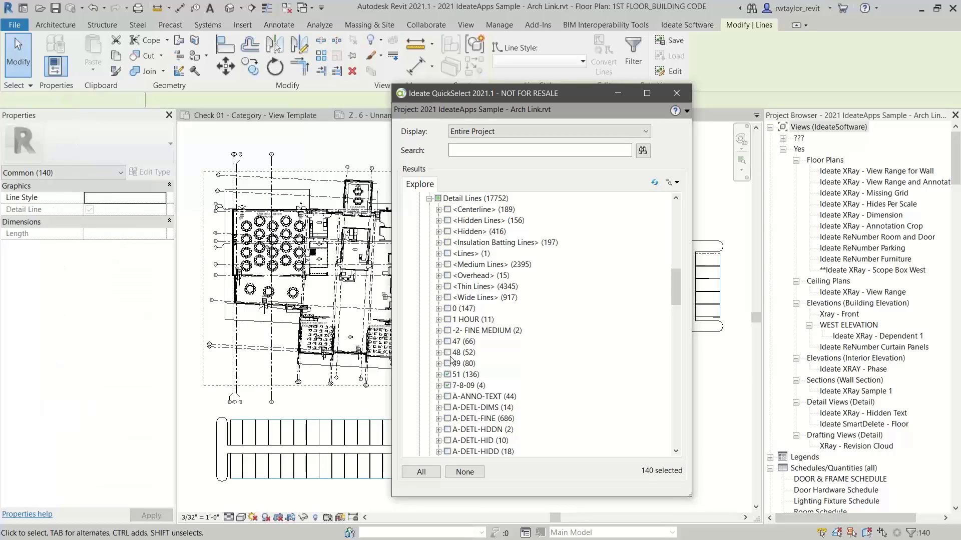
pyautogui.click(448, 364)
pyautogui.click(448, 353)
pyautogui.click(447, 342)
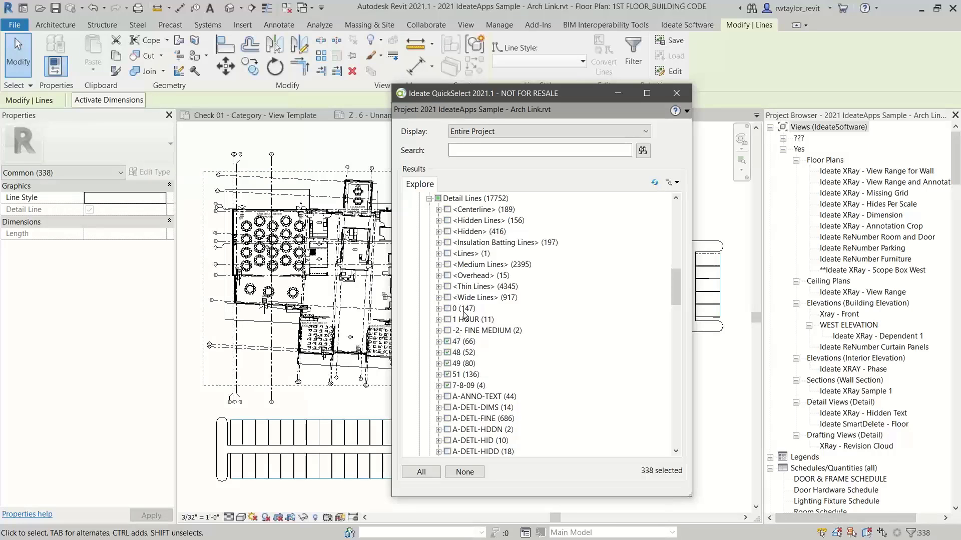
pyautogui.click(447, 308)
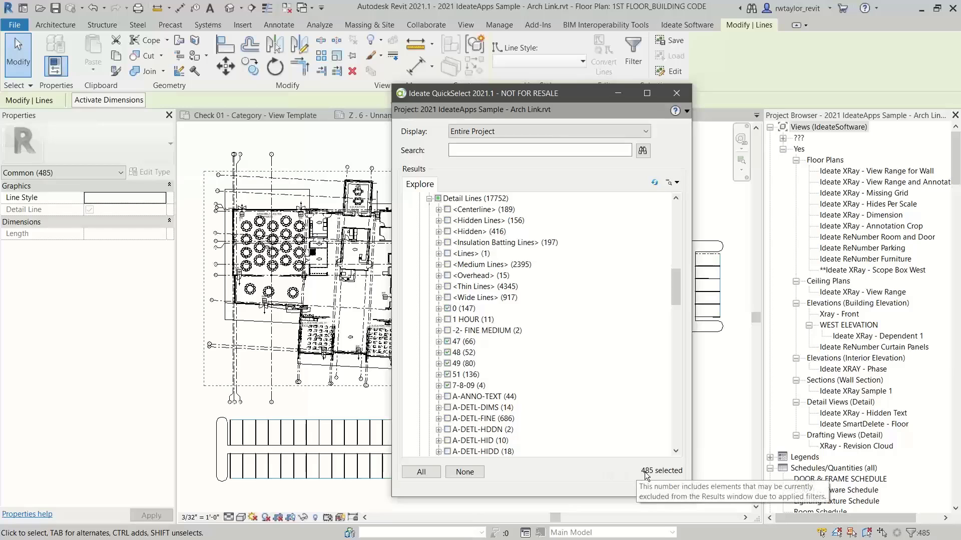
# - Change the line style of the selected detail lines to A-DETL-FINE
pyautogui.click(581, 60)
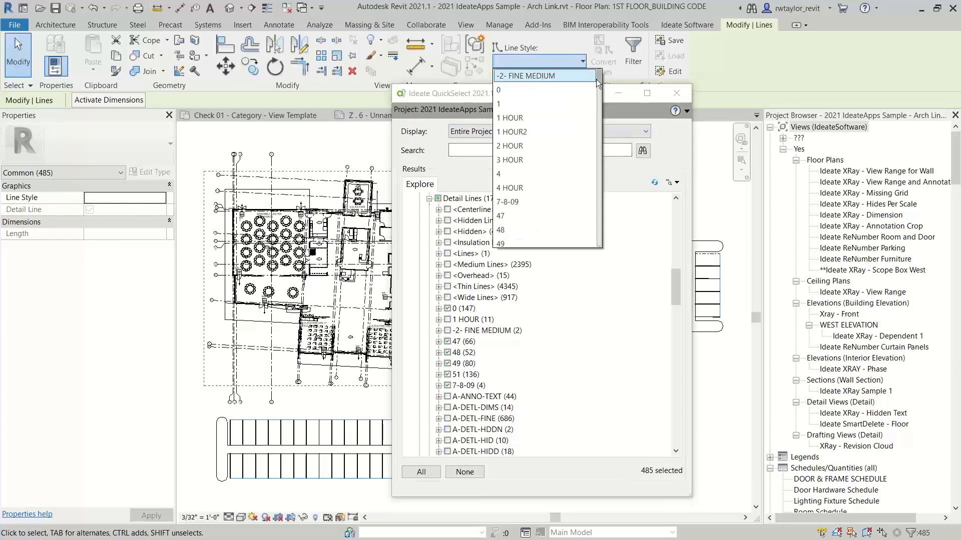
pyautogui.moveTo(598, 84); pyautogui.dragTo(599, 108)
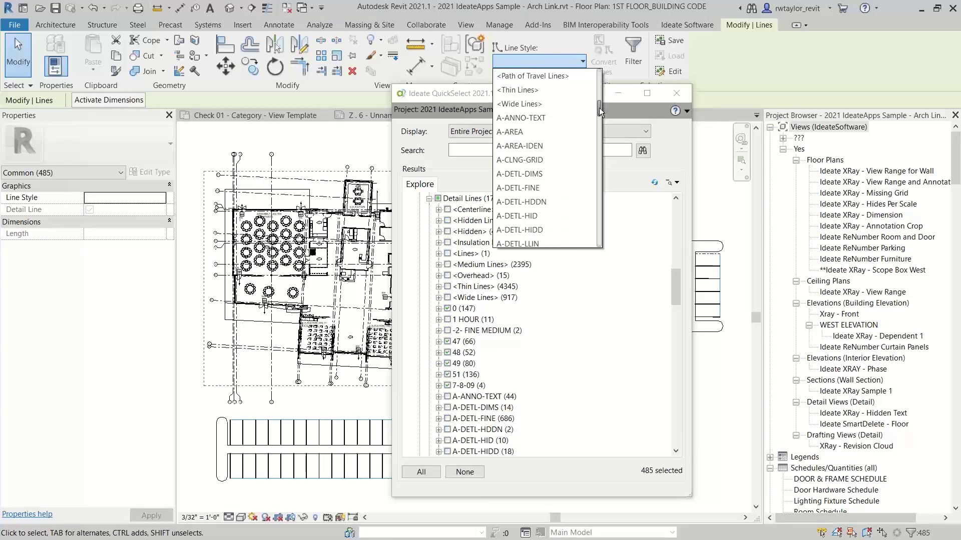
pyautogui.click(518, 187)
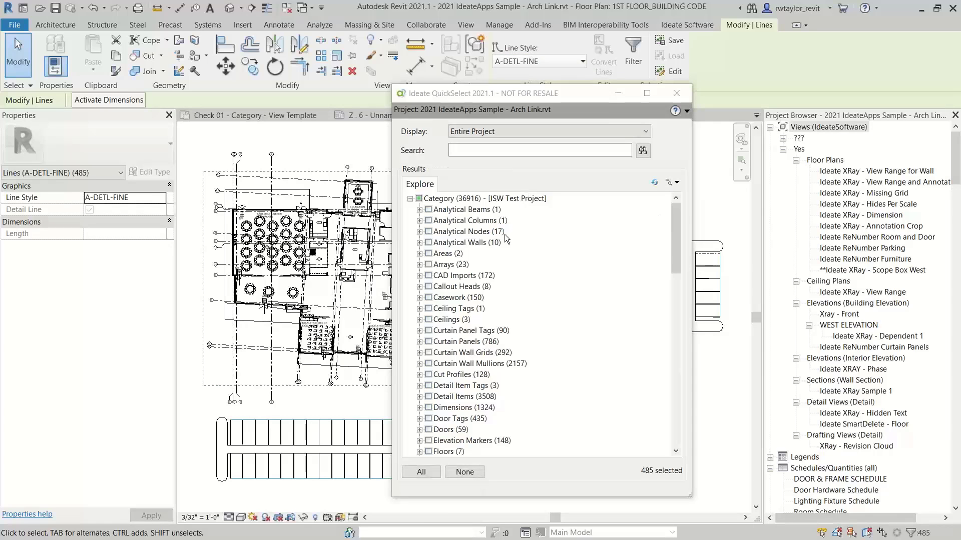
# - Check the updated list of line styles under Detail Lines in QuickSelect, and collapse it
pyautogui.moveTo(675, 228); pyautogui.dragTo(650, 310)
pyautogui.click(419, 374)
pyautogui.click(429, 385)
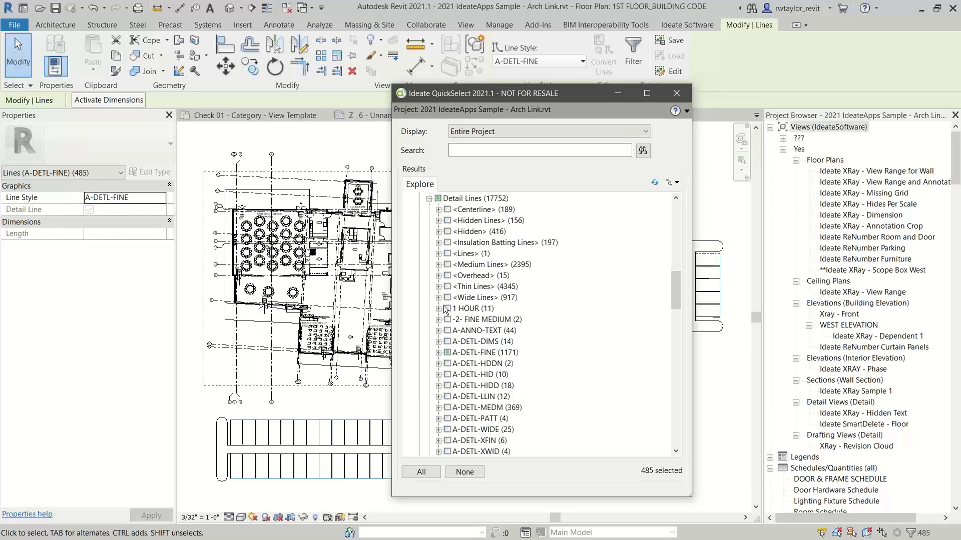
pyautogui.click(428, 199)
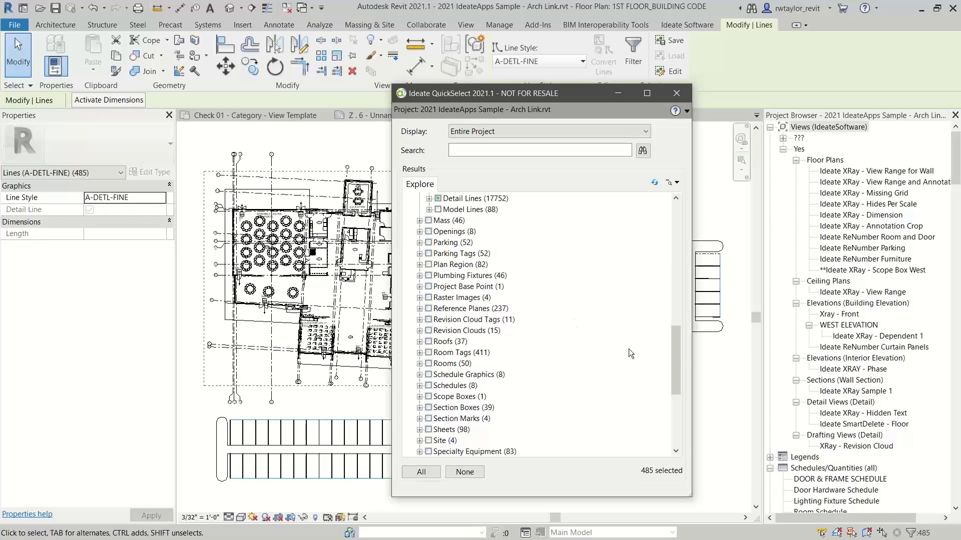
pyautogui.moveTo(680, 347); pyautogui.dragTo(707, 215)
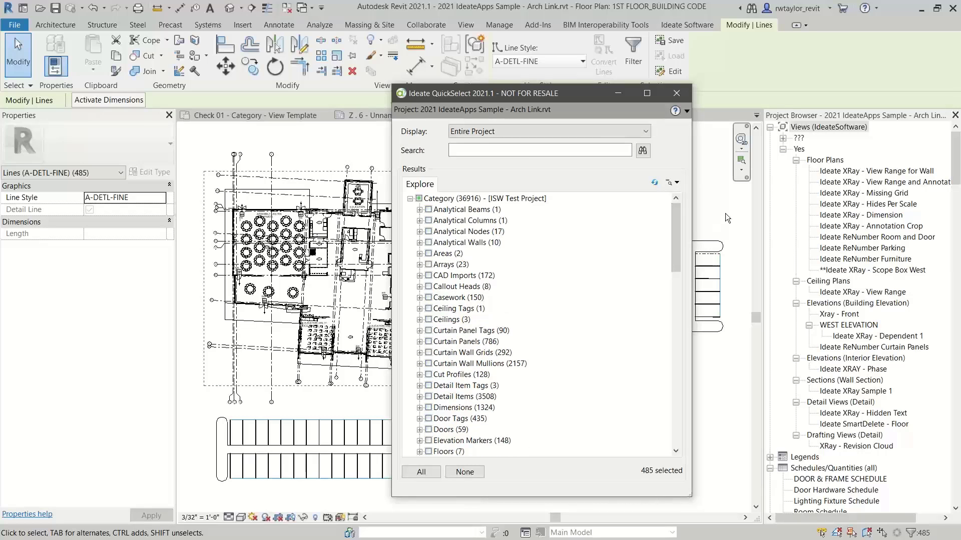
# - Close QuickSelect and open the Ideate SmartDelete - Floor detail view, framing the base of the end panel and the floor
pyautogui.click(676, 92)
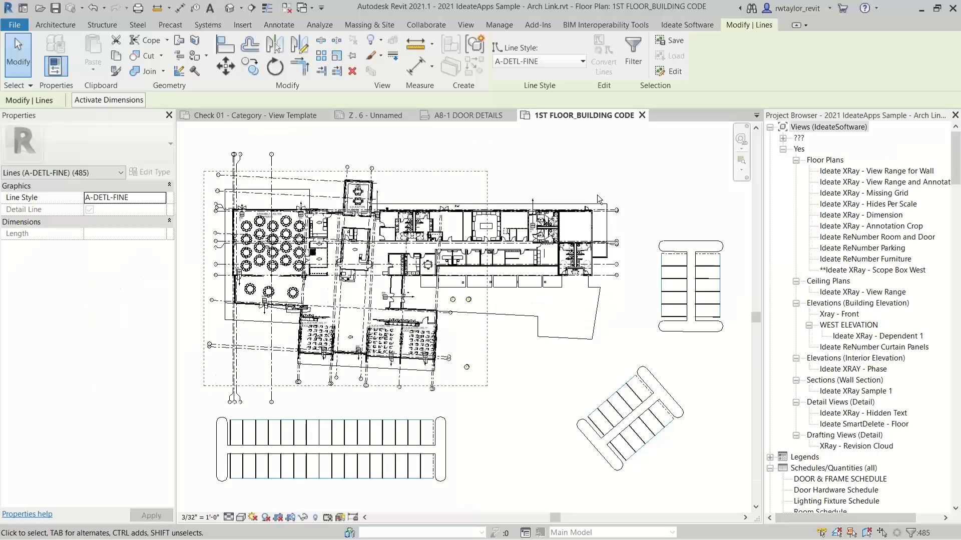
pyautogui.doubleClick(860, 425)
pyautogui.moveTo(580, 352); pyautogui.dragTo(538, 272, button='middle')
pyautogui.scroll(2, 365, 416)
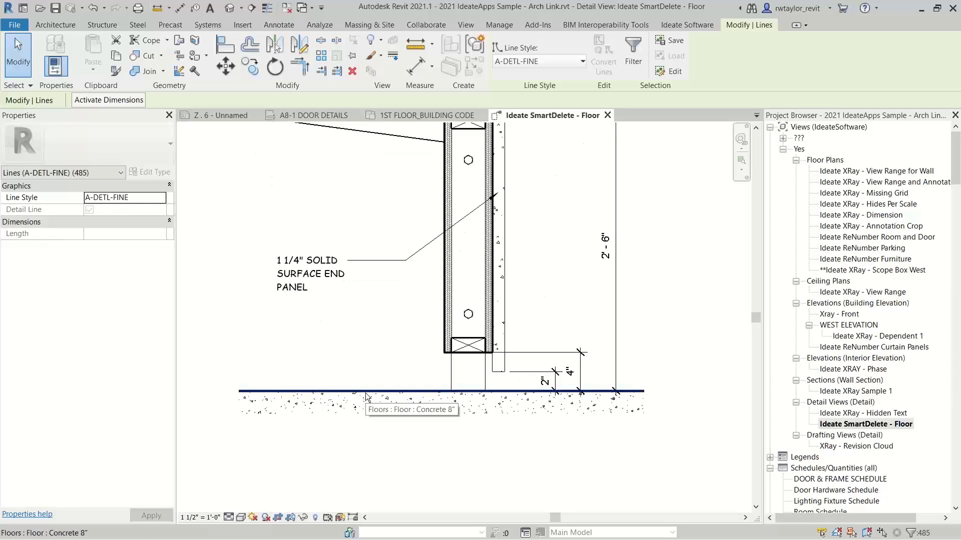
# - Delete the Concrete 8" floor with the standard Delete command and undo the deletion
pyautogui.click(366, 397)
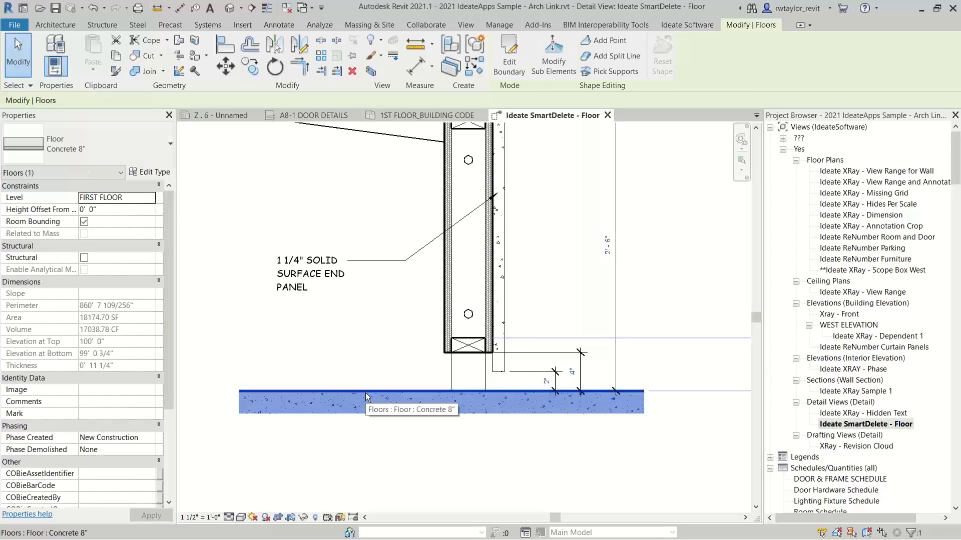
pyautogui.click(352, 71)
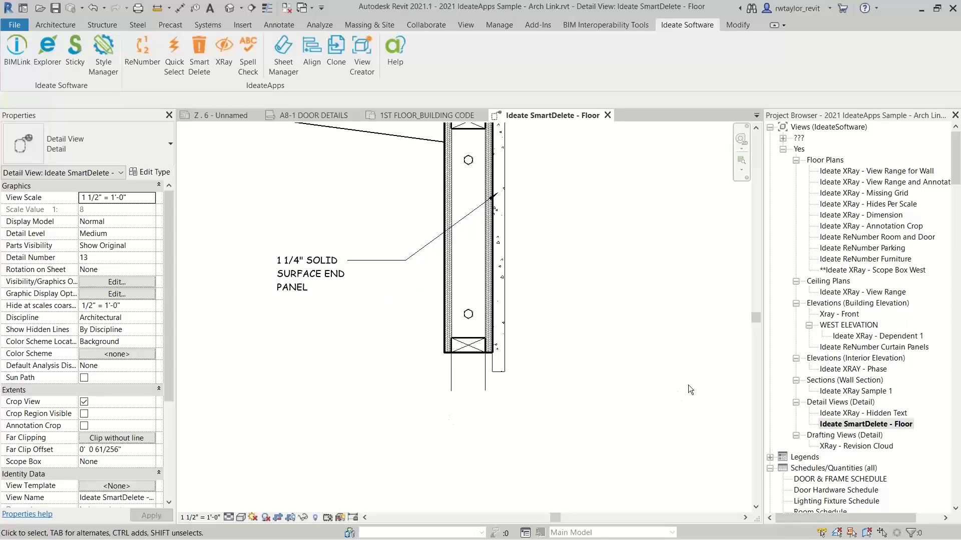
pyautogui.hotkey('ctrl', 'z')
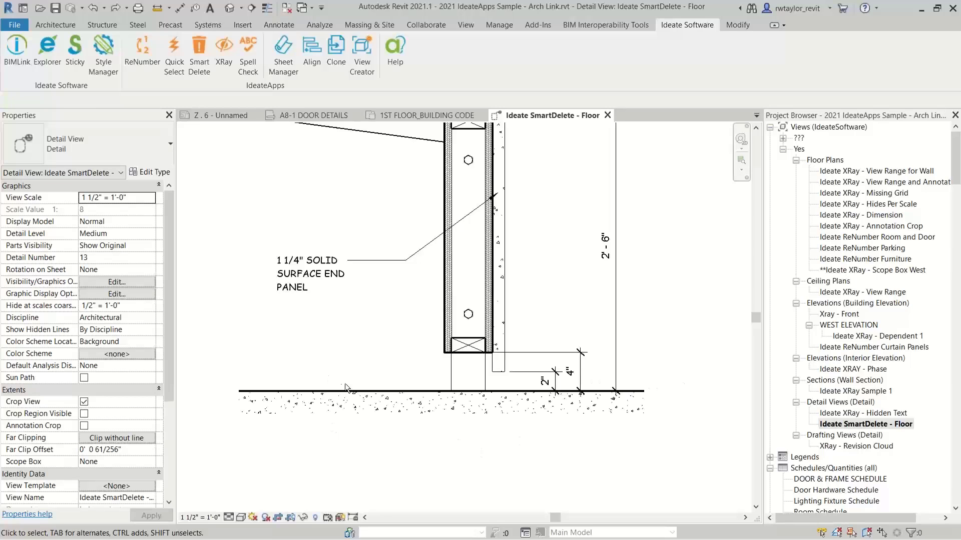
# - Run SmartDelete on the Concrete 8" floor and review the dependent dimensions that would be deleted with it
pyautogui.click(349, 396)
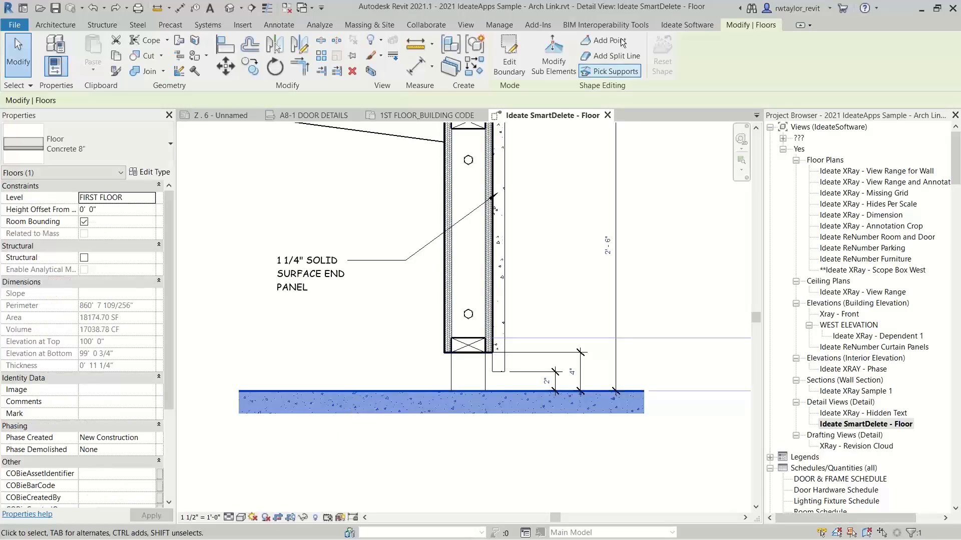
pyautogui.click(690, 23)
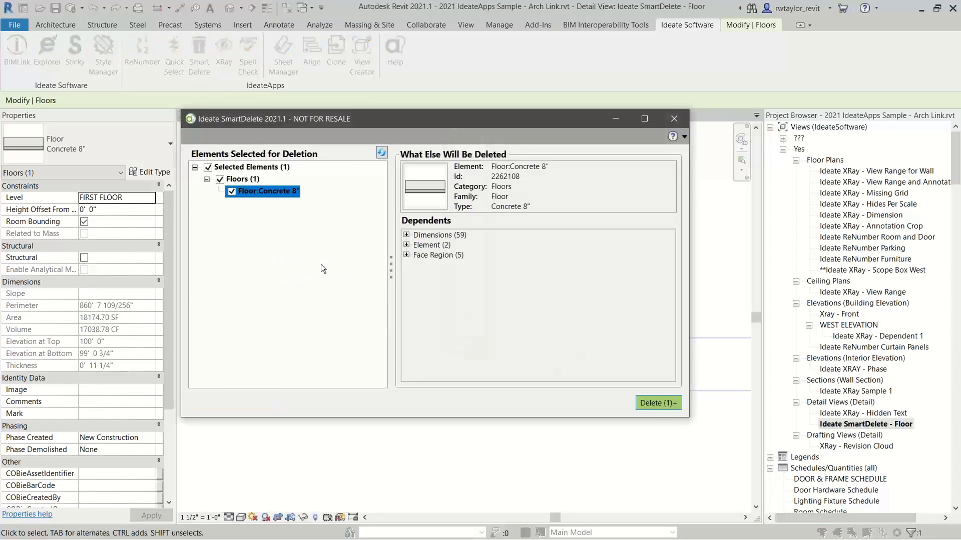
pyautogui.click(407, 235)
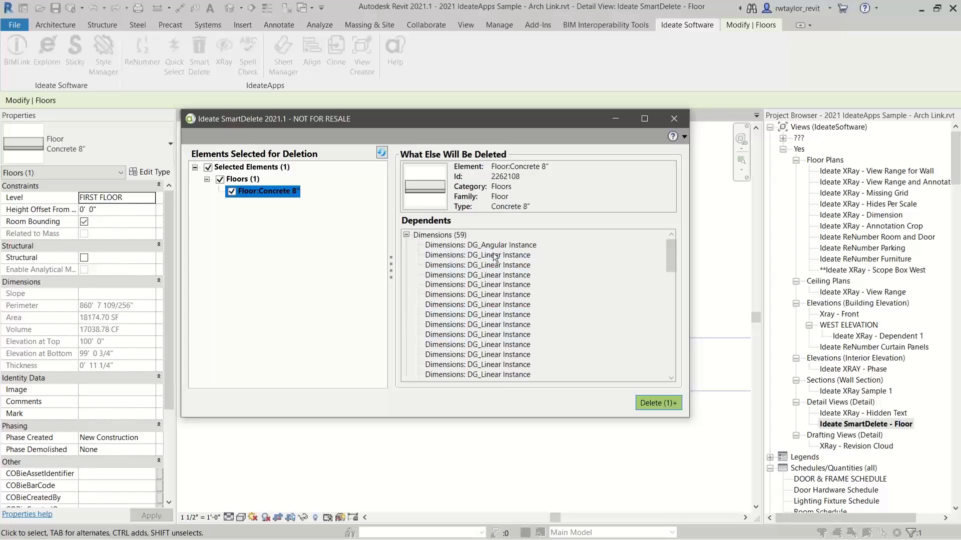
pyautogui.moveTo(671, 264); pyautogui.dragTo(644, 279)
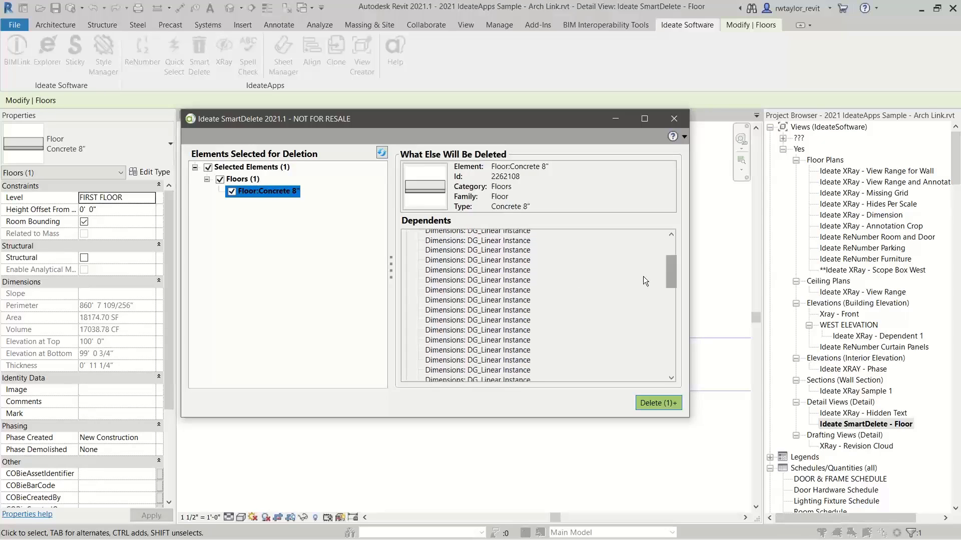
# - Show one of the dependent DG_Linear dimensions in its view, moving the SmartDelete window aside temporarily to uncover the detail
pyautogui.click(464, 300)
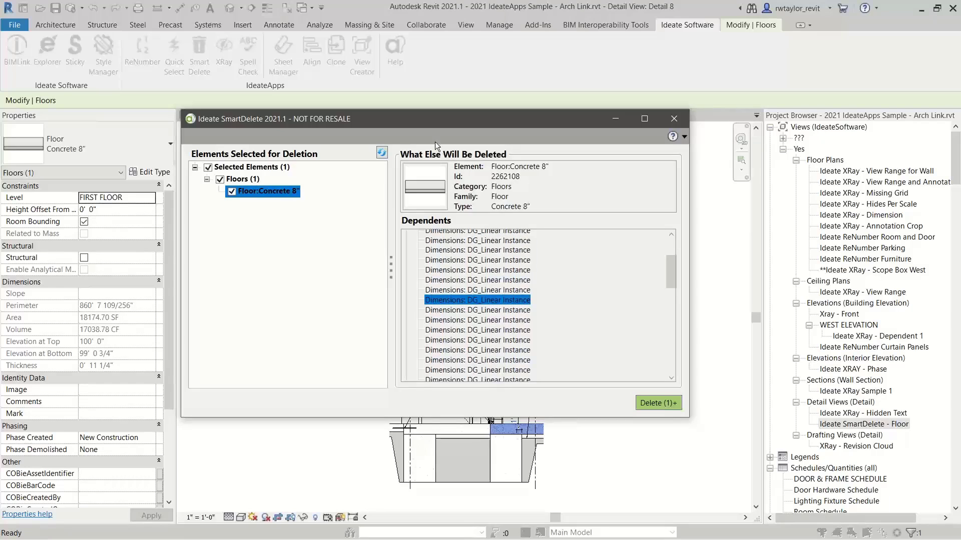
pyautogui.moveTo(434, 121); pyautogui.dragTo(416, 500)
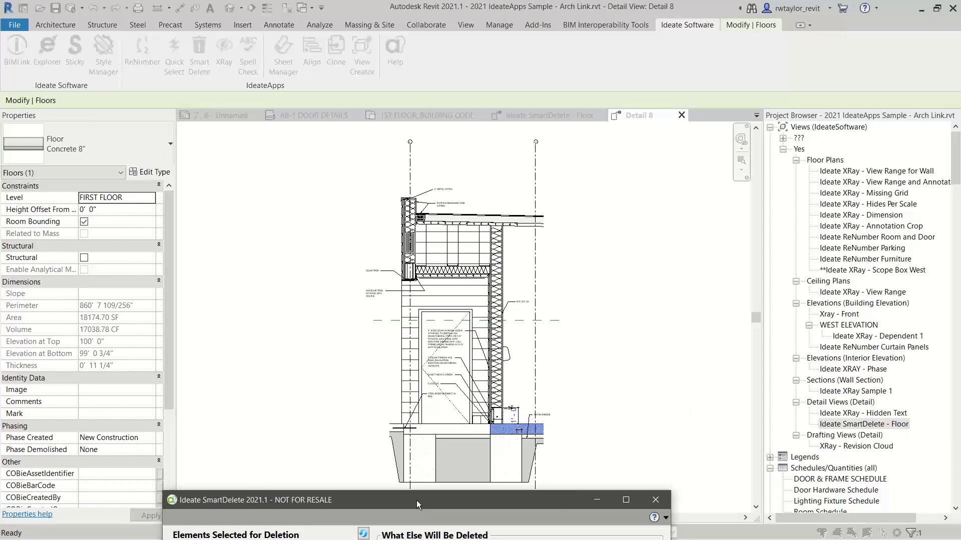
pyautogui.moveTo(416, 500)
pyautogui.mouseDown()
pyautogui.moveTo(437, 360)
pyautogui.moveTo(450, 113)
pyautogui.mouseUp()
# - Show the first dependent 11 52 13 Projection Screen element in its plan view, and close SmartDelete without deleting anything
pyautogui.scroll(3, 686, 253)
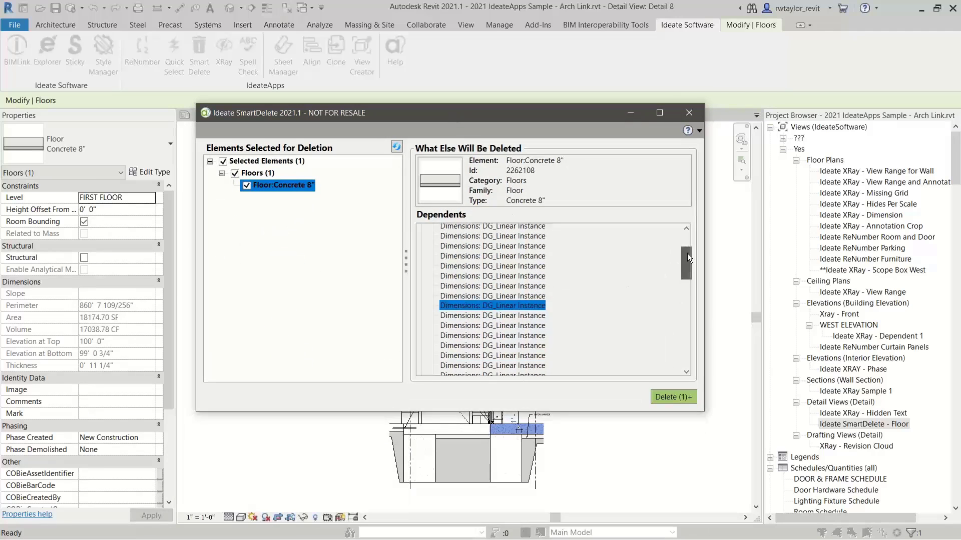
pyautogui.click(421, 229)
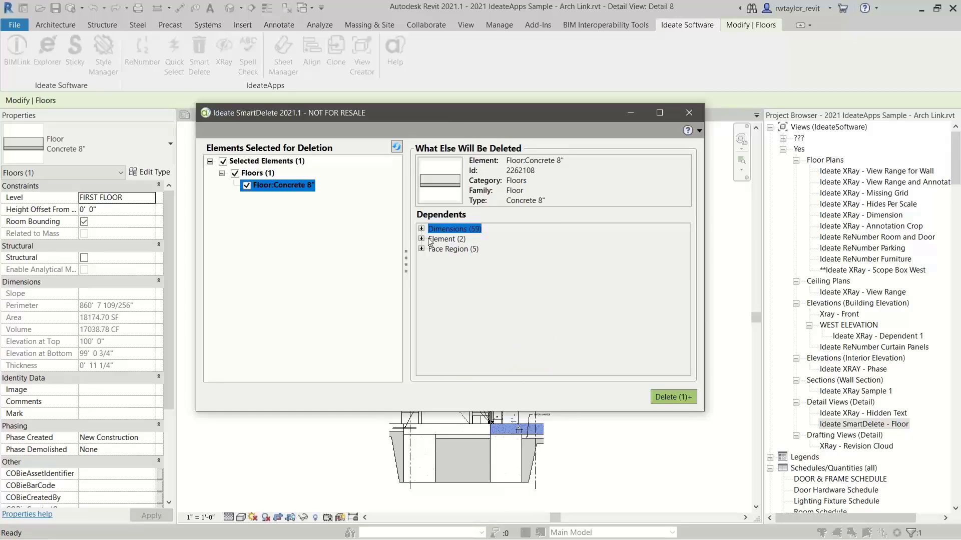
pyautogui.click(421, 239)
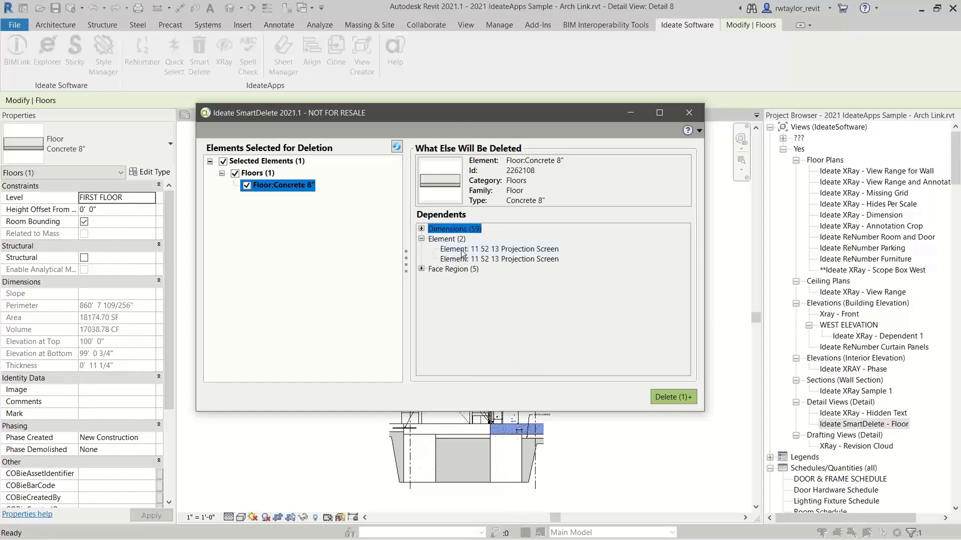
pyautogui.click(462, 249)
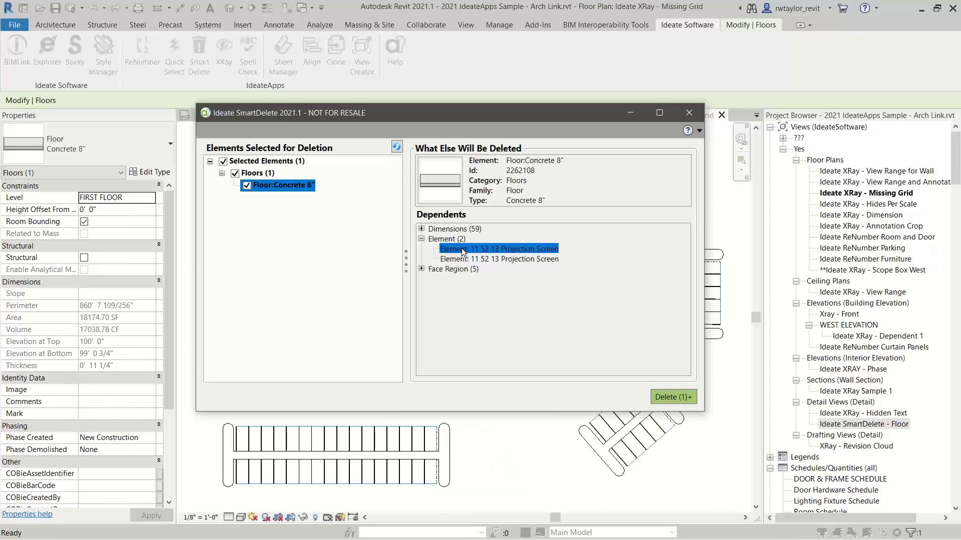
pyautogui.moveTo(446, 114); pyautogui.dragTo(438, 452)
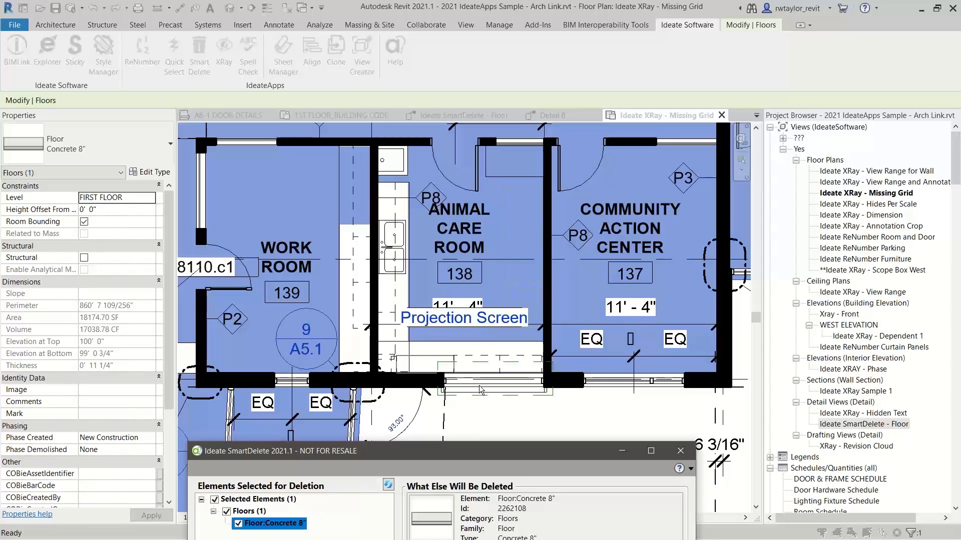
pyautogui.moveTo(469, 450); pyautogui.dragTo(466, 146)
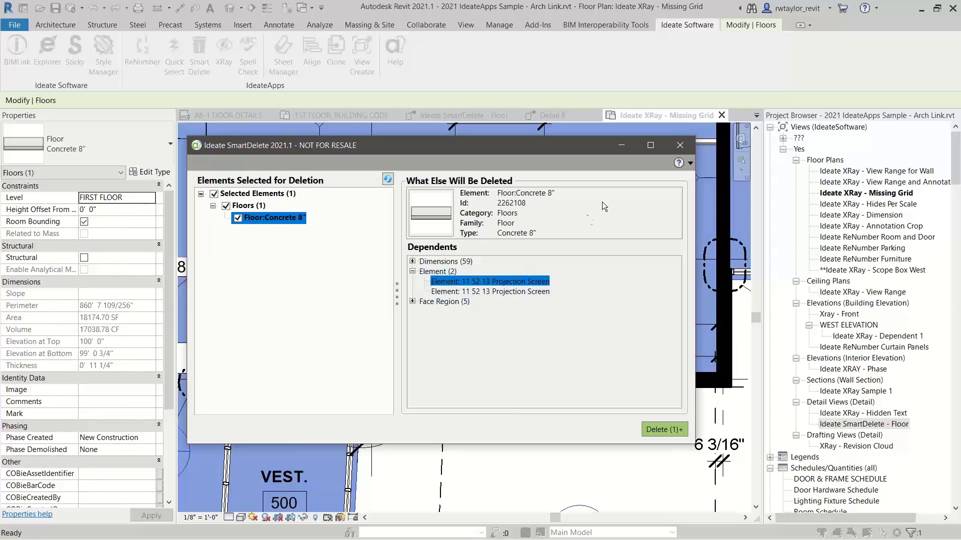
pyautogui.click(680, 146)
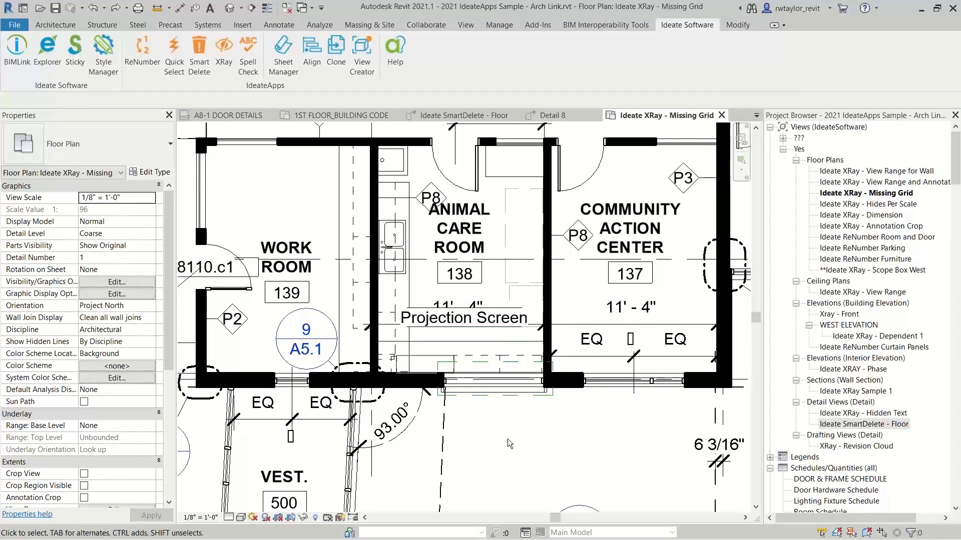
# - Select the elements in the area around the Men's Toilet, Jan. Closet and Center Director rooms and run SmartDelete on them
pyautogui.scroll(-4, 505, 440)
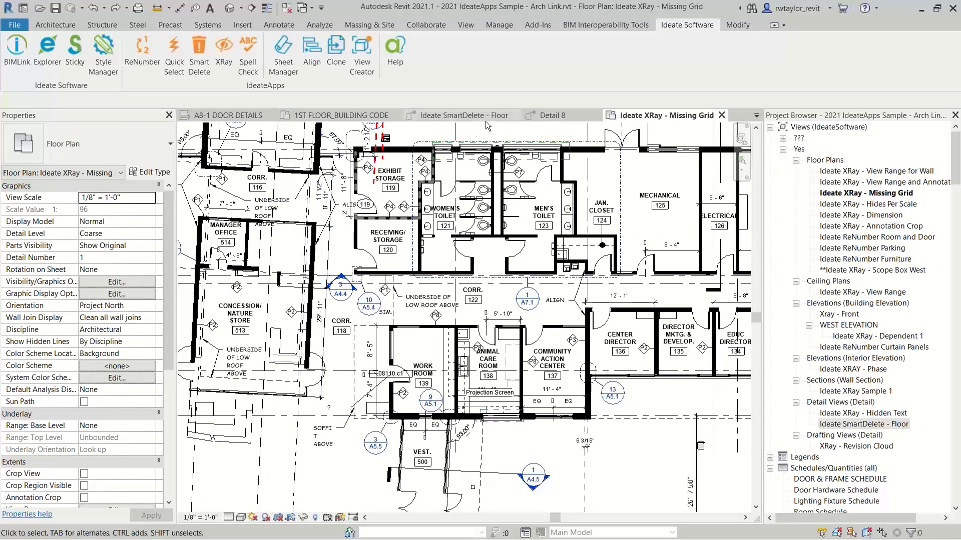
pyautogui.moveTo(479, 125); pyautogui.dragTo(688, 397)
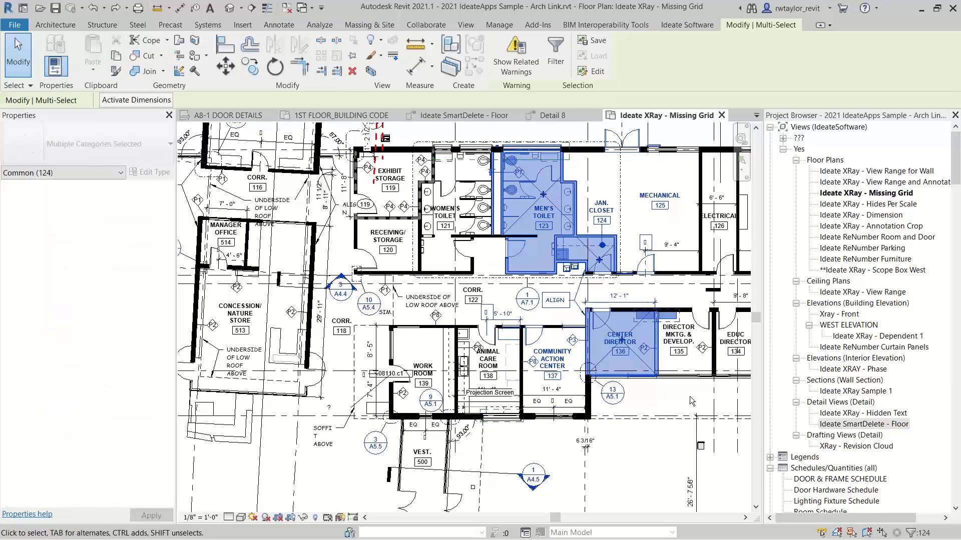
pyautogui.click(702, 24)
pyautogui.click(199, 55)
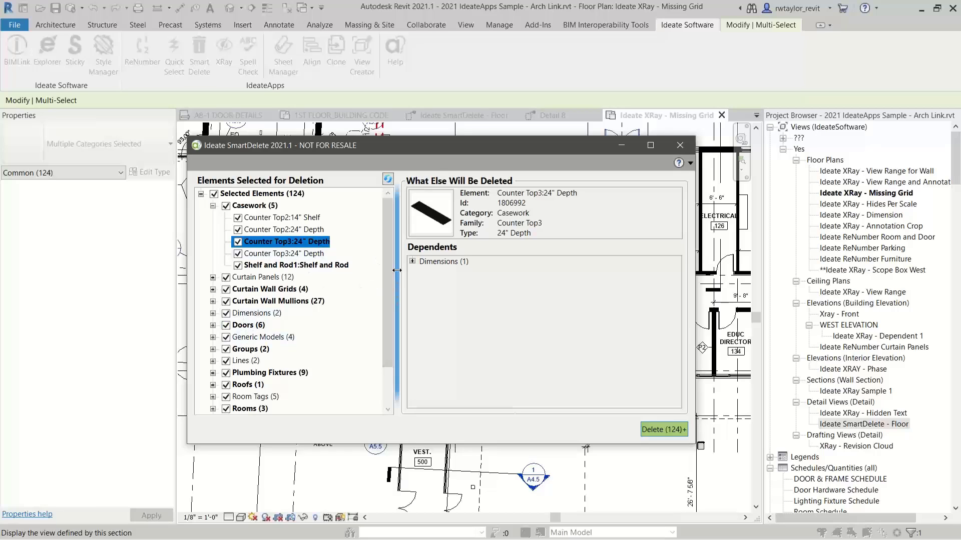
# - Review the dependents of the first Std Office model group in the deletion list, including its Other dependents
pyautogui.moveTo(386, 273); pyautogui.dragTo(377, 320)
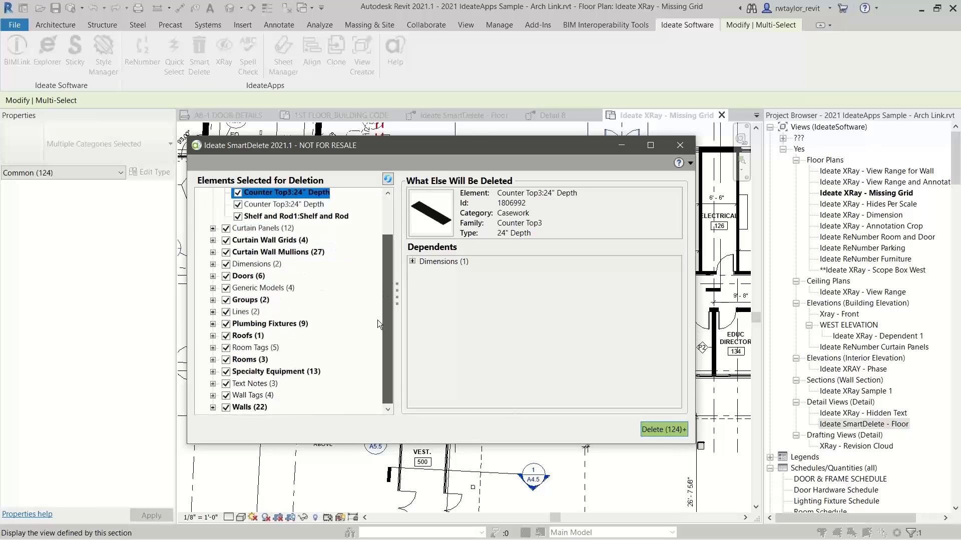
pyautogui.click(213, 300)
pyautogui.click(252, 313)
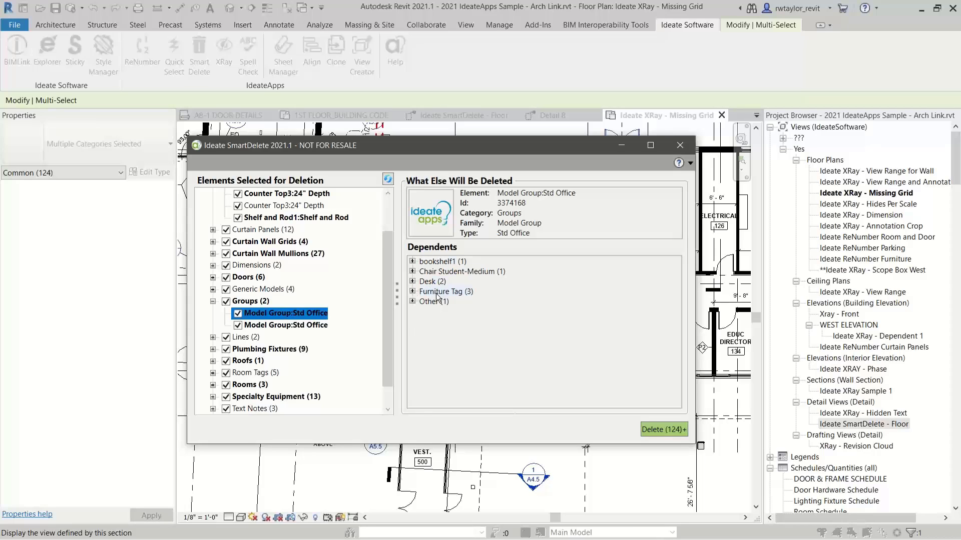
pyautogui.click(412, 302)
# - Expand the walls in the deletion list and review the dependents of the second Storefront curtain wall and of Curtain Wall 1
pyautogui.scroll(-1, 385, 291)
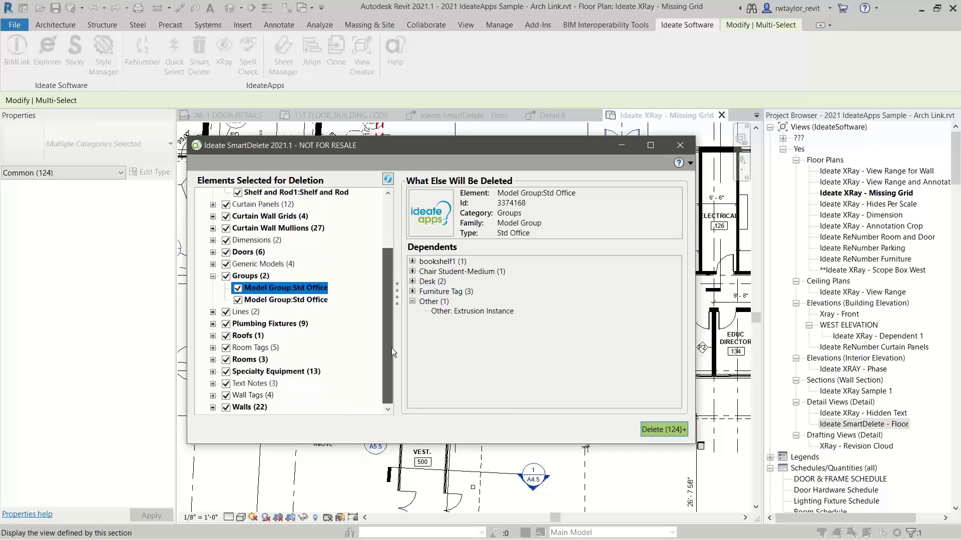
pyautogui.click(212, 407)
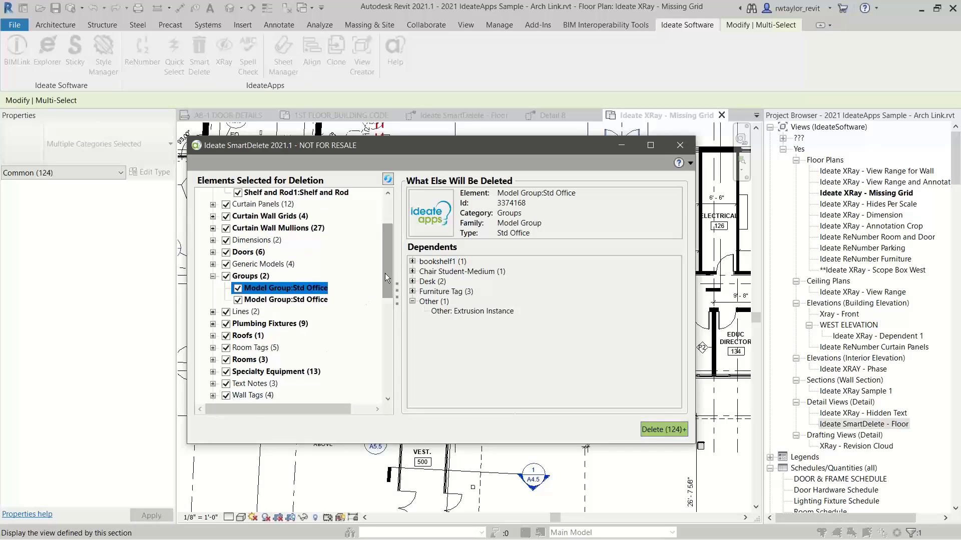
pyautogui.moveTo(385, 273); pyautogui.dragTo(389, 367)
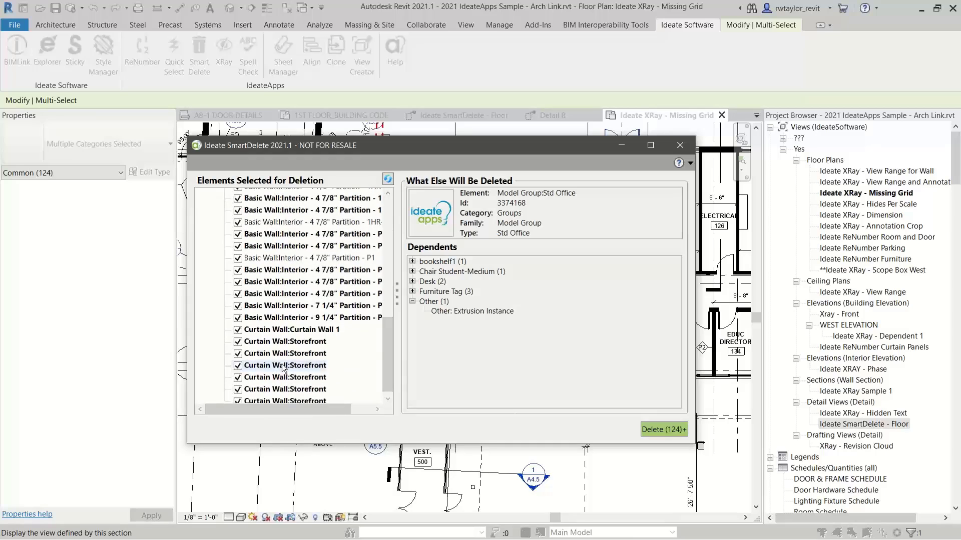
pyautogui.click(285, 353)
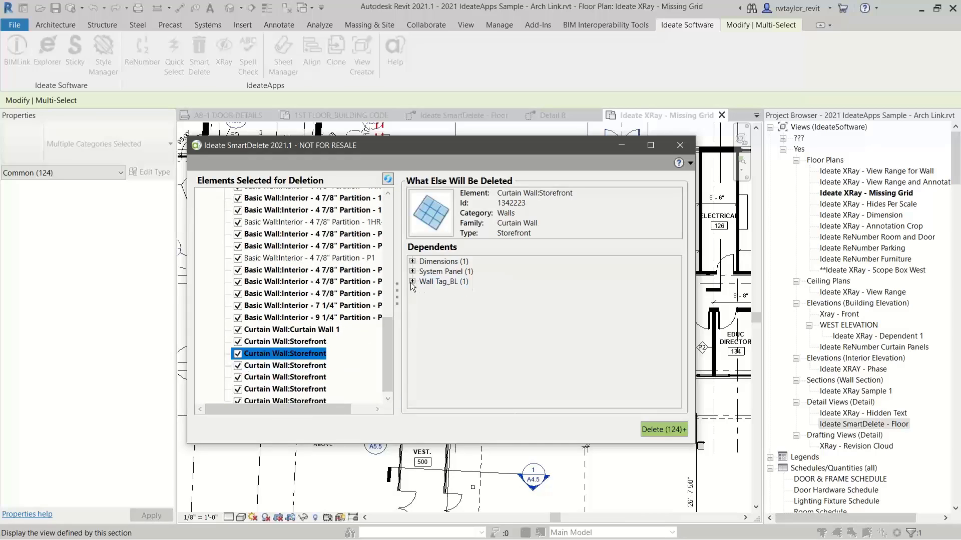
pyautogui.click(290, 330)
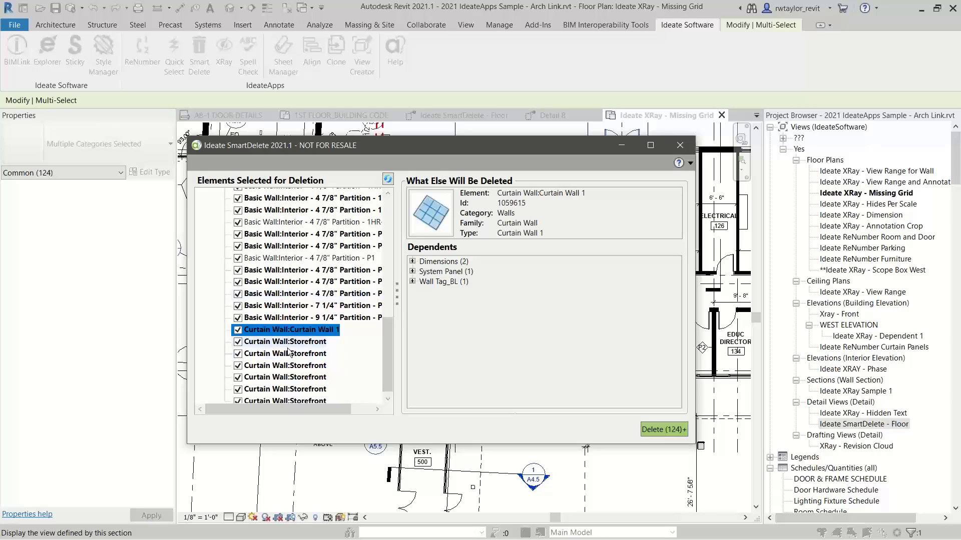
# - Examine the first Storefront curtain wall's dependent wall tags, system panels and rectangular mullions
pyautogui.click(287, 345)
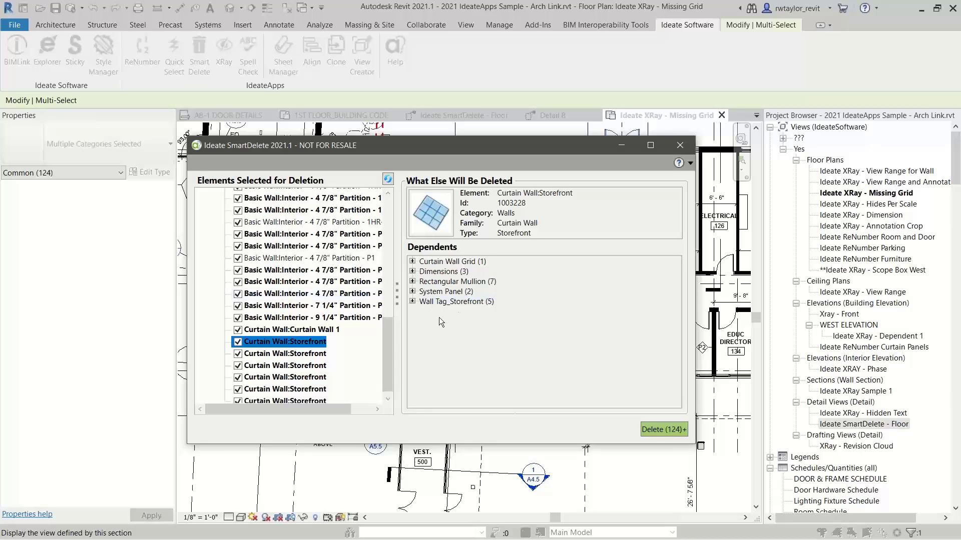
pyautogui.click(412, 302)
pyautogui.click(413, 291)
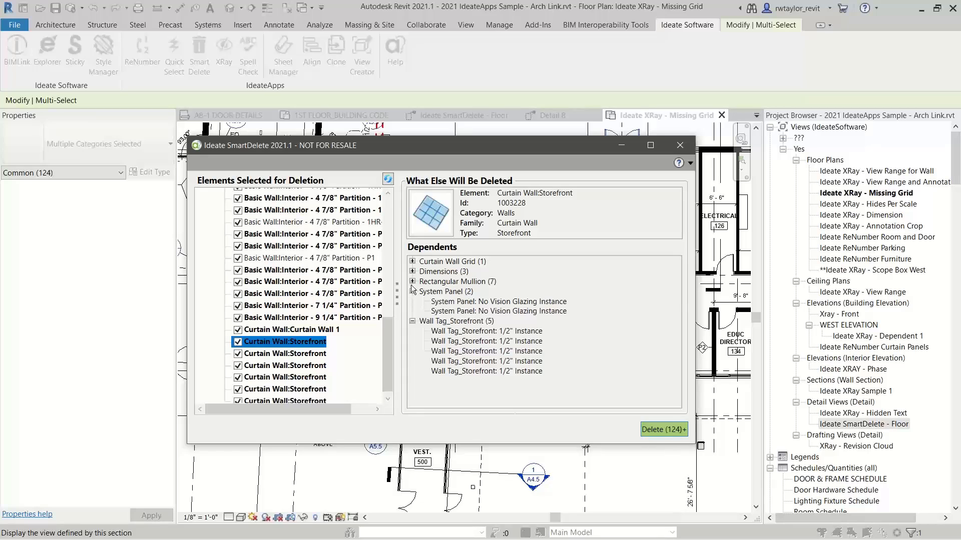
pyautogui.click(413, 281)
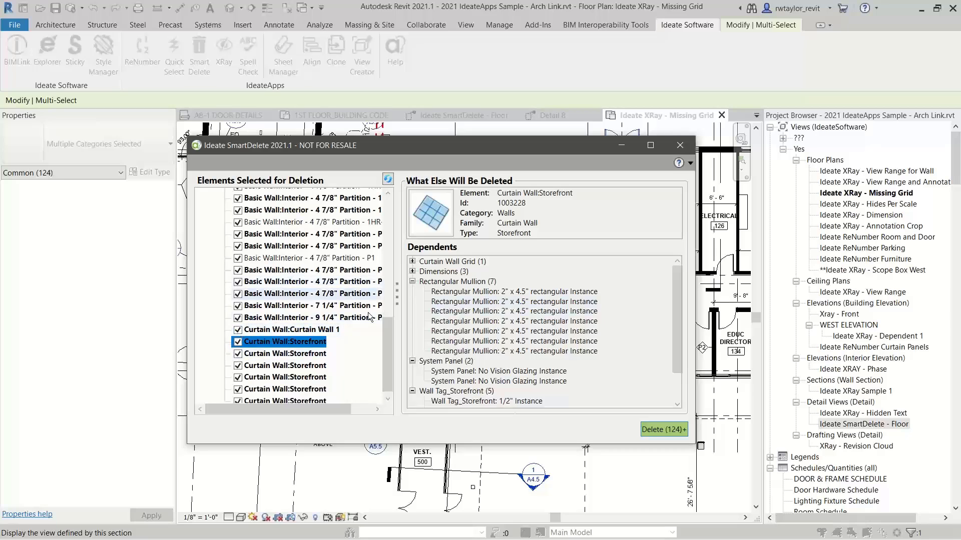
# - Exclude the walls, roofs and plumbing fixtures from the deletion list, then close SmartDelete without deleting and clear the selection
pyautogui.scroll(4, 252, 300)
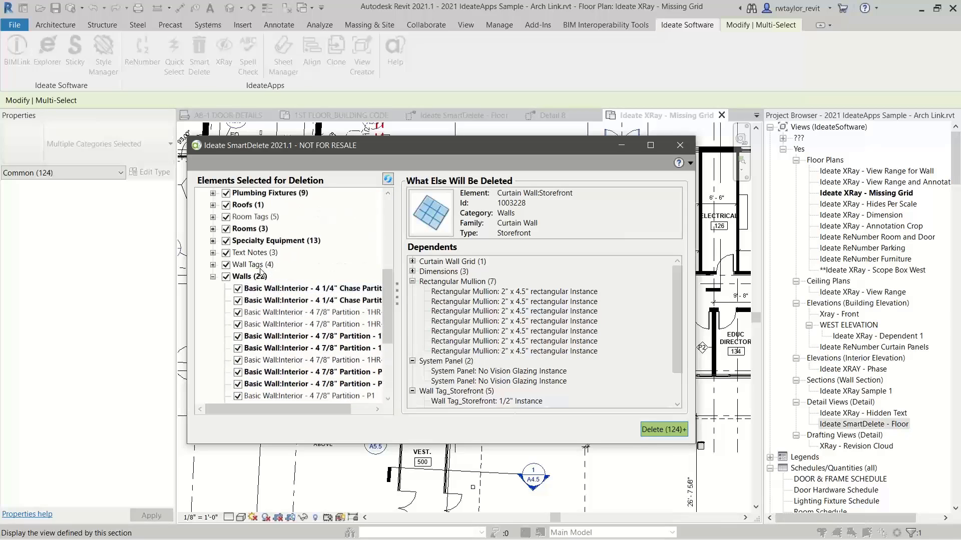
pyautogui.click(226, 279)
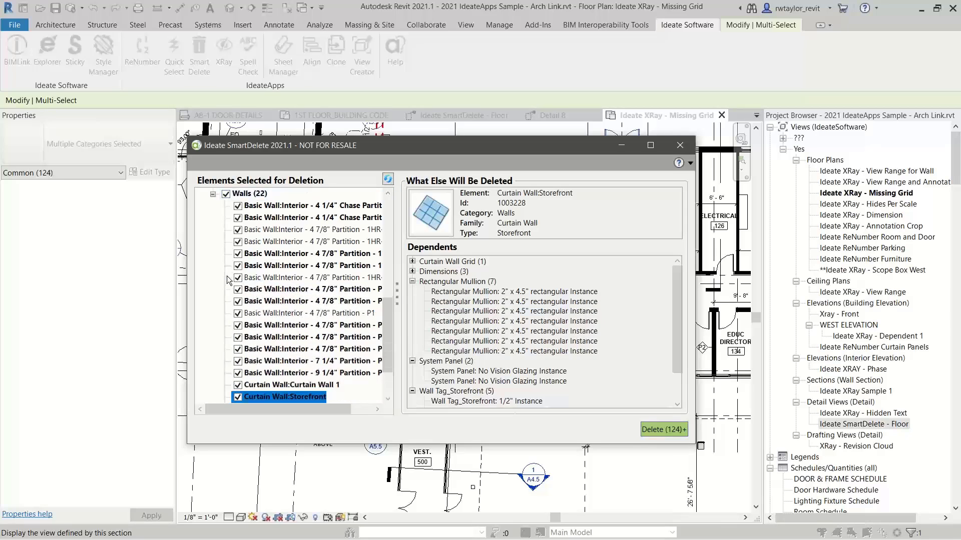
pyautogui.click(225, 194)
pyautogui.scroll(4, 384, 309)
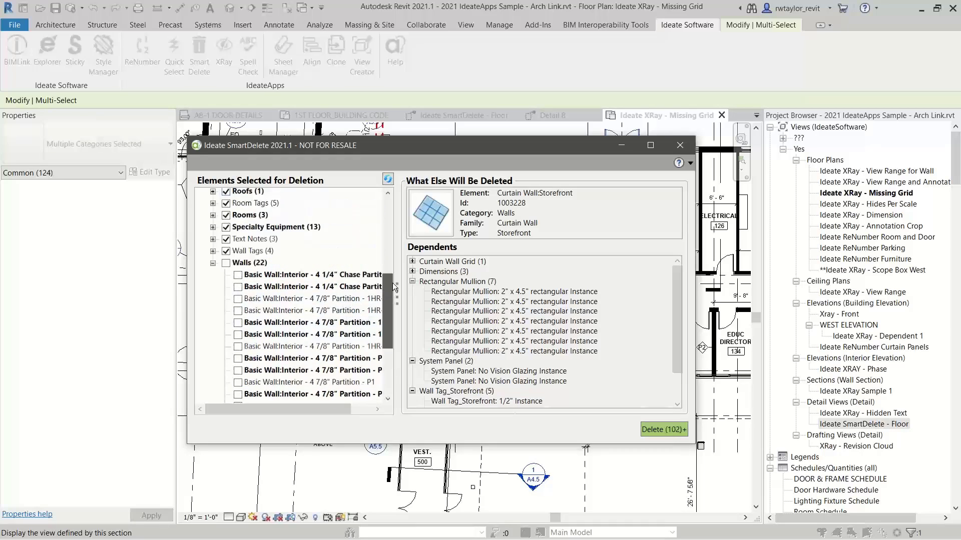
pyautogui.click(227, 250)
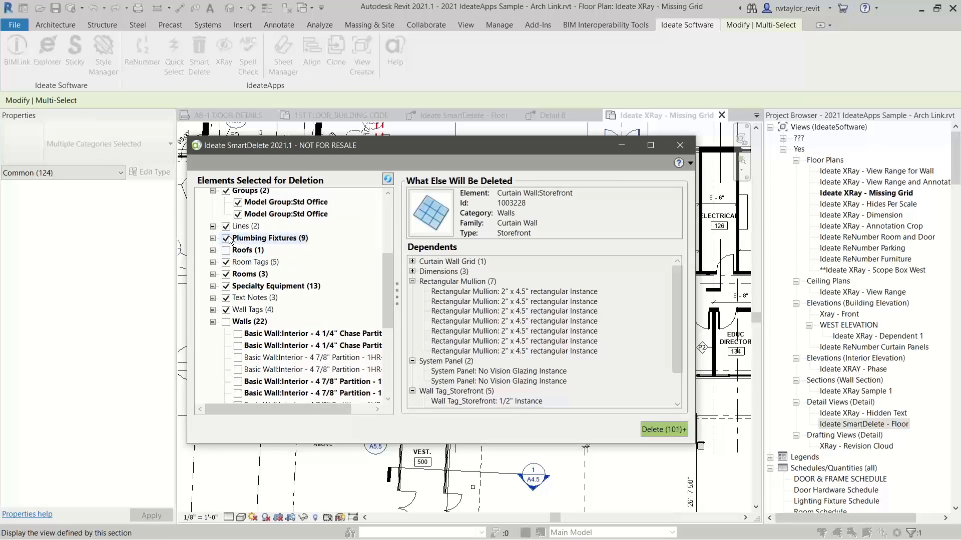
pyautogui.click(226, 238)
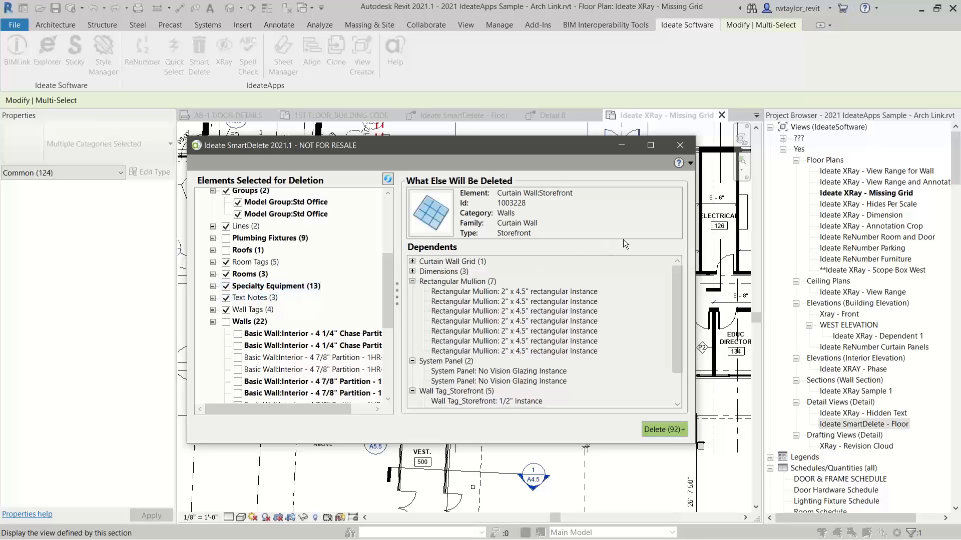
pyautogui.click(681, 147)
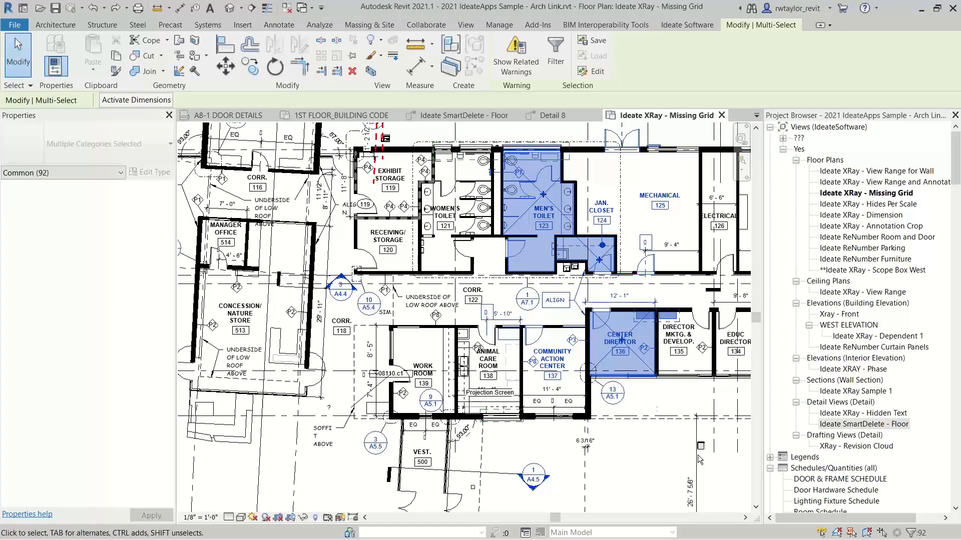
pyautogui.click(640, 464)
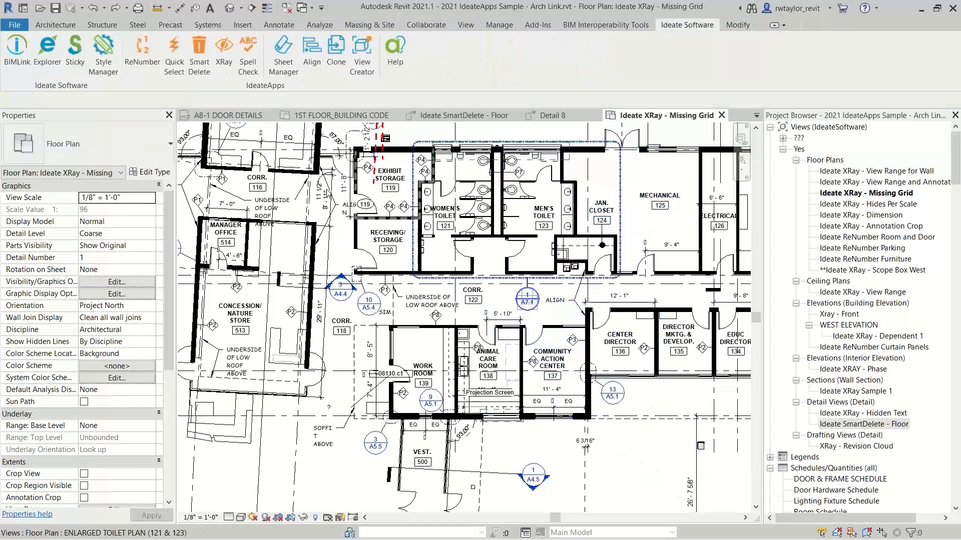
# - Run Ideate SpellCheck on all schedules with the language English (United States)
pyautogui.click(245, 55)
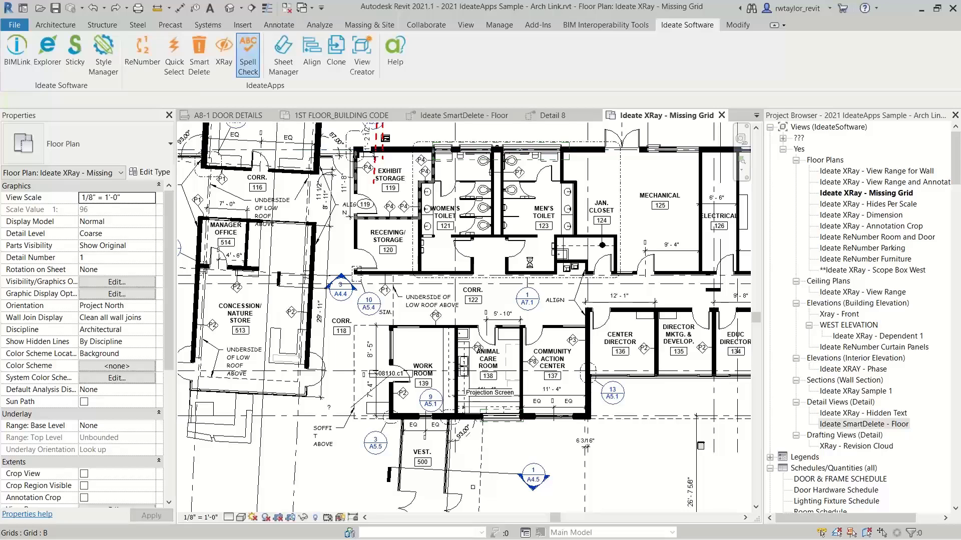
pyautogui.moveTo(259, 116); pyautogui.dragTo(468, 92)
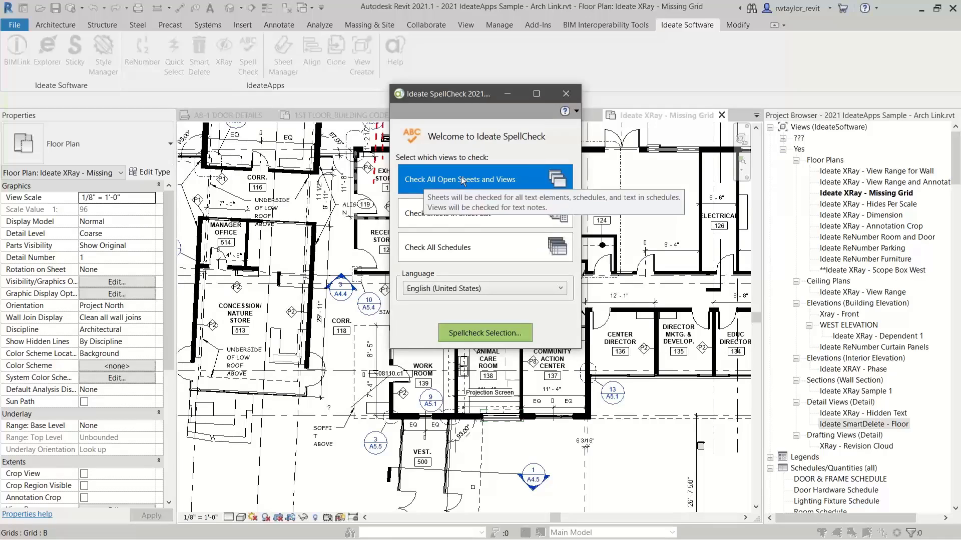
pyautogui.click(468, 253)
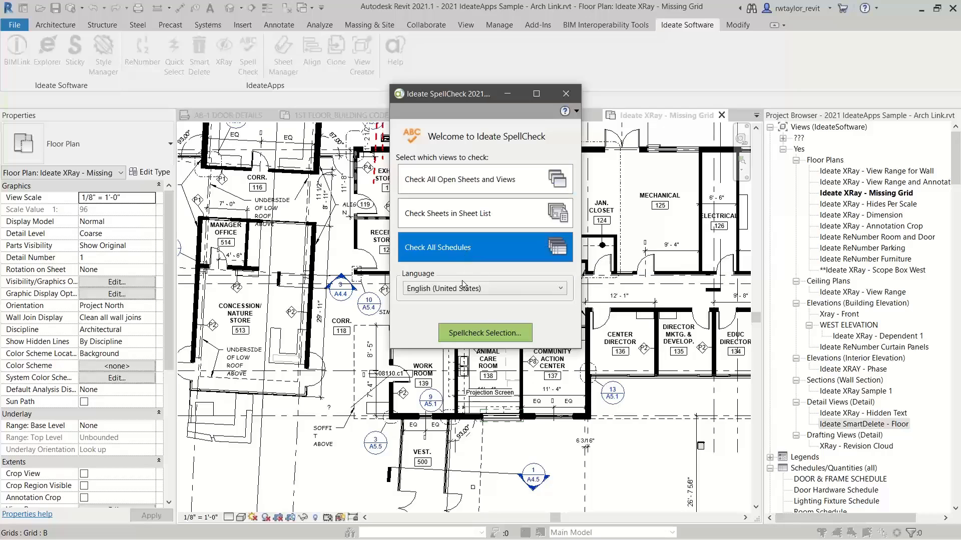
pyautogui.click(483, 334)
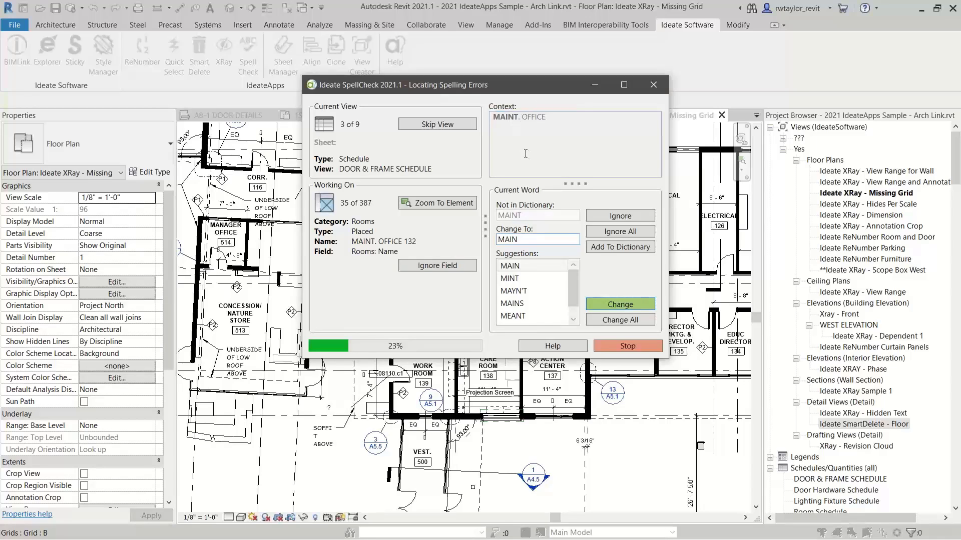
# - Add MAINT and EDUC to the dictionary, and ignore all occurrences of RFI, ARDG and FFE
pyautogui.click(607, 247)
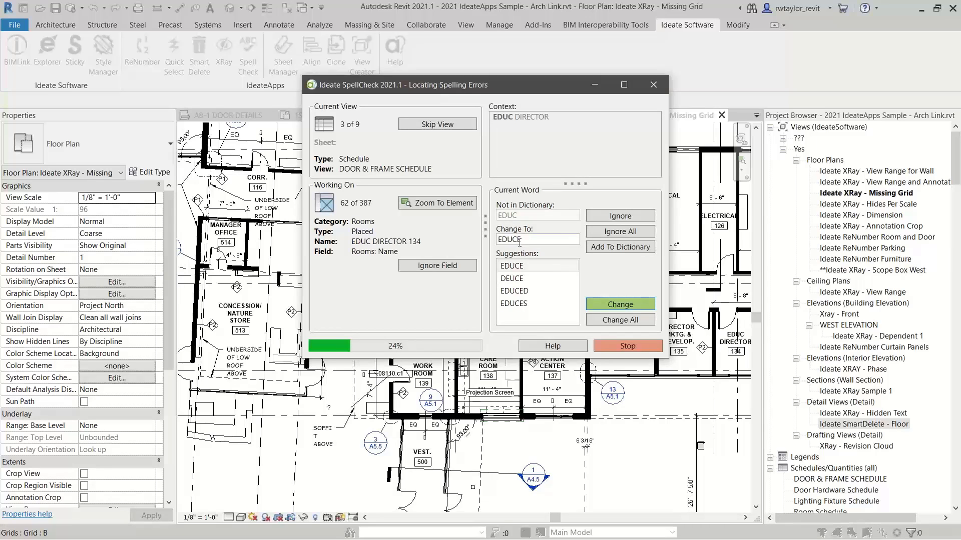
pyautogui.click(616, 248)
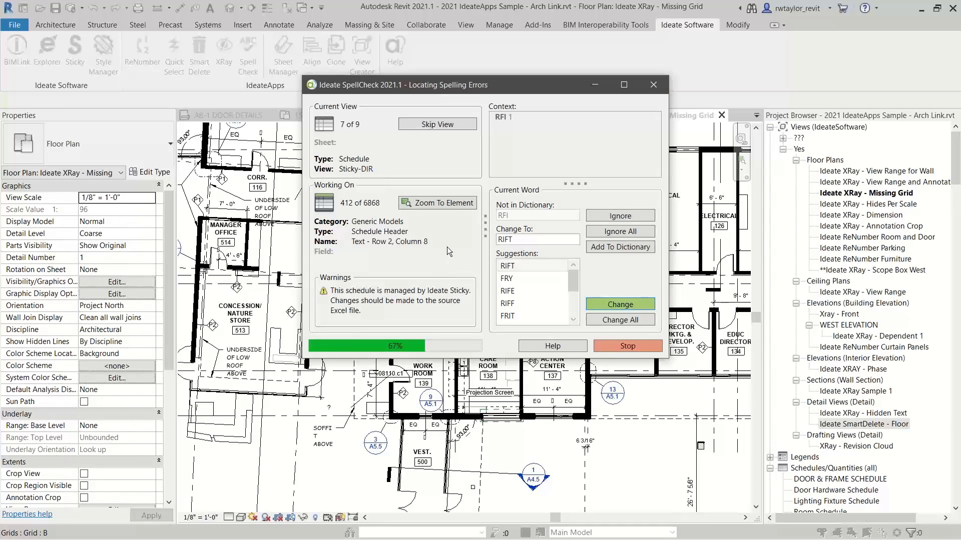
pyautogui.click(611, 233)
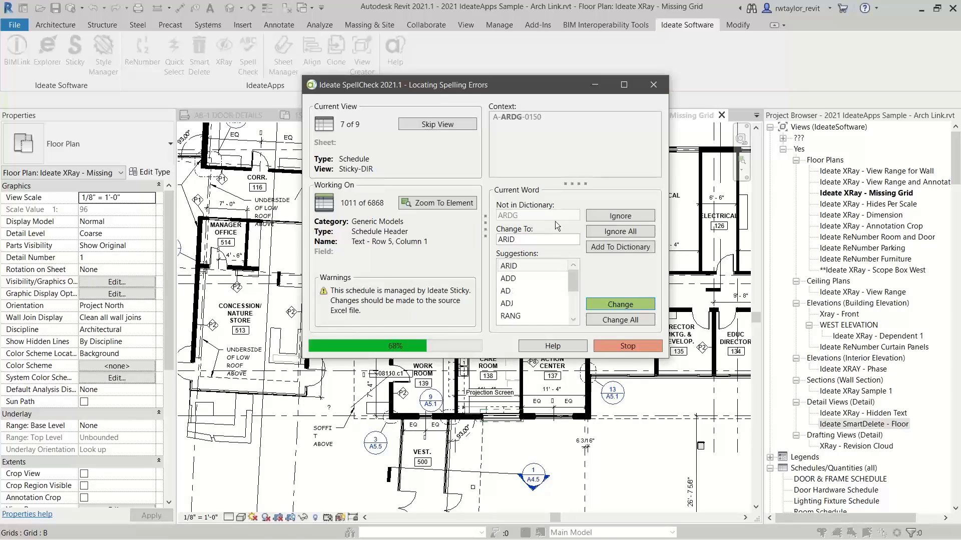
pyautogui.click(619, 232)
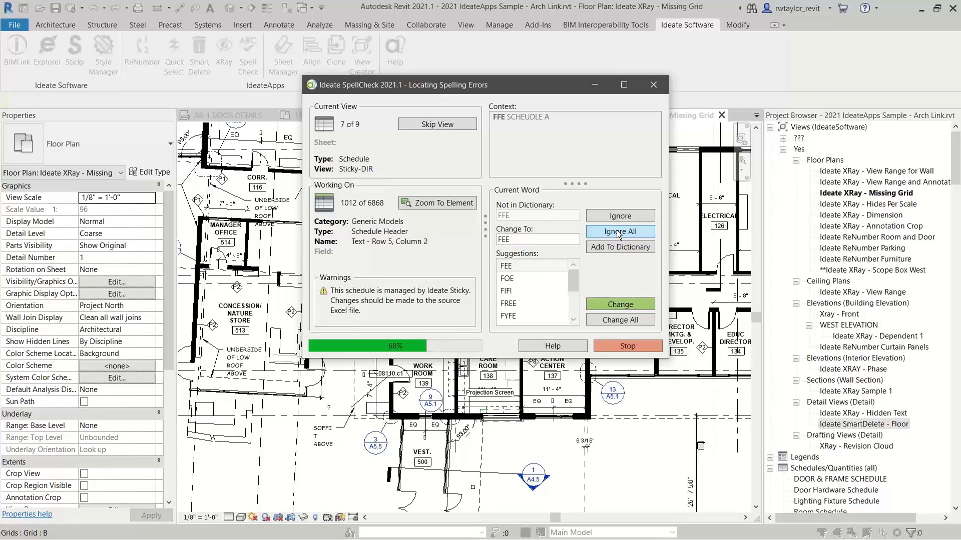
pyautogui.click(619, 232)
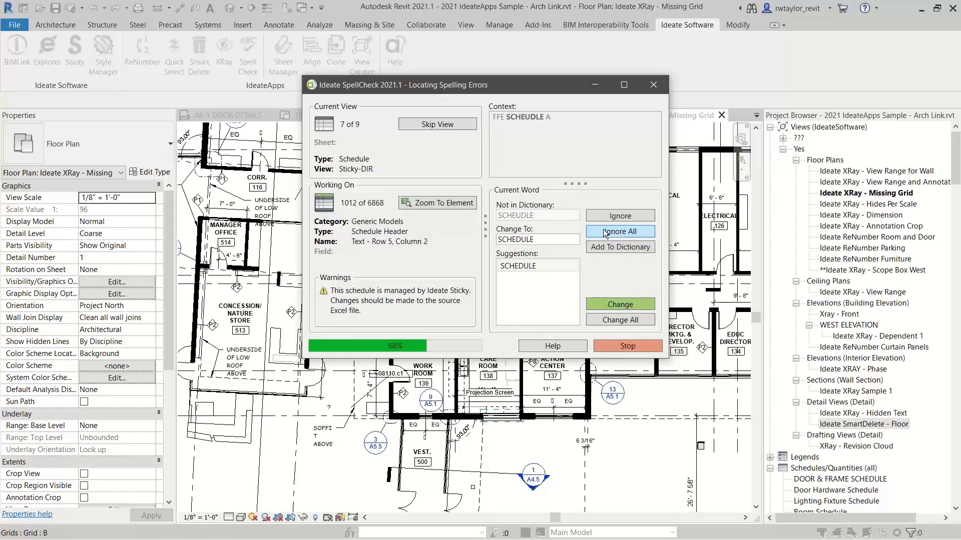
# - Correct SCHEUDLE to SCHEDULE in the Sticky-DIR schedule, and ignore all occurrences of HQ, DLTP_BVN_Landscape_SCHEDULE and ARSP
pyautogui.moveTo(467, 86); pyautogui.dragTo(407, 88)
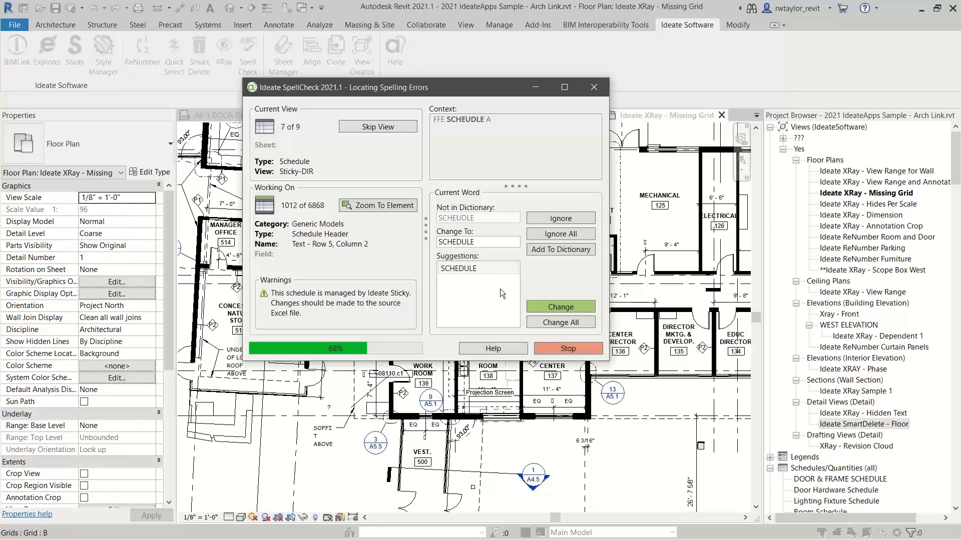
pyautogui.click(551, 308)
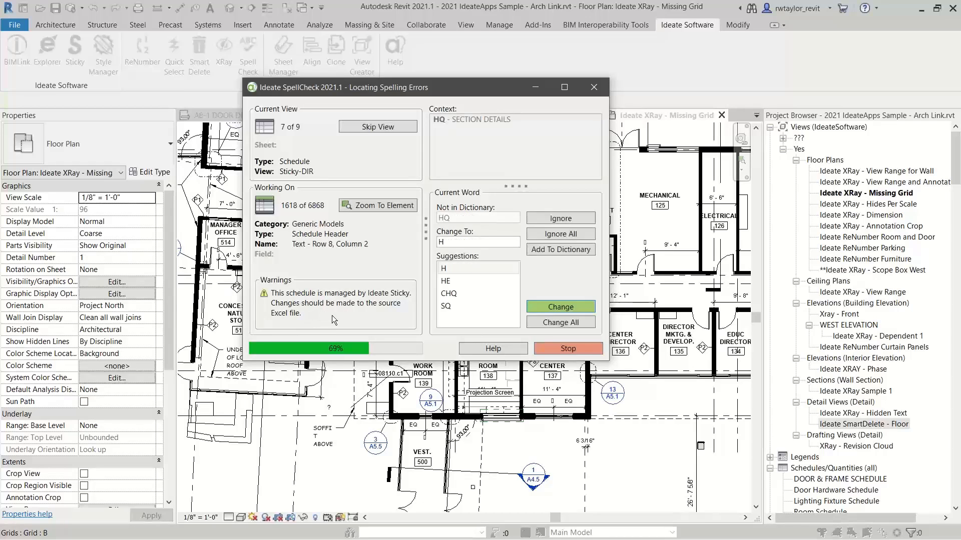
pyautogui.click(558, 236)
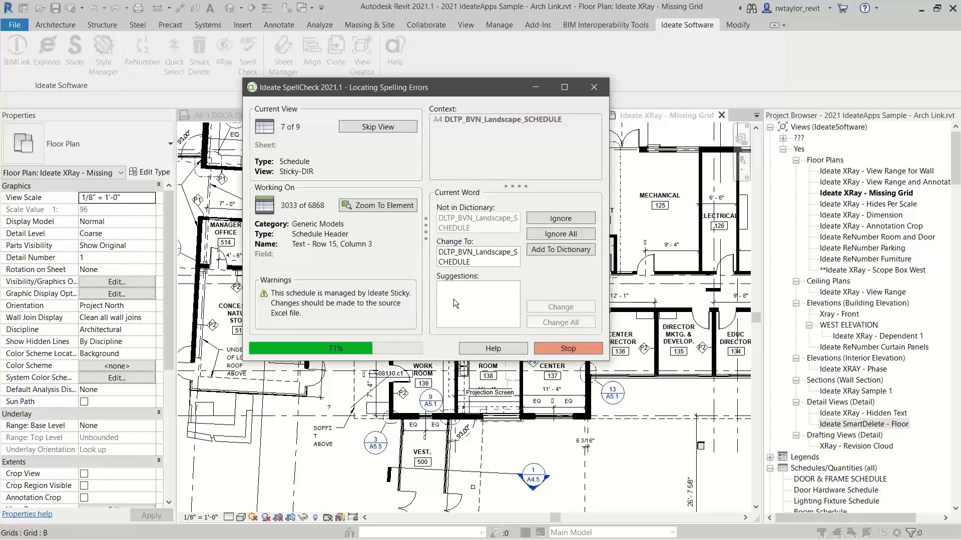
pyautogui.click(552, 241)
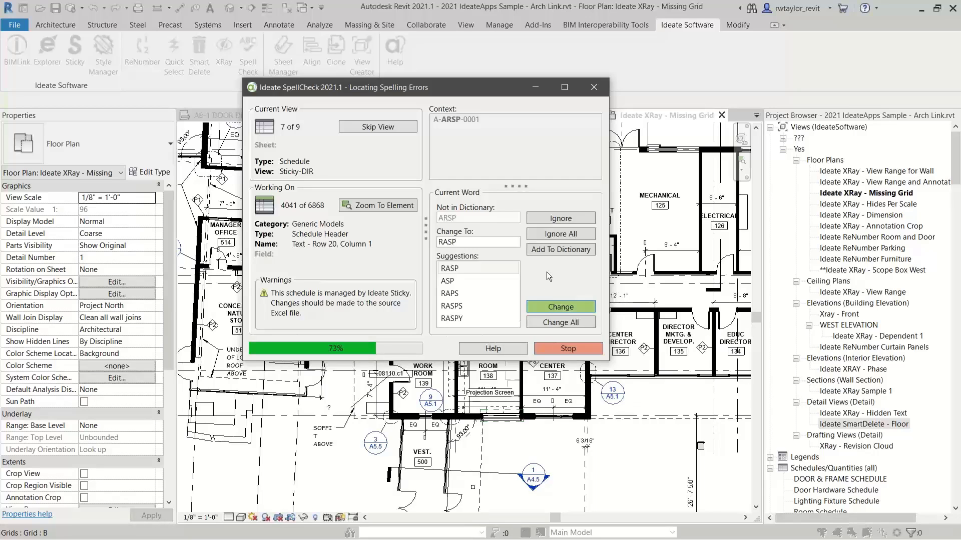
pyautogui.click(561, 234)
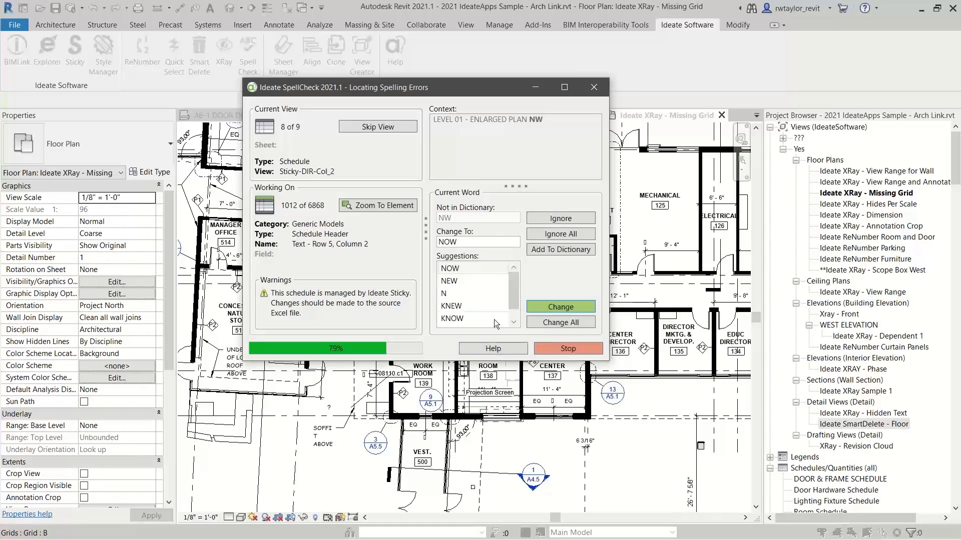
# - Add NW to the dictionary, and close the results summary and SpellCheck
pyautogui.click(552, 250)
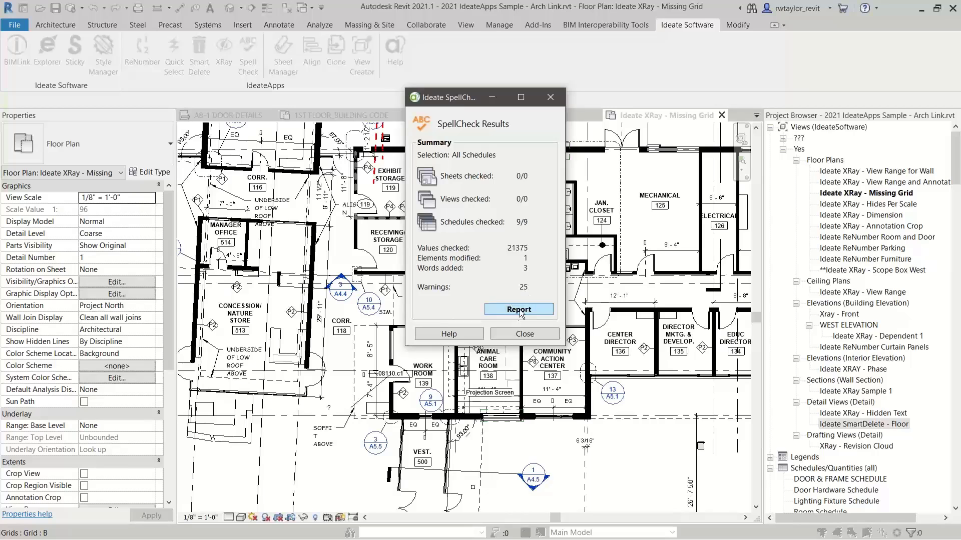
pyautogui.click(529, 335)
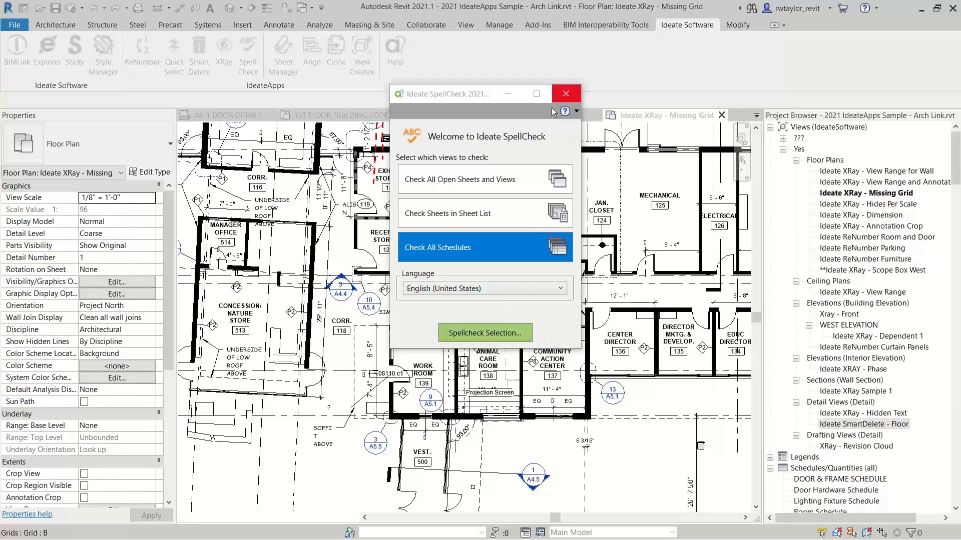
pyautogui.click(566, 94)
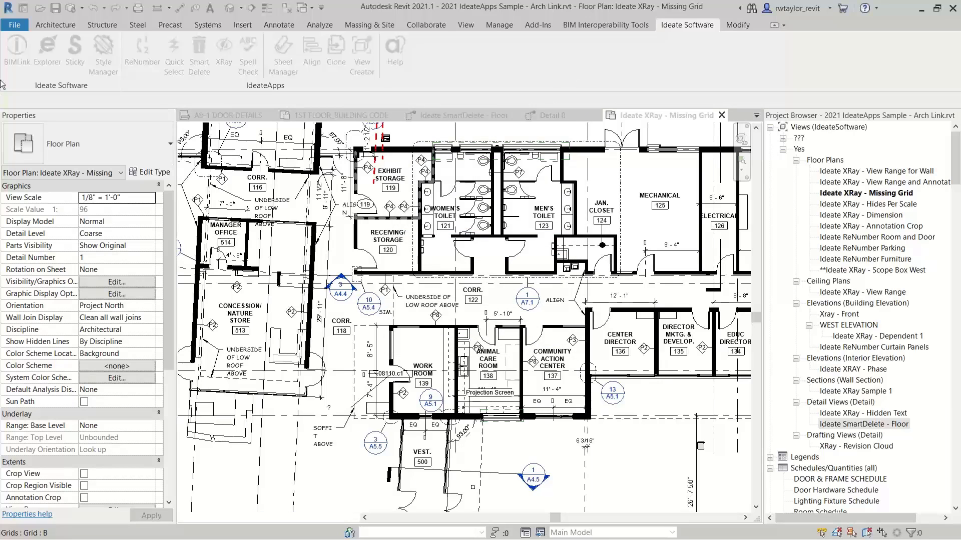
# - Review the words stored in the Custom.dic personal dictionary from Revit's Check Spelling options, and close the file and options
pyautogui.click(26, 25)
pyautogui.click(190, 341)
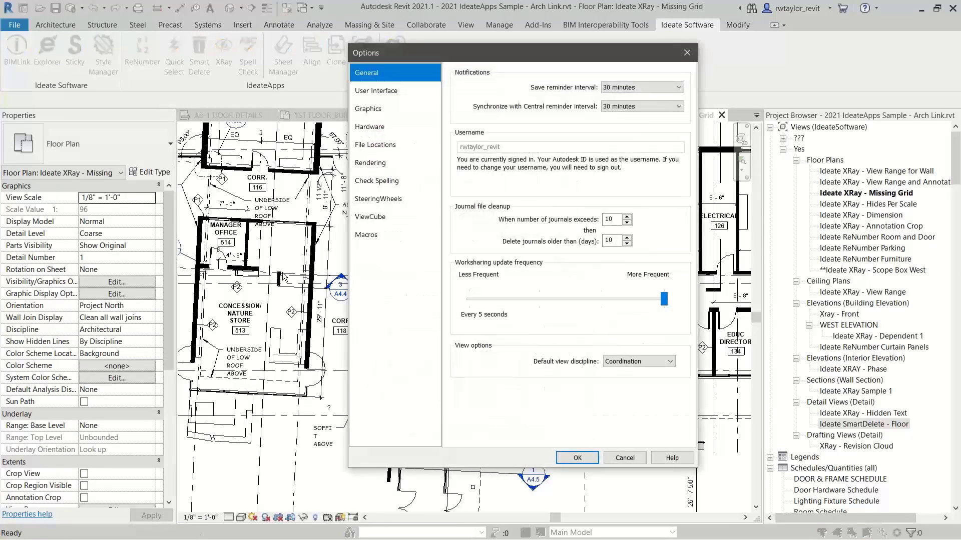
pyautogui.click(376, 182)
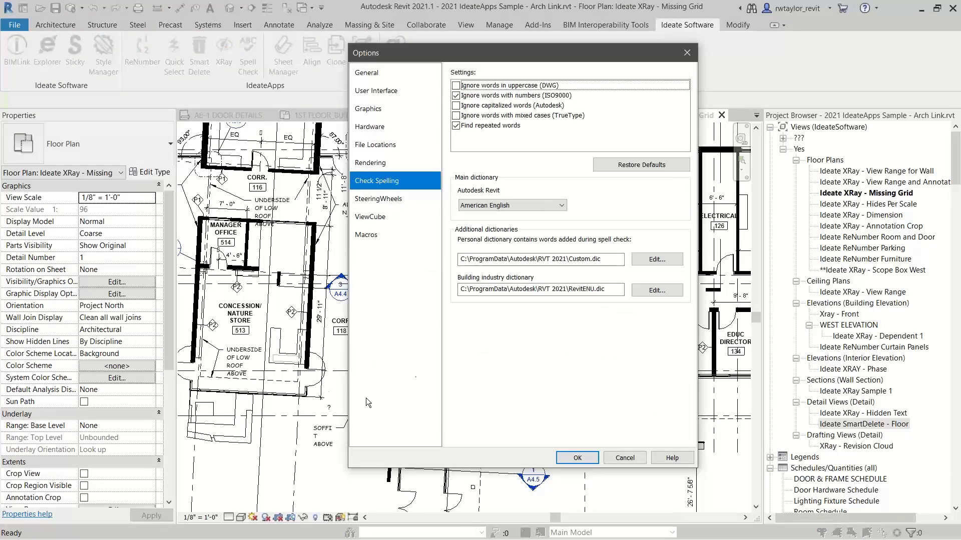
pyautogui.click(644, 260)
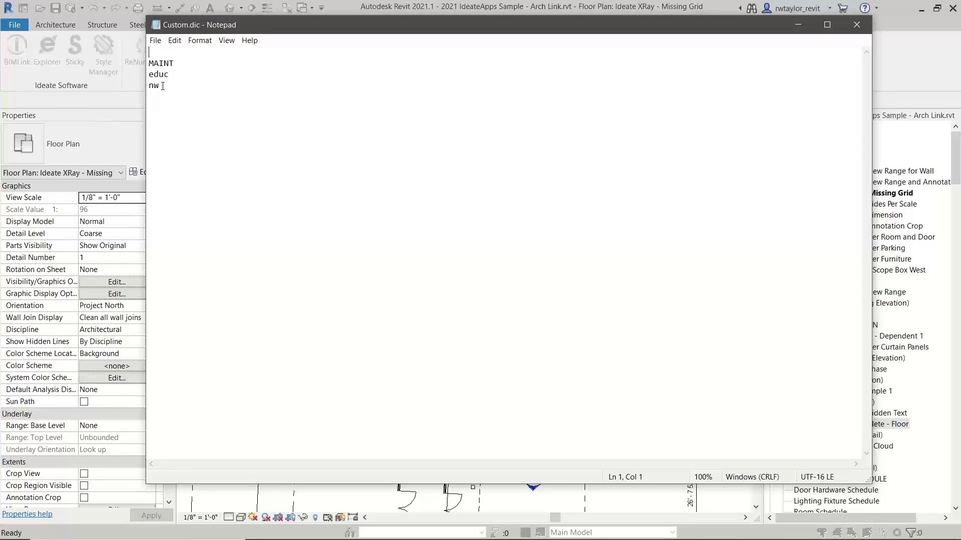
pyautogui.click(857, 25)
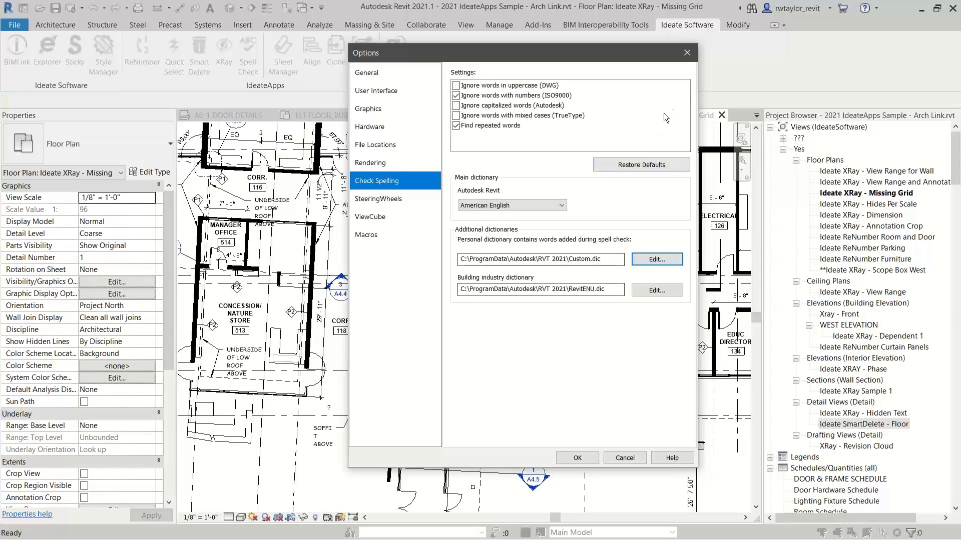
pyautogui.click(688, 53)
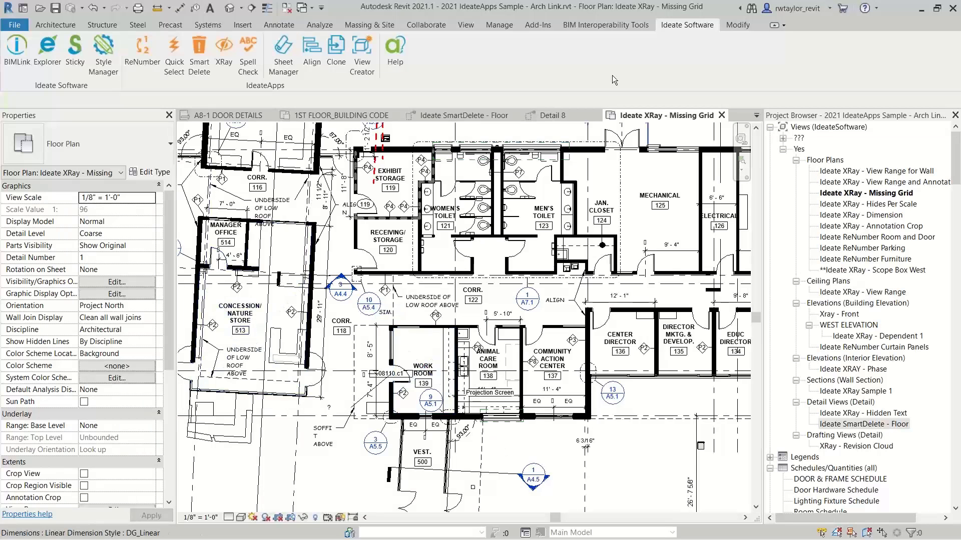
# - Switch to the Check 01 - Category - View Template plan of the Hide and Seek project, dismissing the save reminder, and show the furniture note
pyautogui.click(470, 26)
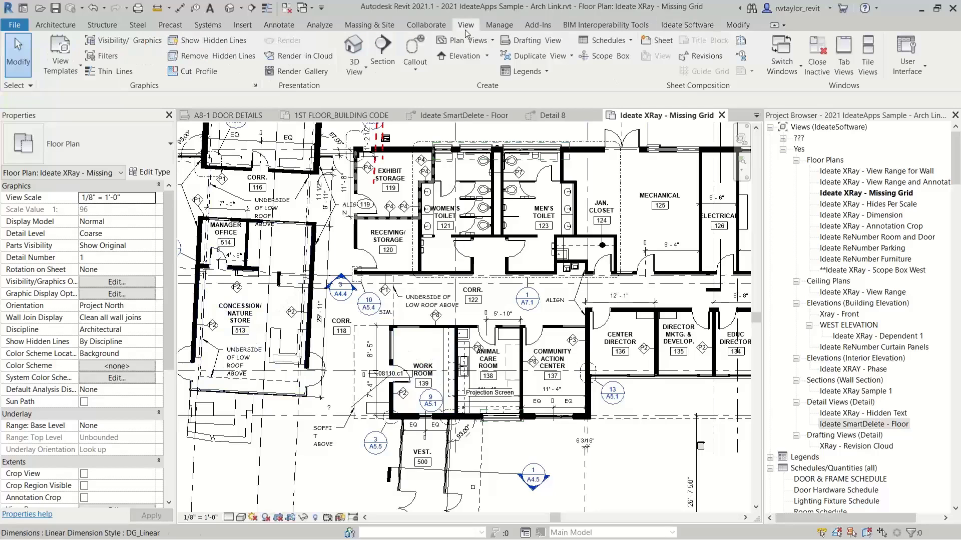
pyautogui.click(786, 73)
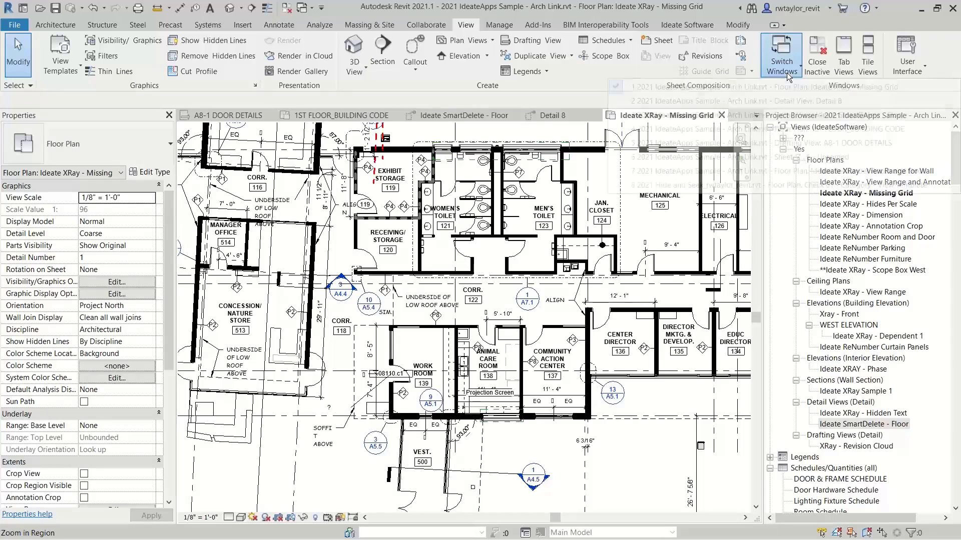
pyautogui.click(758, 185)
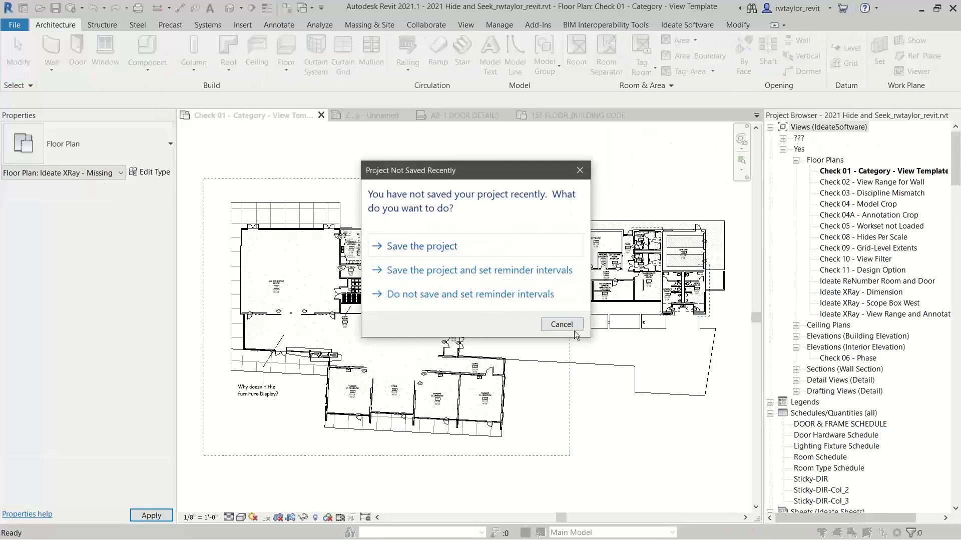
pyautogui.click(572, 326)
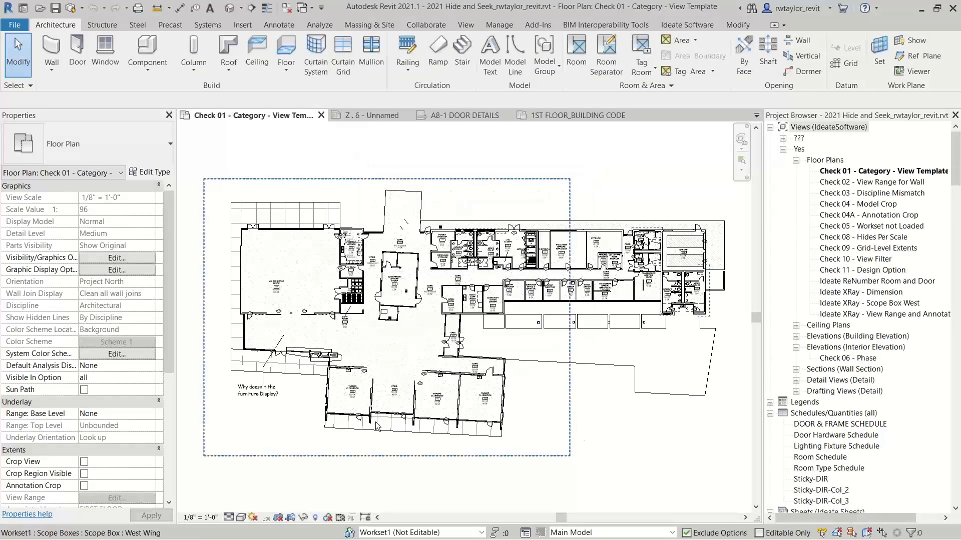
pyautogui.scroll(8, 278, 307)
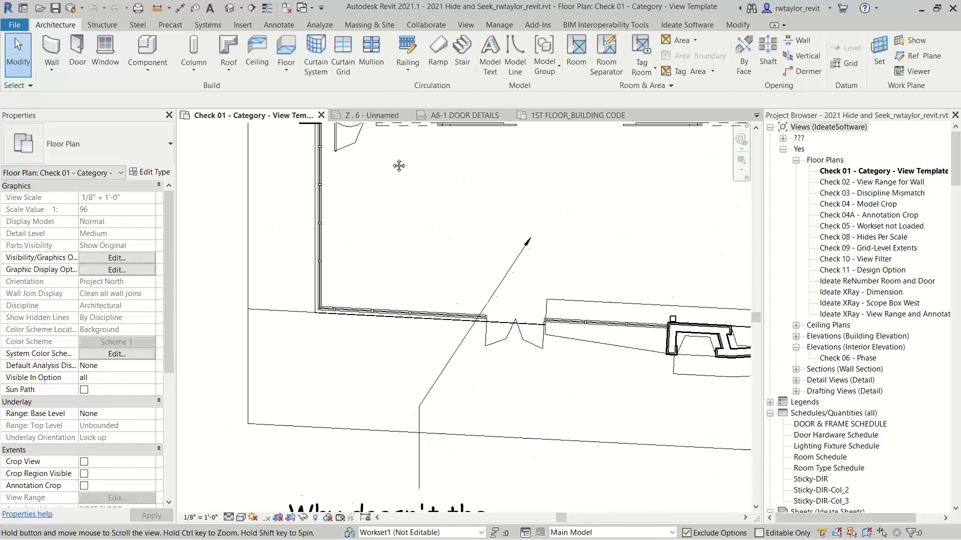
pyautogui.scroll(-4, 368, 181)
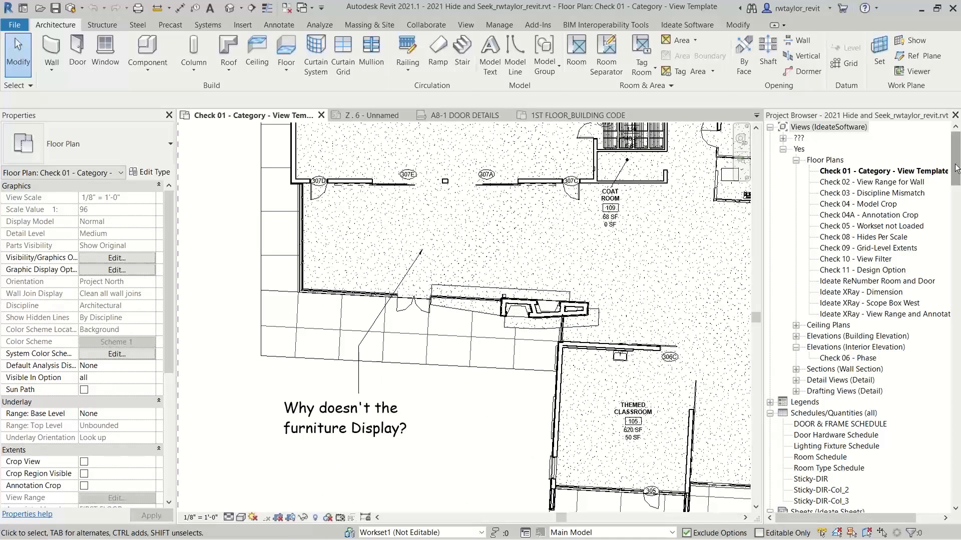
# - Place a Chair-Stacking furniture instance just below the column between doors 307E and 307A, dismiss the warning, and end placement
pyautogui.moveTo(953, 178)
pyautogui.mouseDown()
pyautogui.moveTo(952, 319)
pyautogui.moveTo(952, 224)
pyautogui.mouseUp()
pyautogui.click(783, 249)
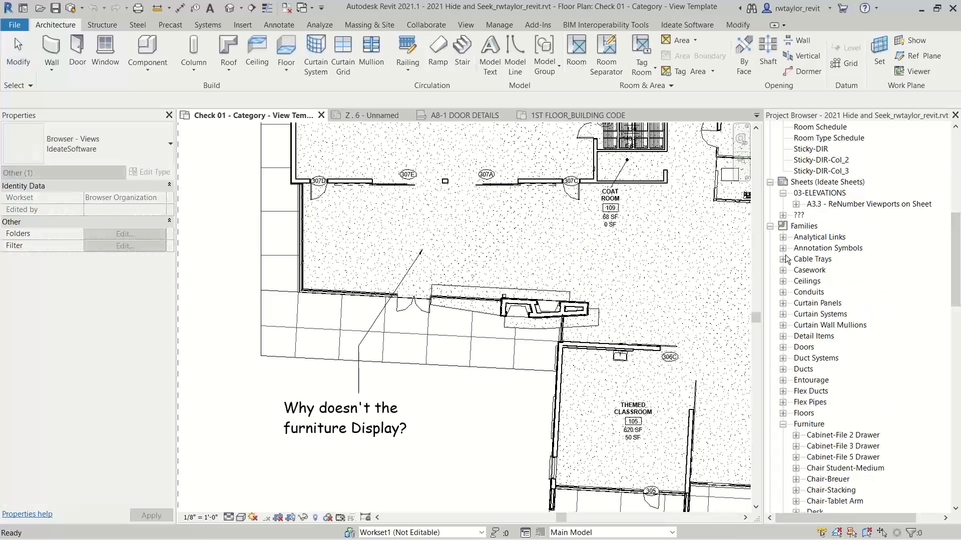
pyautogui.moveTo(953, 260); pyautogui.dragTo(953, 314)
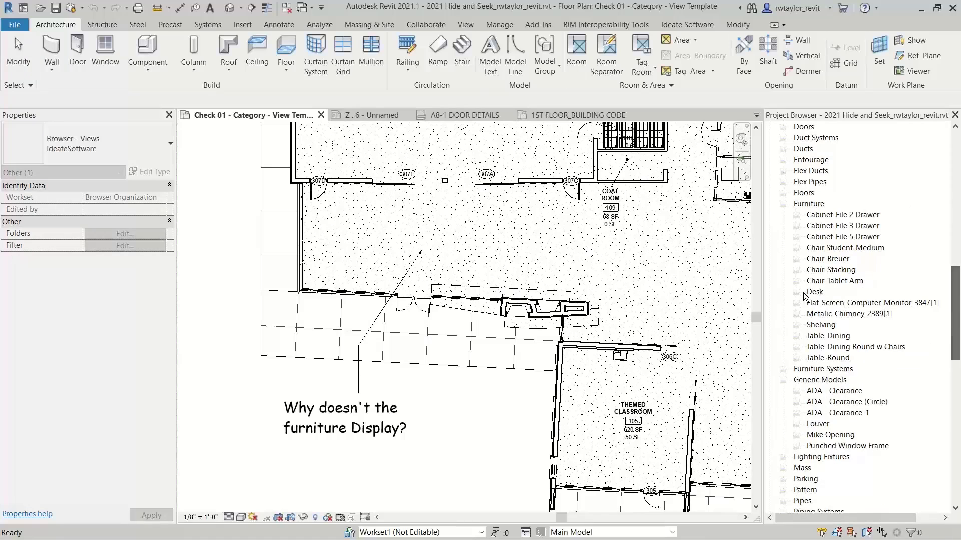
pyautogui.click(796, 270)
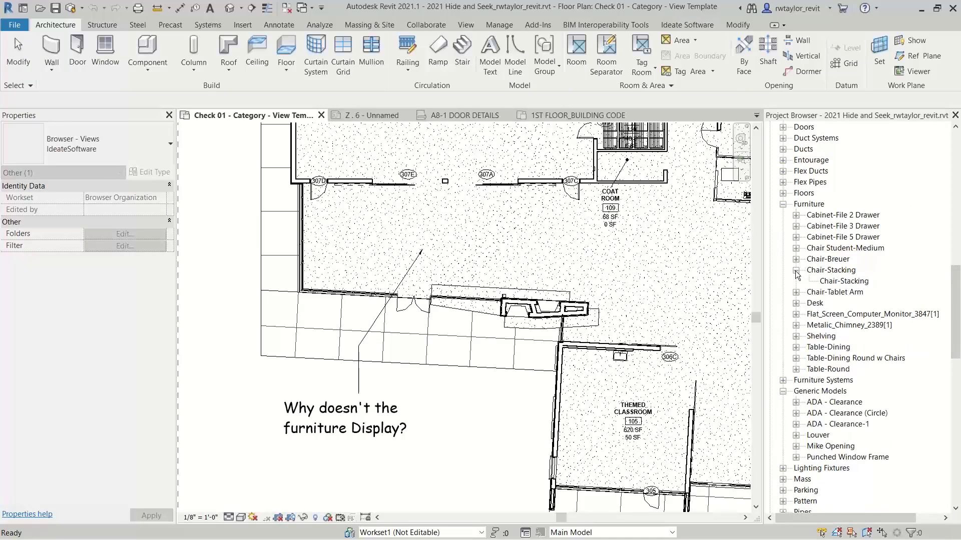
pyautogui.click(837, 281)
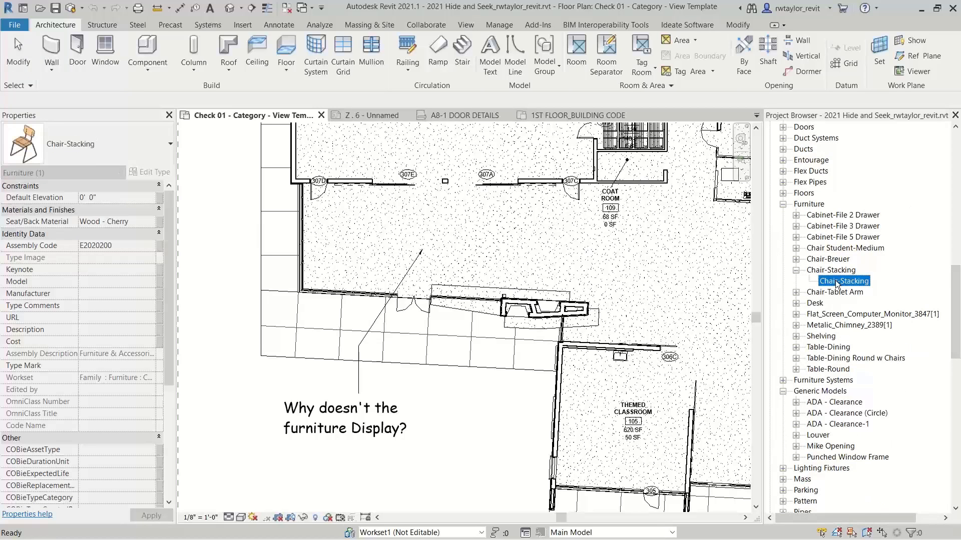
pyautogui.moveTo(837, 285); pyautogui.dragTo(453, 230)
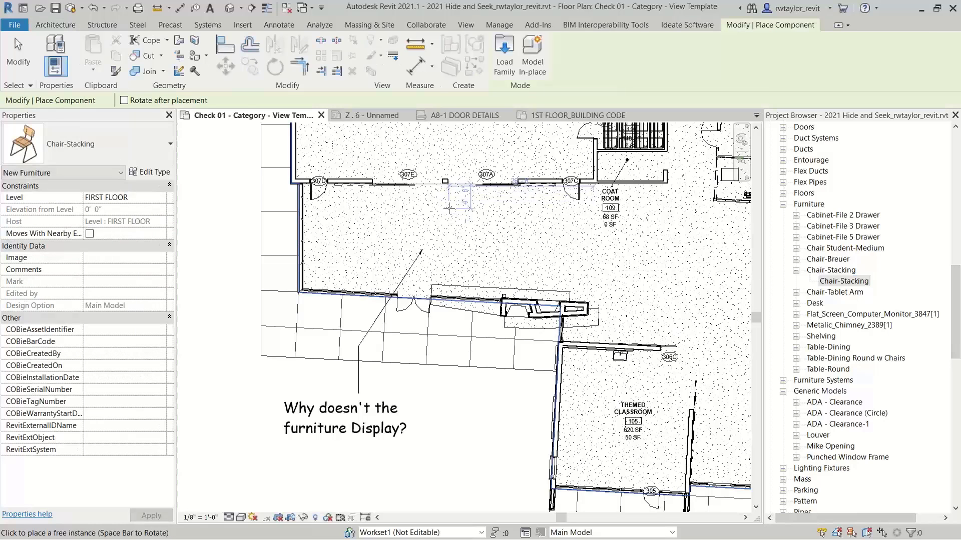
pyautogui.click(448, 208)
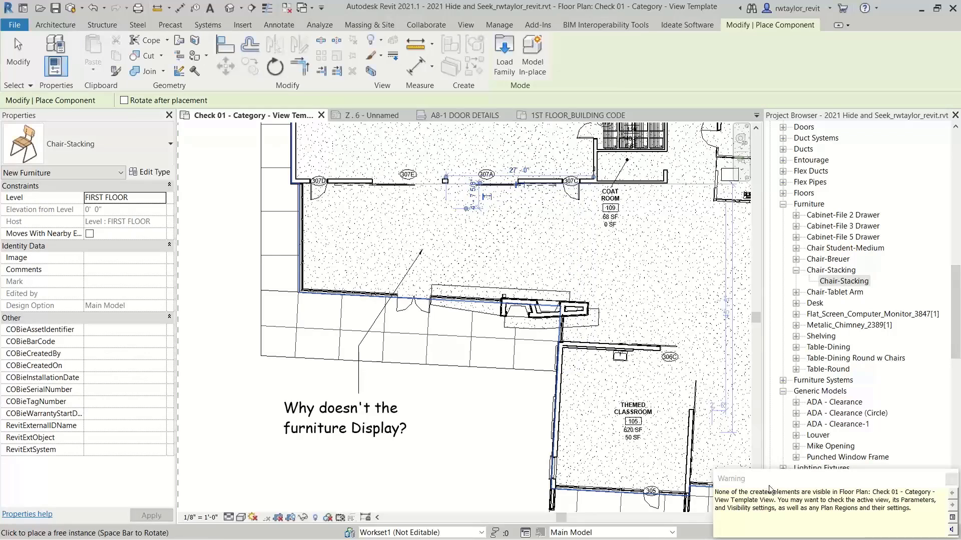
pyautogui.moveTo(656, 422); pyautogui.dragTo(292, 168)
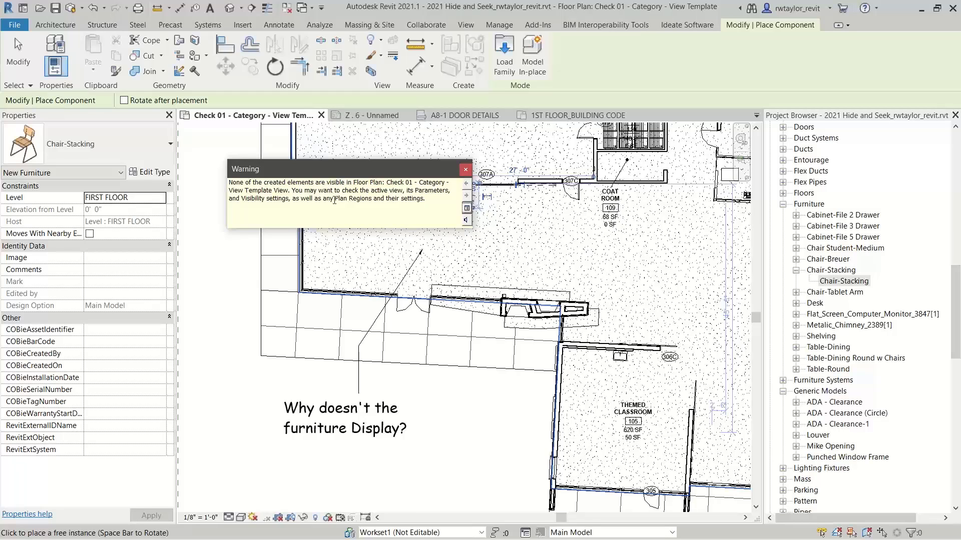
pyautogui.click(464, 170)
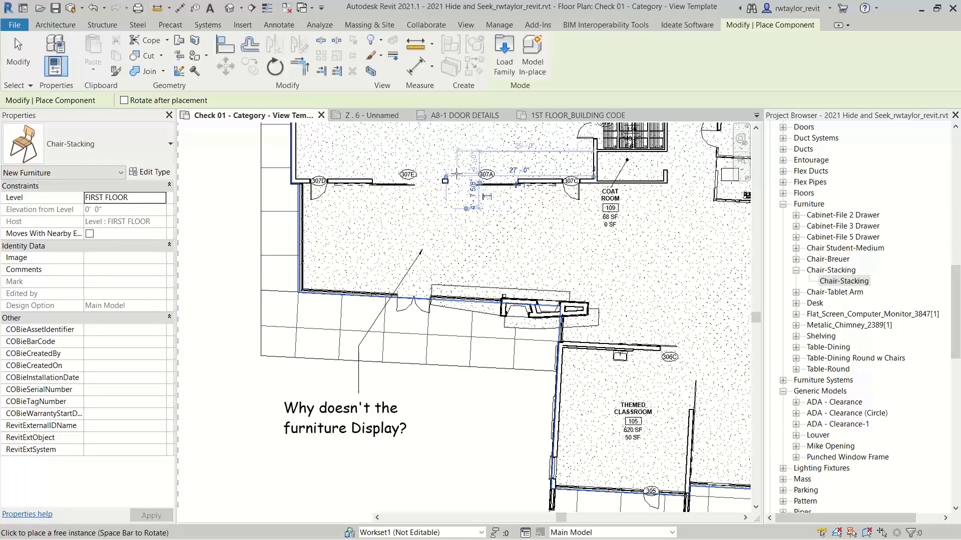
pyautogui.click(675, 27)
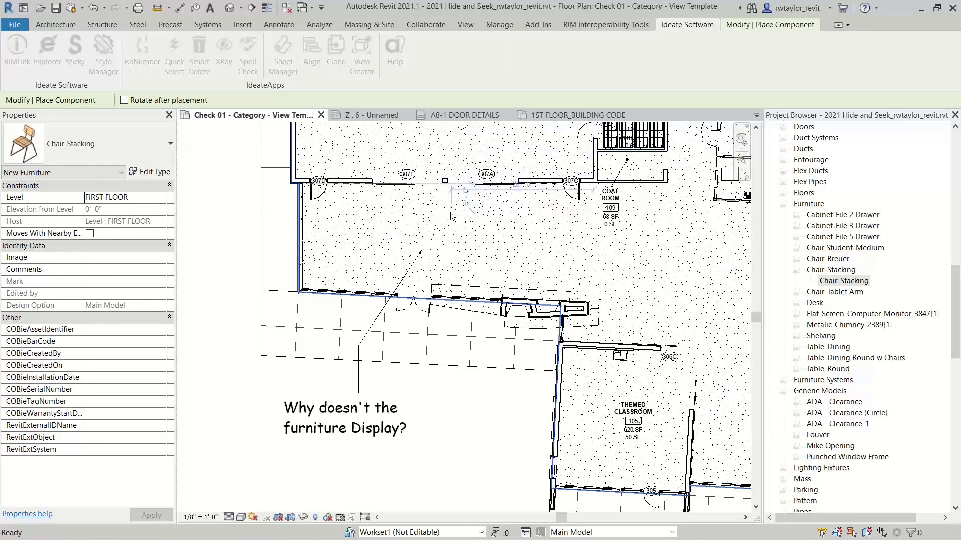
pyautogui.press('Escape')
# - Run Ideate XRay with a small-area search around the placed chair, and diagnose the Chair-Stacking element with ID 3413408
pyautogui.click(220, 68)
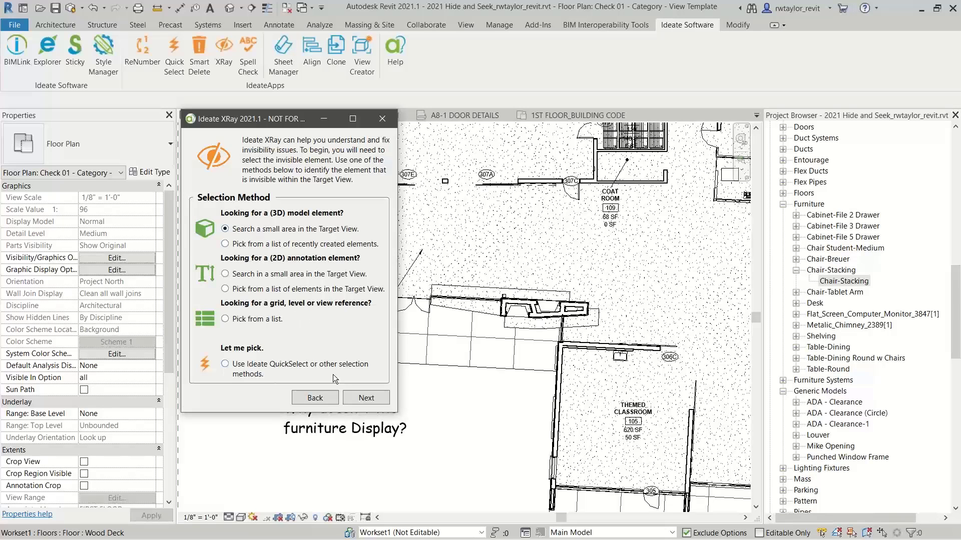
pyautogui.click(359, 399)
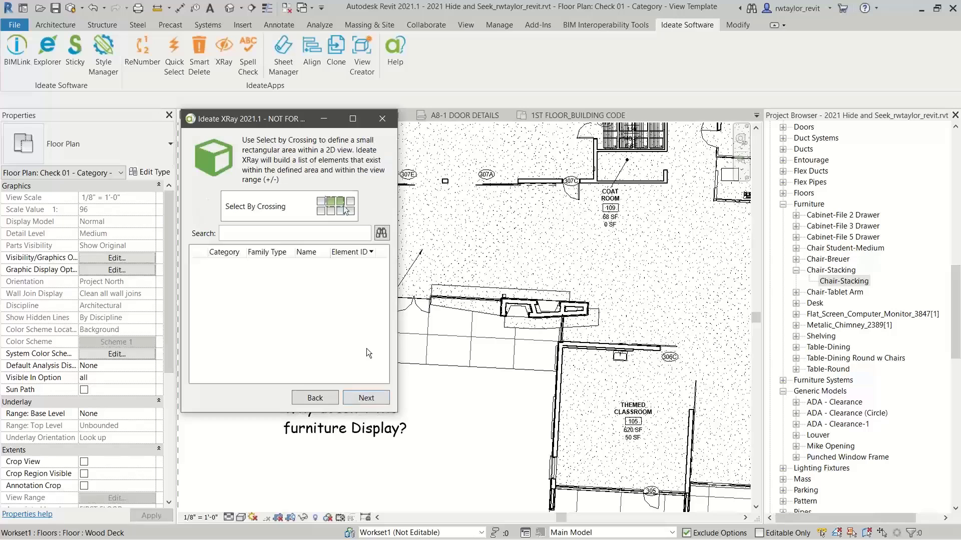
pyautogui.click(312, 213)
pyautogui.moveTo(348, 186); pyautogui.dragTo(502, 303)
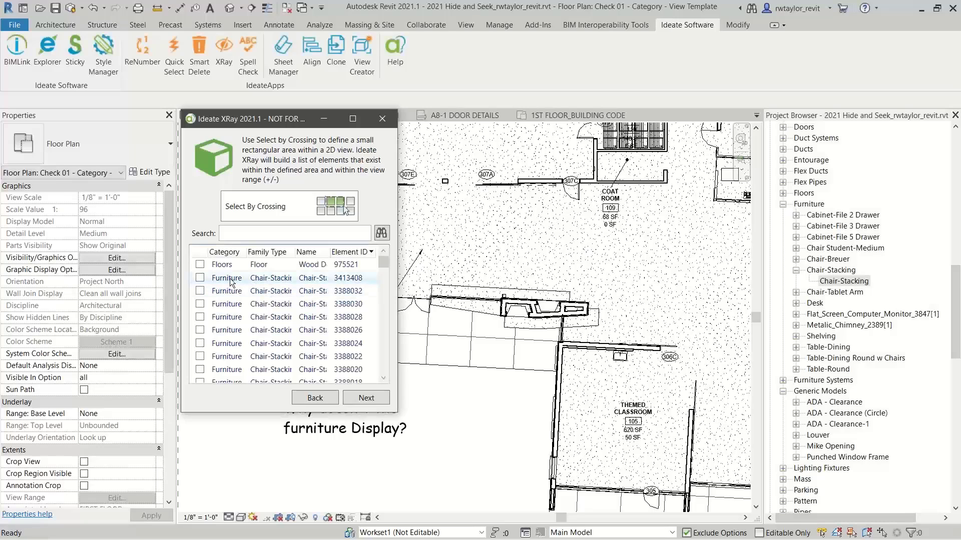
pyautogui.click(200, 278)
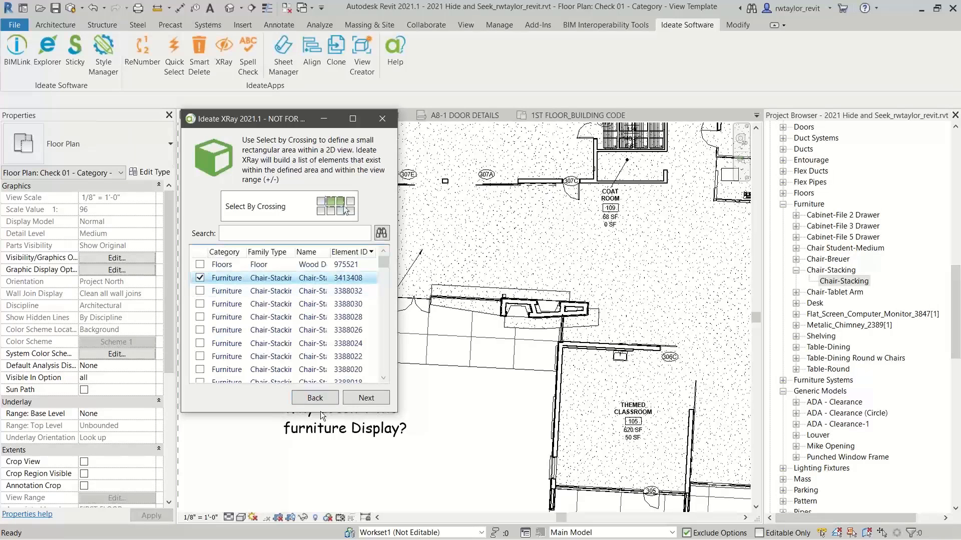
pyautogui.click(366, 398)
pyautogui.click(358, 437)
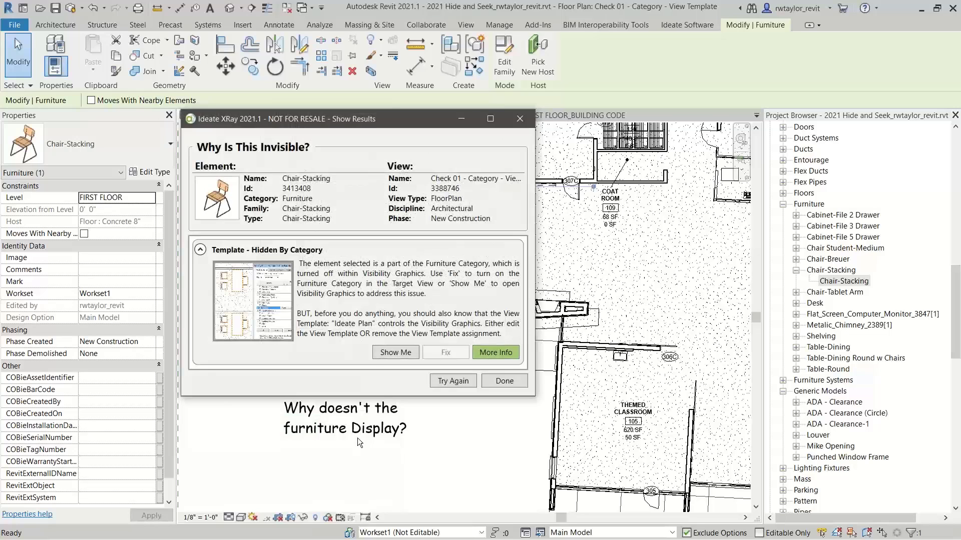
# - Examine the model category settings in the floor plan's Visibility/Graphic Overrides, and close them without changes
pyautogui.click(390, 462)
pyautogui.press('v')
pyautogui.press('v')
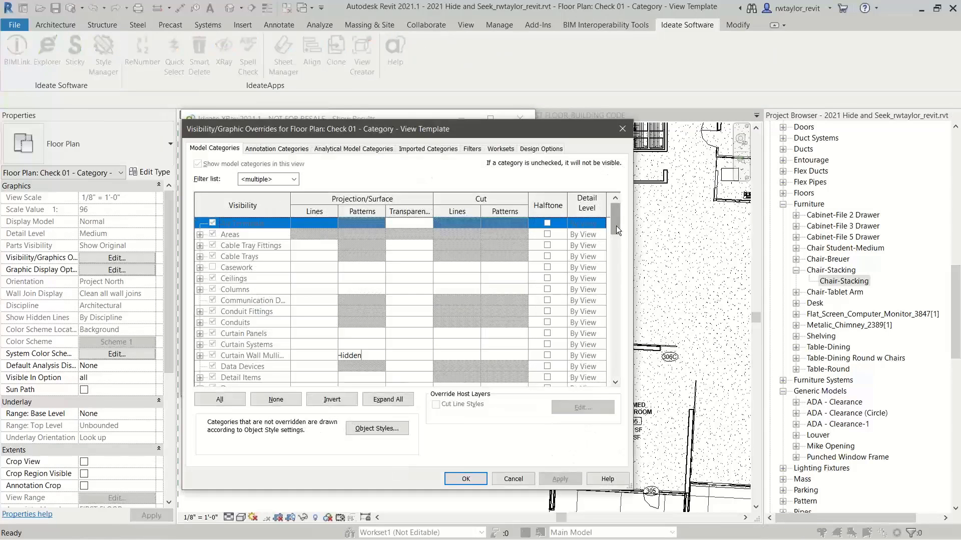
pyautogui.moveTo(616, 226); pyautogui.dragTo(619, 311)
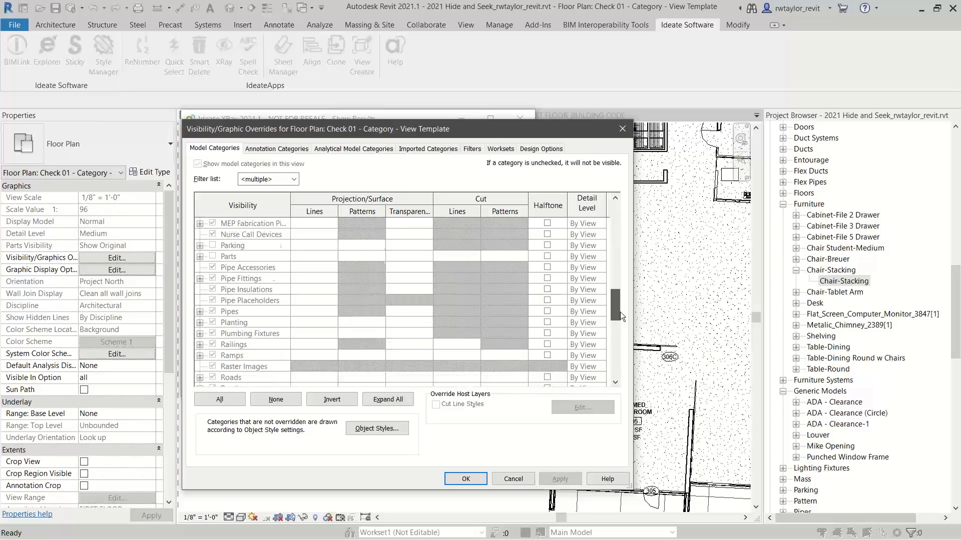
pyautogui.click(622, 129)
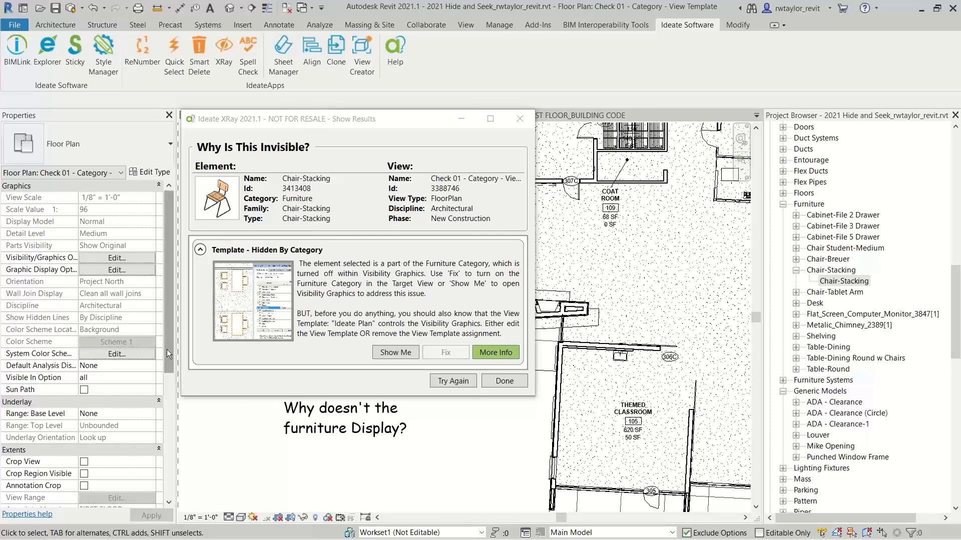
# - Assign the Architectural Plan view template to the Check 01 floor plan
pyautogui.scroll(-6, 166, 350)
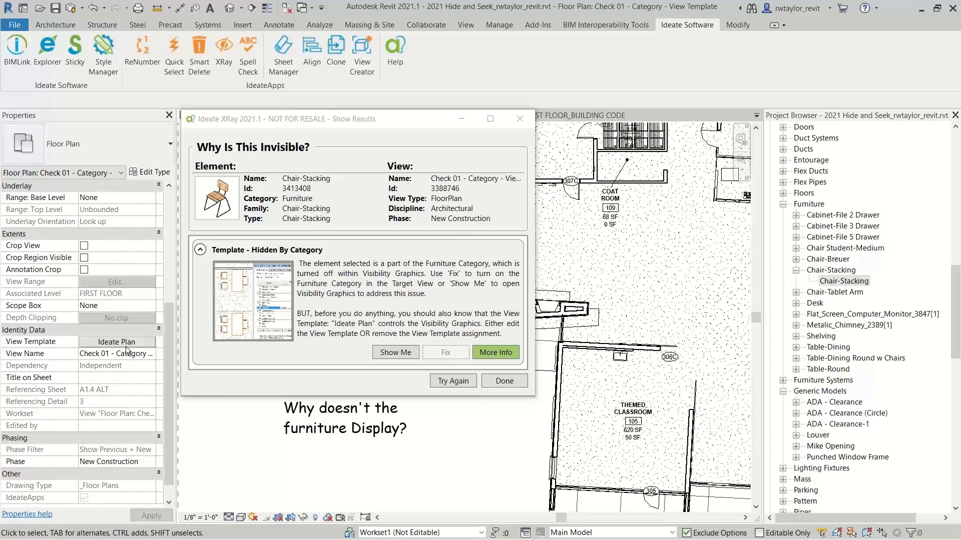
pyautogui.click(126, 343)
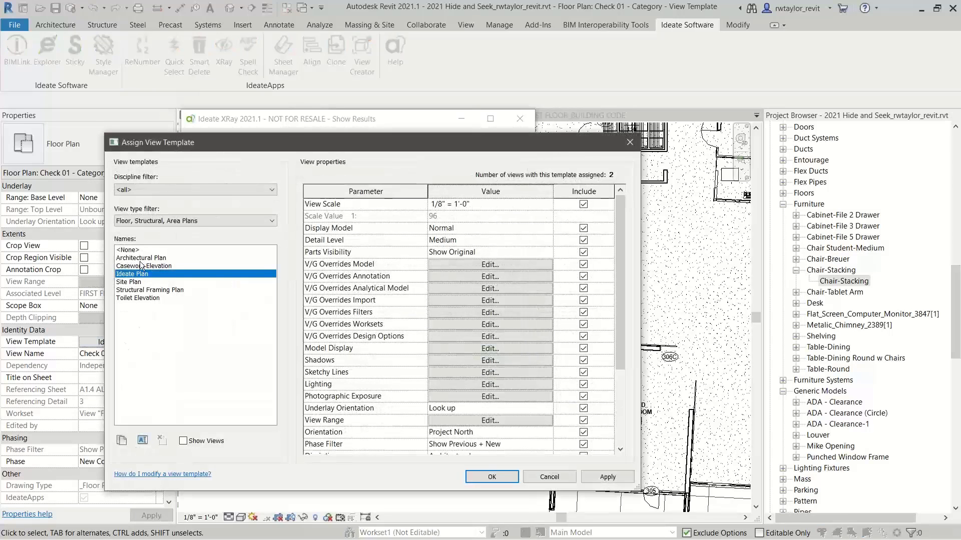
pyautogui.click(140, 259)
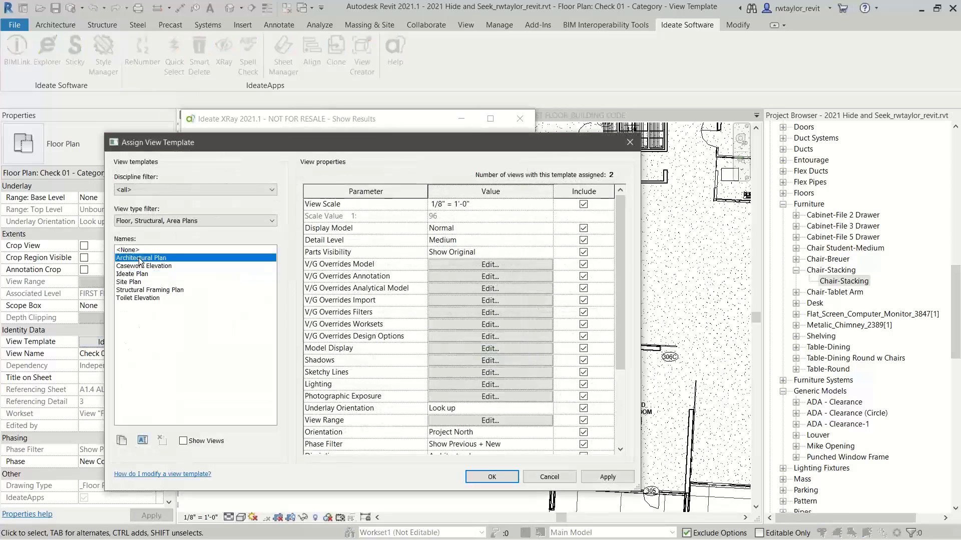
pyautogui.click(491, 473)
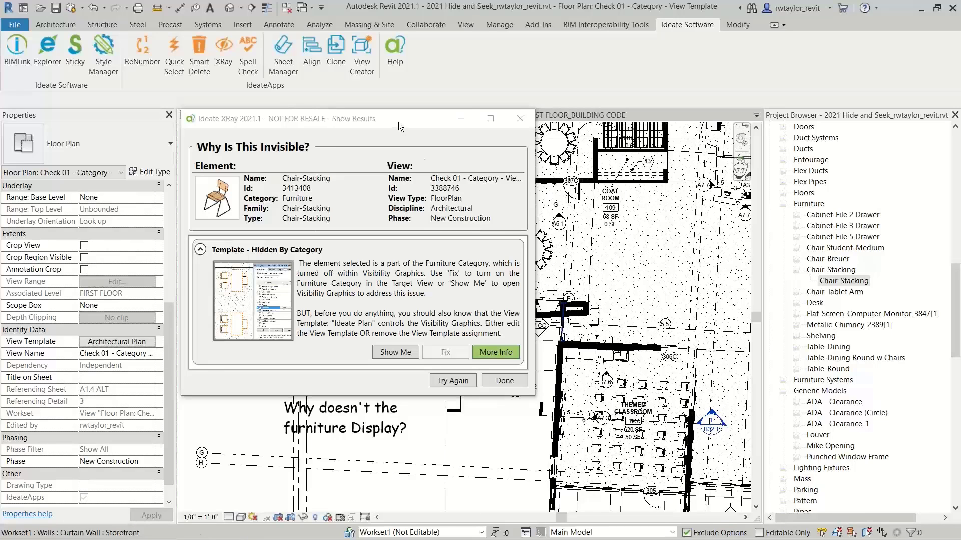
# - Move the XRay results off the furniture area, and delete the placed Chair-Stacking below the column between doors 307E and 307A
pyautogui.moveTo(398, 122); pyautogui.dragTo(442, 353)
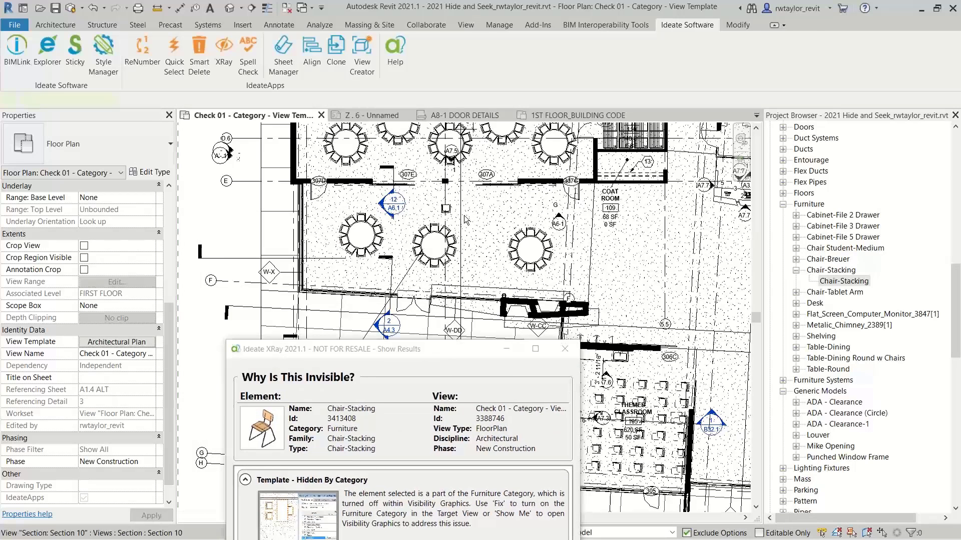
pyautogui.click(446, 208)
pyautogui.scroll(4, 450, 208)
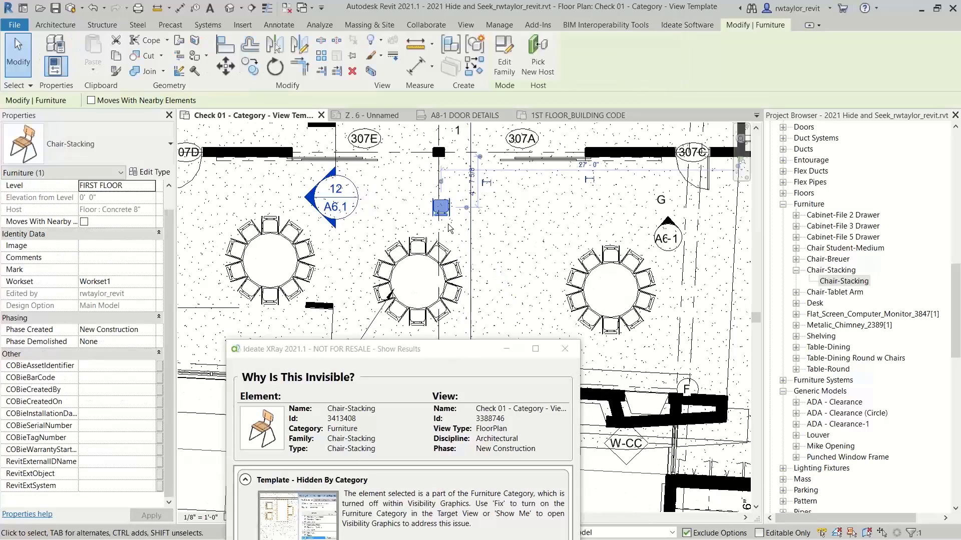
pyautogui.click(497, 218)
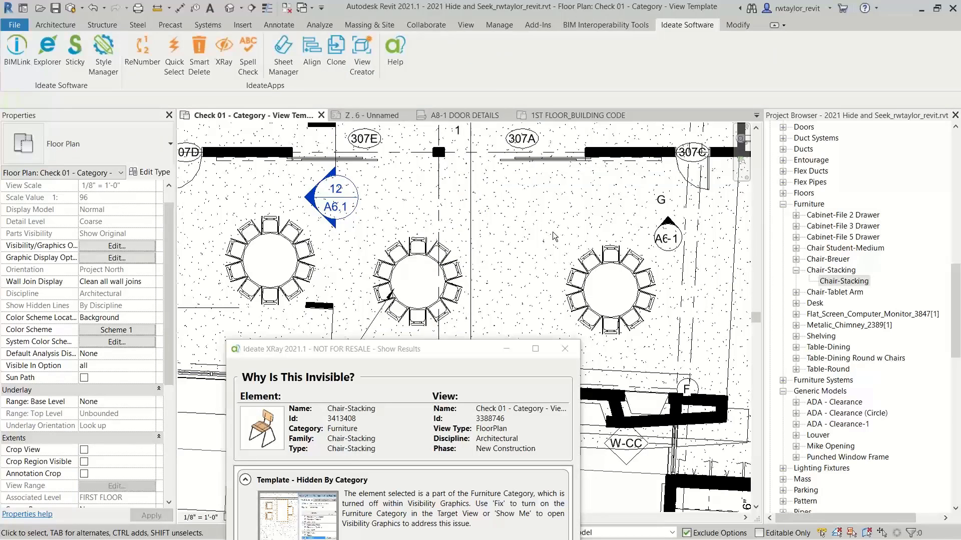
# - Open the floor plan Check 05 - Workset not Loaded, keeping the XRay results open
pyautogui.moveTo(476, 353); pyautogui.dragTo(457, 126)
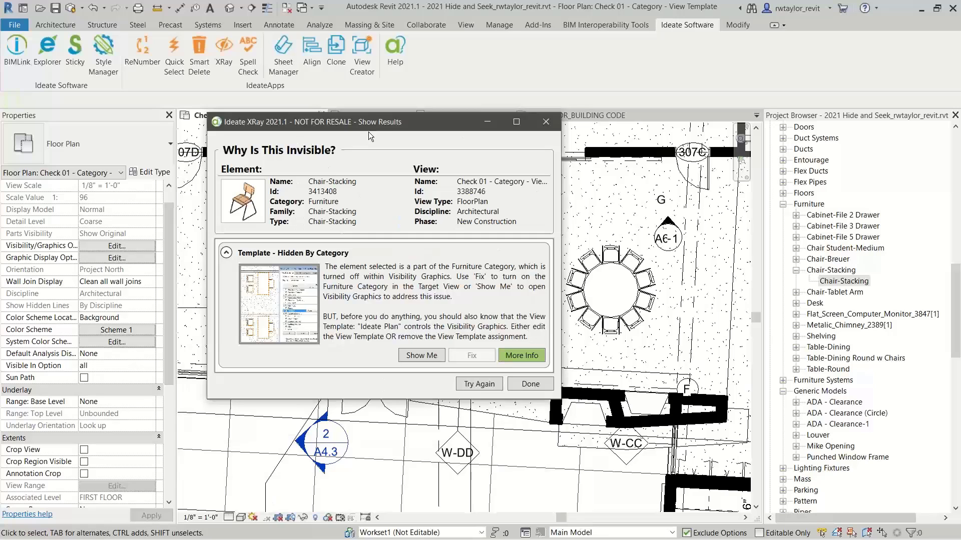
pyautogui.moveTo(382, 123); pyautogui.dragTo(341, 273)
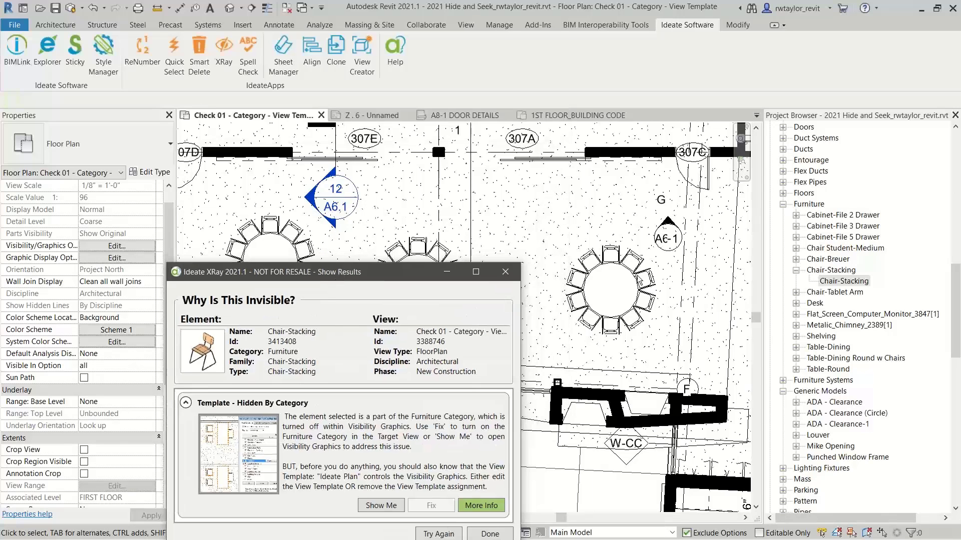
pyautogui.click(953, 188)
pyautogui.click(953, 188)
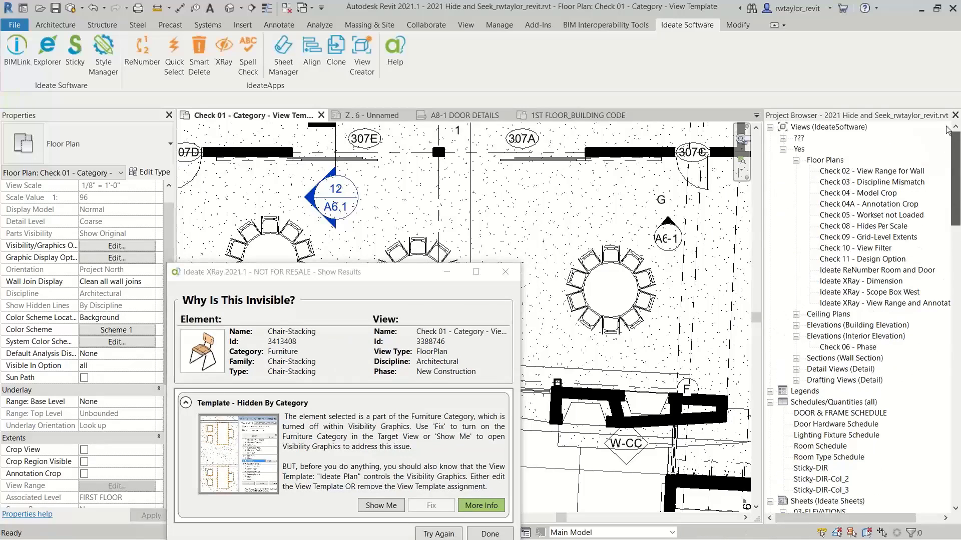
pyautogui.doubleClick(856, 216)
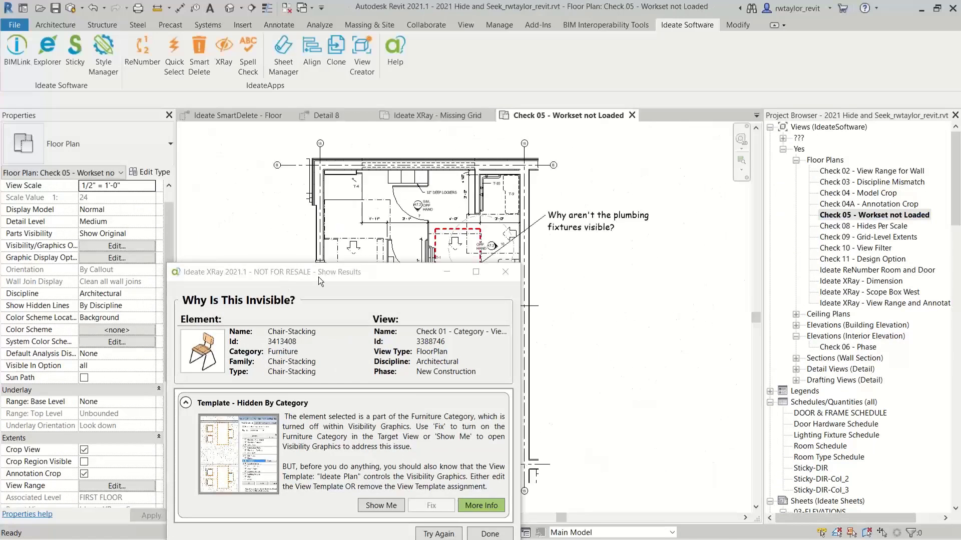
# - Bring the red dashed area beside the Women's Toilet into close view, and move the XRay results clear of it
pyautogui.moveTo(318, 277); pyautogui.dragTo(737, 226)
pyautogui.scroll(4, 535, 252)
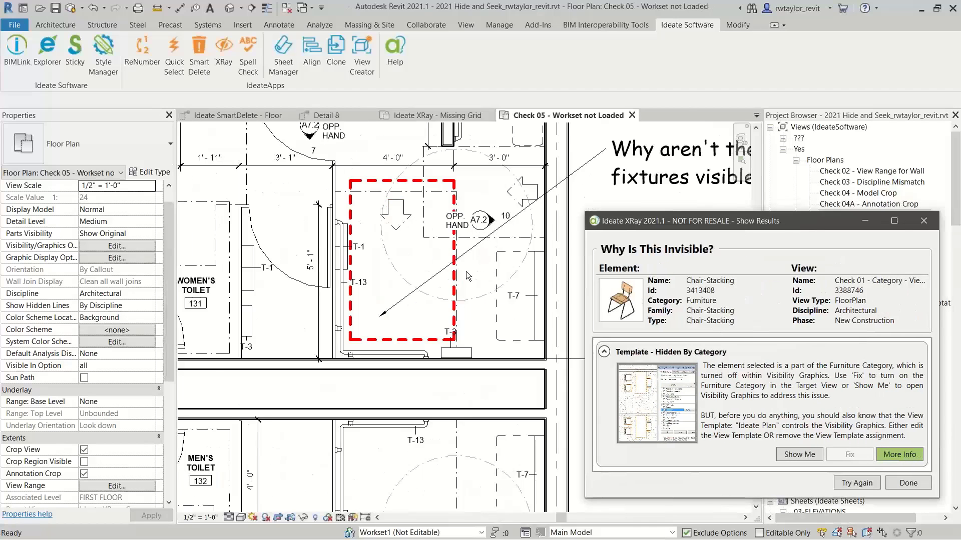
pyautogui.moveTo(355, 324); pyautogui.dragTo(342, 328, button='middle')
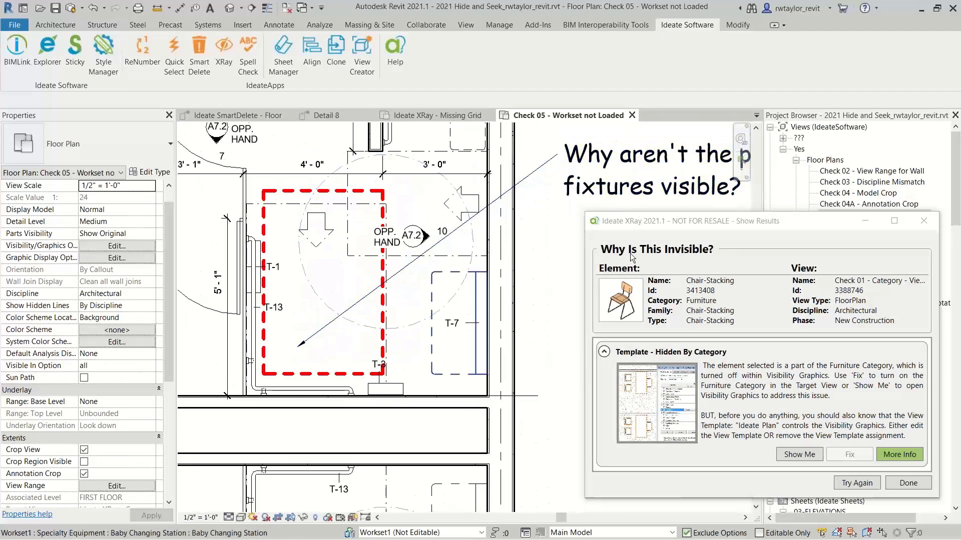
pyautogui.moveTo(721, 224); pyautogui.dragTo(563, 84)
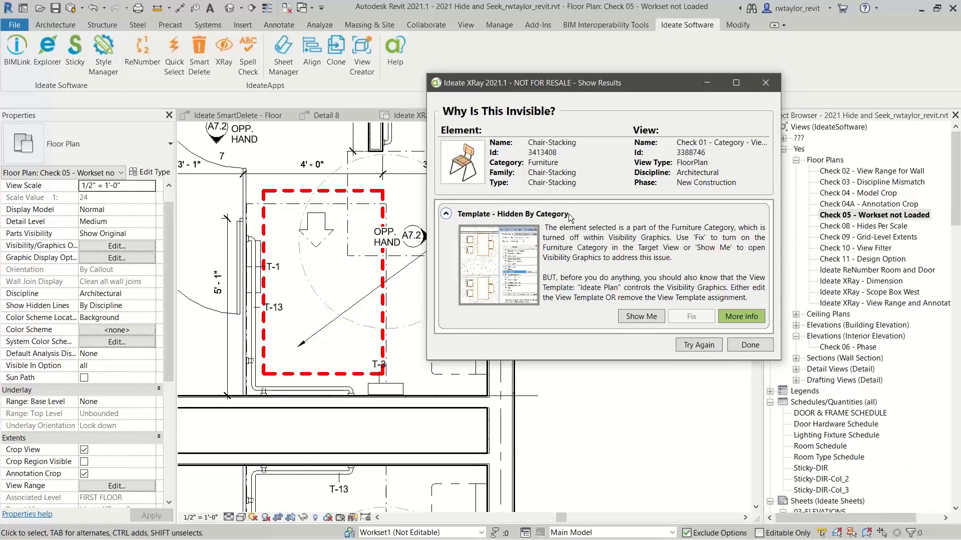
# - Restart the XRay search with the Selection Wizard for a 3D model element, using a crossing box around the red dashed area
pyautogui.click(697, 346)
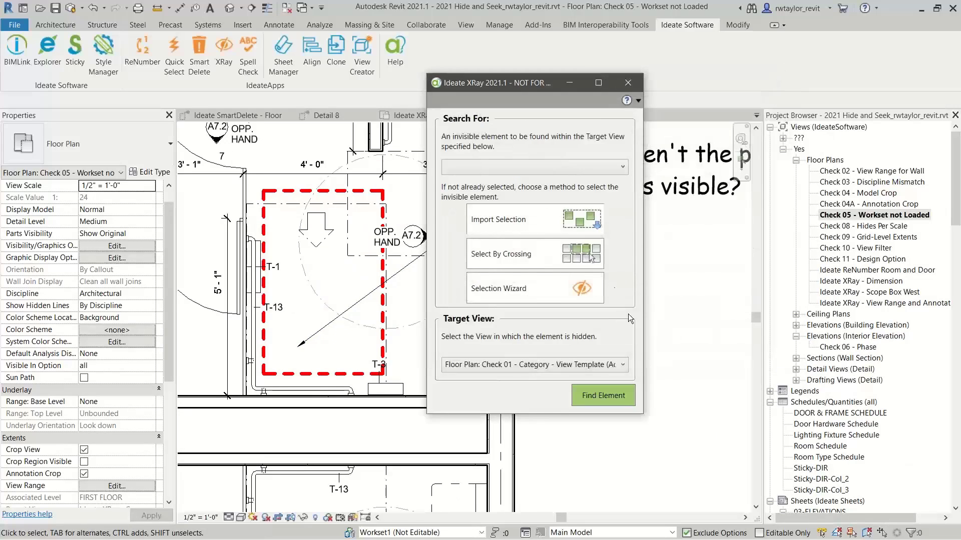
pyautogui.click(536, 289)
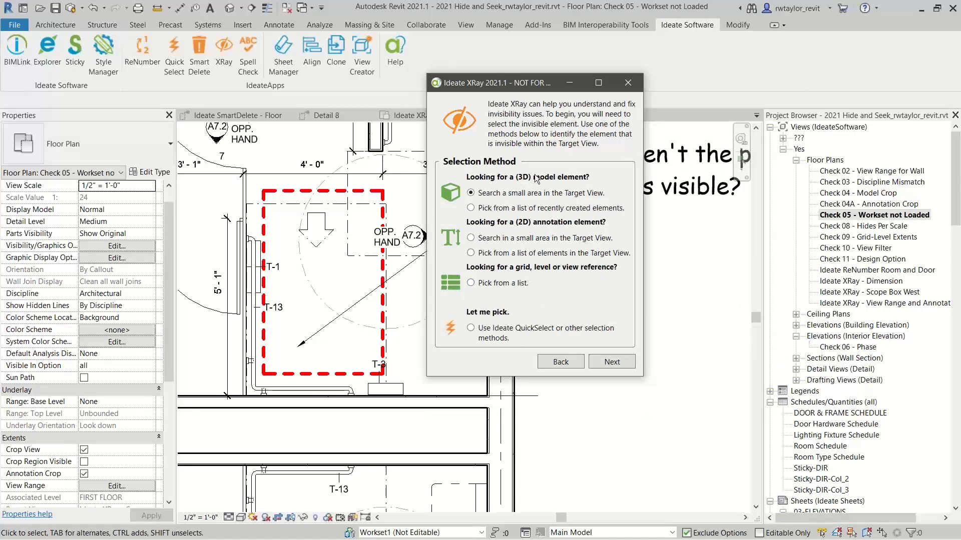
pyautogui.click(605, 364)
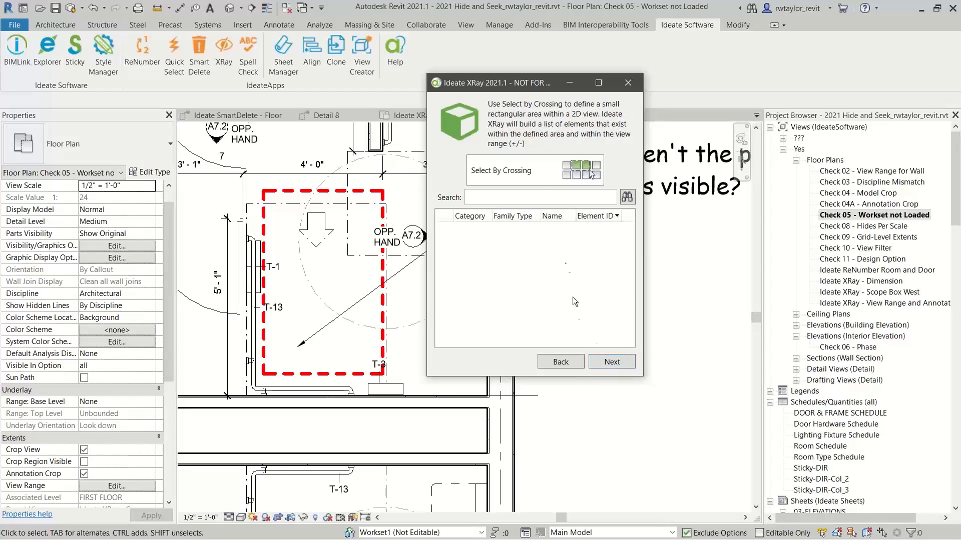
pyautogui.click(539, 173)
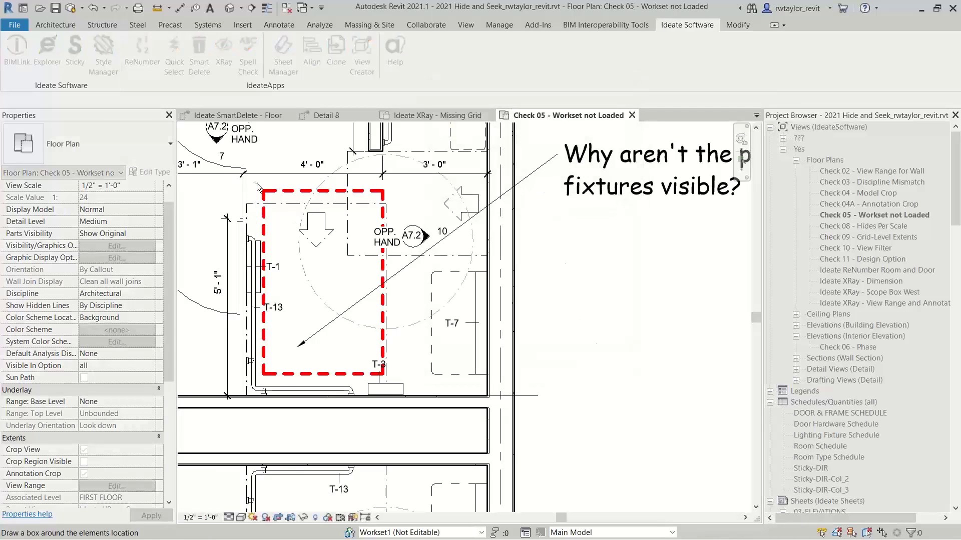
pyautogui.moveTo(255, 184); pyautogui.dragTo(395, 389)
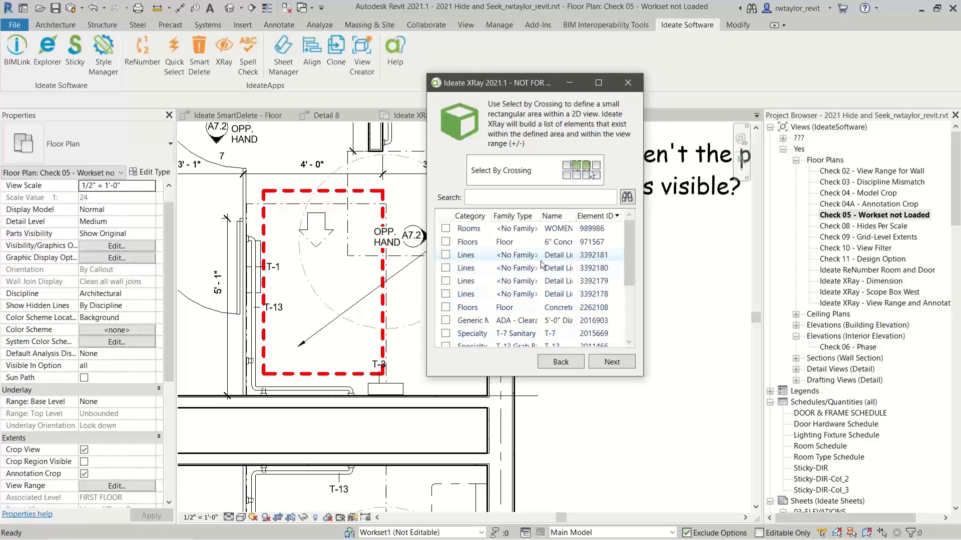
# - Sort the found elements by category and choose the Deluxe Toilet plumbing fixture as the invisible element
pyautogui.click(477, 217)
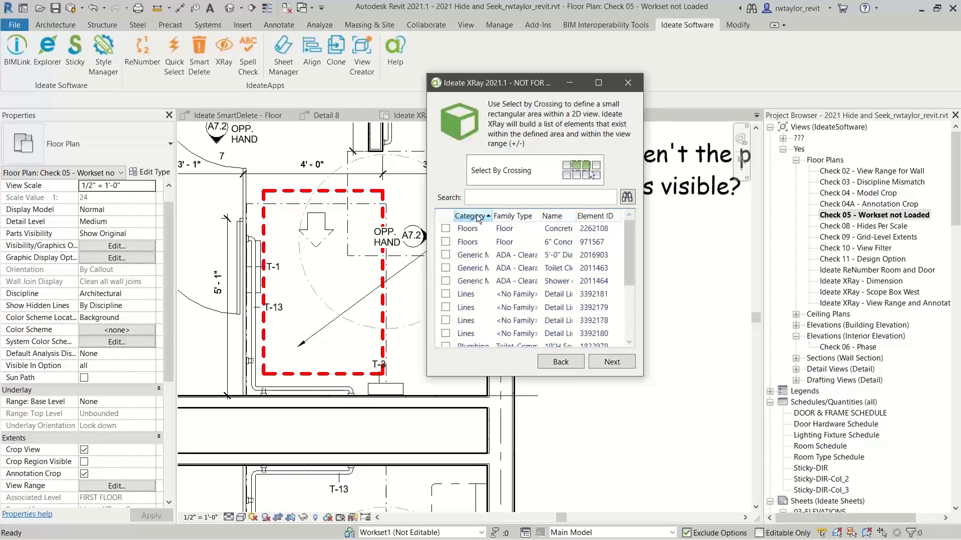
pyautogui.click(513, 217)
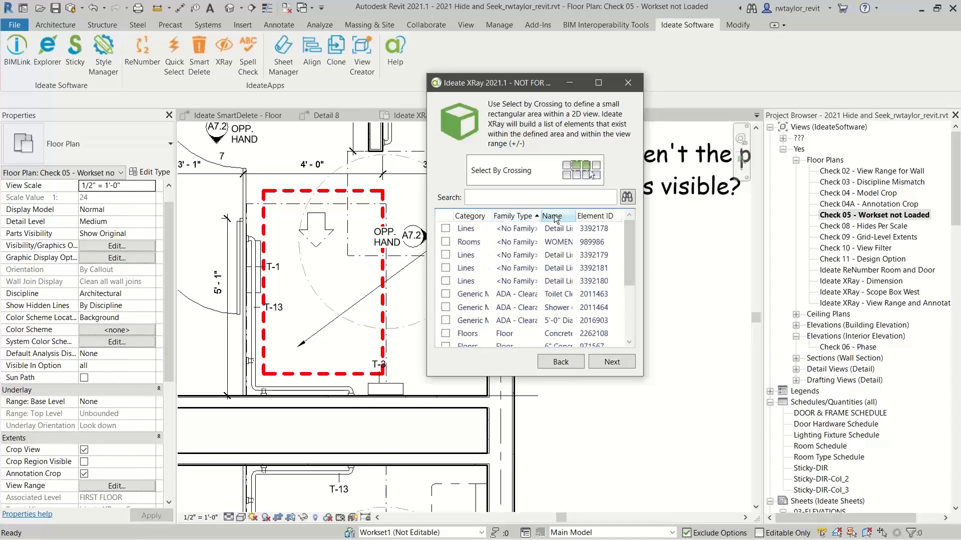
pyautogui.click(476, 216)
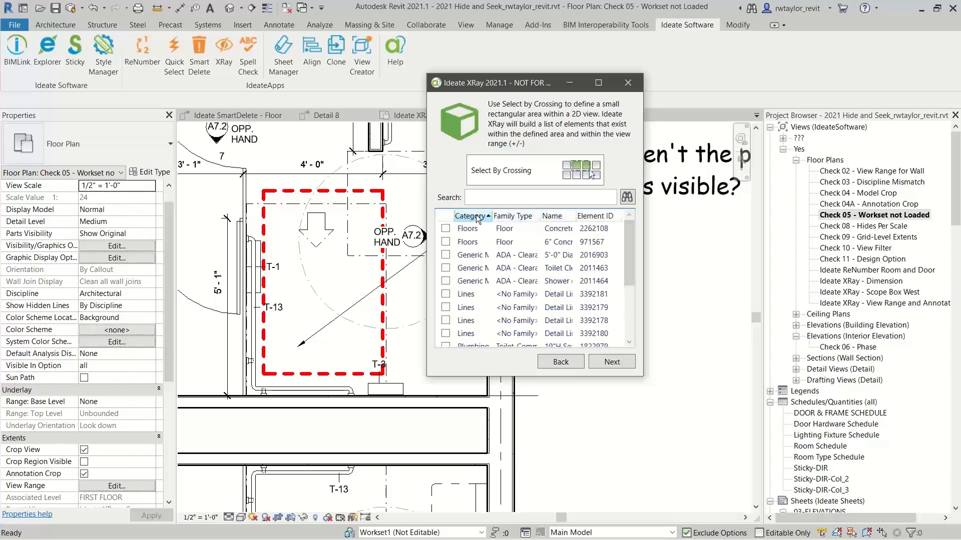
pyautogui.moveTo(630, 248); pyautogui.dragTo(629, 305)
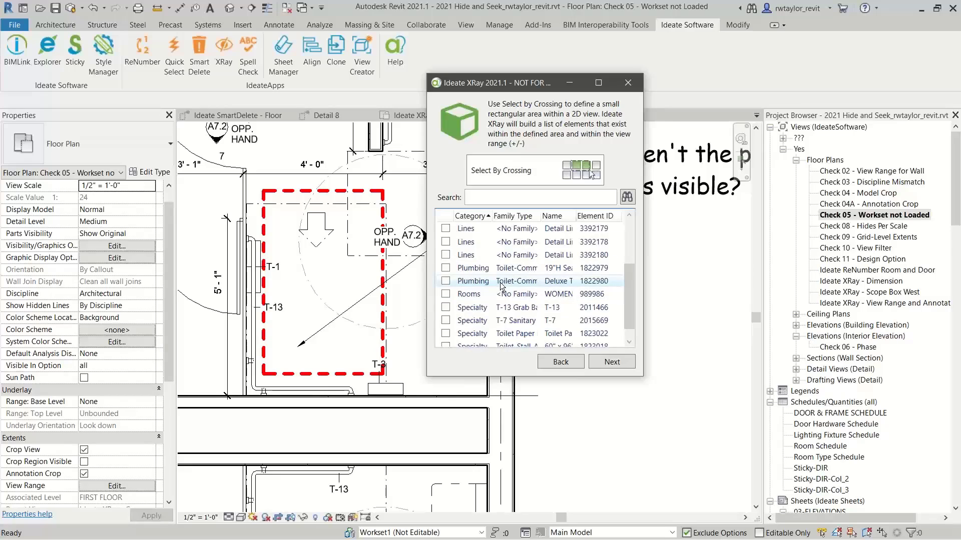
pyautogui.click(446, 281)
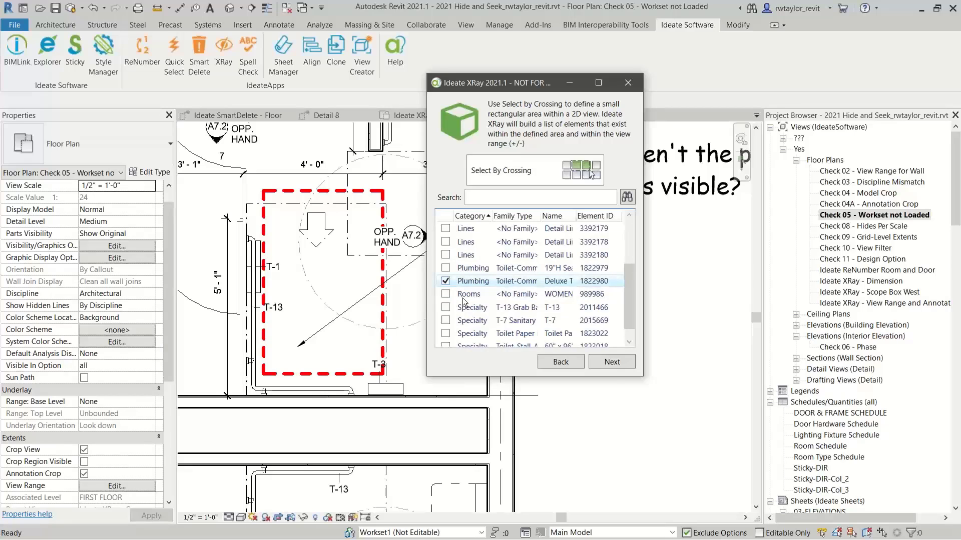
pyautogui.click(612, 361)
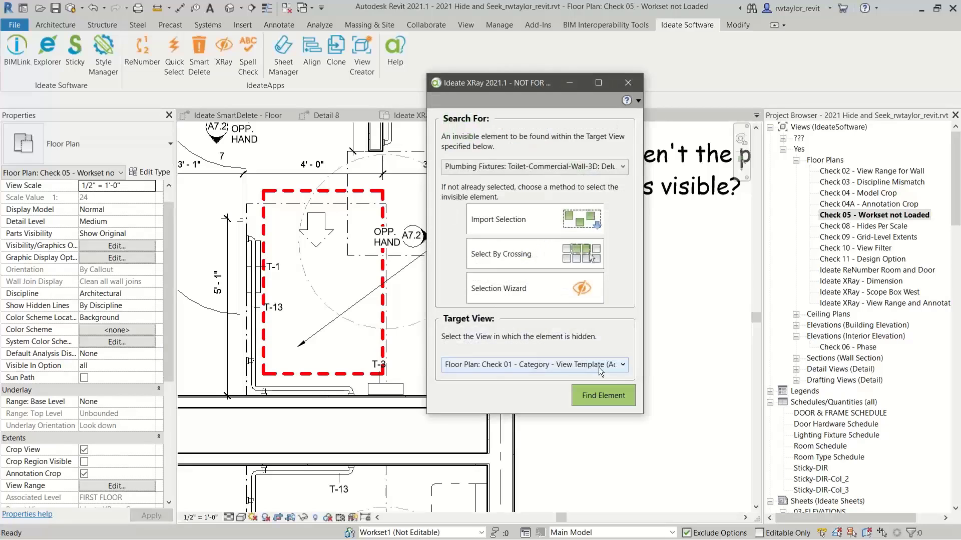
# - Set the target view to Floor Plan: Check 05 - Workset not Loaded and find why the toilet is invisible
pyautogui.click(545, 368)
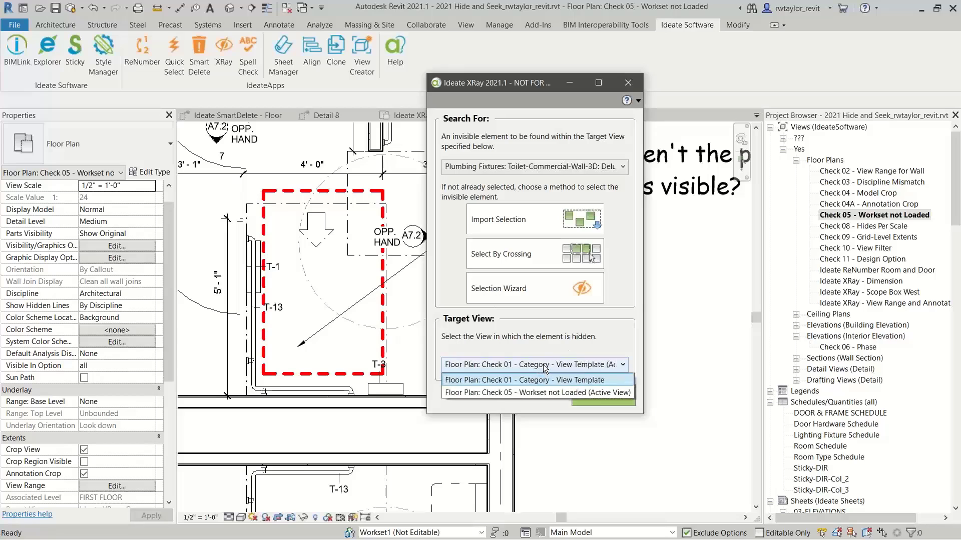
pyautogui.click(509, 394)
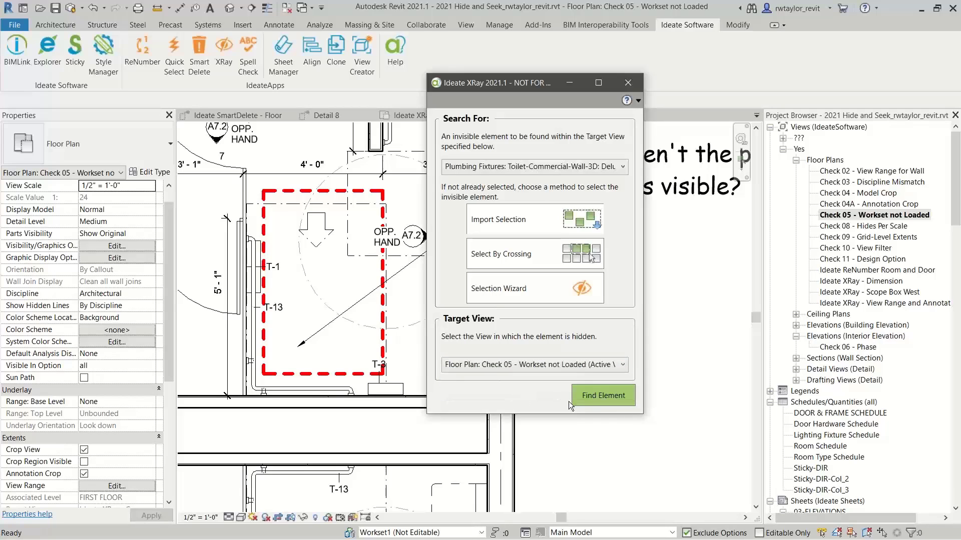
pyautogui.click(598, 396)
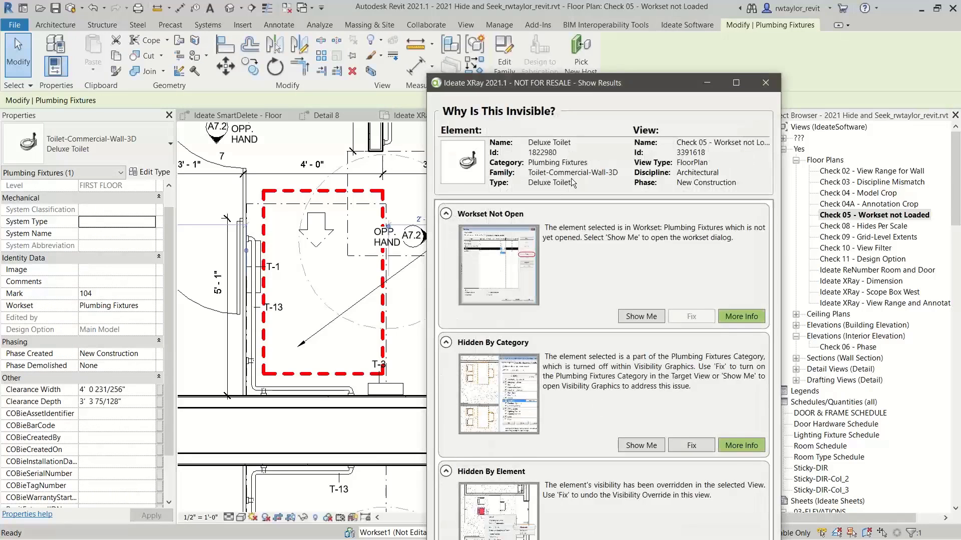
# - Fix the toilet's Hidden By Element override using the Fix only option
pyautogui.moveTo(589, 87); pyautogui.dragTo(560, 33)
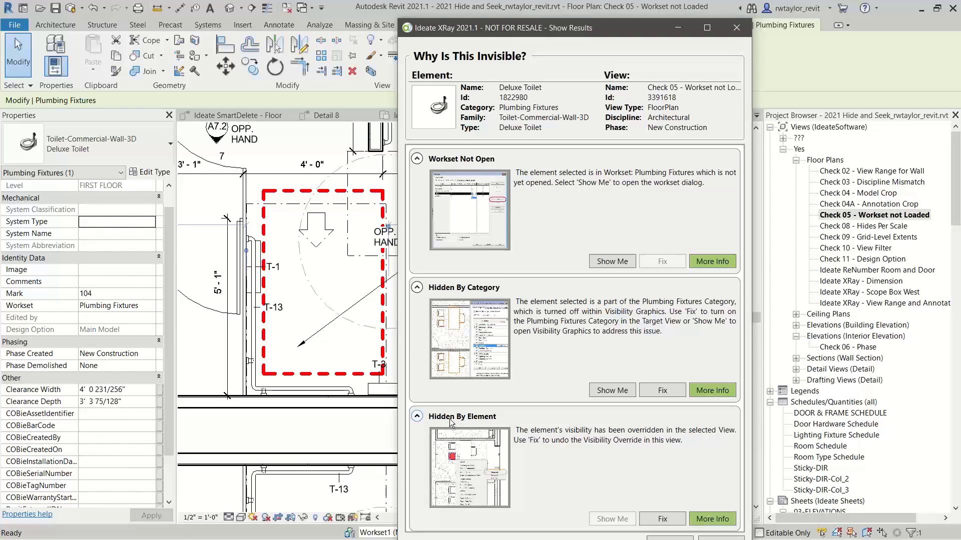
pyautogui.click(660, 519)
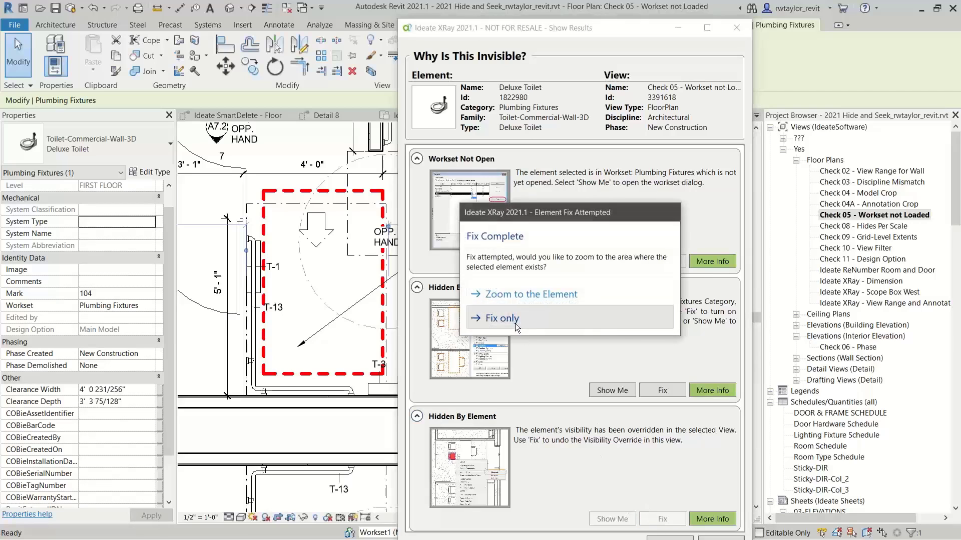
pyautogui.click(501, 319)
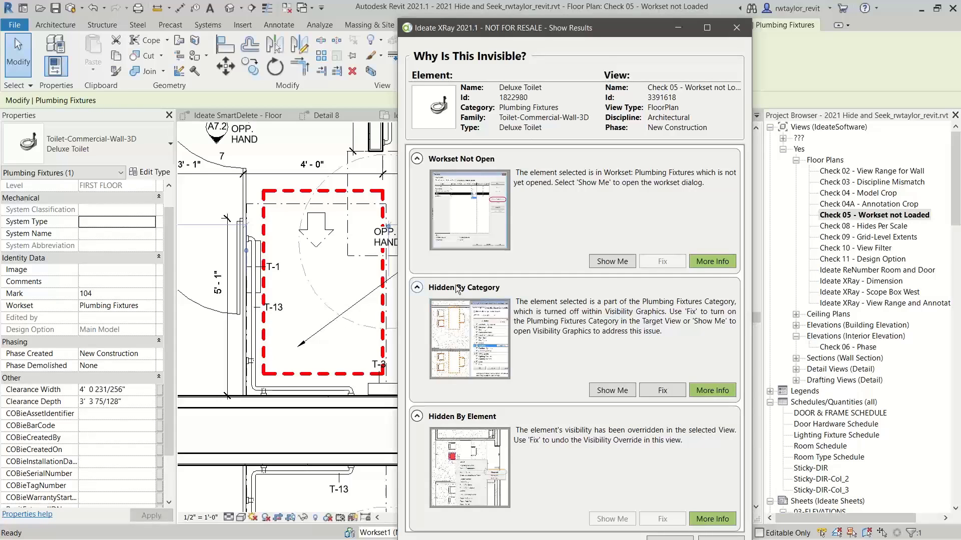
# - Turn on the Plumbing Fixtures model category in the floor plan's Visibility/Graphic Overrides, starting from the Hidden By Category result
pyautogui.click(615, 390)
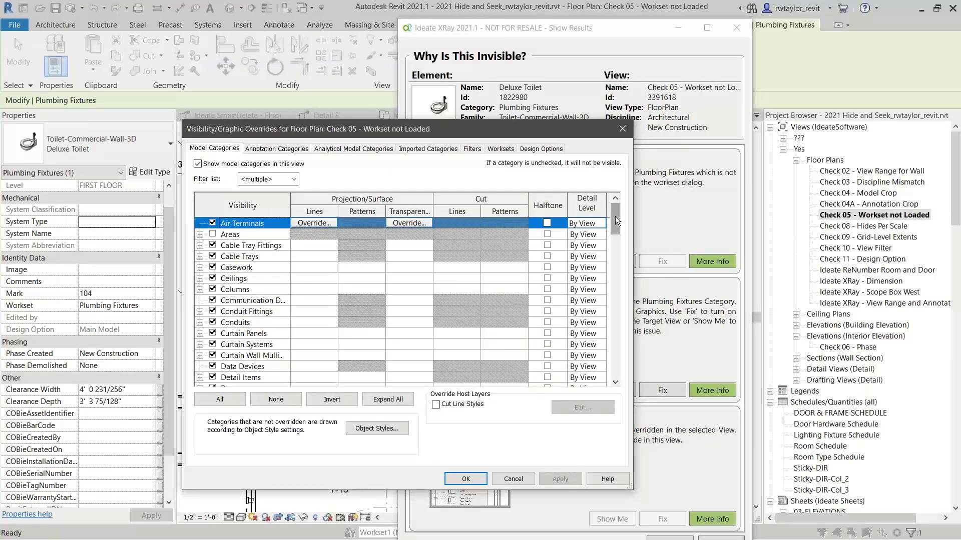
pyautogui.moveTo(616, 219); pyautogui.dragTo(618, 300)
pyautogui.click(212, 345)
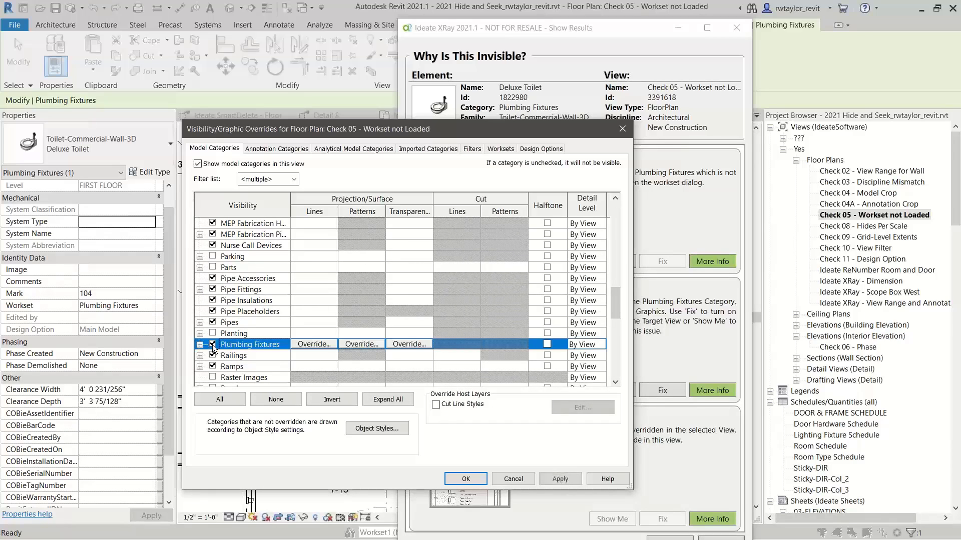
pyautogui.click(453, 481)
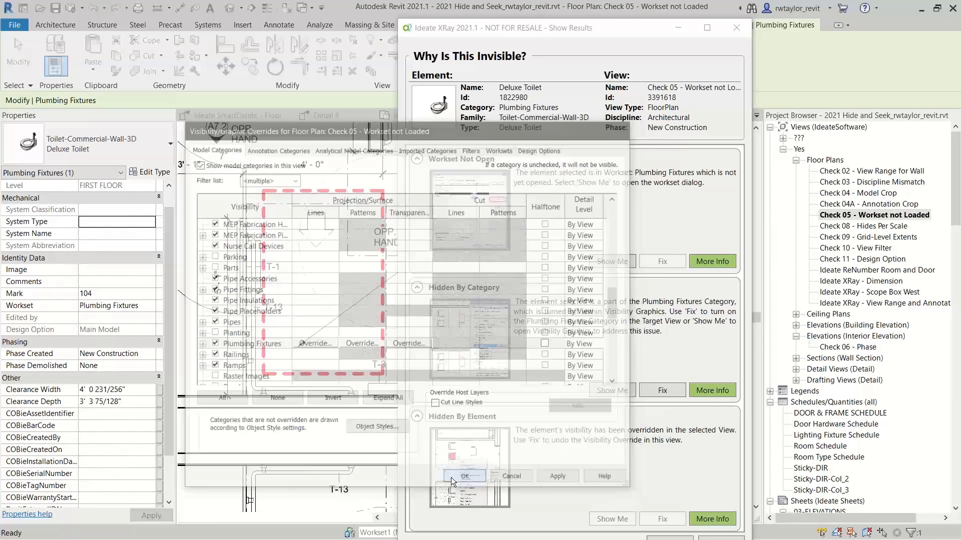
pyautogui.click(305, 291)
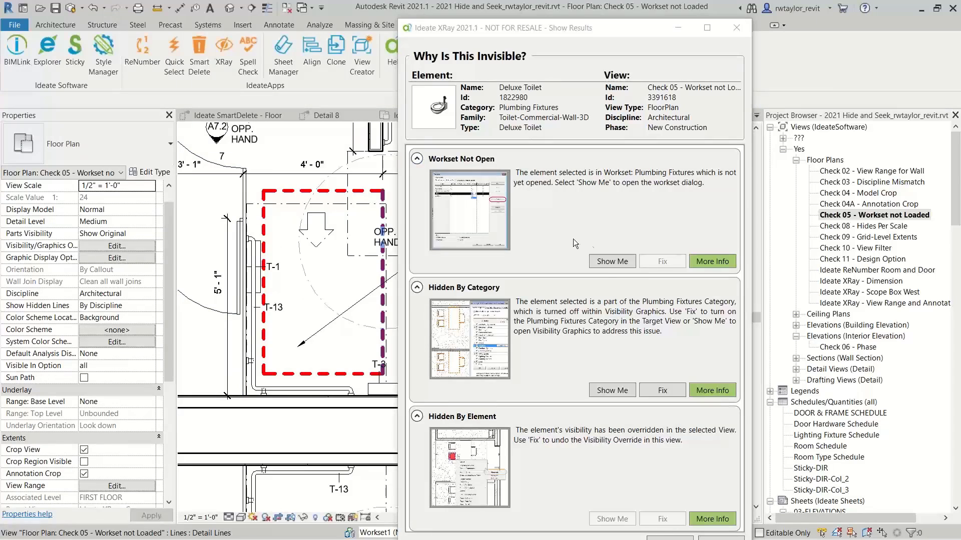
# - Open the Plumbing Fixtures workset from the Workset Not Open result and check the toilets in the plan
pyautogui.click(605, 263)
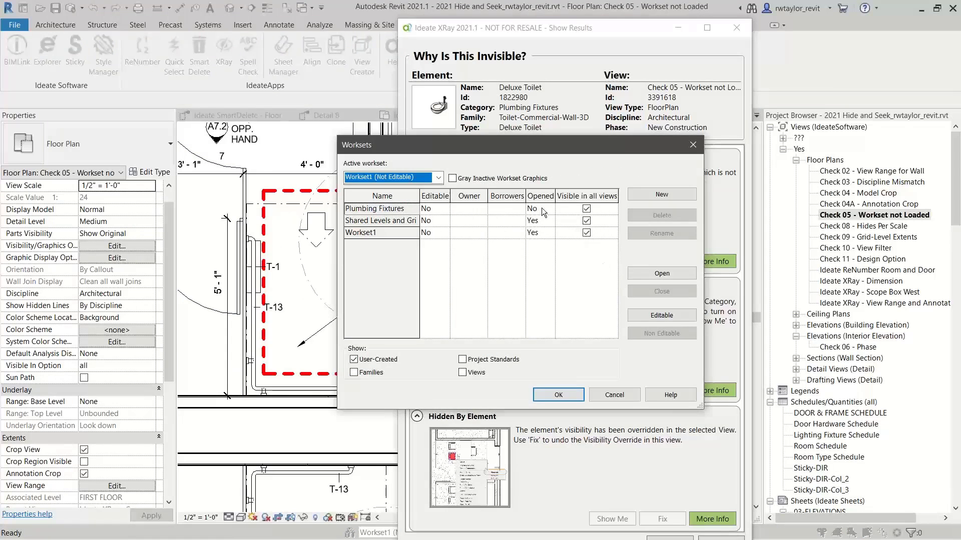
pyautogui.click(543, 208)
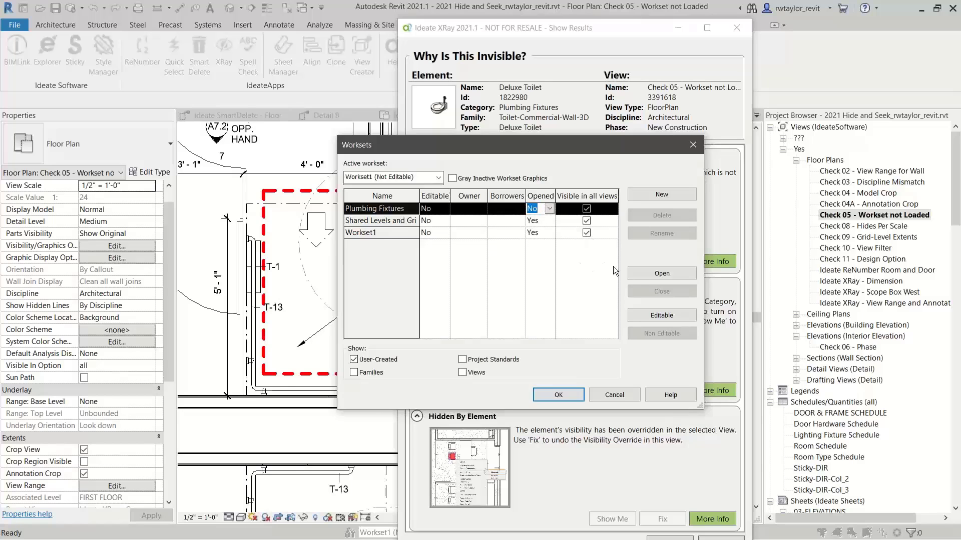
pyautogui.click(651, 274)
pyautogui.click(557, 394)
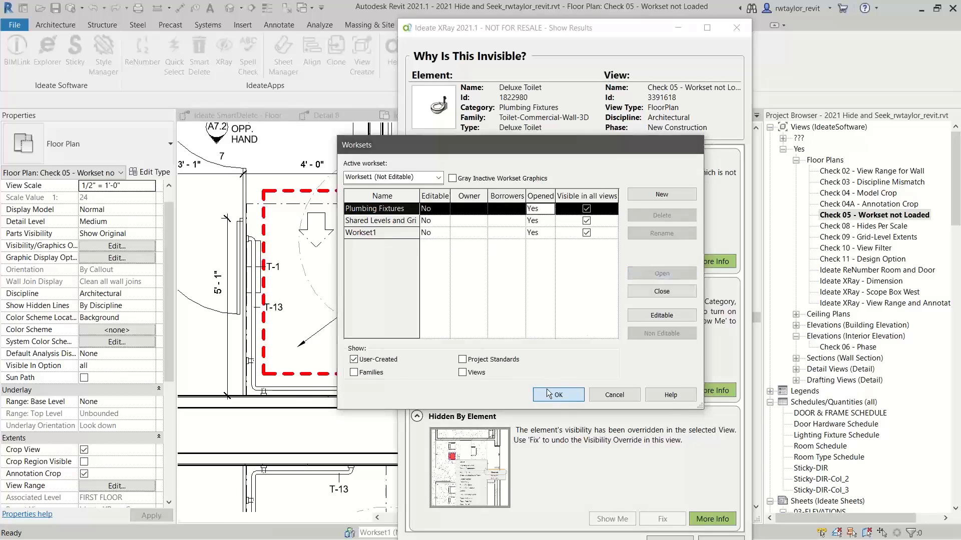
pyautogui.scroll(4, 317, 404)
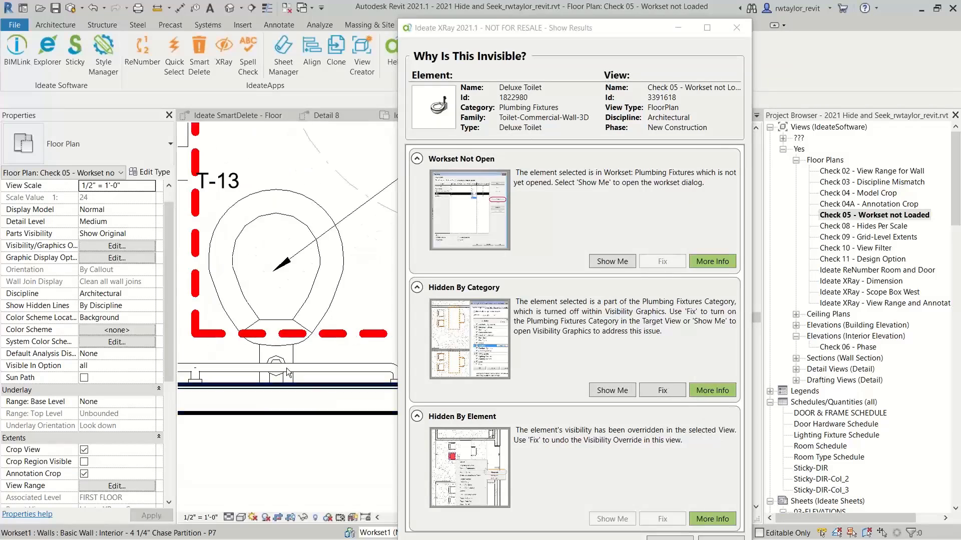
pyautogui.scroll(-7, 292, 339)
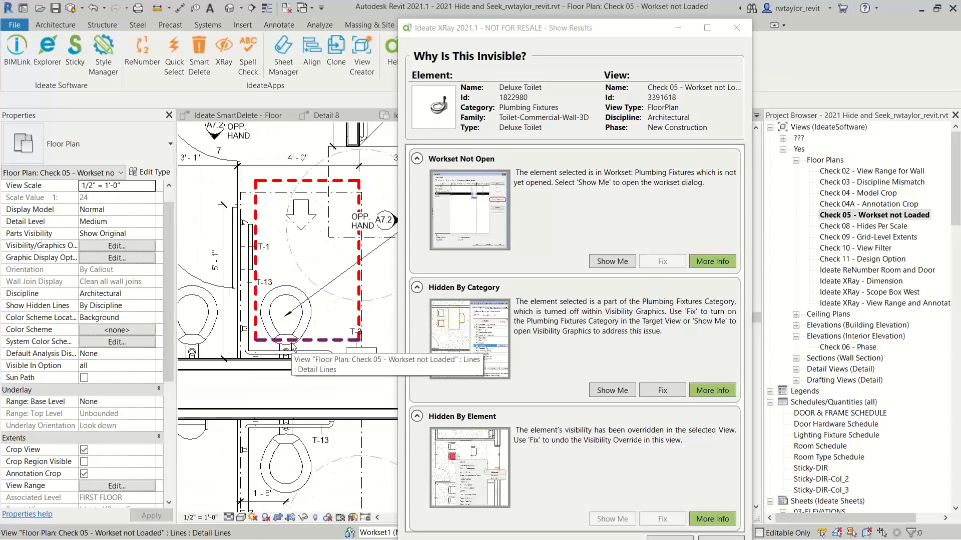
pyautogui.scroll(-2, 298, 344)
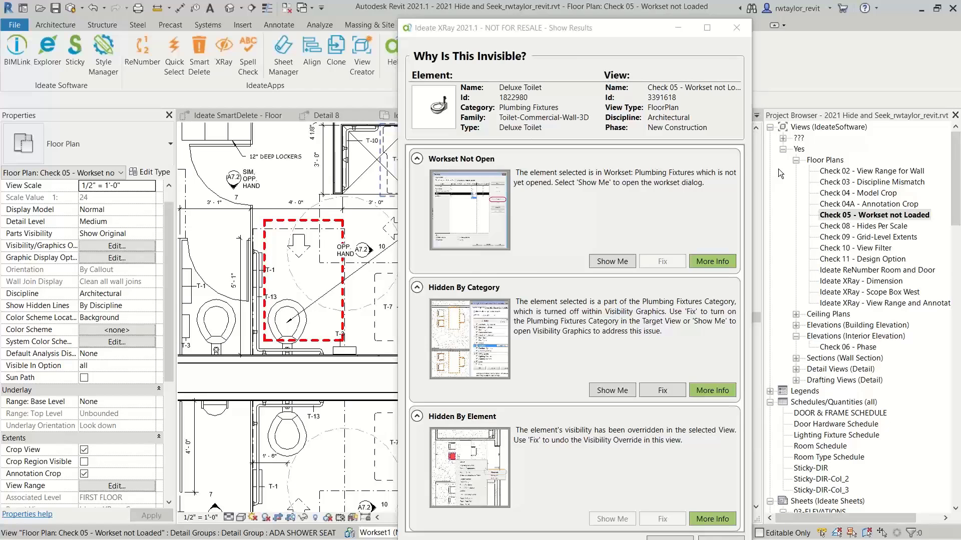
# - Close the XRay results and fit the entire Check 05 floor plan in the view
pyautogui.click(737, 29)
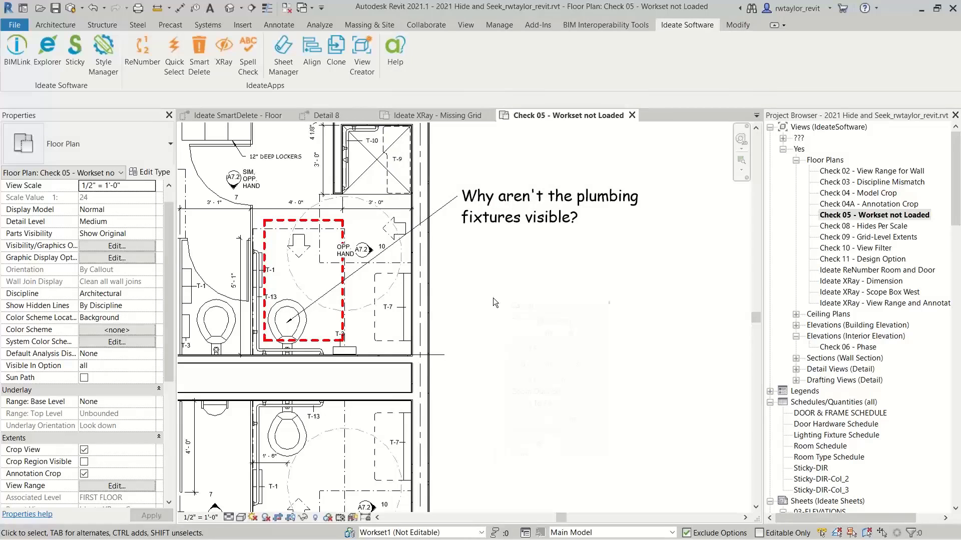
pyautogui.rightClick(493, 298)
pyautogui.click(527, 404)
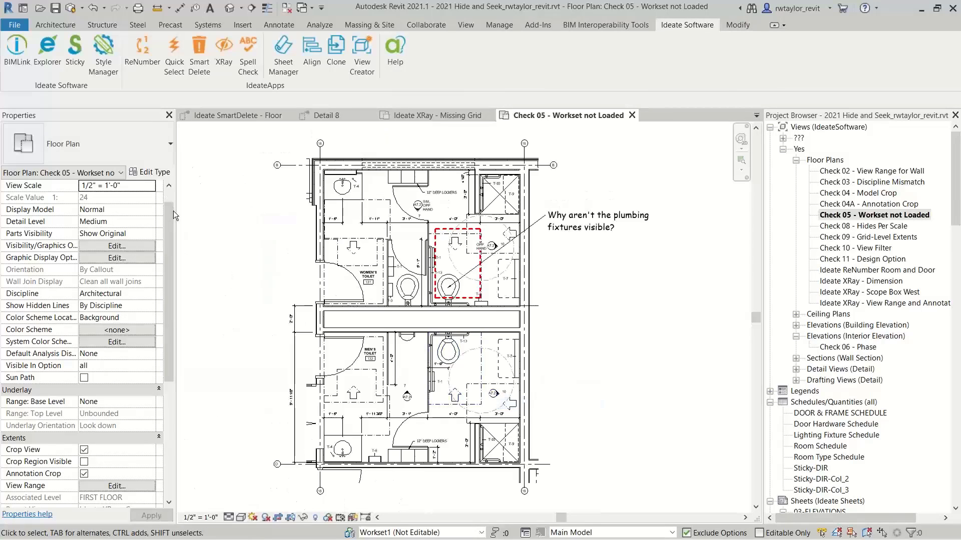
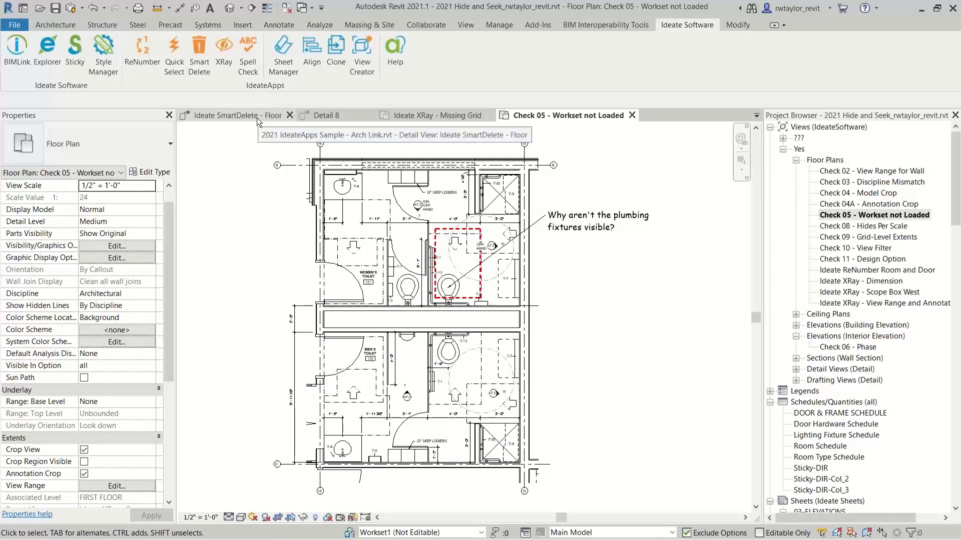
# - Switch to the IdeateApps Sample - Arch Link project and open the Ideate ReNumber Room and Door floor plan
pyautogui.click(256, 118)
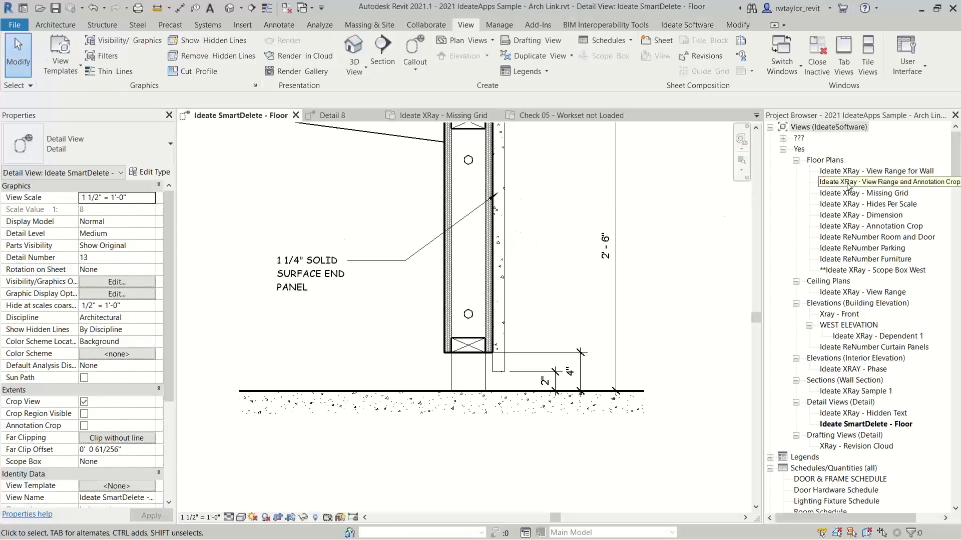
pyautogui.click(857, 238)
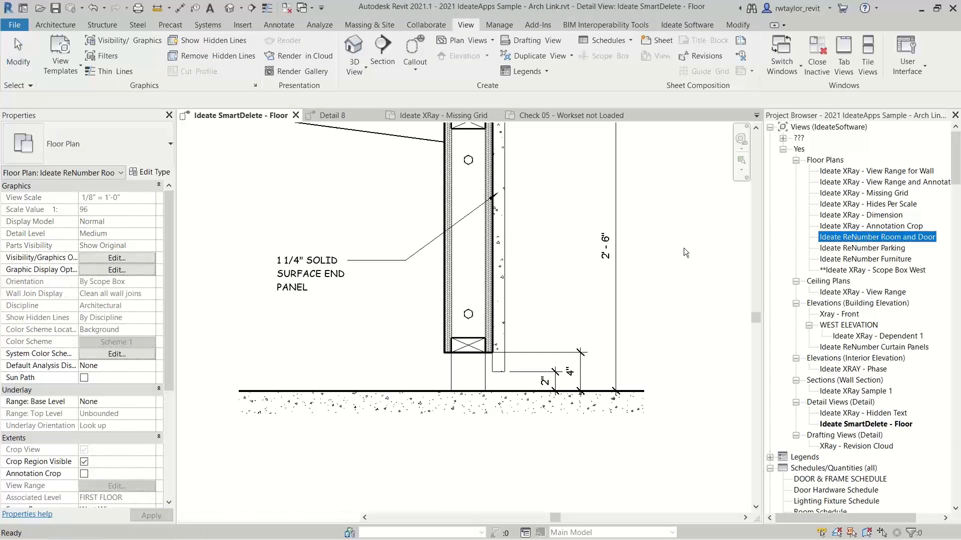
pyautogui.doubleClick(857, 237)
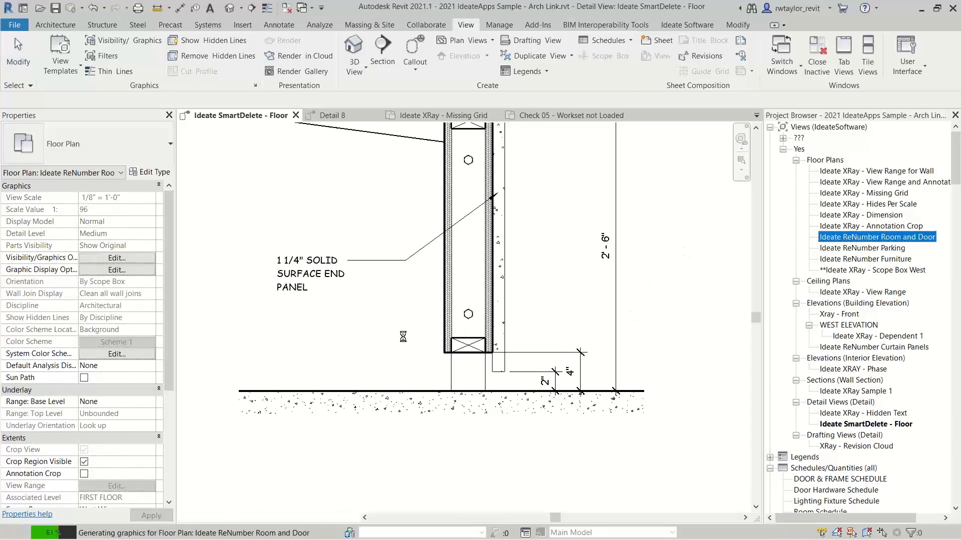
pyautogui.moveTo(309, 256); pyautogui.dragTo(391, 328, button='middle')
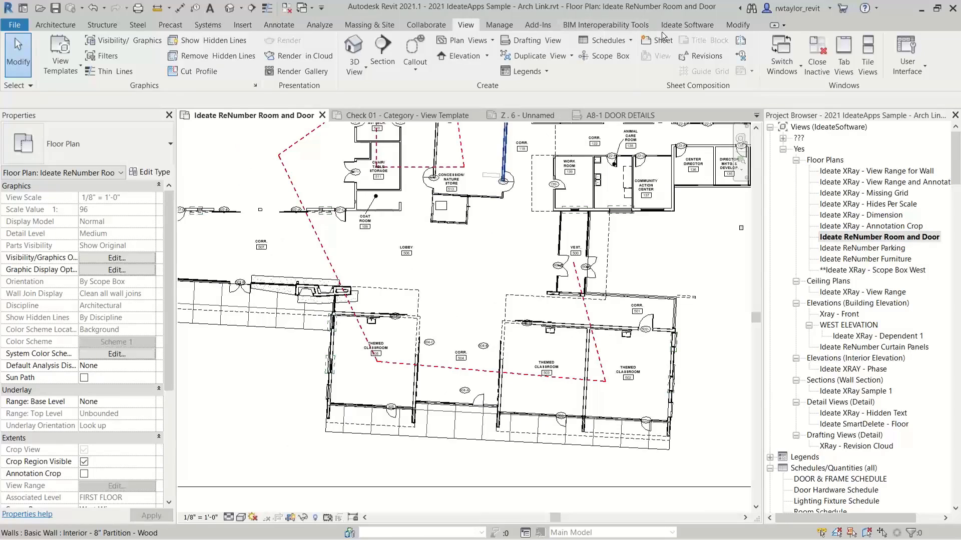
# - Start Ideate ReNumber, choose the *Rooms rule and open its definition for editing
pyautogui.click(686, 25)
pyautogui.click(159, 74)
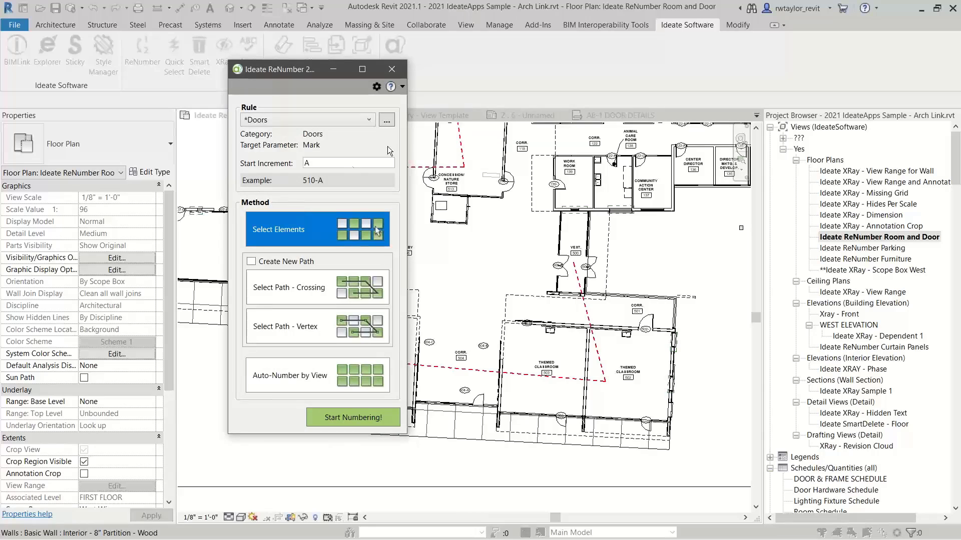
pyautogui.click(360, 119)
pyautogui.click(350, 143)
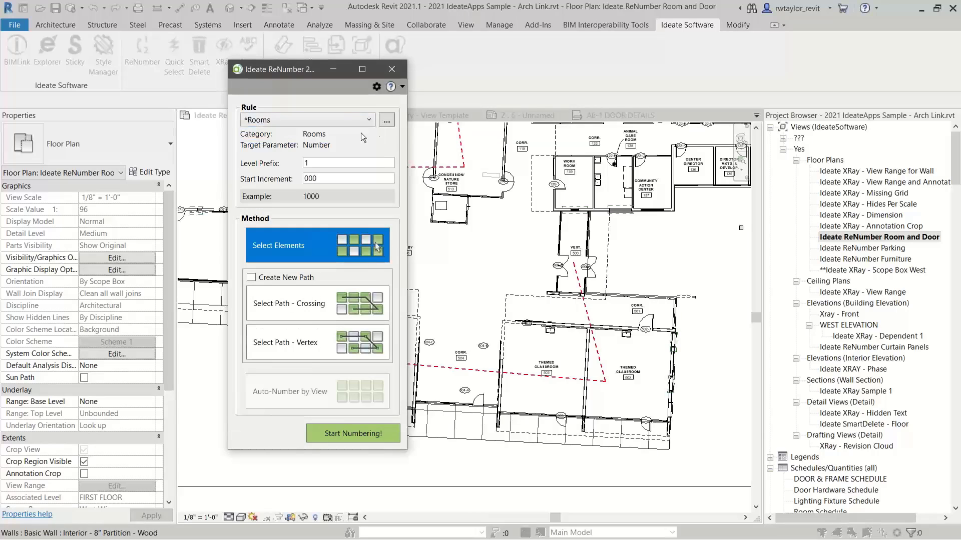
pyautogui.click(387, 121)
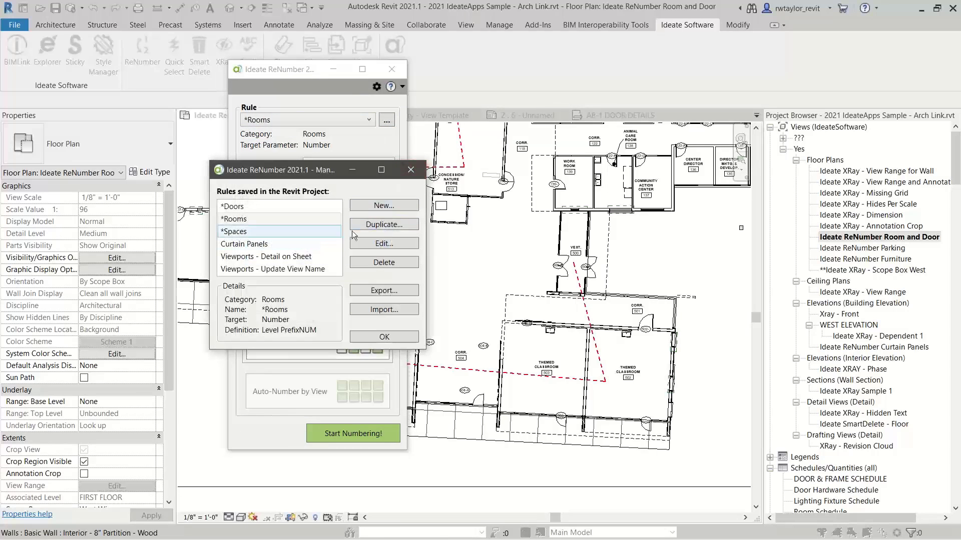
pyautogui.click(388, 243)
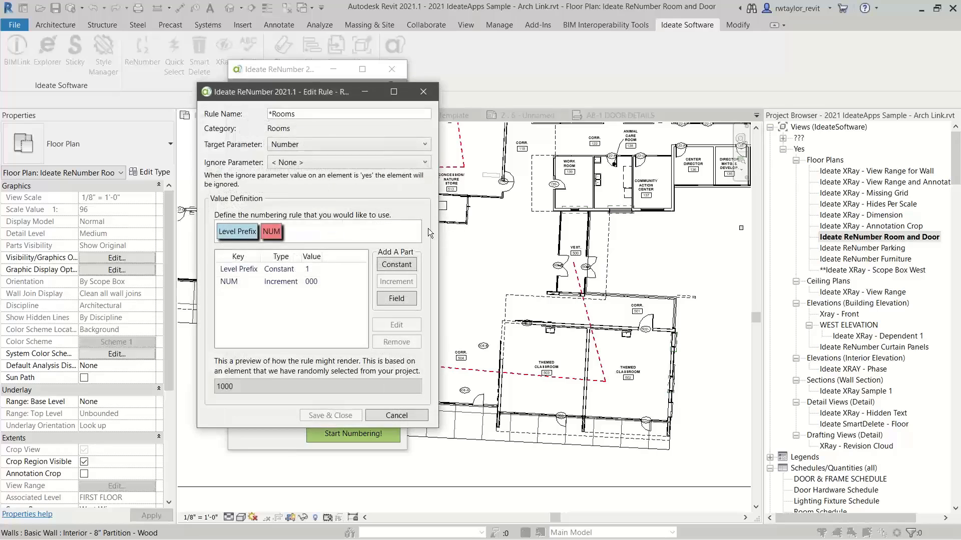
# - Add a field part named OC that reads the Occupant parameter to the *Rooms numbering rule
pyautogui.click(271, 232)
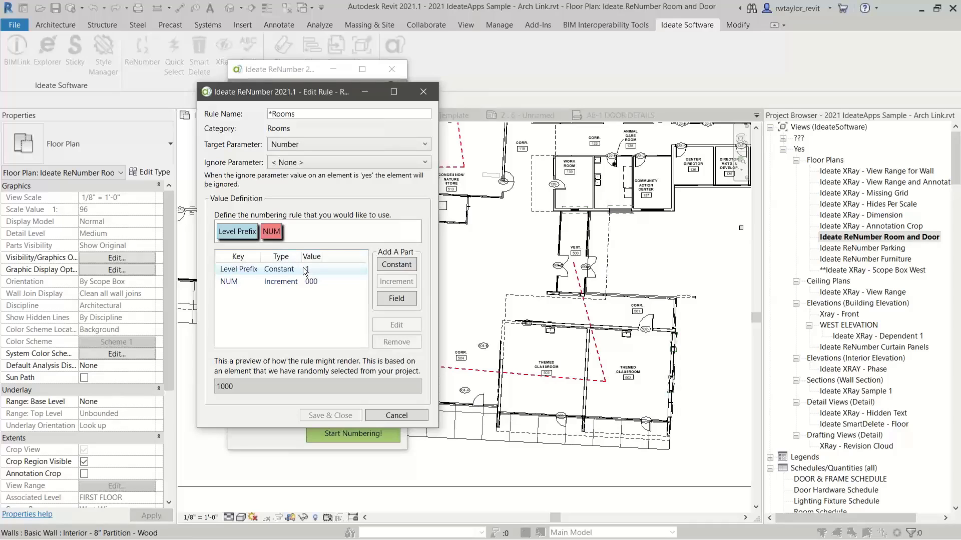
pyautogui.click(396, 299)
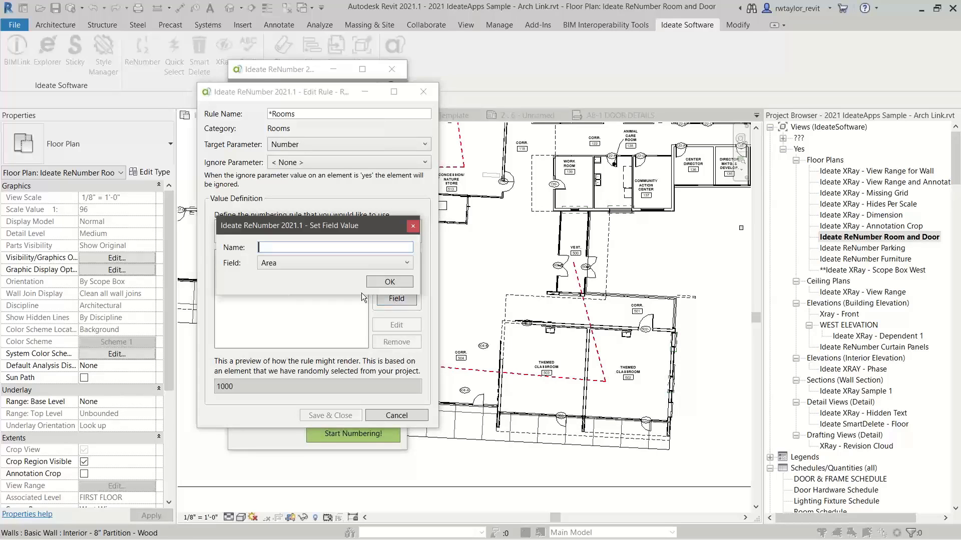
pyautogui.click(327, 263)
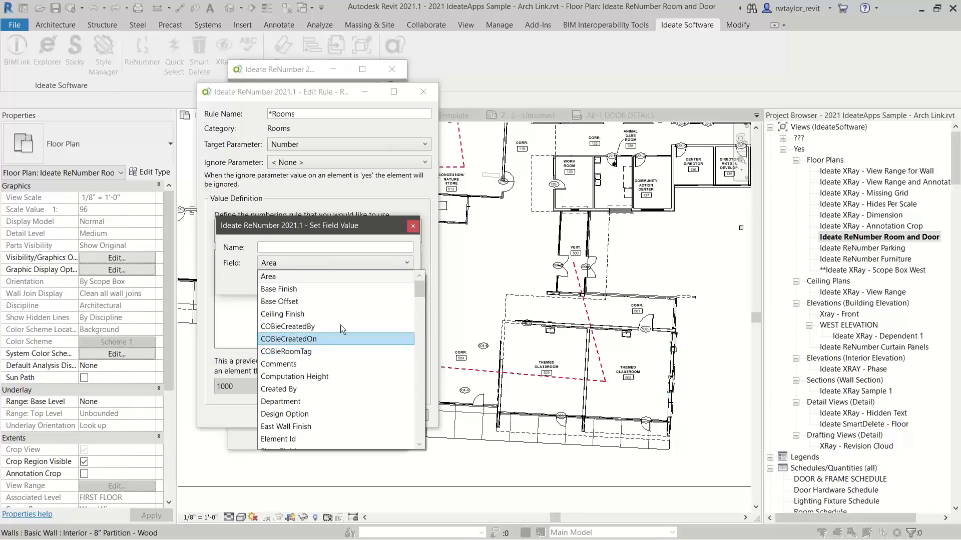
pyautogui.moveTo(420, 287); pyautogui.dragTo(418, 305)
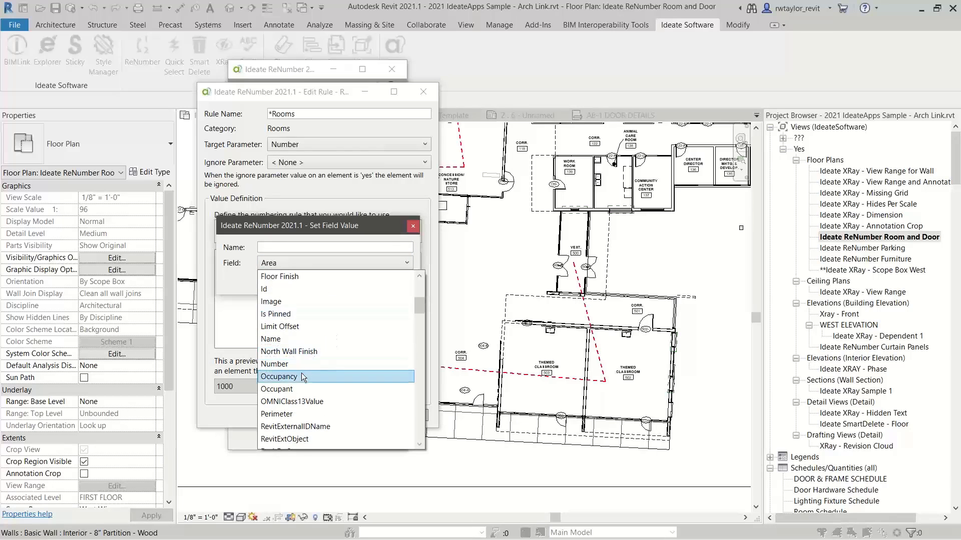
pyautogui.click(297, 389)
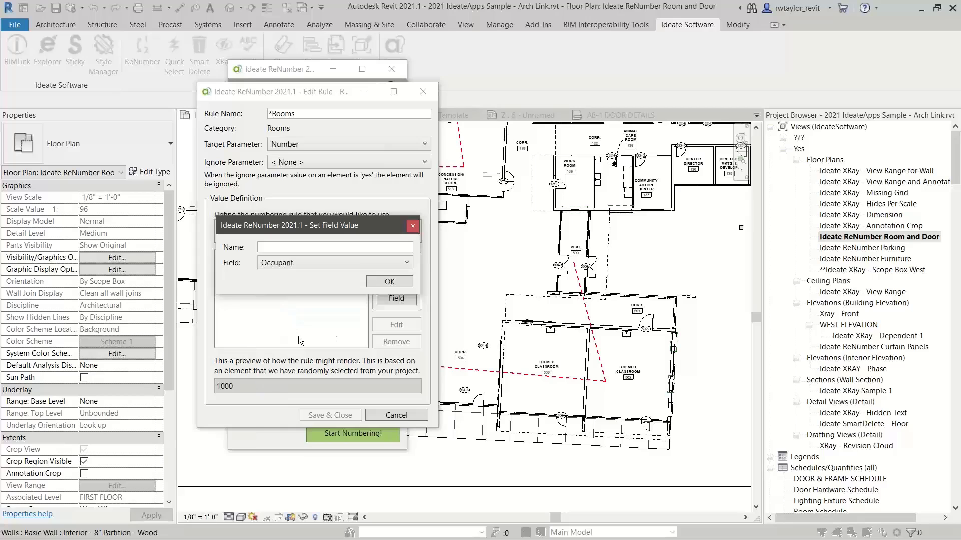
pyautogui.click(275, 248)
pyautogui.write('OC')
pyautogui.click(389, 282)
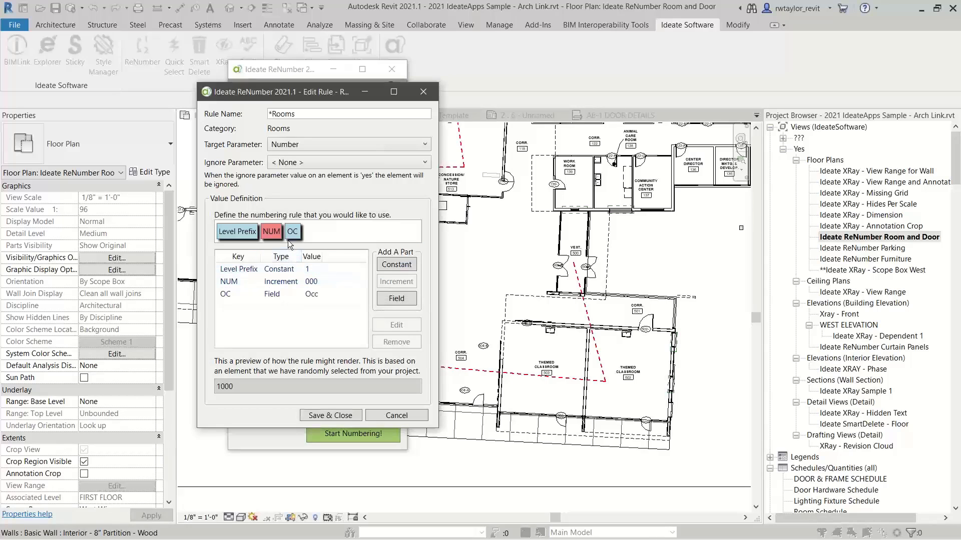
# - Add a constant "-" part to the rule and place it between the NUM and OC parts
pyautogui.click(397, 264)
pyautogui.write('-')
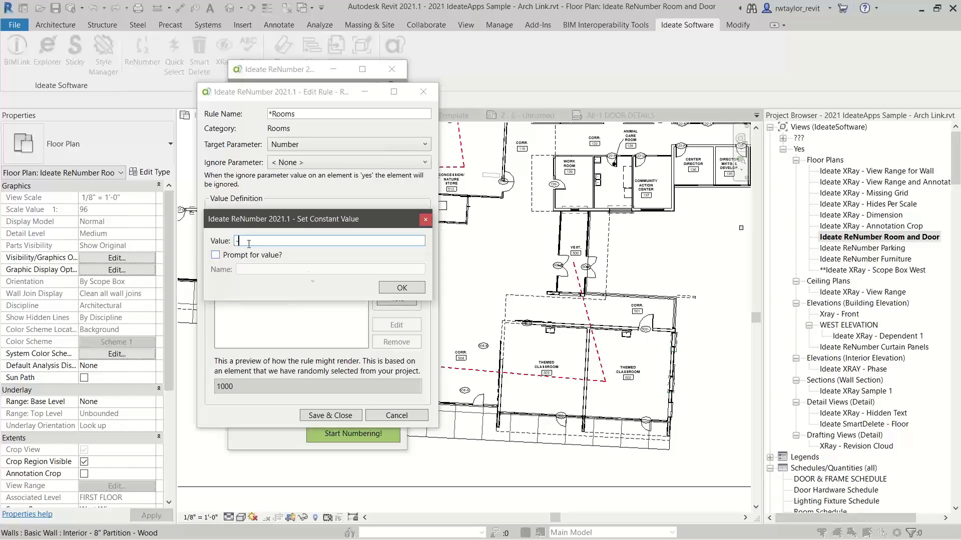
pyautogui.click(398, 290)
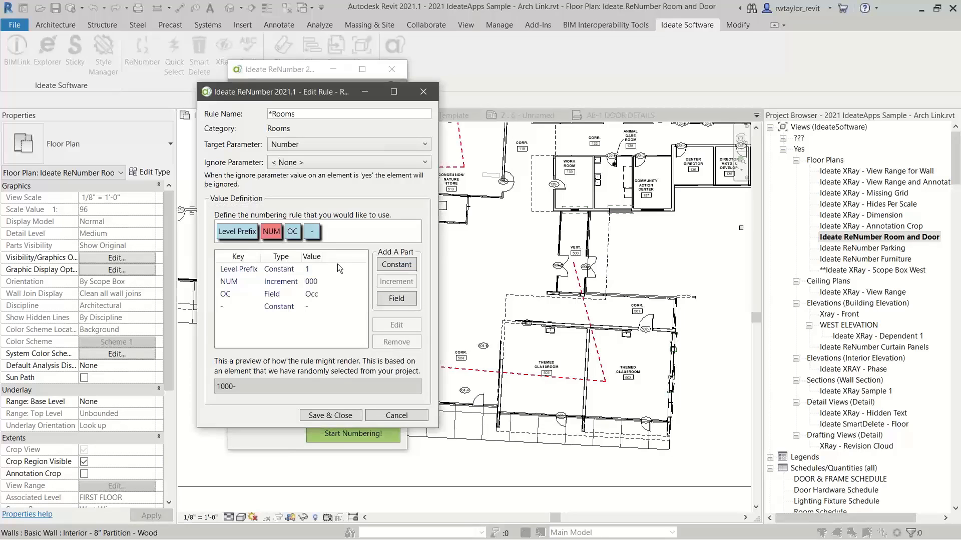
pyautogui.click(312, 233)
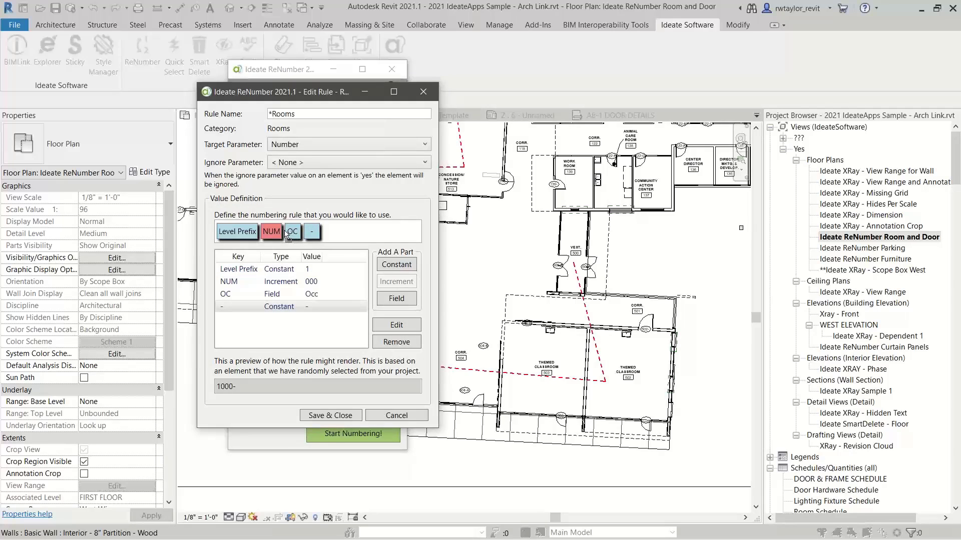
pyautogui.moveTo(285, 231); pyautogui.dragTo(283, 230)
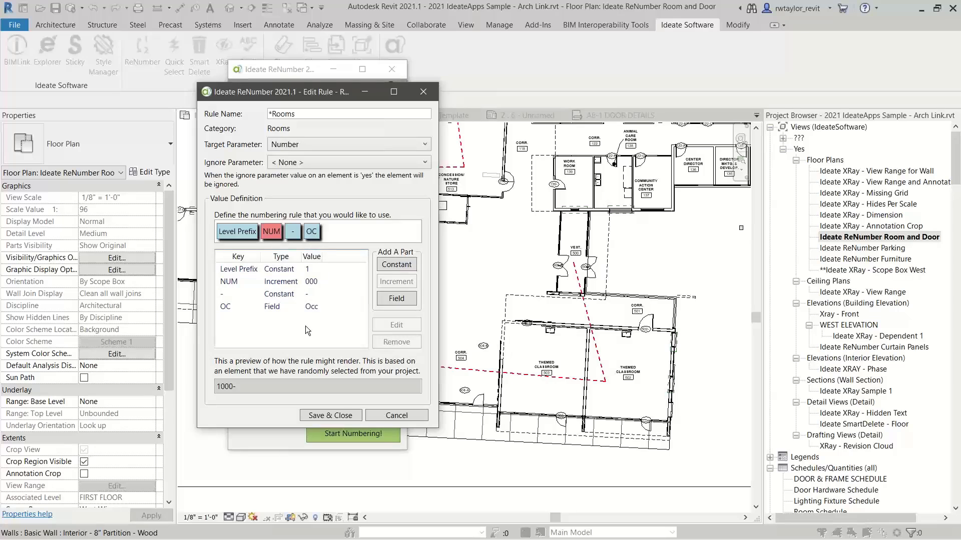
# - Set the increment size of the NUM part to 2 and save the *Rooms rule
pyautogui.doubleClick(274, 233)
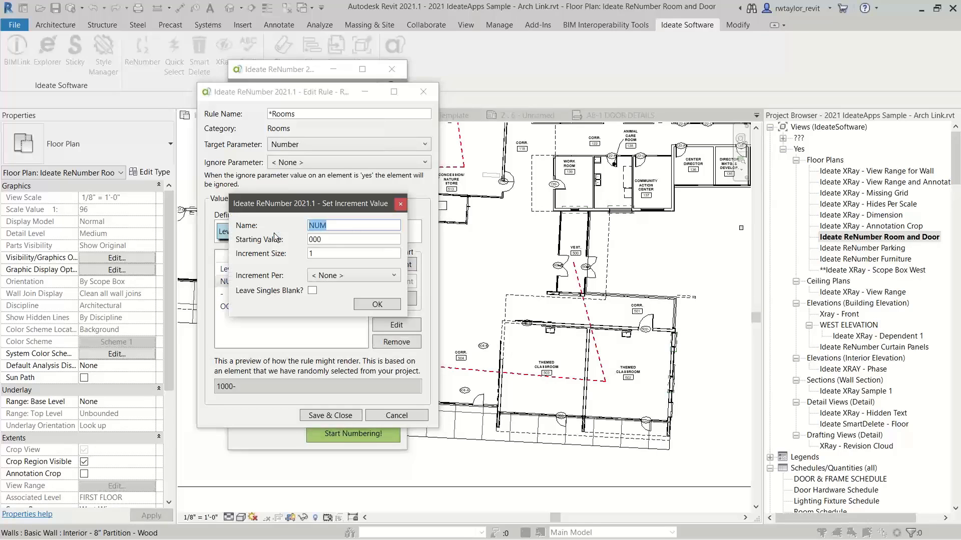
pyautogui.moveTo(334, 199); pyautogui.dragTo(455, 153)
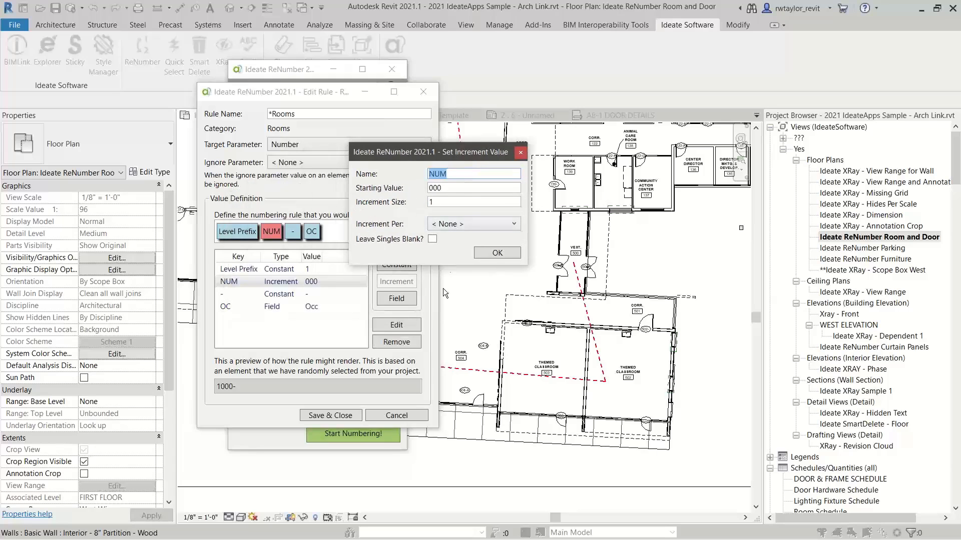
pyautogui.moveTo(438, 203); pyautogui.dragTo(419, 205)
pyautogui.write('2')
pyautogui.press('Tab')
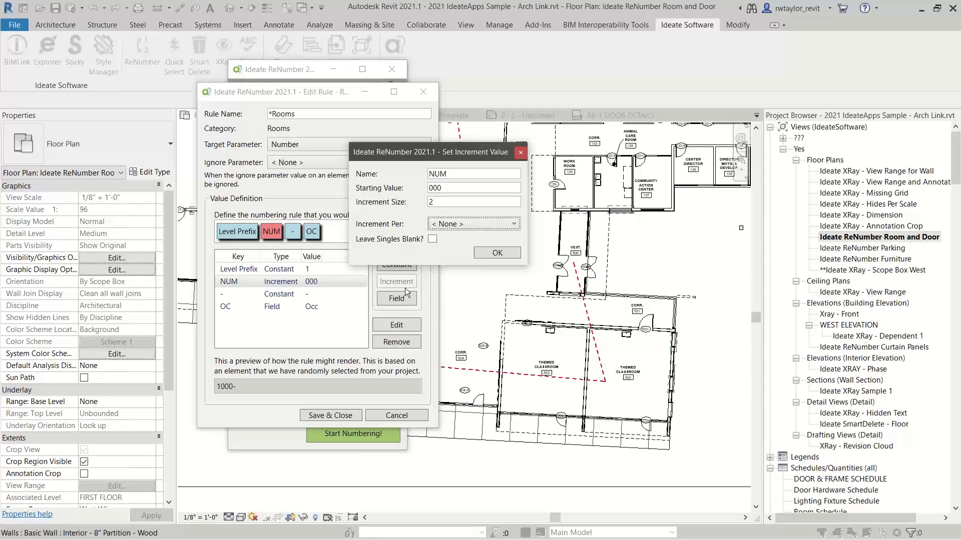
pyautogui.click(483, 252)
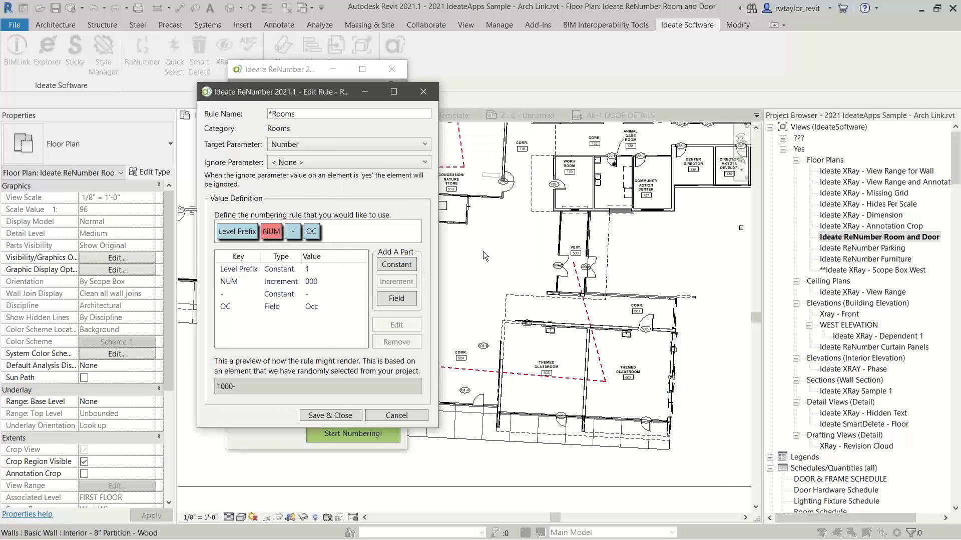
pyautogui.click(335, 415)
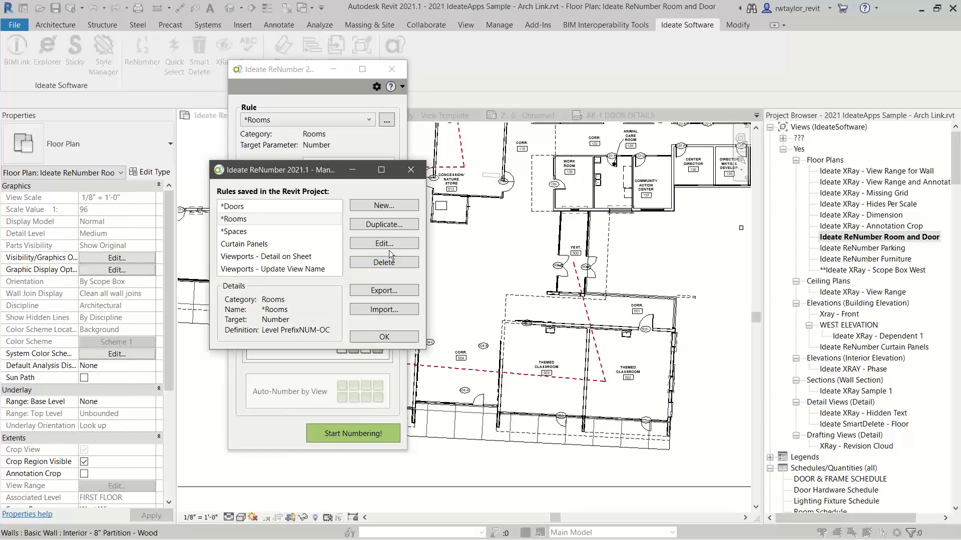
pyautogui.click(383, 337)
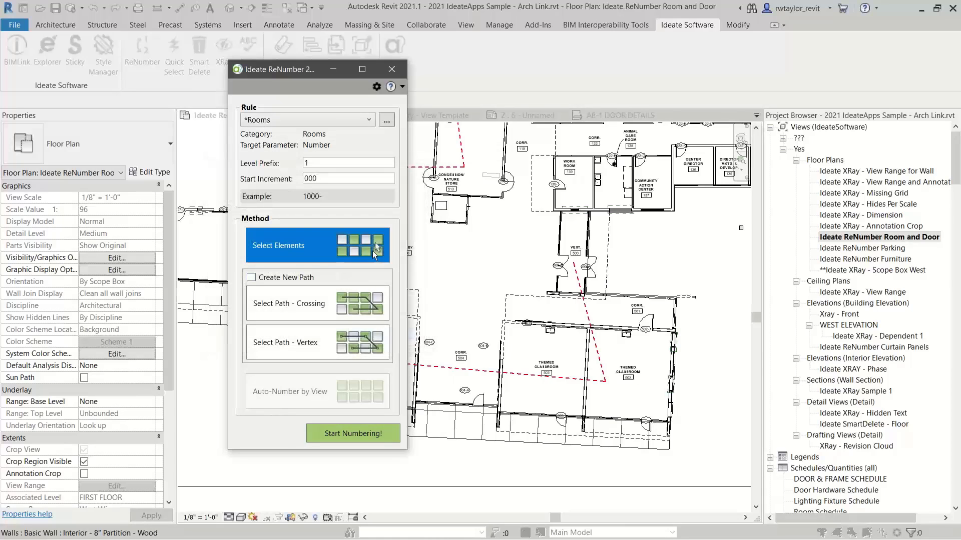
# - Renumber Themed Classrooms 502 and 503, in that order, with the *Rooms rule using the Select Elements method
pyautogui.click(342, 434)
pyautogui.scroll(5, 558, 343)
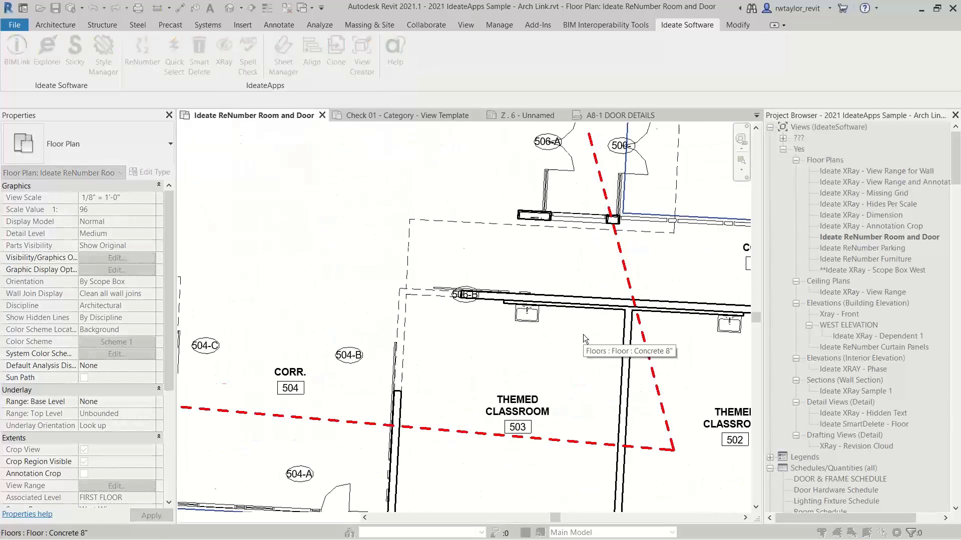
pyautogui.click(478, 351)
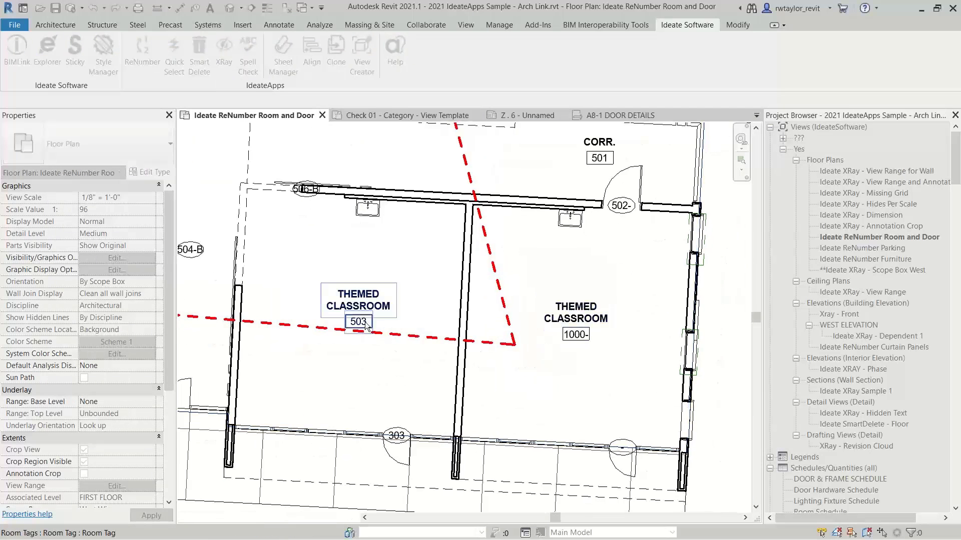
pyautogui.click(356, 296)
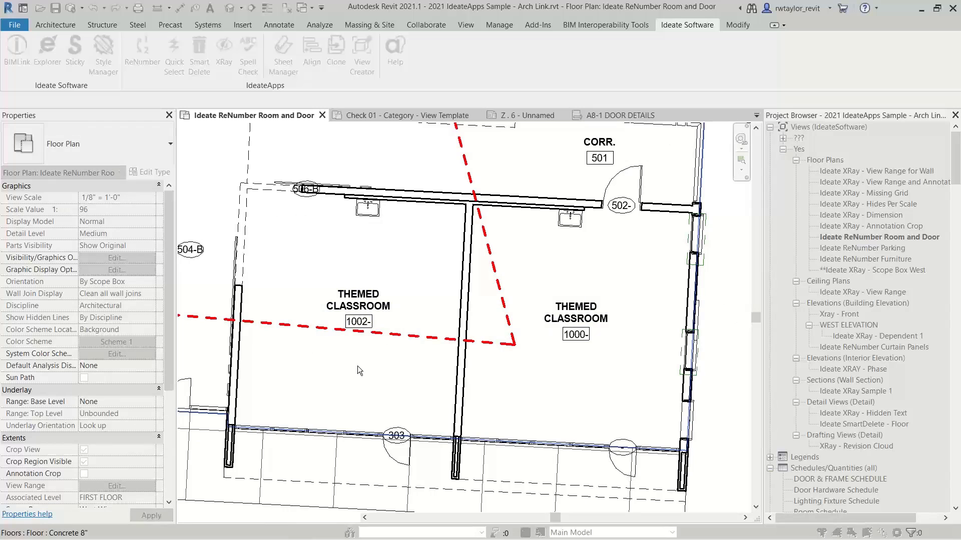
pyautogui.press('Escape')
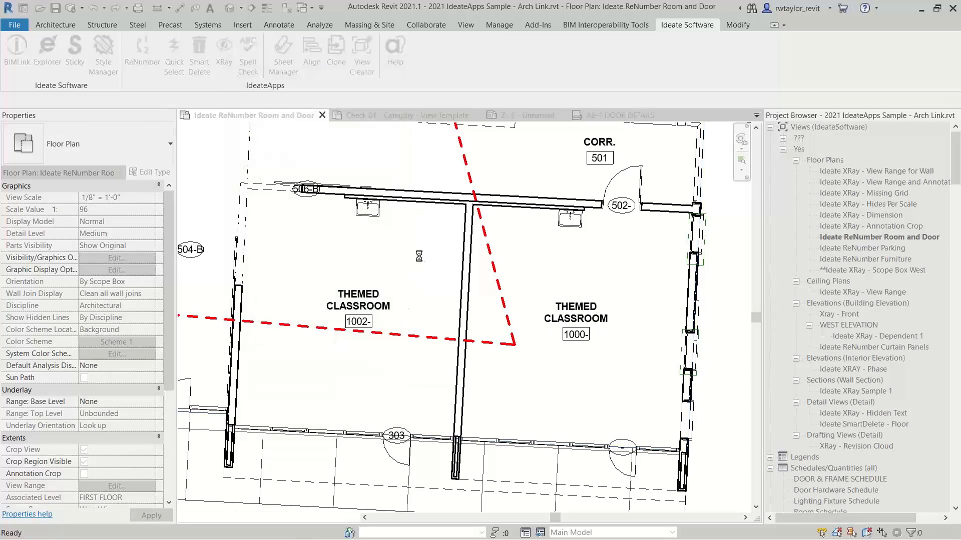
# - Set the Occupant property of the Themed Classroom numbered 1002- to 123
pyautogui.click(418, 251)
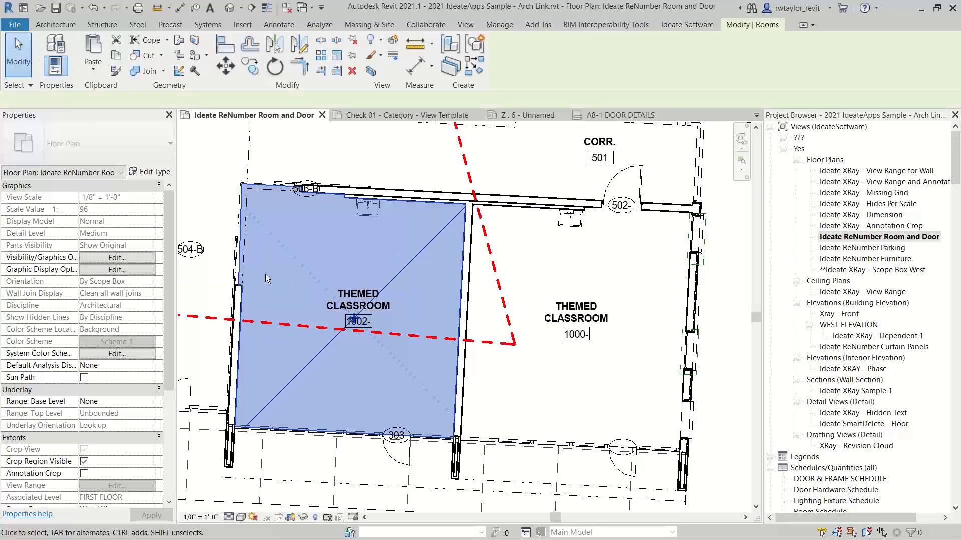
pyautogui.scroll(-3, 170, 309)
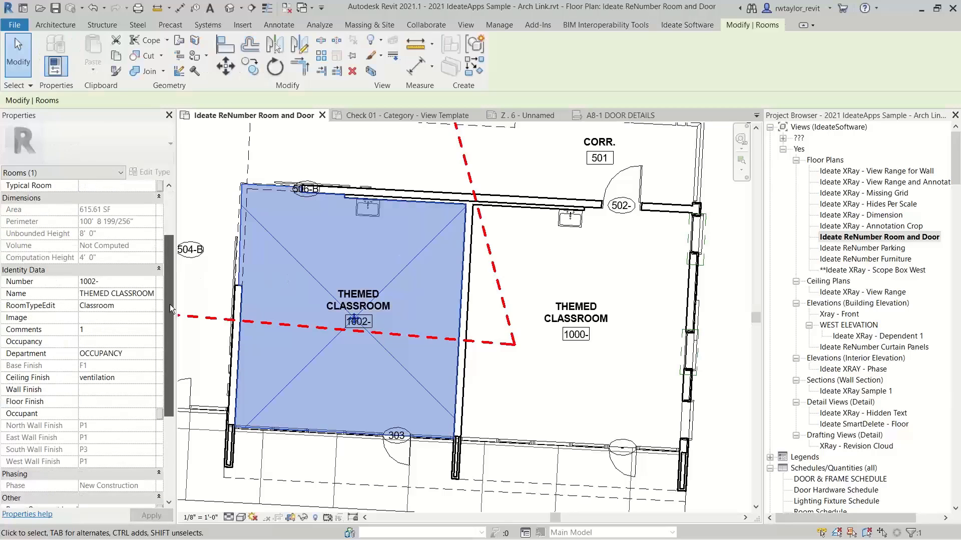
pyautogui.scroll(1, 171, 309)
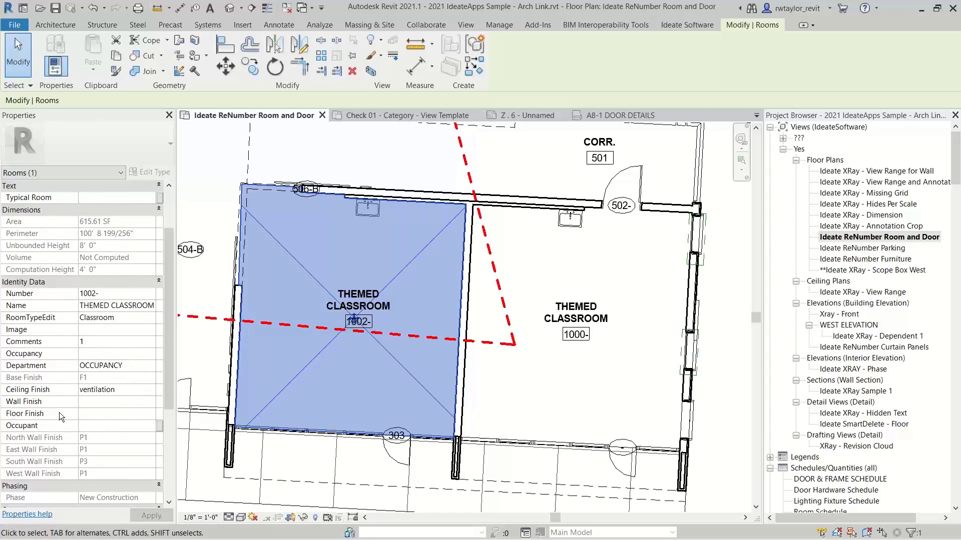
pyautogui.click(90, 427)
pyautogui.write('123')
pyautogui.press('Return')
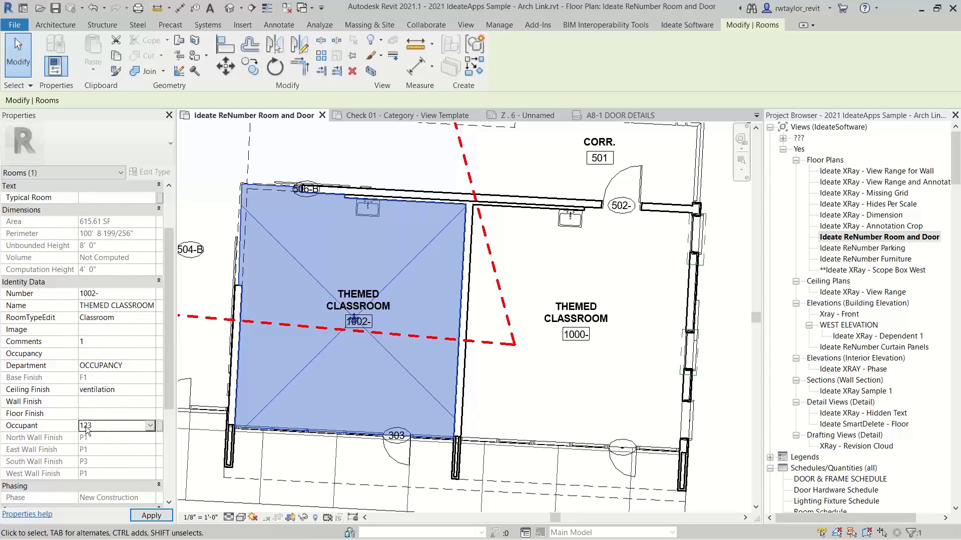
pyautogui.click(182, 356)
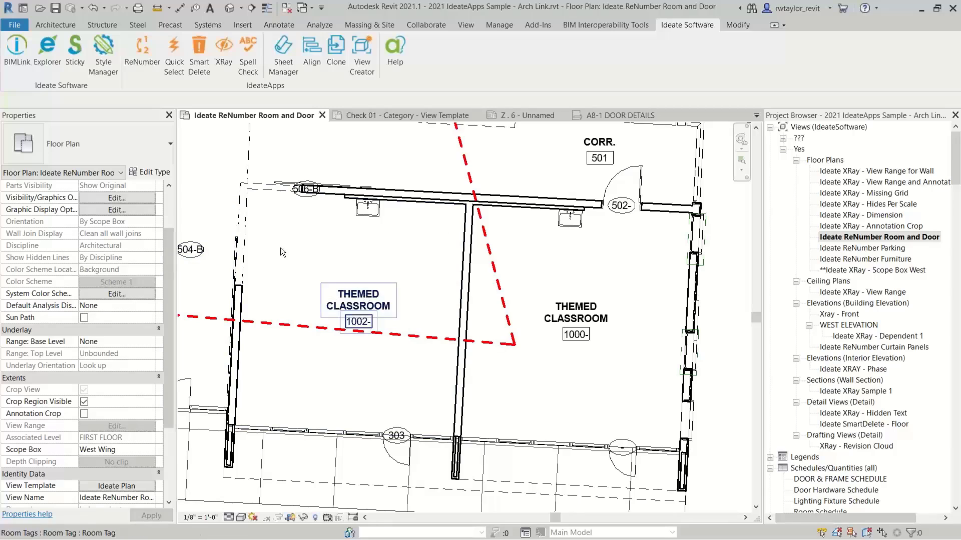
# - Renumber the Themed Classroom numbered 1002- again with the *Rooms rule using Select Elements, and close ReNumber
pyautogui.click(146, 65)
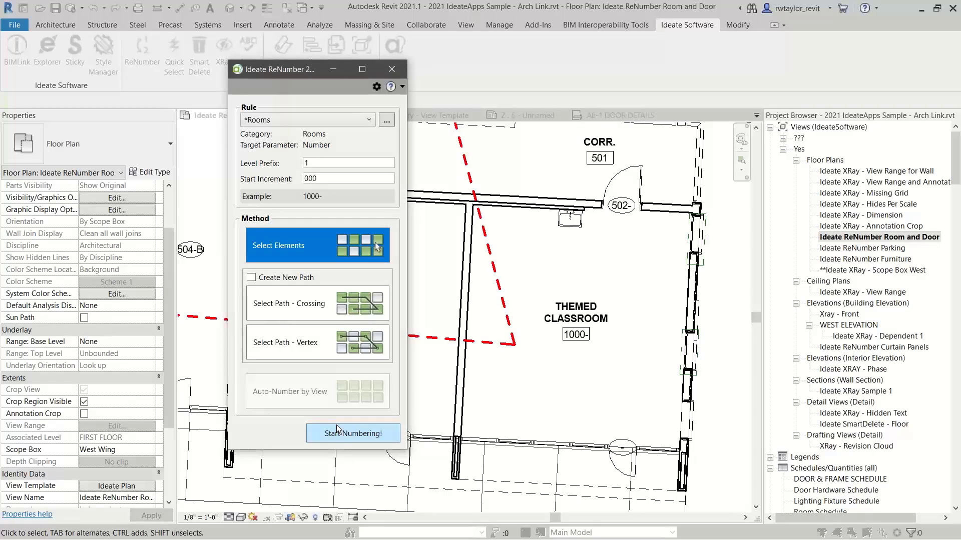
pyautogui.click(333, 433)
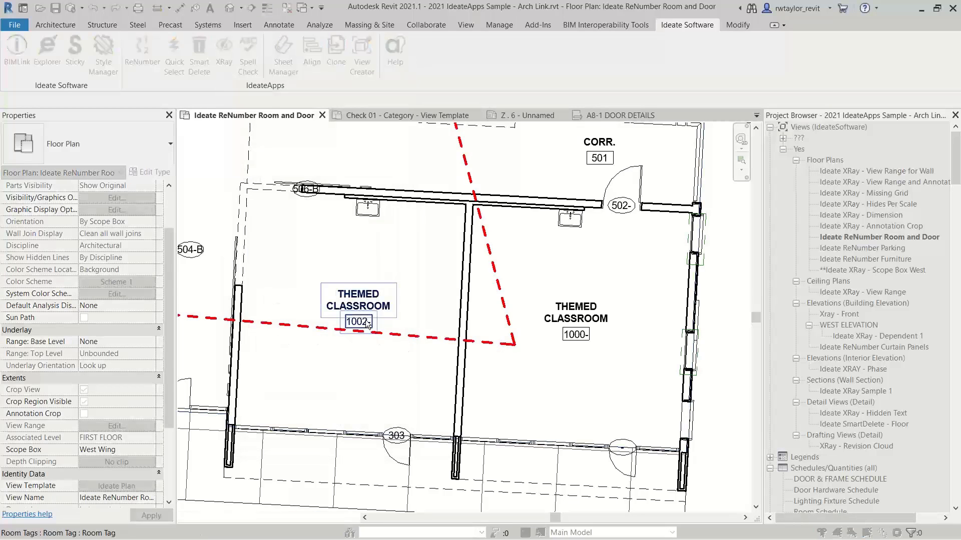
pyautogui.click(383, 320)
pyautogui.click(372, 388)
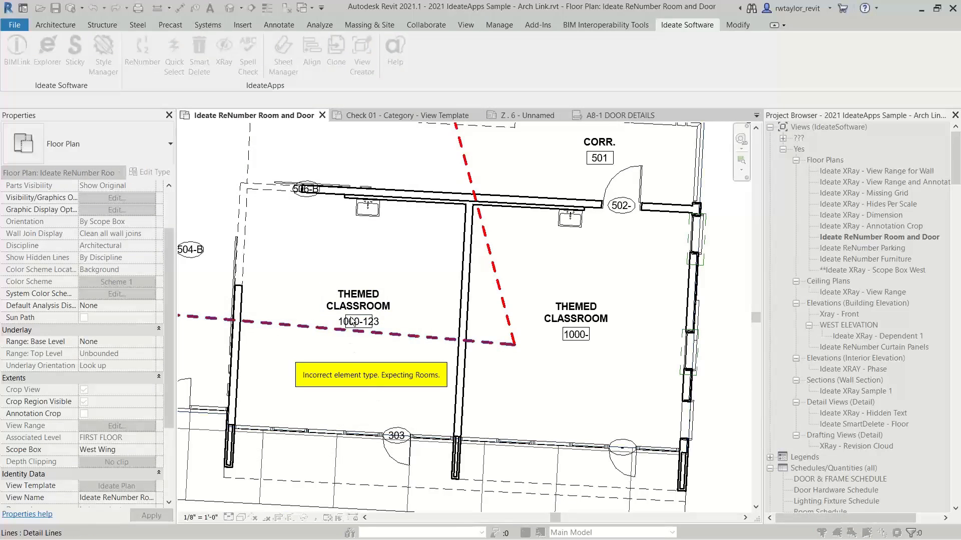
pyautogui.scroll(4, 361, 346)
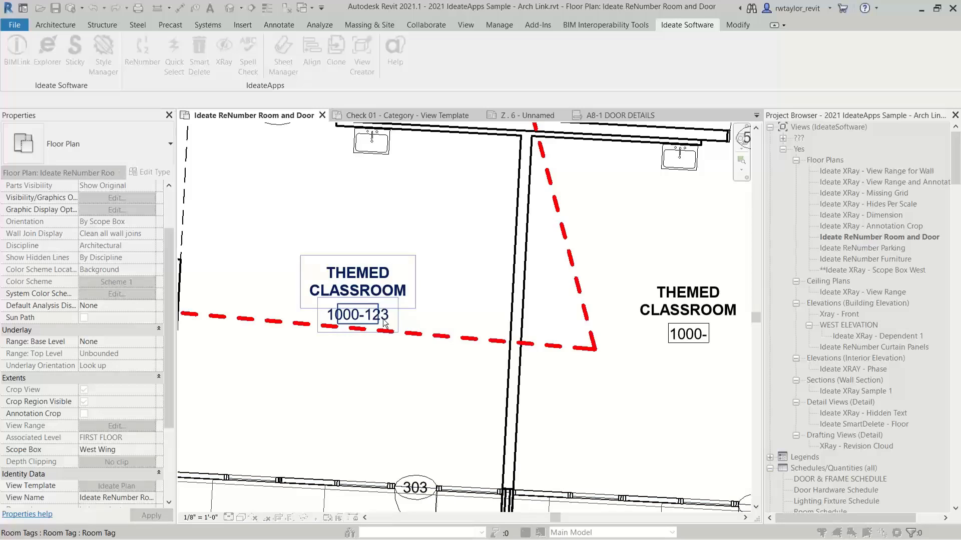
pyautogui.scroll(-3, 418, 334)
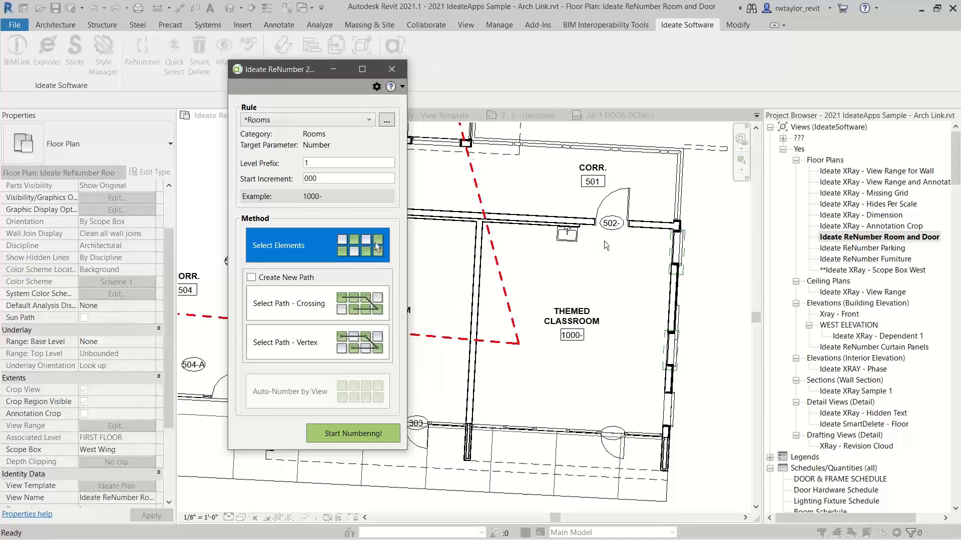
pyautogui.click(393, 71)
pyautogui.scroll(-2, 367, 219)
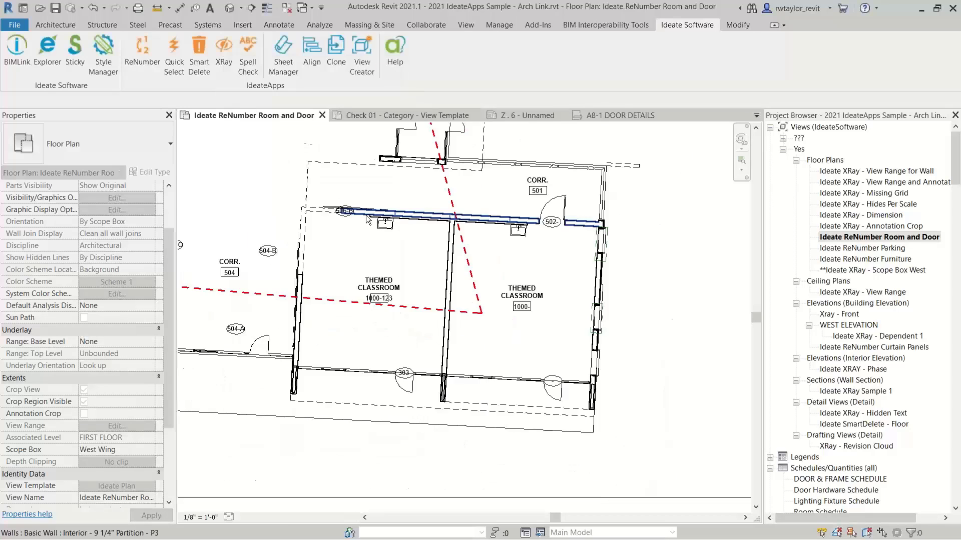
pyautogui.scroll(2, 454, 278)
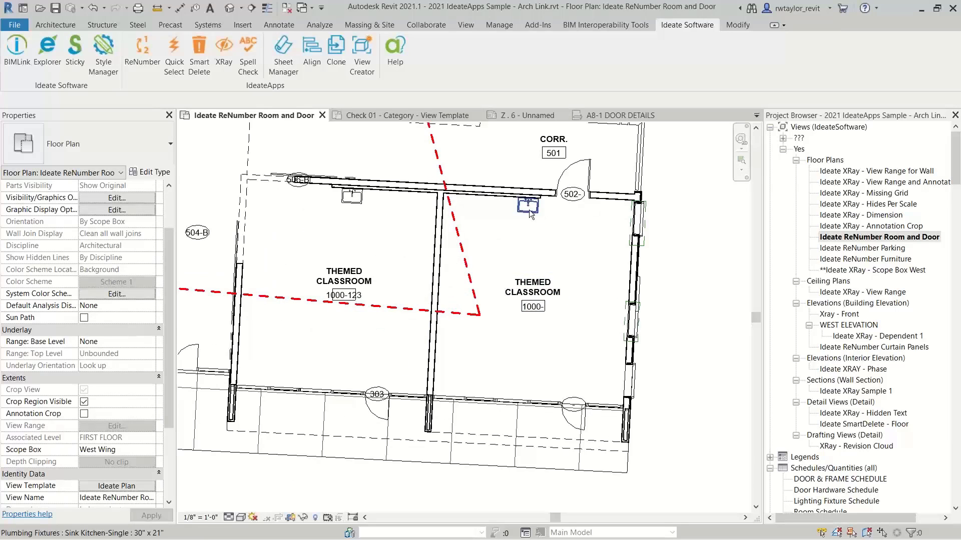
pyautogui.scroll(3, 531, 209)
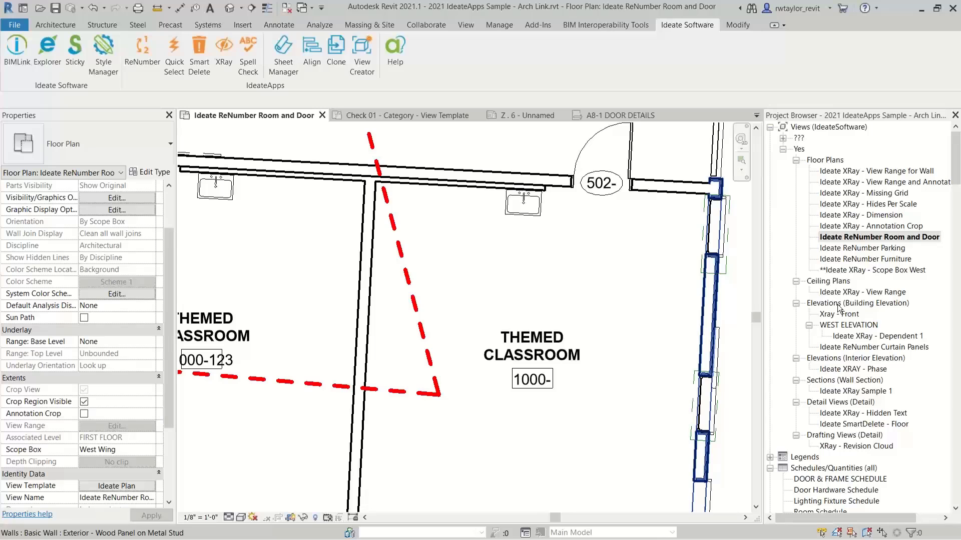
pyautogui.scroll(-5, 677, 369)
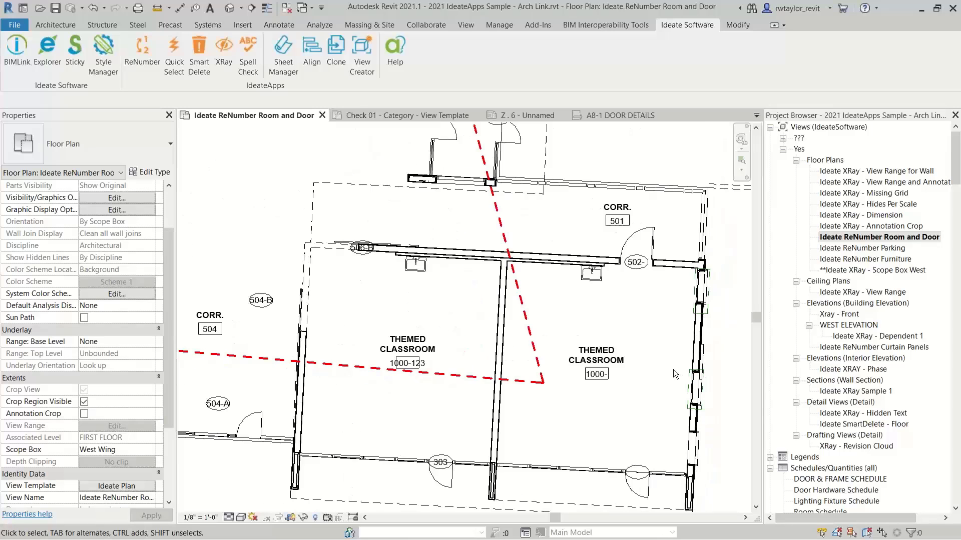
# - Move the endpoint of the diagonal red path line from Themed Classroom 505 into Lobby 506
pyautogui.scroll(-2, 672, 374)
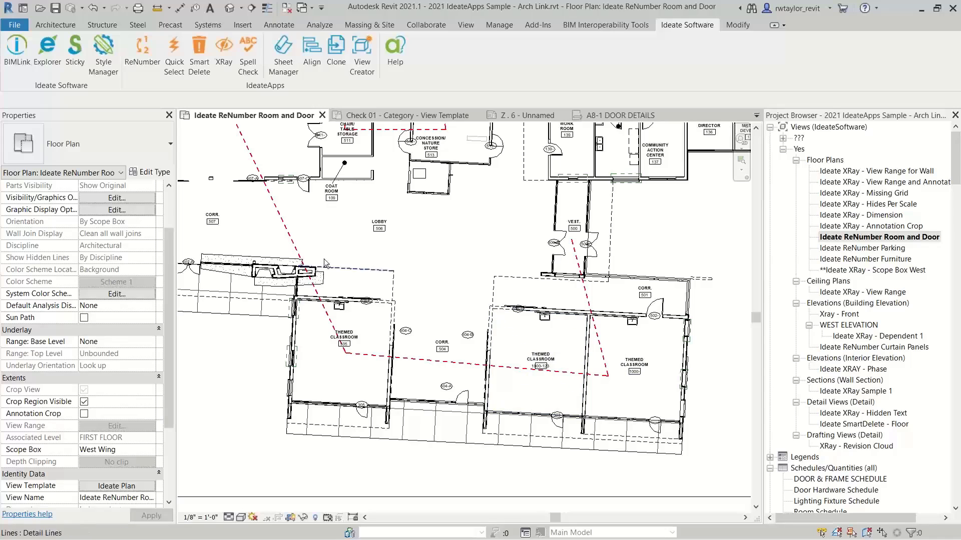
pyautogui.click(299, 253)
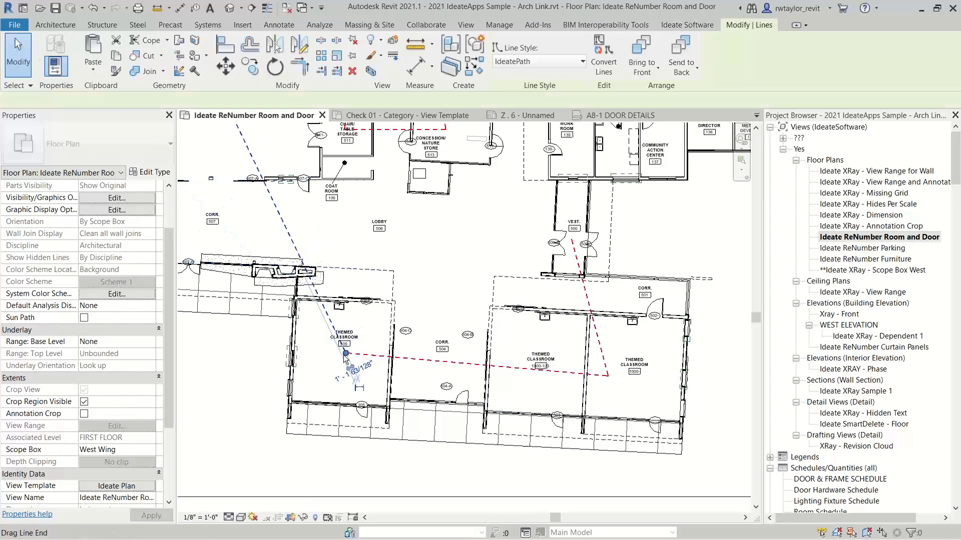
pyautogui.click(413, 260)
pyautogui.press('Escape')
pyautogui.scroll(2, 418, 253)
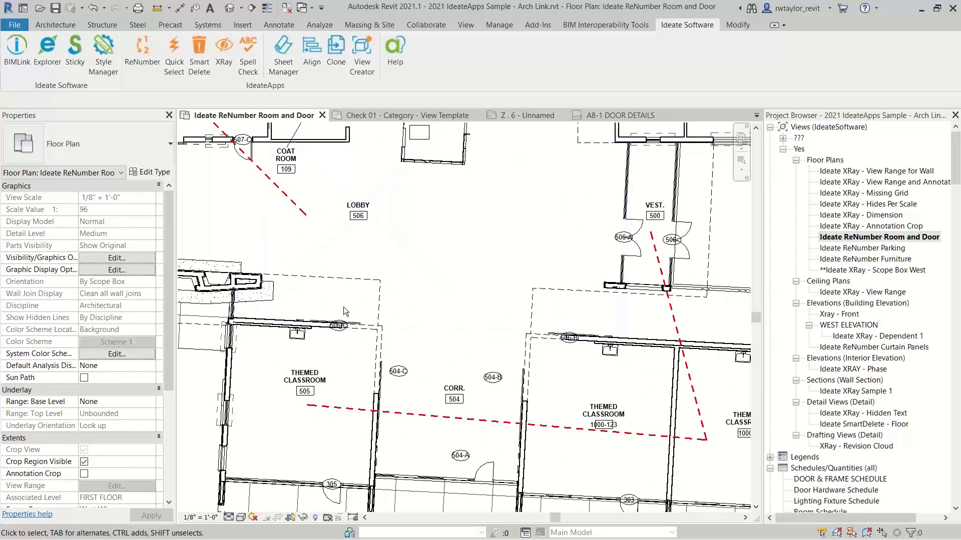
# - Create a similar IdeatePath detail line from the path vertex in Themed Classroom 505 straight up to the line end in Lobby 506
pyautogui.click(337, 408)
pyautogui.rightClick(338, 408)
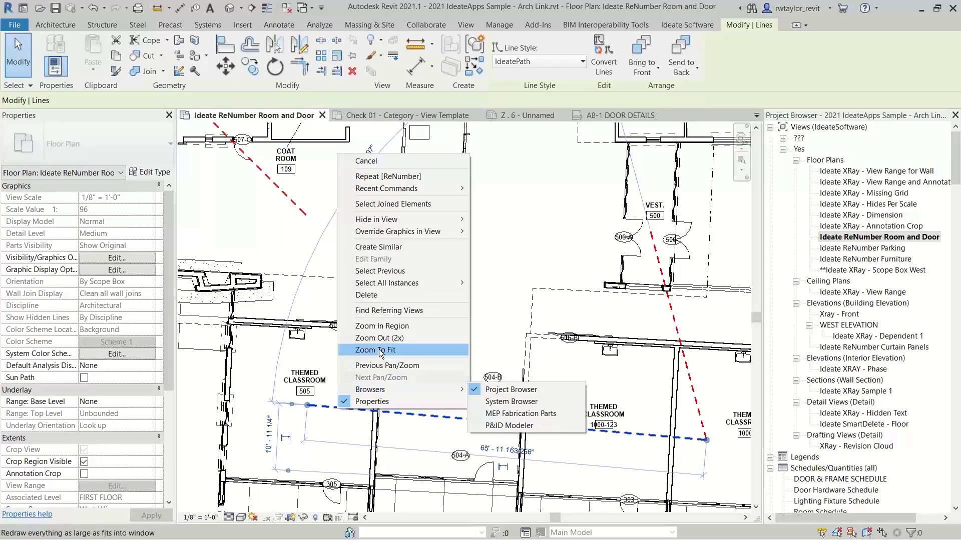
pyautogui.click(398, 247)
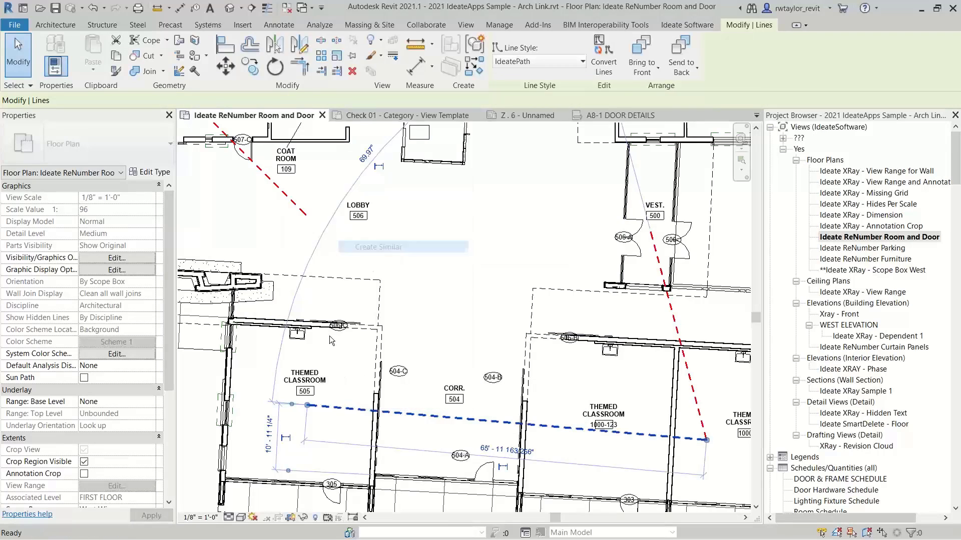
pyautogui.click(306, 406)
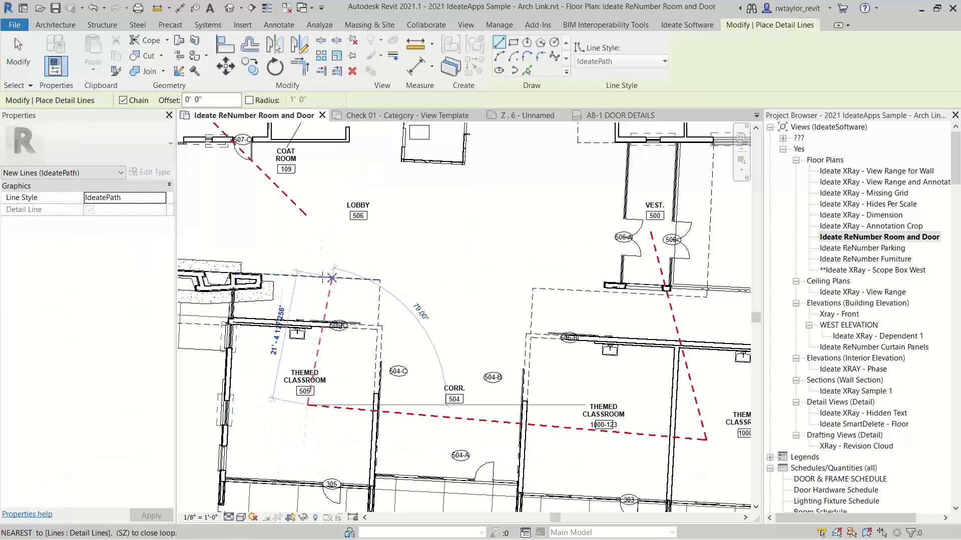
pyautogui.click(306, 216)
pyautogui.press('Escape')
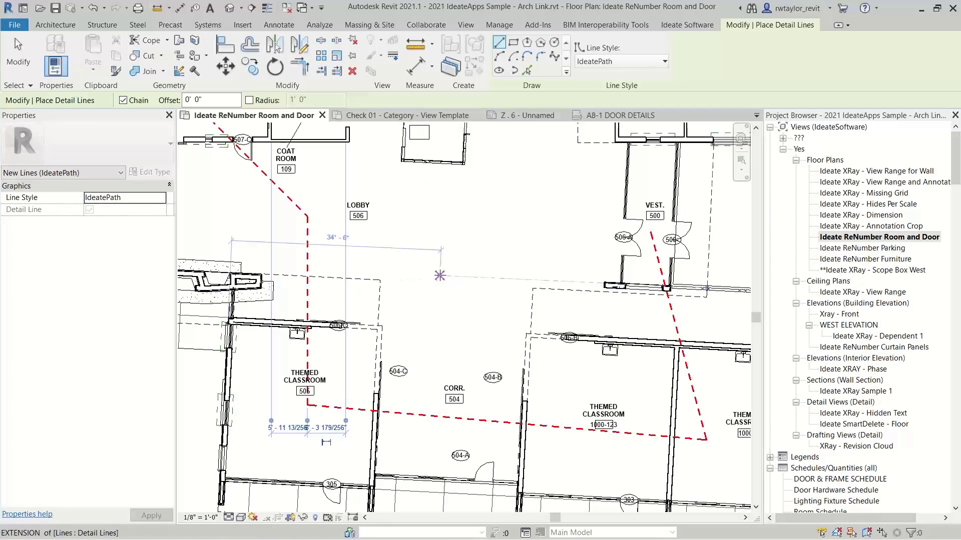
pyautogui.press('Escape')
# - Move the far end of the diagonal path line from Multipurpose Space into Corr. 507, making the line about 26'-6" long
pyautogui.click(309, 265)
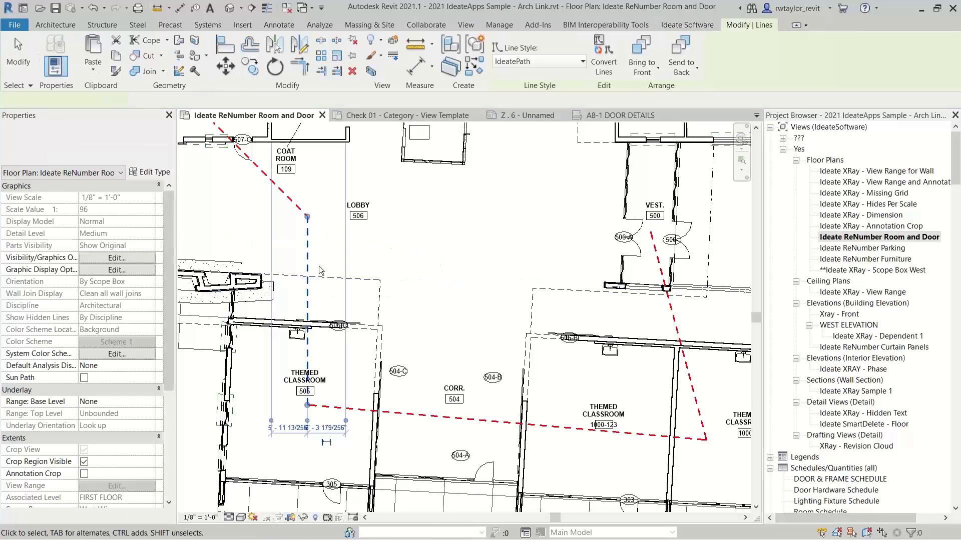
pyautogui.scroll(-1, 331, 272)
pyautogui.moveTo(332, 273); pyautogui.dragTo(464, 347, button='middle')
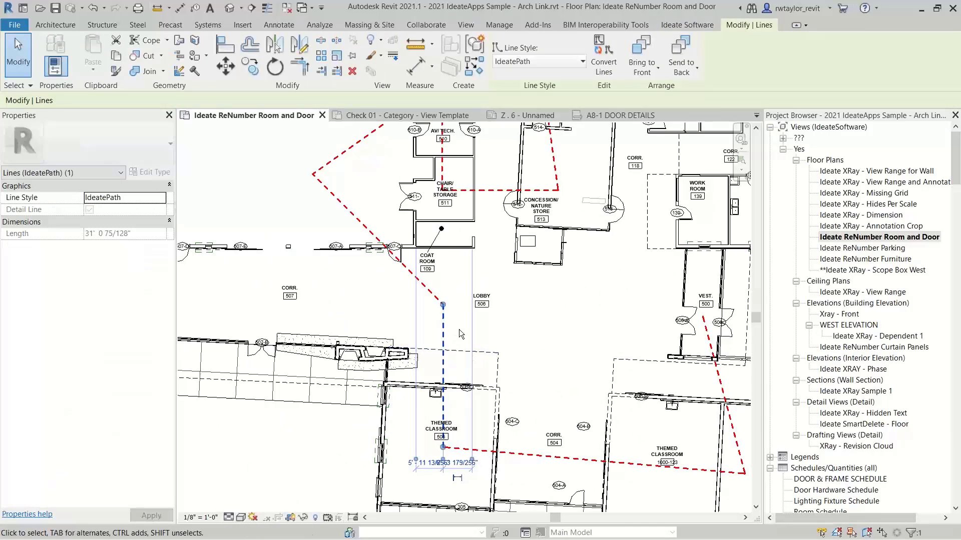
pyautogui.click(328, 194)
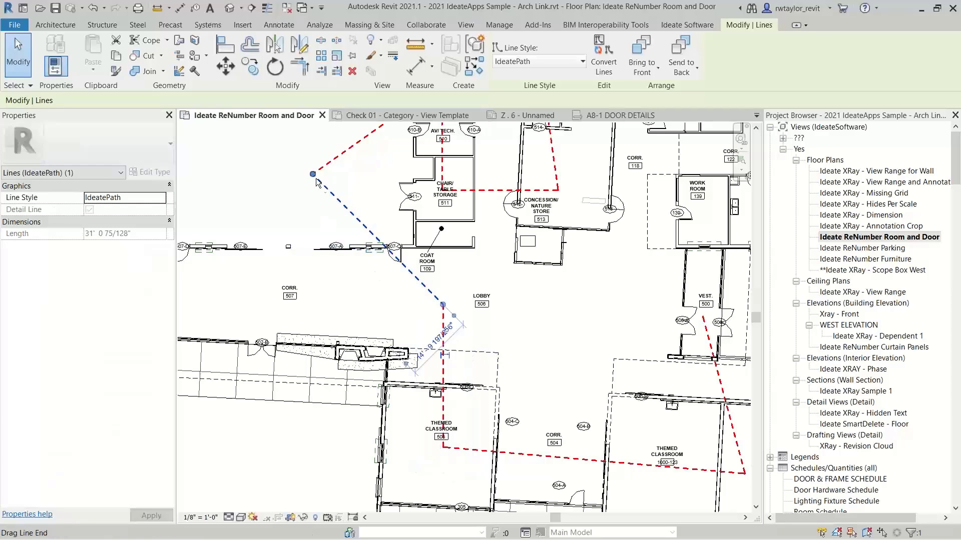
pyautogui.moveTo(313, 175); pyautogui.dragTo(321, 295)
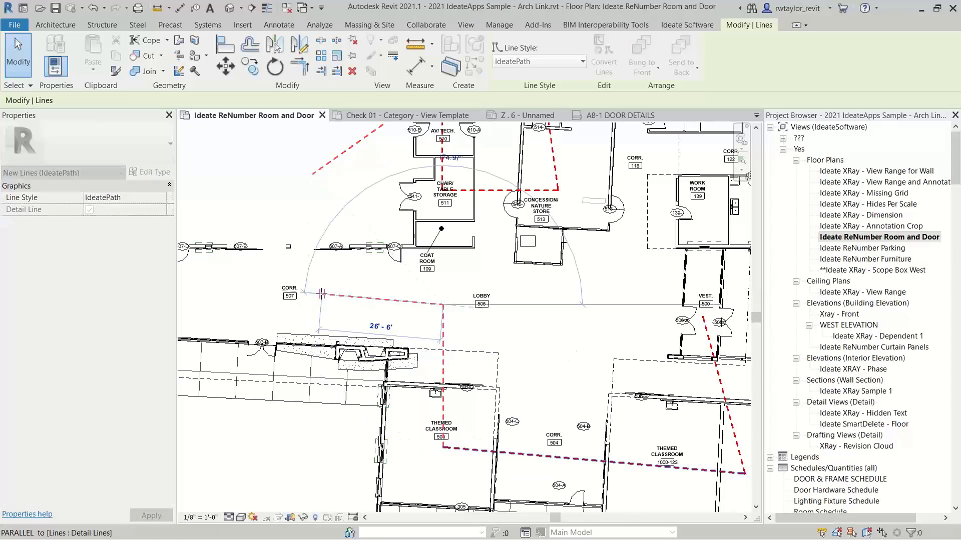
pyautogui.click(339, 316)
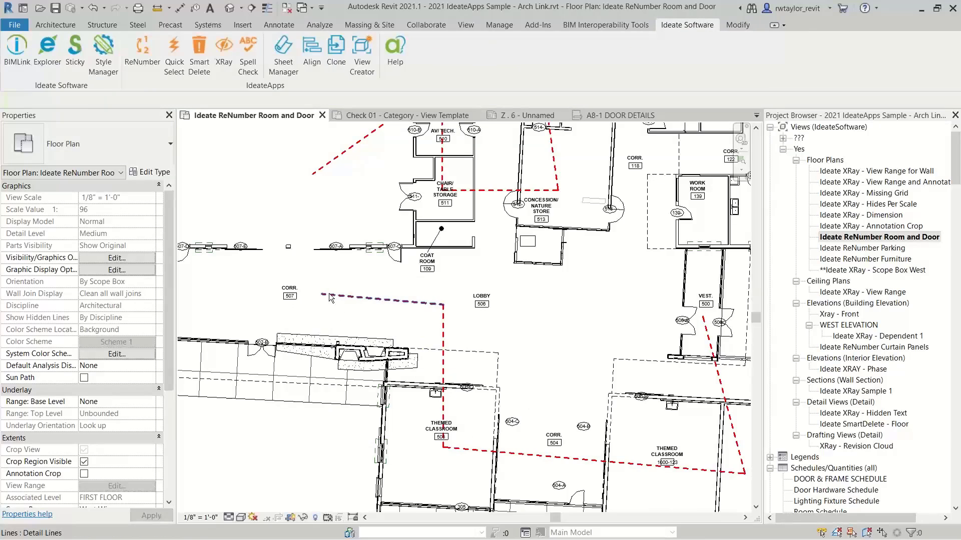
# - Create a similar IdeatePath detail line connecting the line end in Corr. 507 to the open path end in Multipurpose Space
pyautogui.click(326, 294)
pyautogui.rightClick(325, 293)
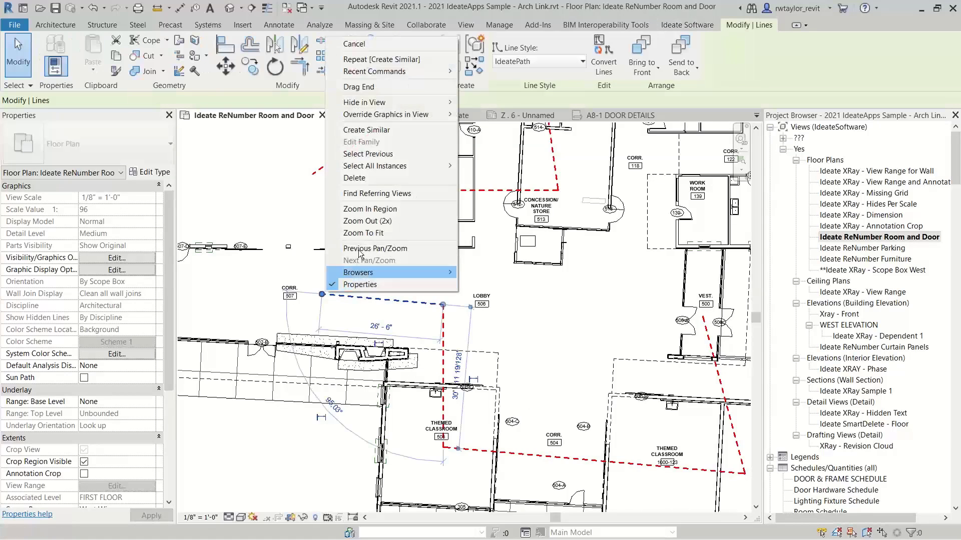
pyautogui.click(371, 132)
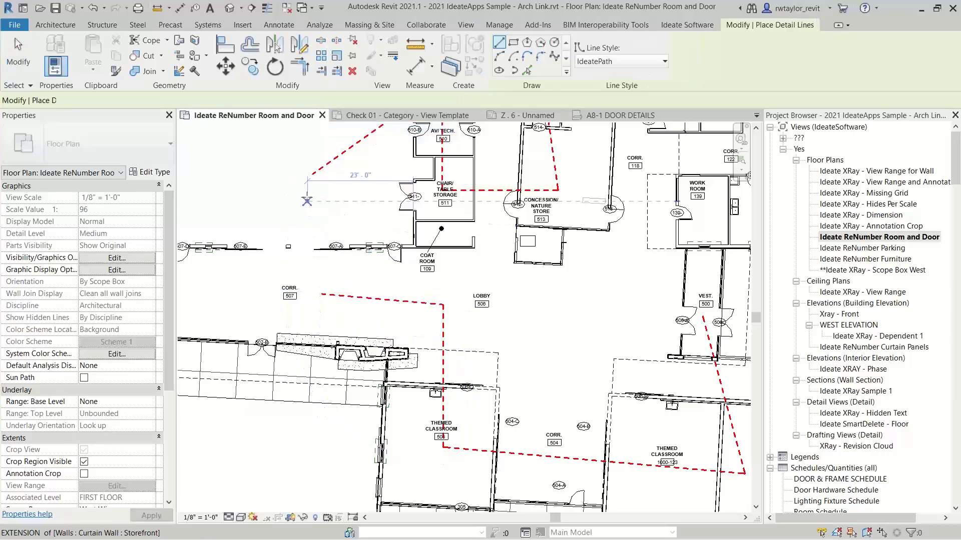
pyautogui.click(322, 294)
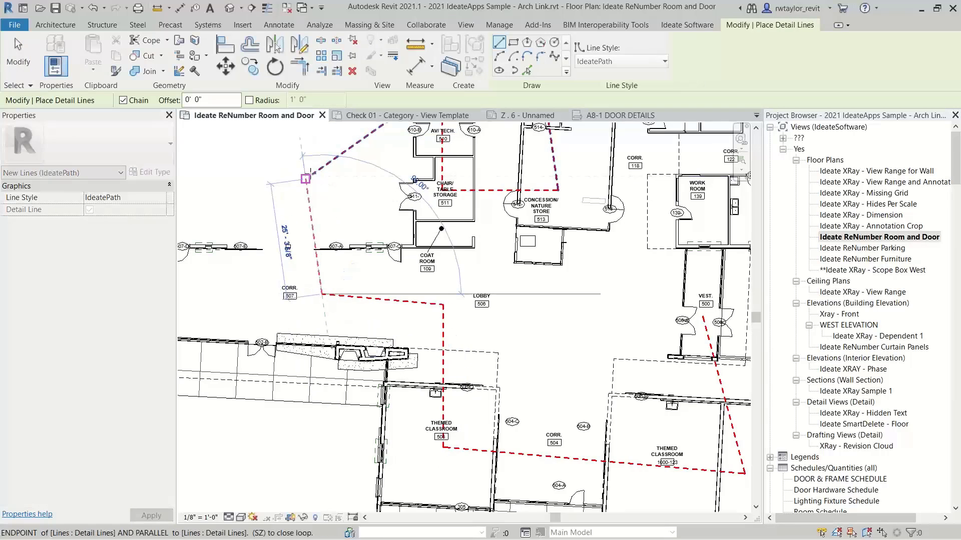
pyautogui.click(314, 172)
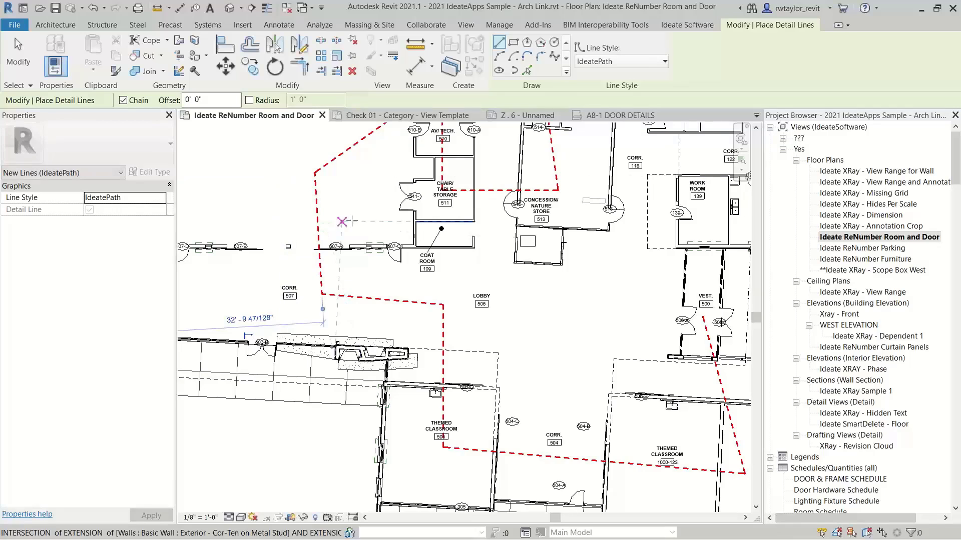
pyautogui.press('Escape')
pyautogui.press('Escape')
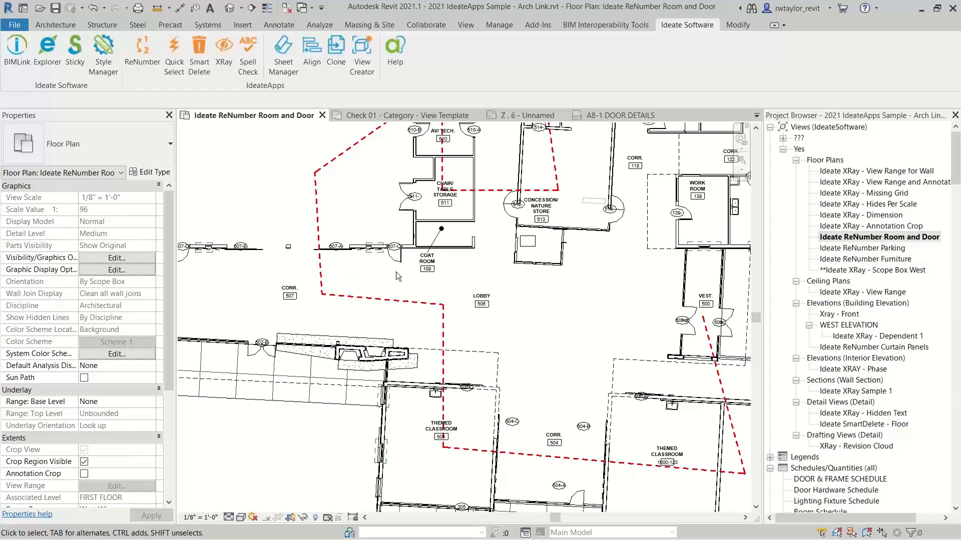
# - Preview renumbering the rooms with the *Rooms rule and the Select Path - Vertex method, and close ReNumber without accepting the changes
pyautogui.click(142, 53)
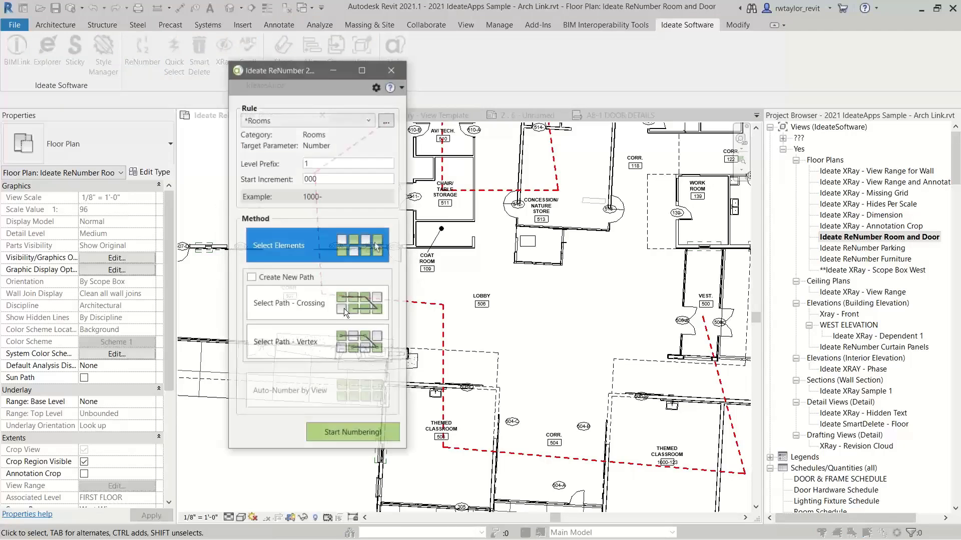
pyautogui.click(293, 346)
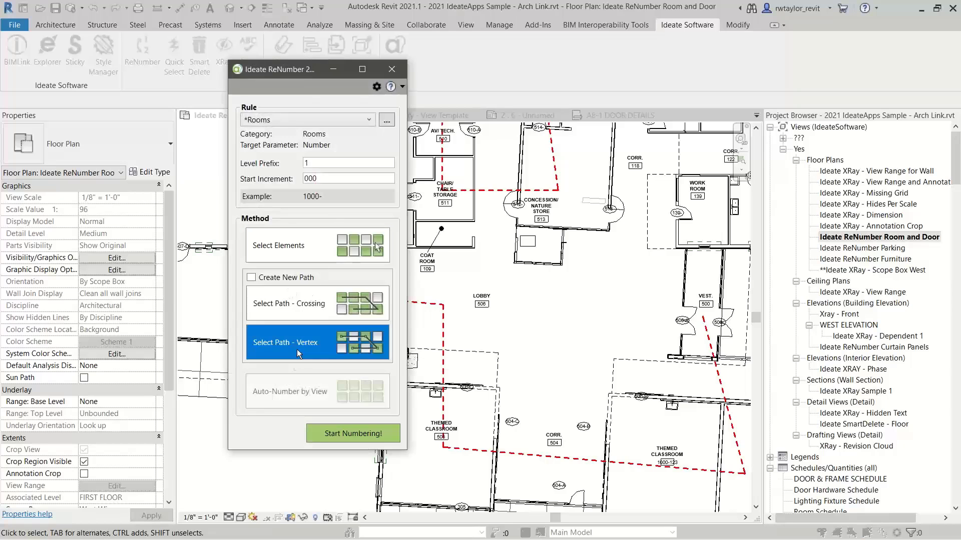
pyautogui.click(345, 433)
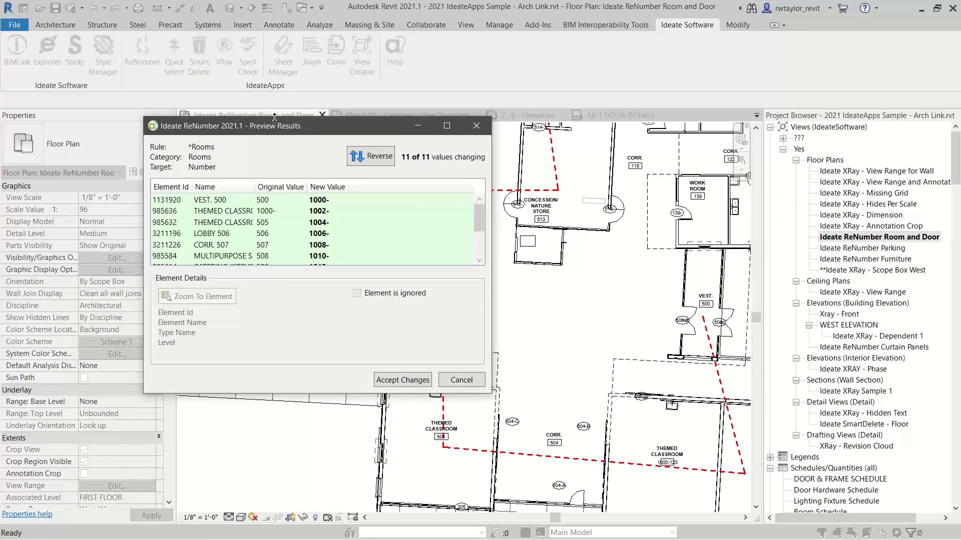
pyautogui.moveTo(273, 119); pyautogui.dragTo(413, 104)
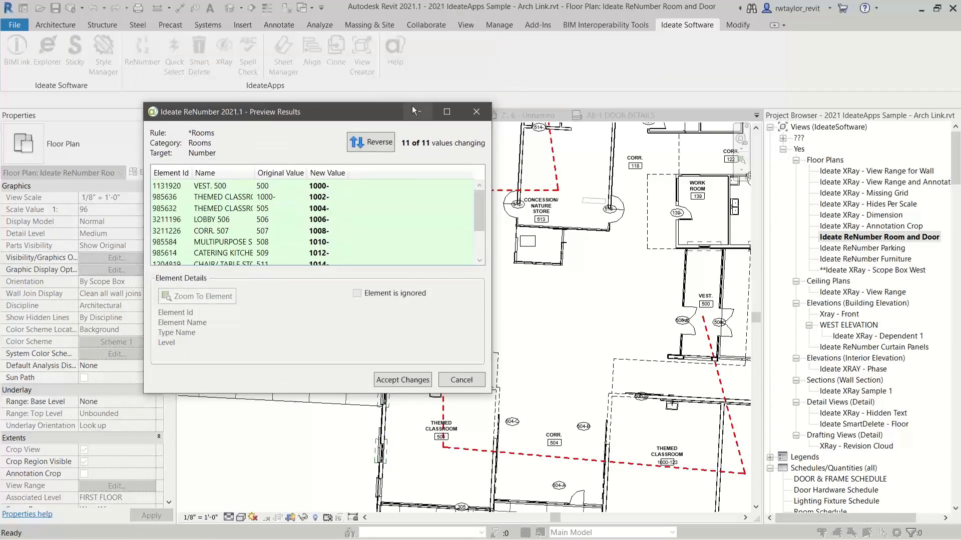
pyautogui.click(477, 111)
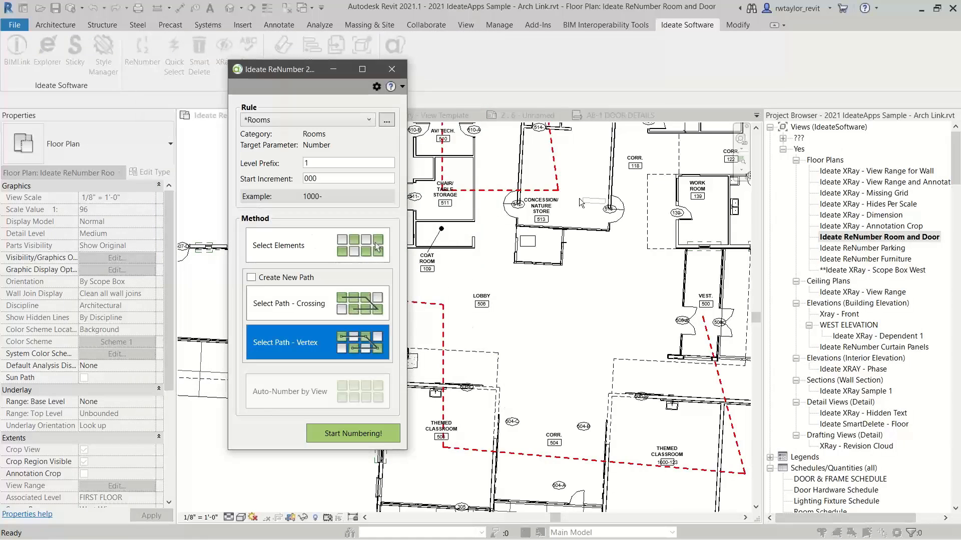
pyautogui.click(391, 69)
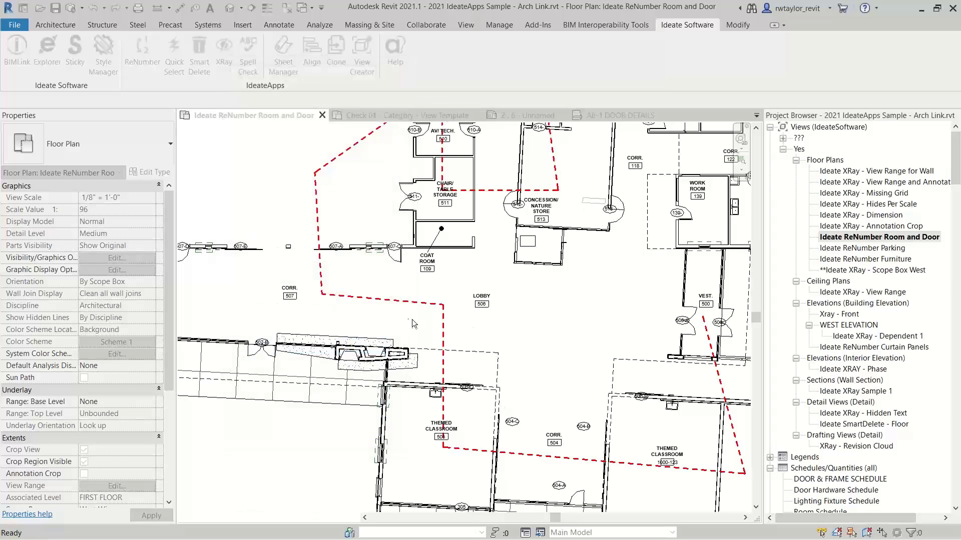
pyautogui.scroll(-3, 386, 313)
pyautogui.moveTo(350, 345); pyautogui.dragTo(298, 386, button='middle')
pyautogui.scroll(1, 320, 372)
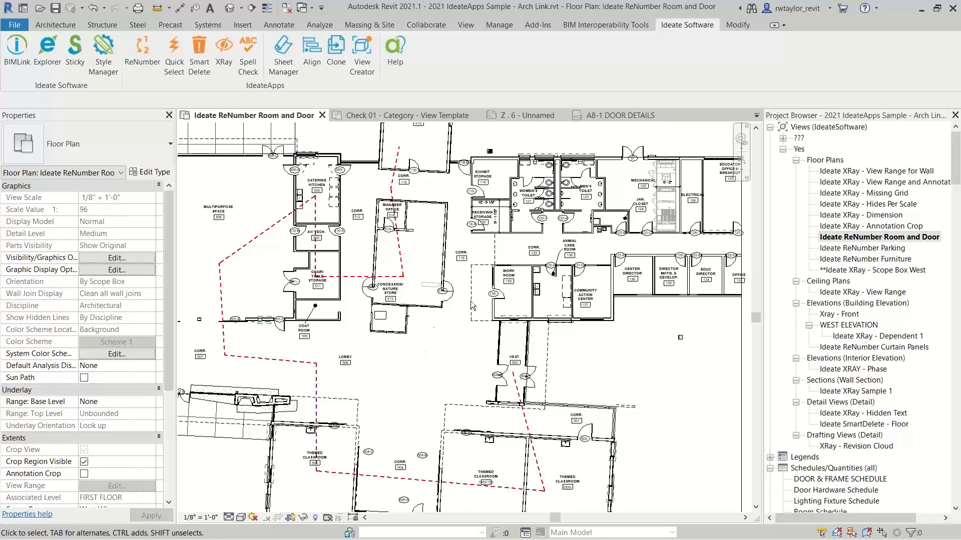
pyautogui.scroll(6, 499, 309)
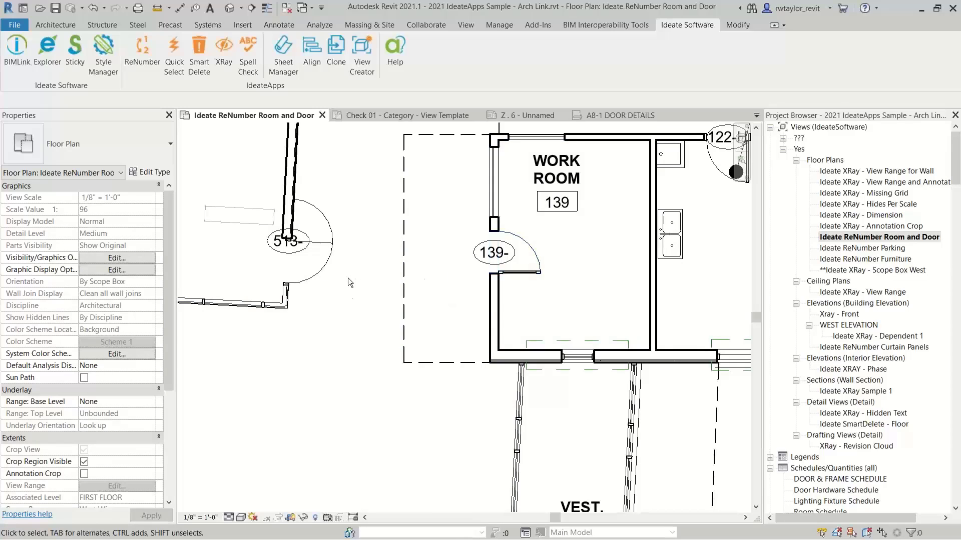
pyautogui.scroll(-2, 350, 299)
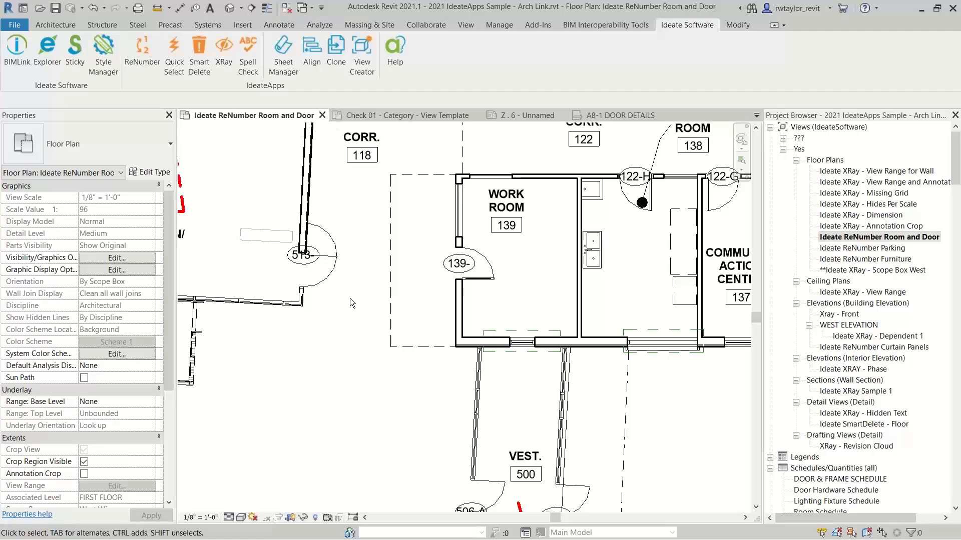
pyautogui.scroll(-2, 323, 374)
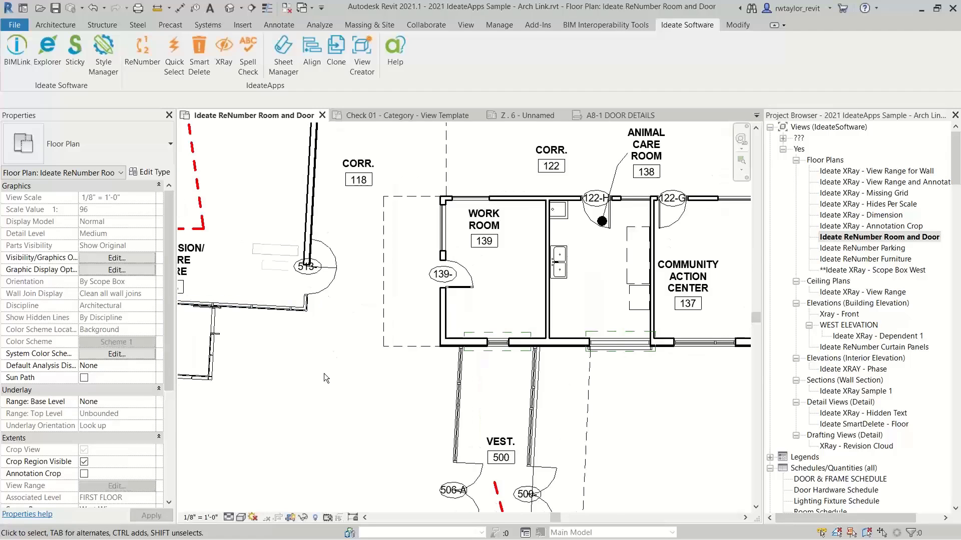
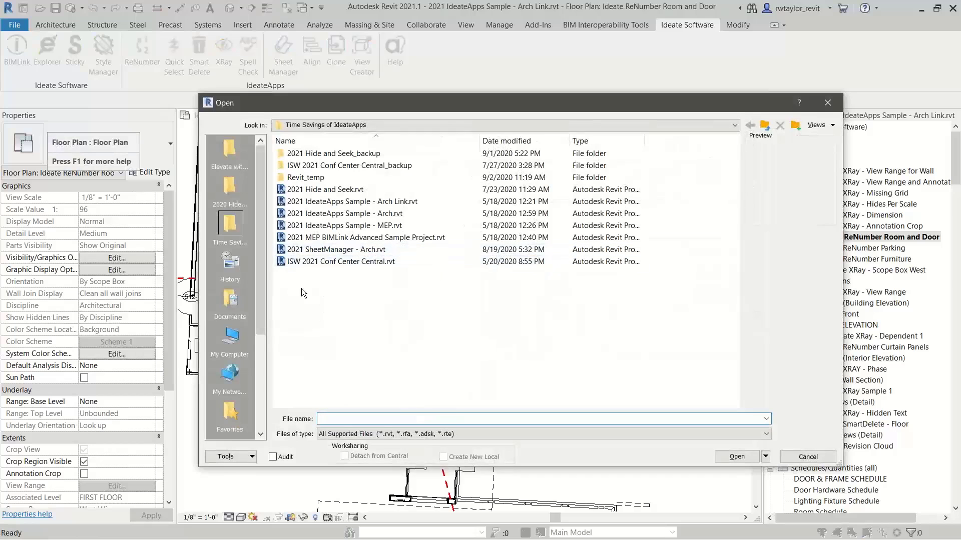
# - Open the project 2021 SheetManager - Arch.rvt and launch Ideate SheetManager
pyautogui.click(308, 265)
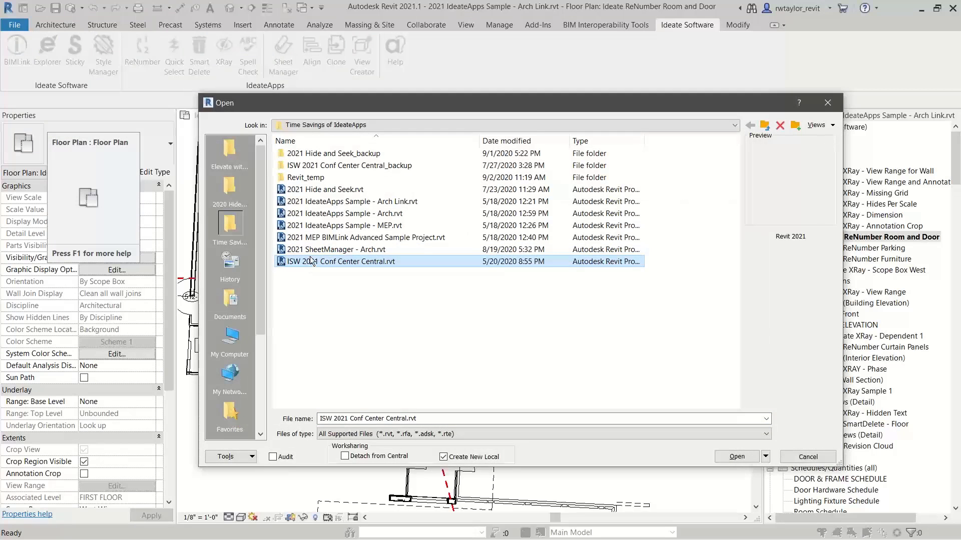
pyautogui.click(313, 251)
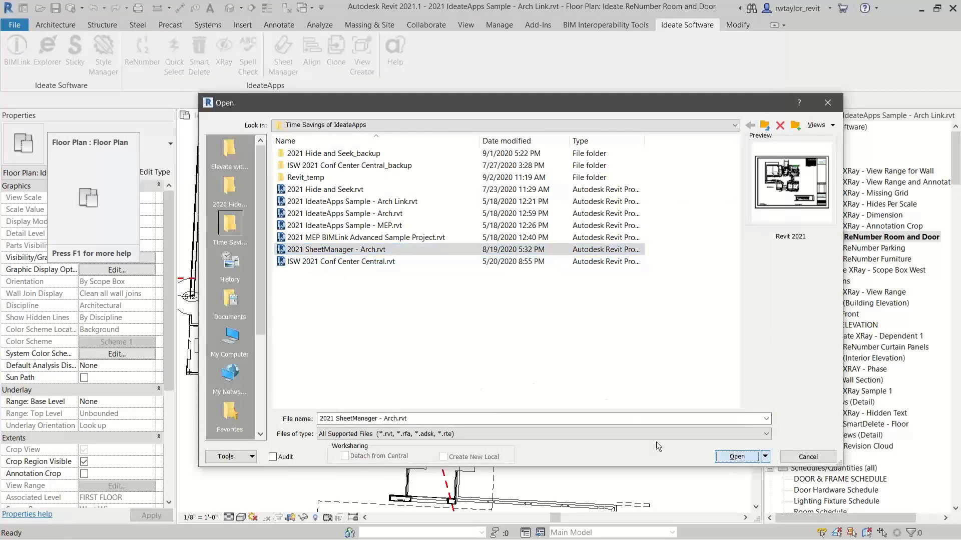
pyautogui.click(737, 456)
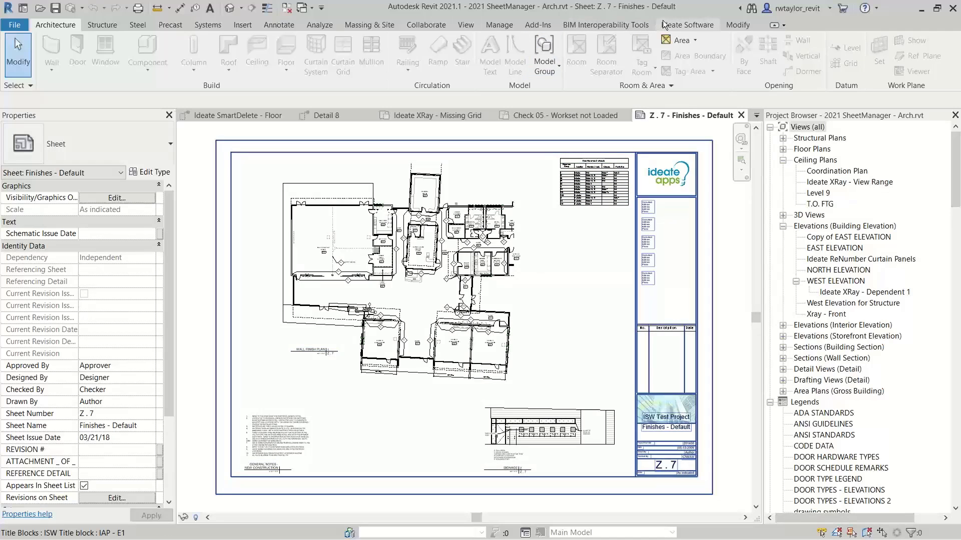
pyautogui.click(687, 24)
pyautogui.click(283, 54)
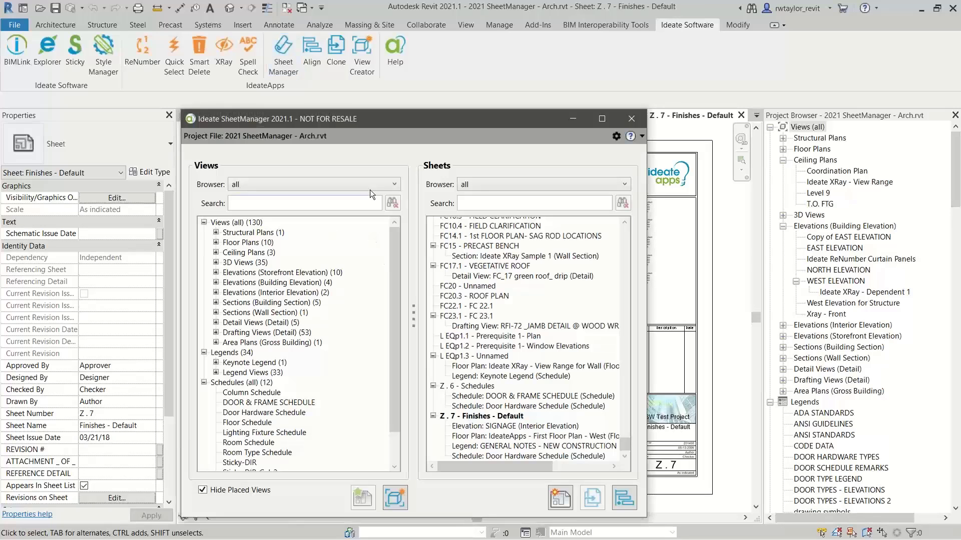
# - Include the placed views in the Views list for comparison, and hide the placed views again
pyautogui.moveTo(383, 118); pyautogui.dragTo(431, 43)
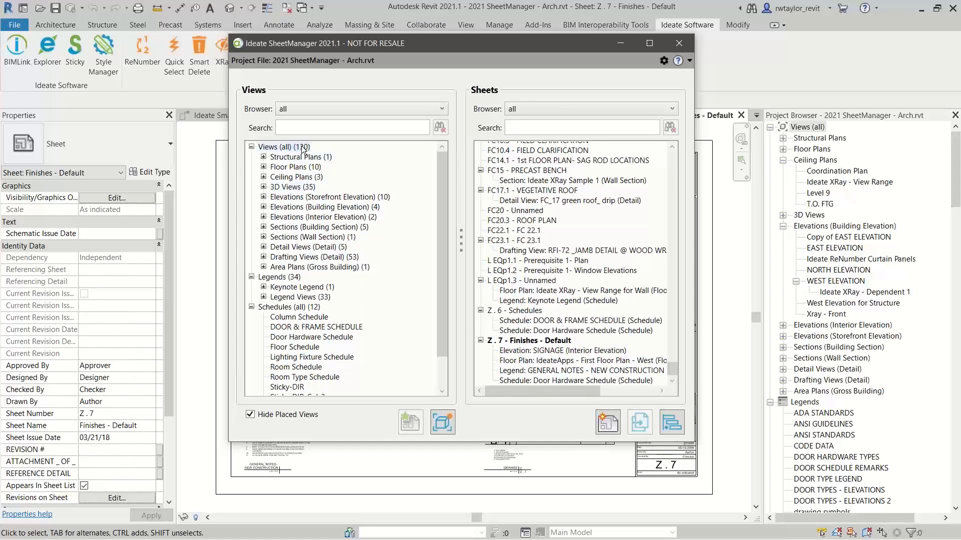
pyautogui.click(250, 415)
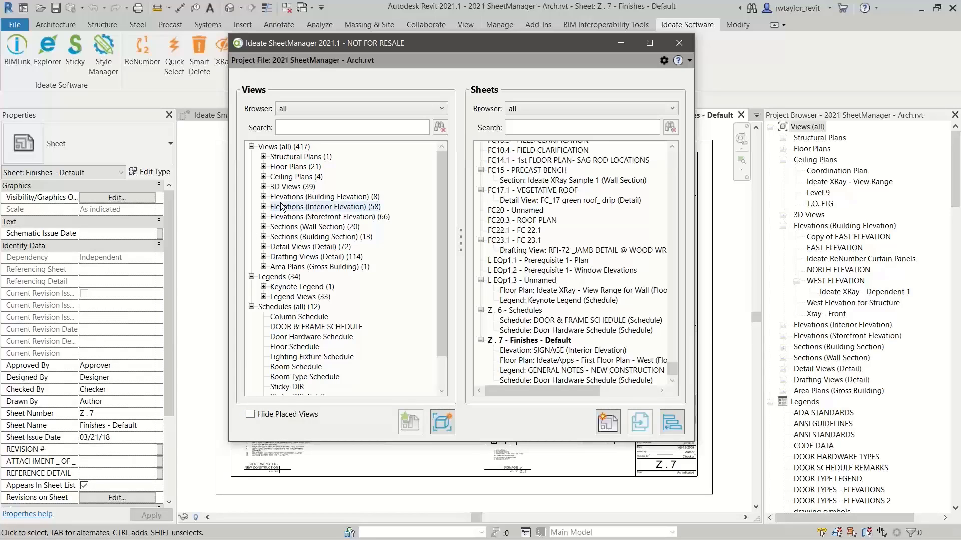
pyautogui.click(251, 415)
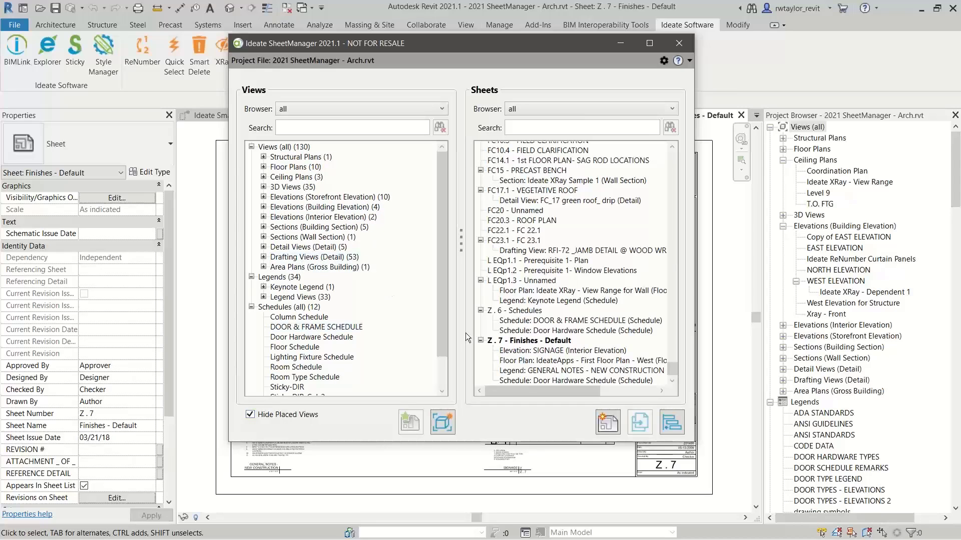
# - Create a new sheet with the ISW Title block : IAP - E1 titleblock, numbered Z . 1 and named Coordination
pyautogui.click(608, 422)
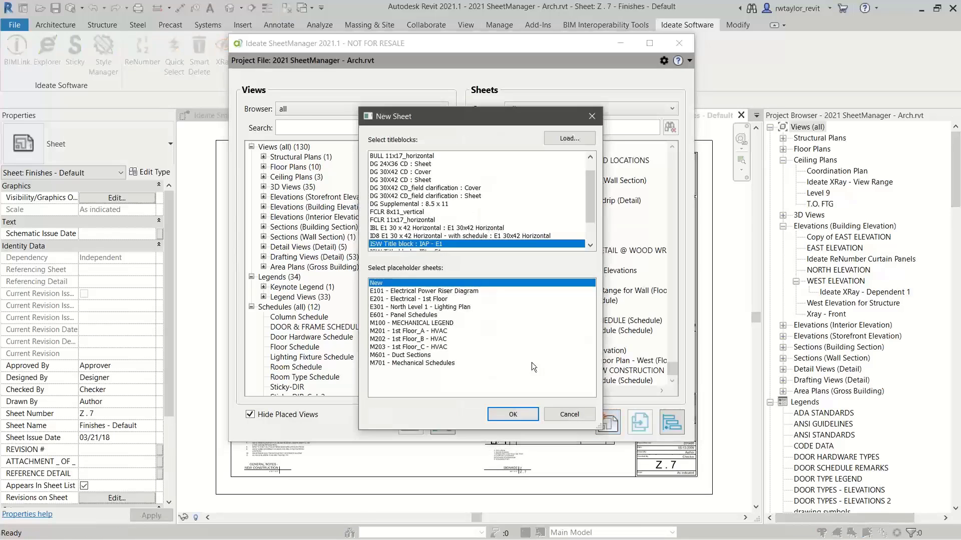
pyautogui.click(506, 414)
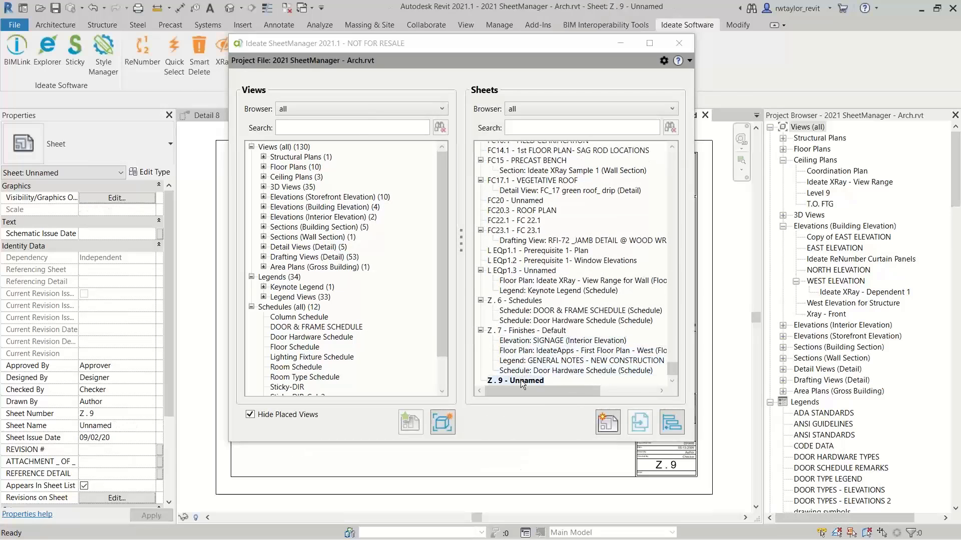
pyautogui.rightClick(521, 381)
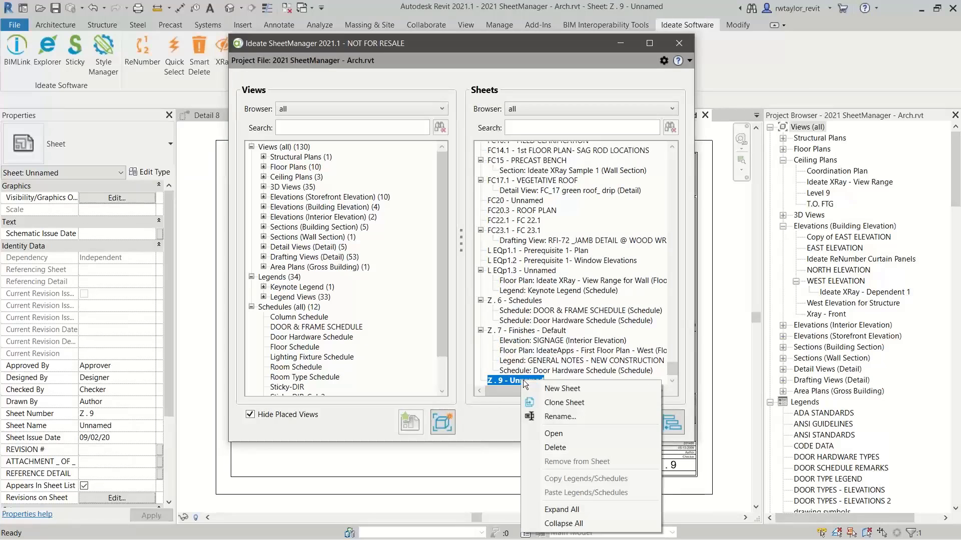
pyautogui.click(554, 403)
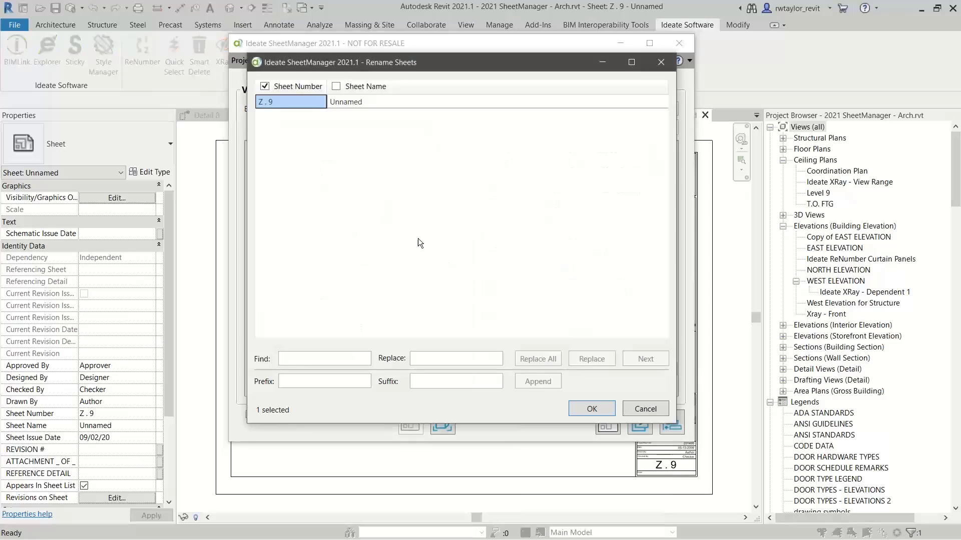
pyautogui.click(289, 100)
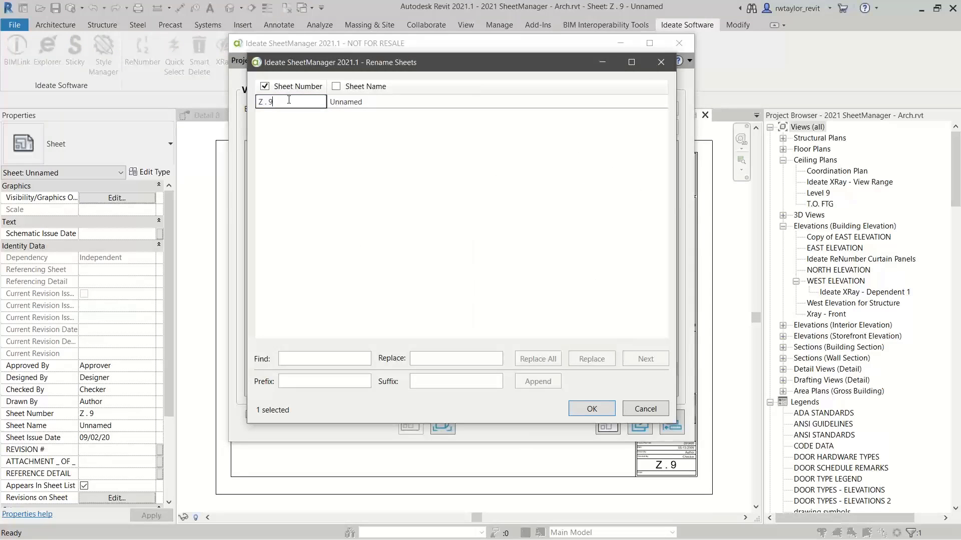
pyautogui.press('BackSpace')
pyautogui.click(338, 102)
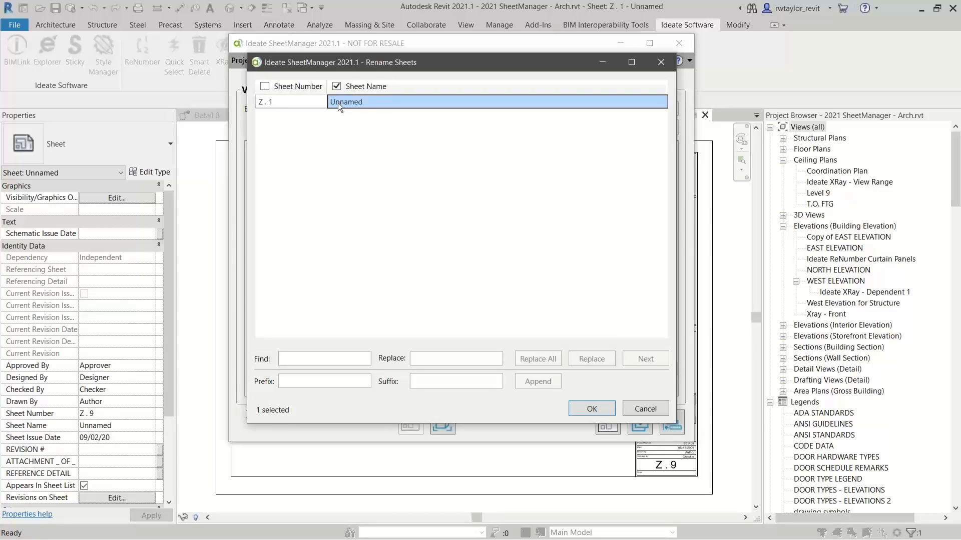
pyautogui.write('Coordination')
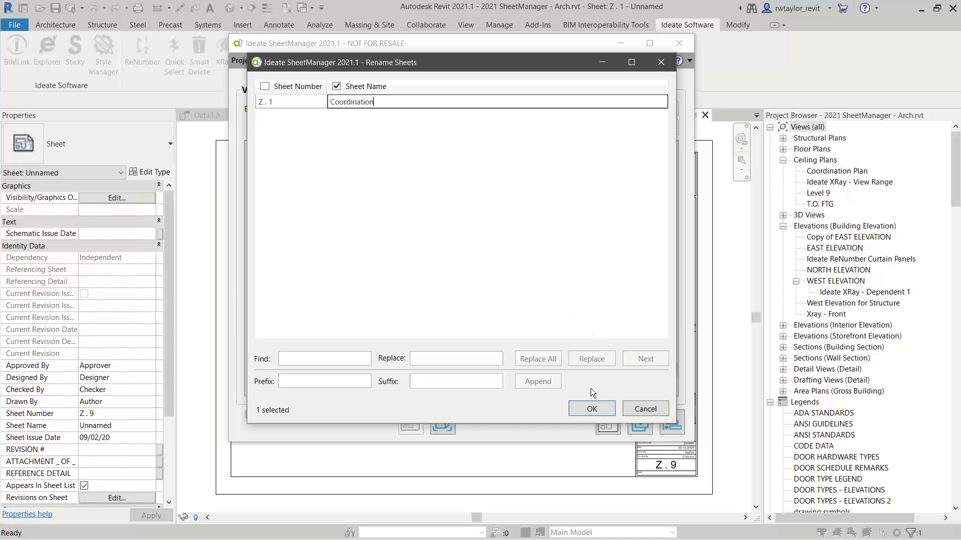
pyautogui.click(592, 410)
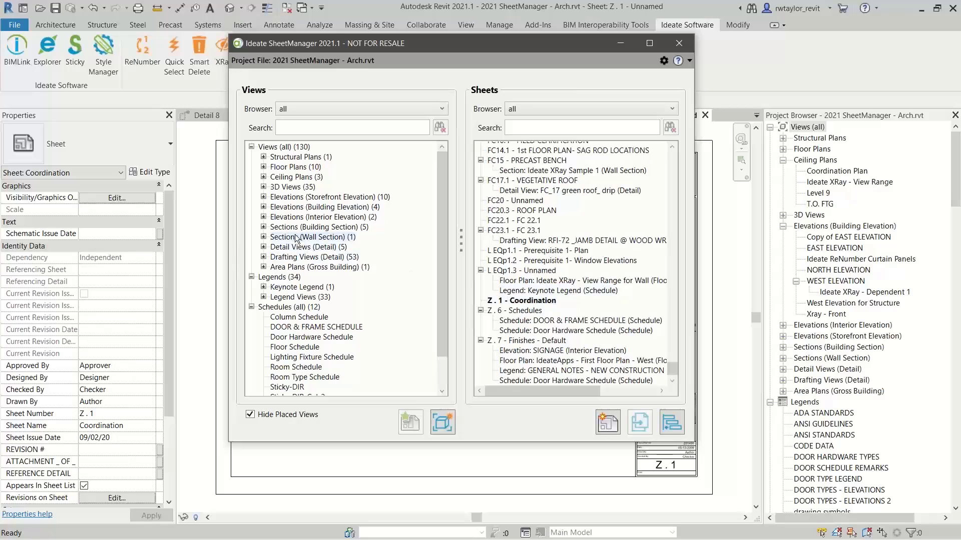
# - Place the RT-FIRST FLOOR West Coordination floor plan and the Room Type Schedule on sheet Z . 1 - Coordination
pyautogui.click(263, 167)
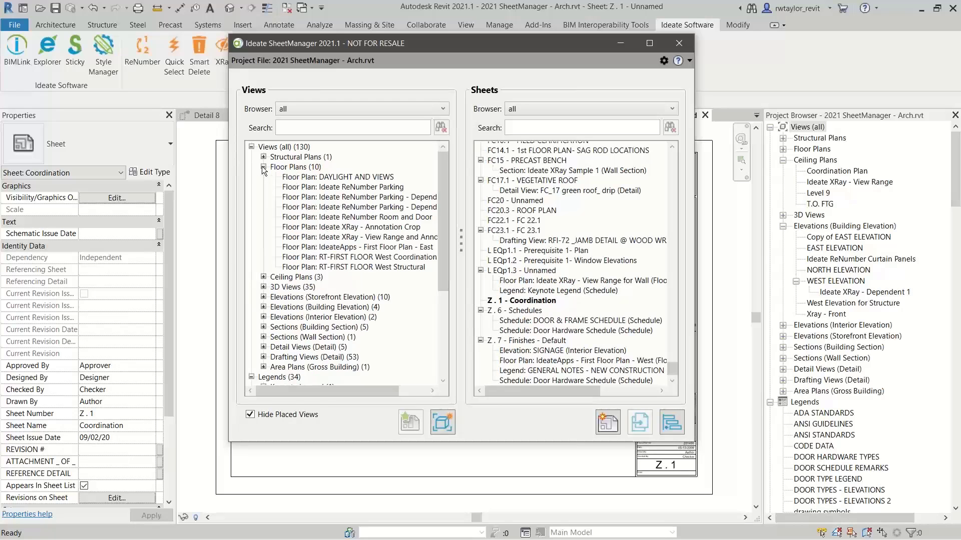
pyautogui.click(317, 258)
pyautogui.moveTo(317, 258); pyautogui.dragTo(500, 301)
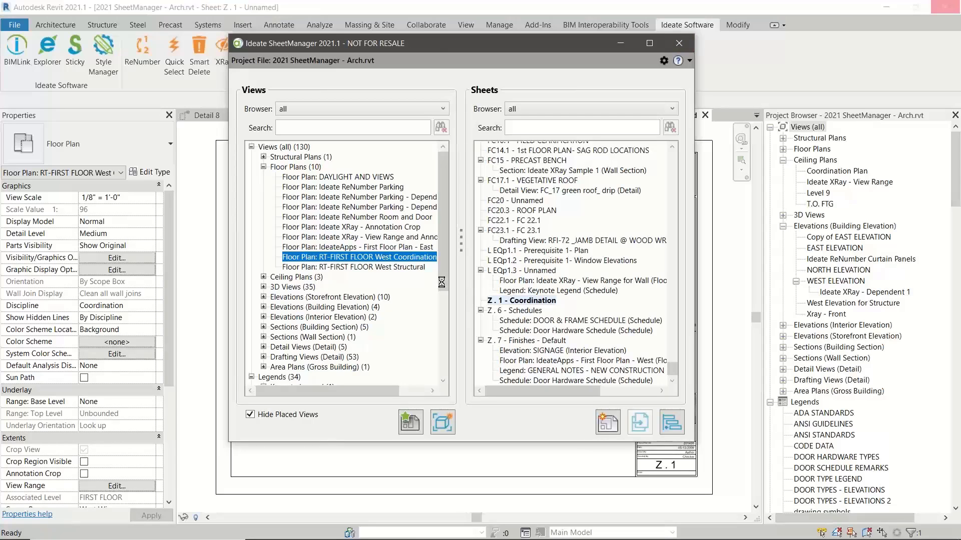
pyautogui.moveTo(443, 278); pyautogui.dragTo(451, 367)
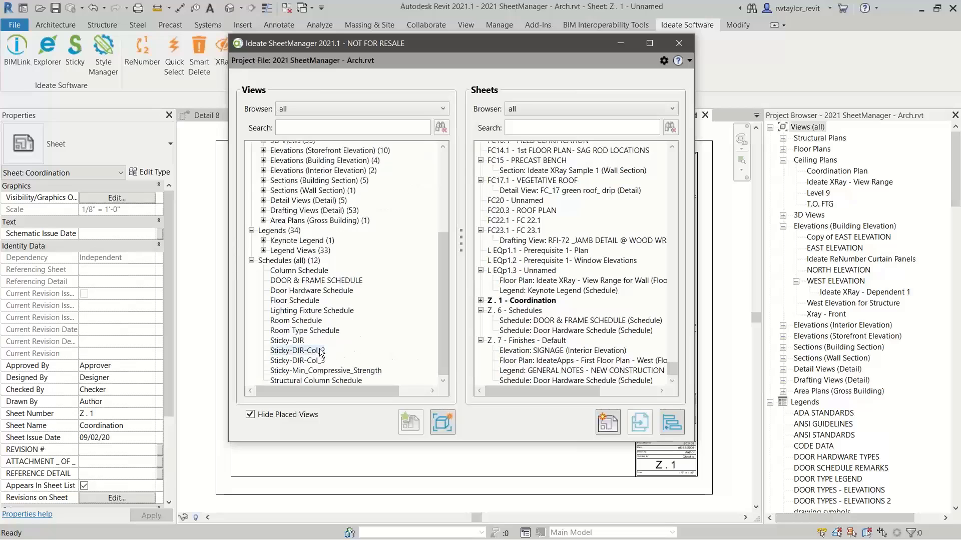
pyautogui.click(299, 332)
pyautogui.moveTo(299, 332); pyautogui.dragTo(500, 303)
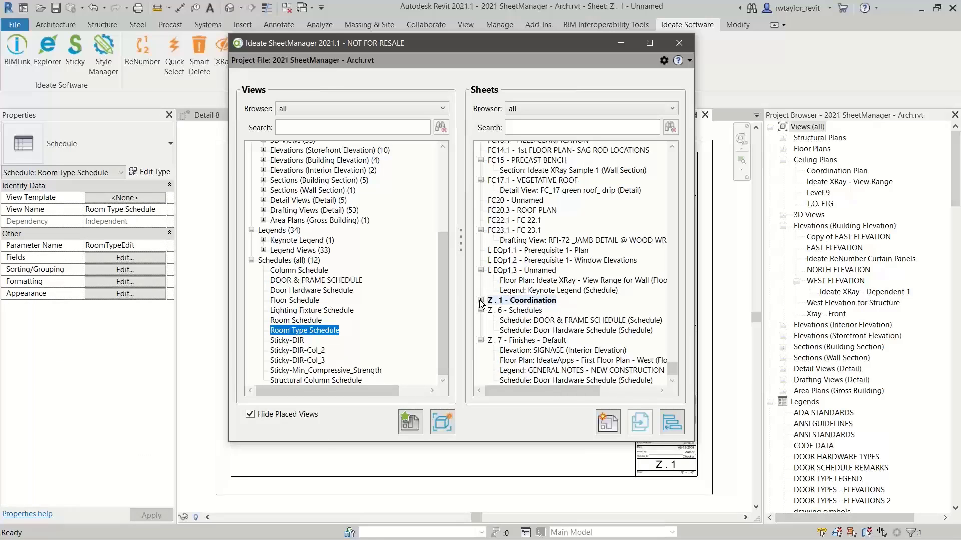
pyautogui.click(480, 301)
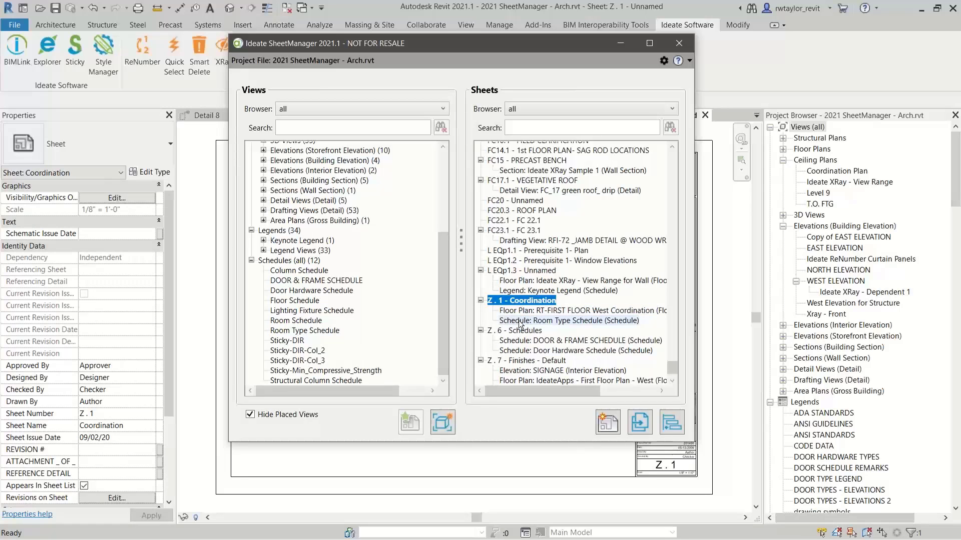
# - Locate the SIGNAGE interior elevation on sheet Z . 7 - Finishes - Default and move it to sheet Z . 1 - Coordination
pyautogui.moveTo(546, 44); pyautogui.dragTo(291, 175)
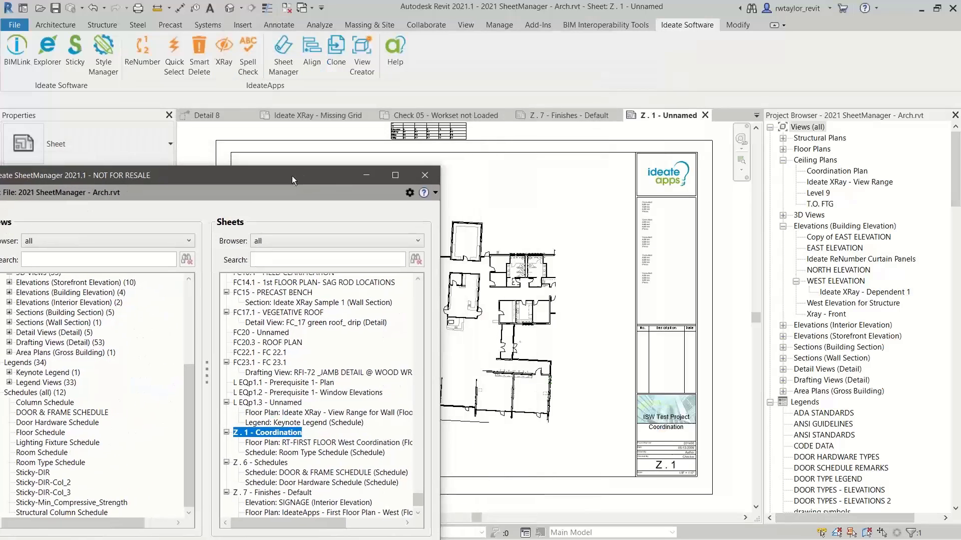
pyautogui.click(551, 116)
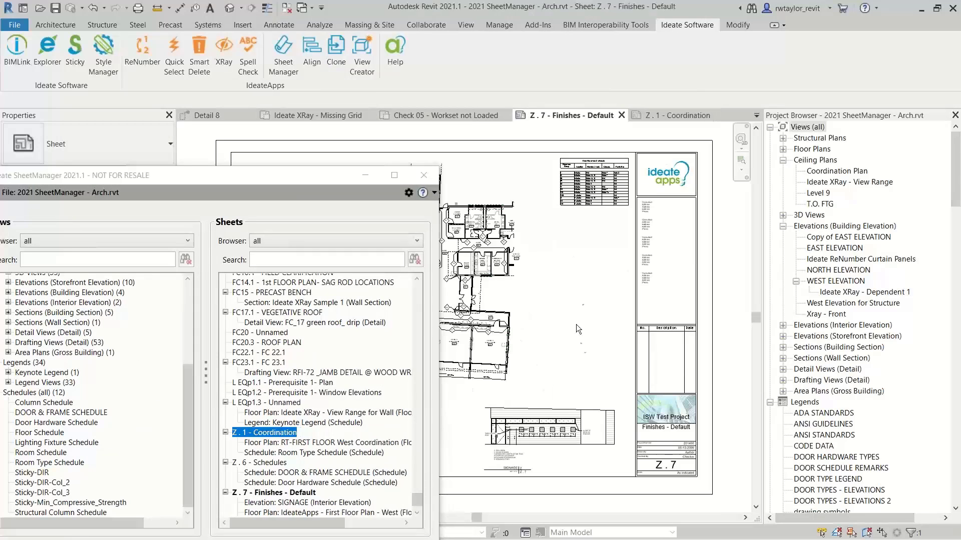
pyautogui.scroll(5, 553, 389)
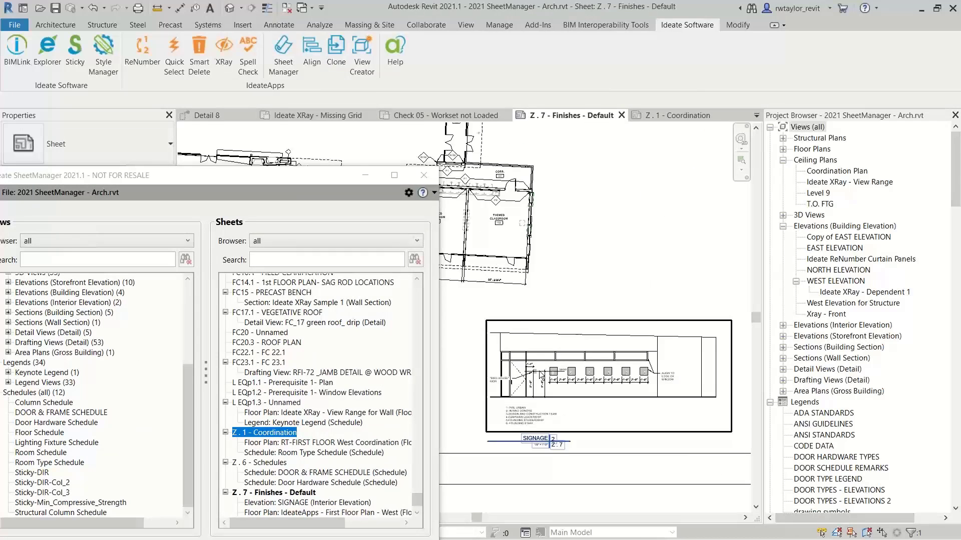
pyautogui.moveTo(545, 348); pyautogui.dragTo(534, 290, button='middle')
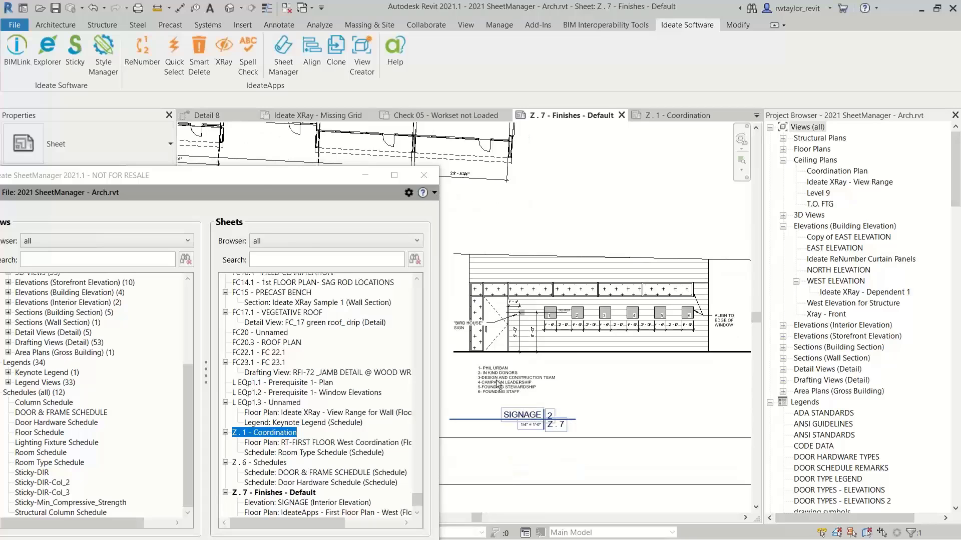
pyautogui.moveTo(260, 172); pyautogui.dragTo(291, 36)
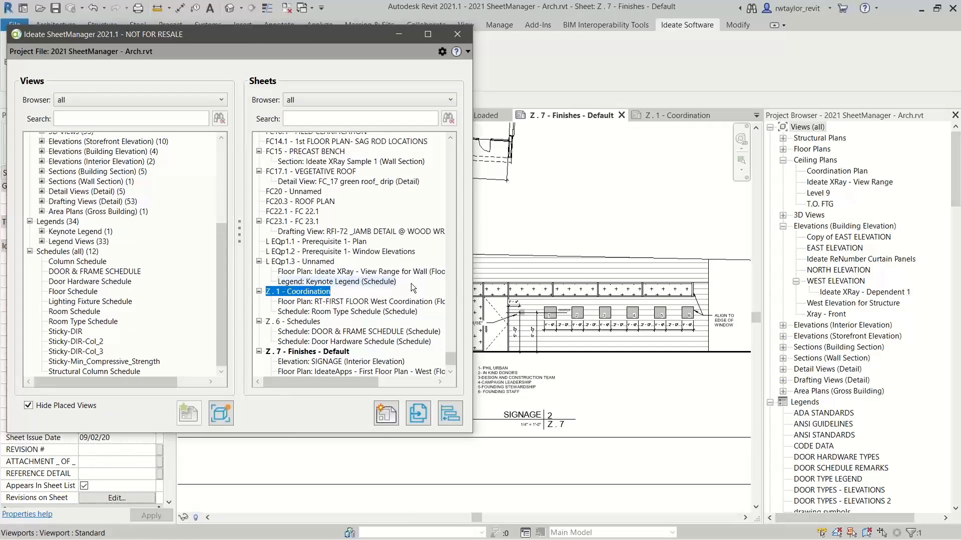
pyautogui.click(450, 371)
pyautogui.click(451, 371)
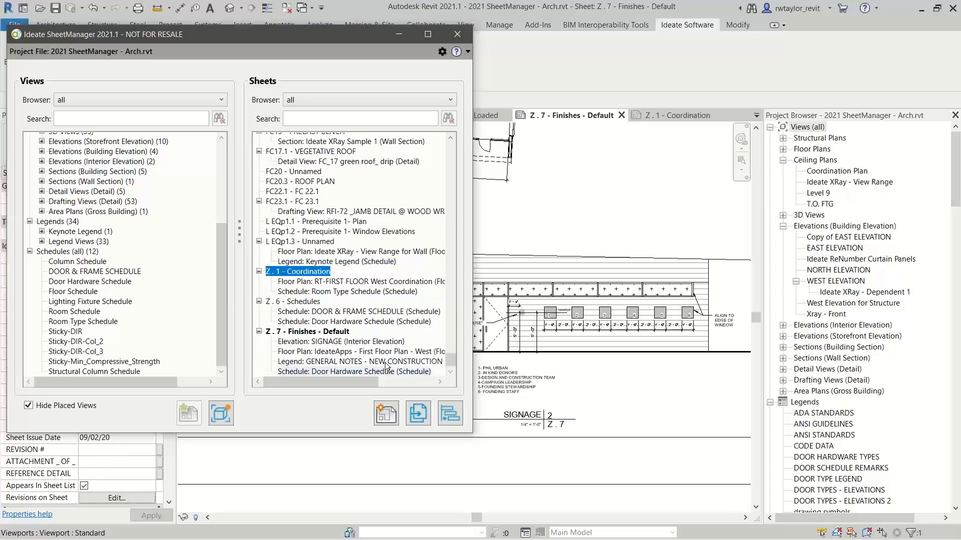
pyautogui.click(309, 341)
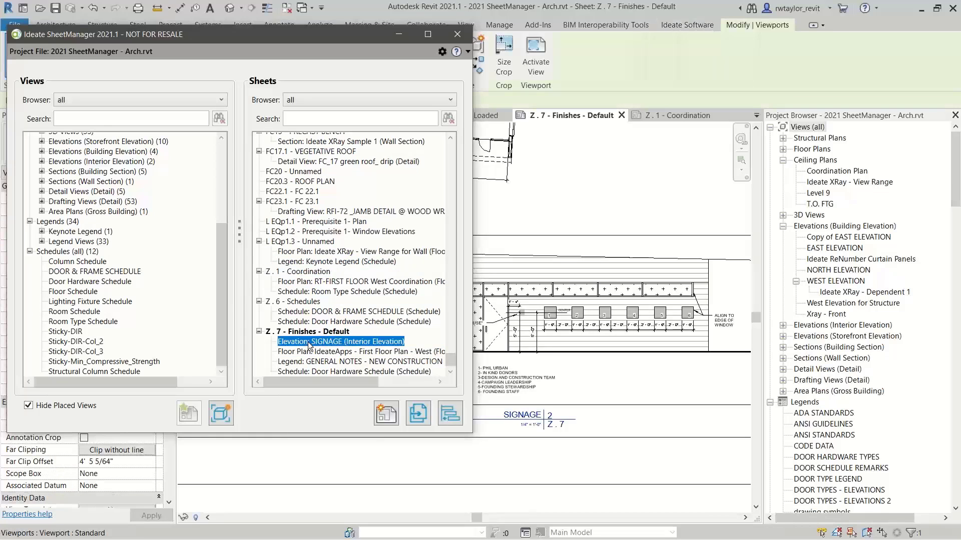
pyautogui.moveTo(320, 339); pyautogui.dragTo(316, 275)
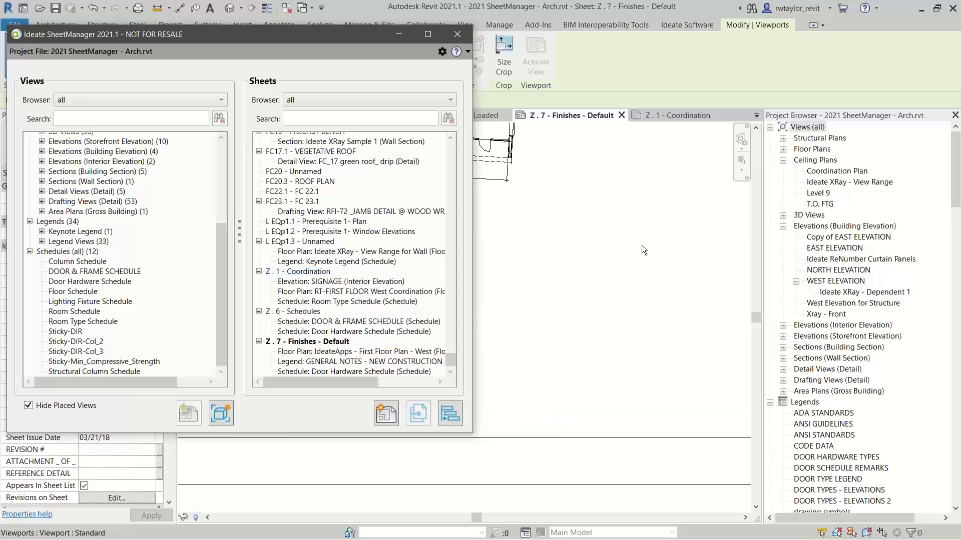
# - Open sheet Z . 1 - Coordination and reposition the floor plan viewport toward the sheet's upper-left corner
pyautogui.click(669, 114)
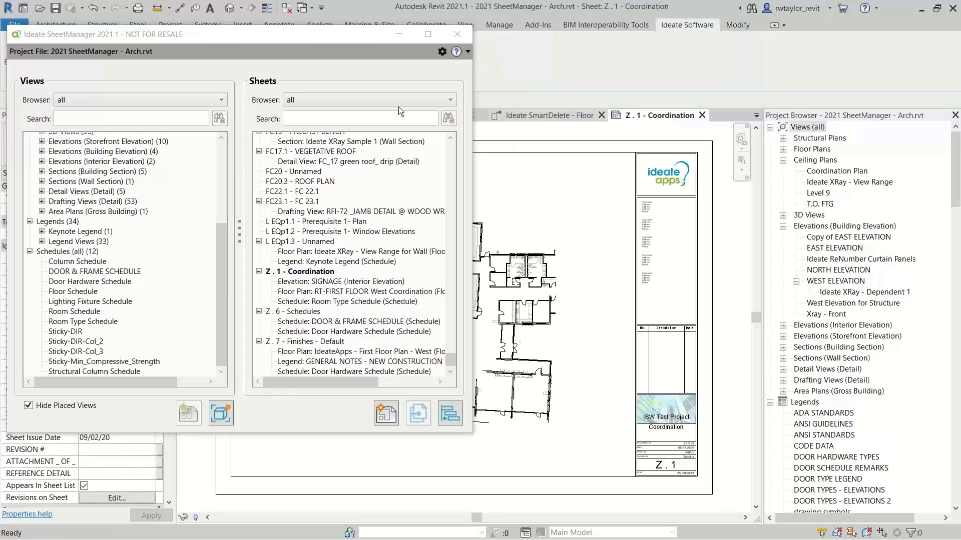
pyautogui.moveTo(270, 35); pyautogui.dragTo(466, 488)
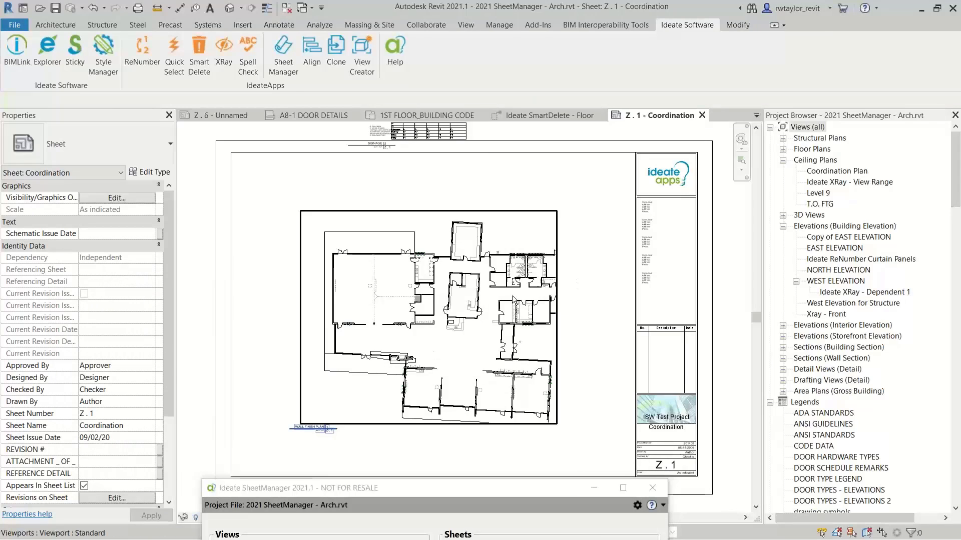
pyautogui.moveTo(505, 295); pyautogui.dragTo(447, 243)
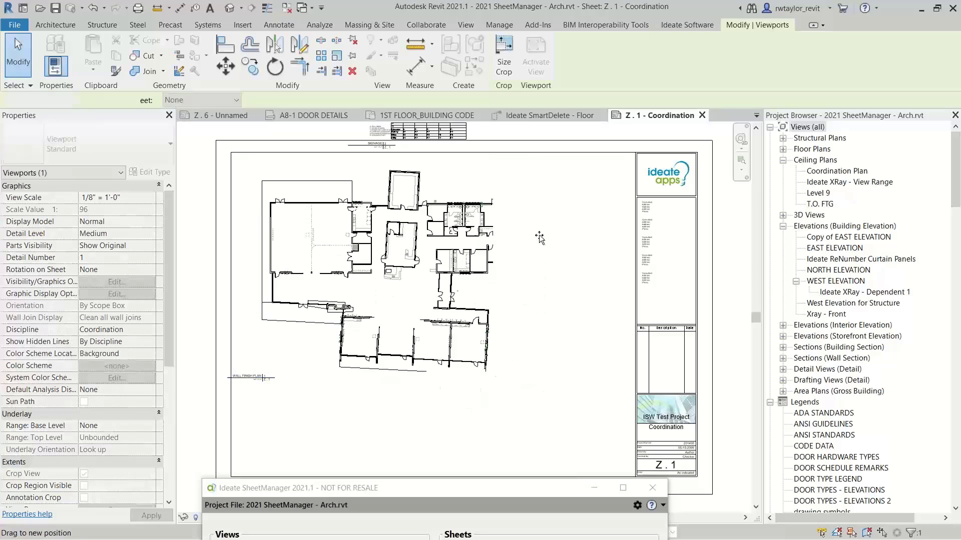
pyautogui.click(551, 255)
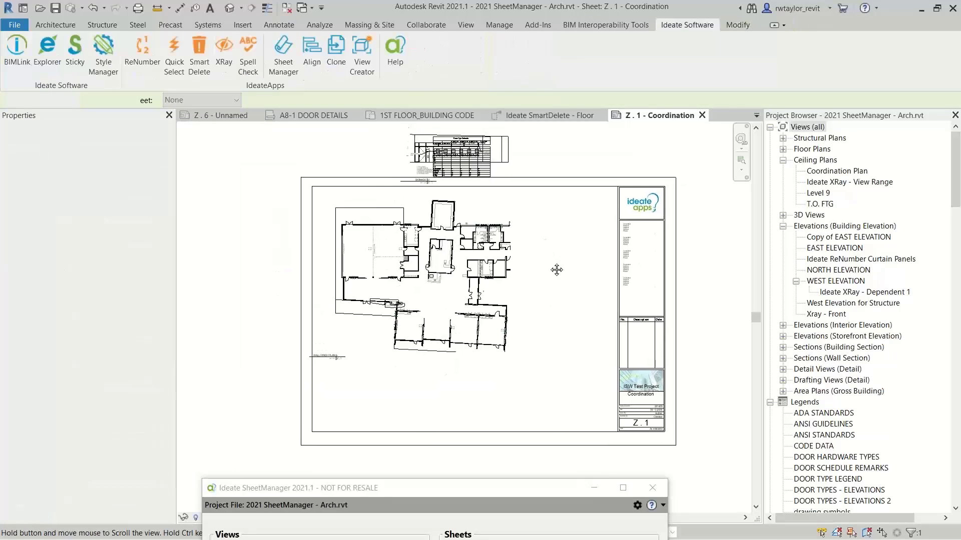
pyautogui.scroll(-2, 557, 268)
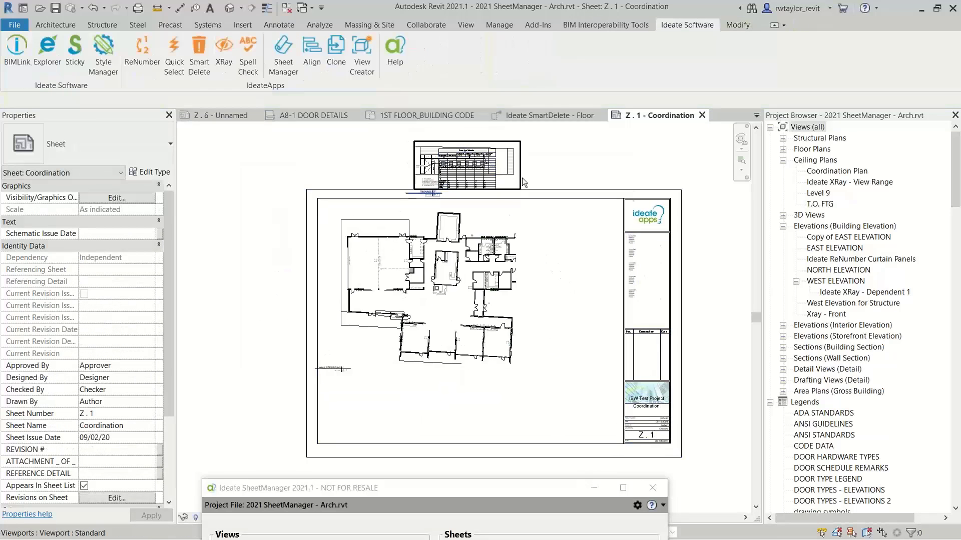
# - Place the SIGNAGE elevation below the floor plan and the Room Type Schedule in the sheet's lower-left corner
pyautogui.click(532, 244)
pyautogui.moveTo(533, 245)
pyautogui.mouseDown()
pyautogui.moveTo(573, 386)
pyautogui.moveTo(564, 414)
pyautogui.moveTo(545, 413)
pyautogui.mouseUp()
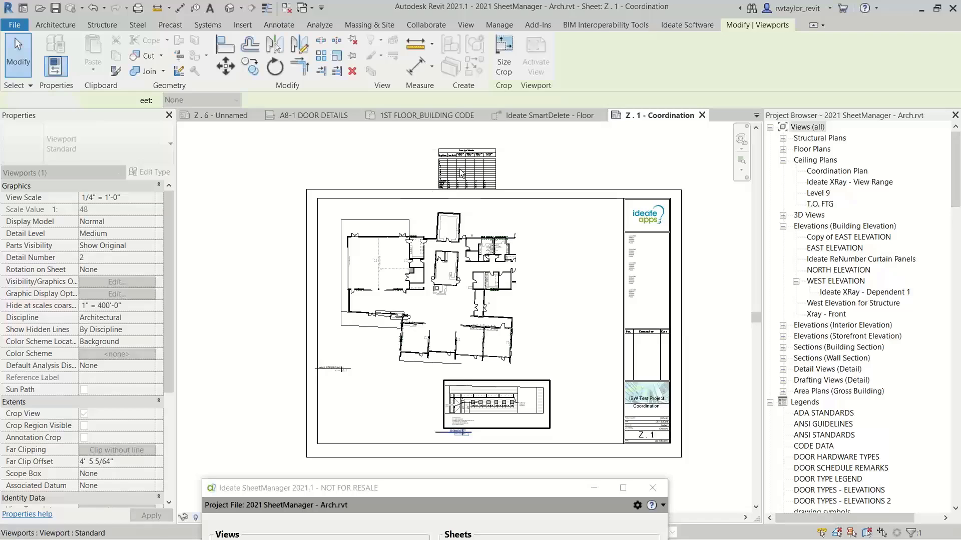
pyautogui.click(465, 172)
pyautogui.moveTo(465, 173); pyautogui.dragTo(344, 421)
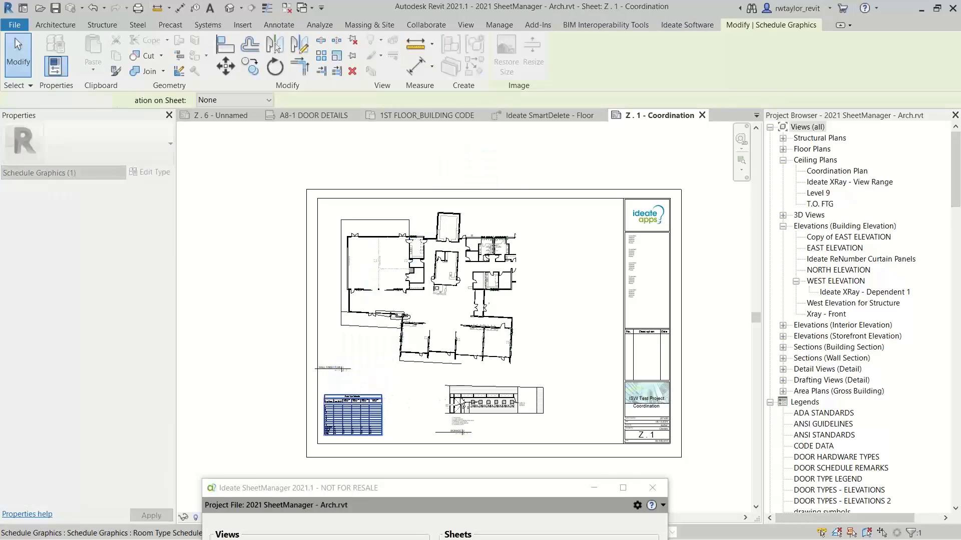
pyautogui.click(492, 419)
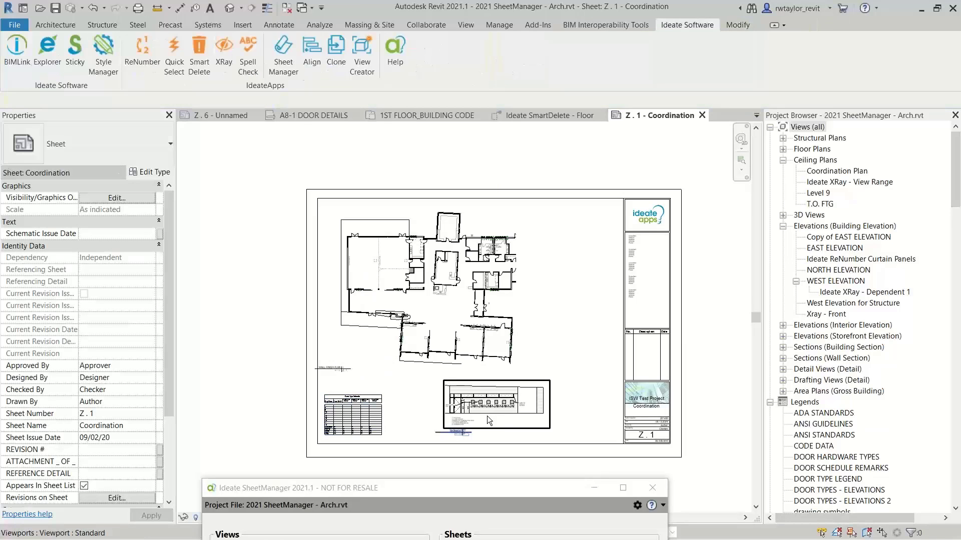
pyautogui.moveTo(487, 419); pyautogui.dragTo(462, 428)
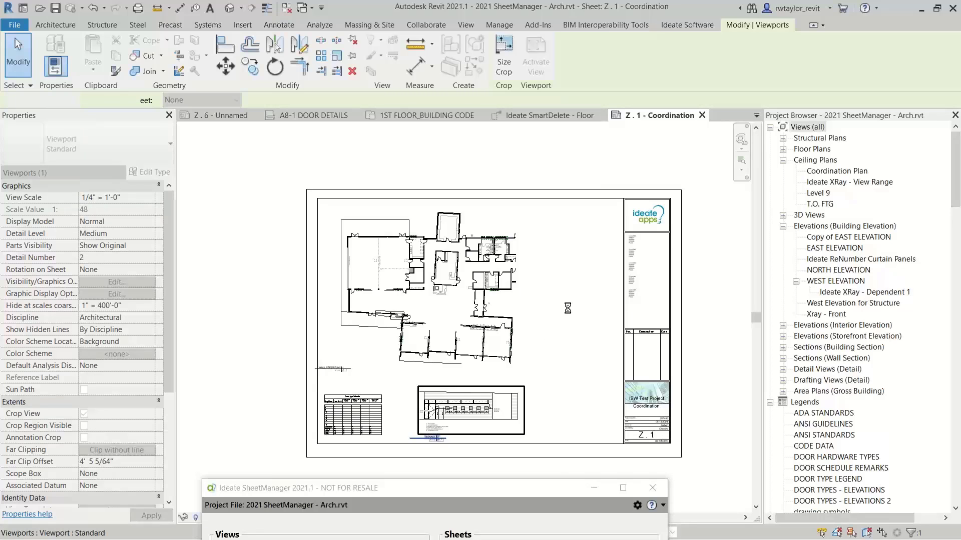
pyautogui.rightClick(567, 308)
pyautogui.click(609, 412)
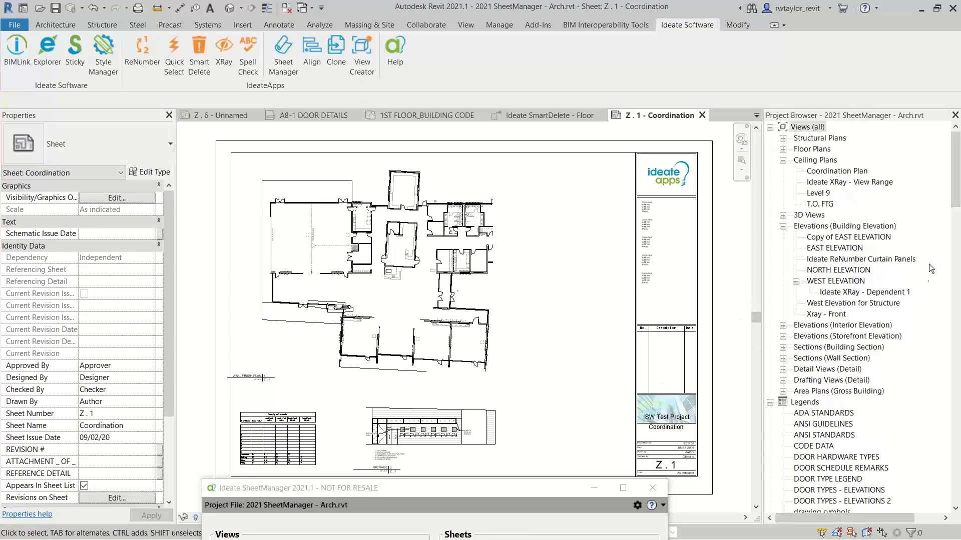
# - Find sheet Z . 1 - Coordination in the project's sheet list and check its Duplicate View options
pyautogui.scroll(-20, 931, 280)
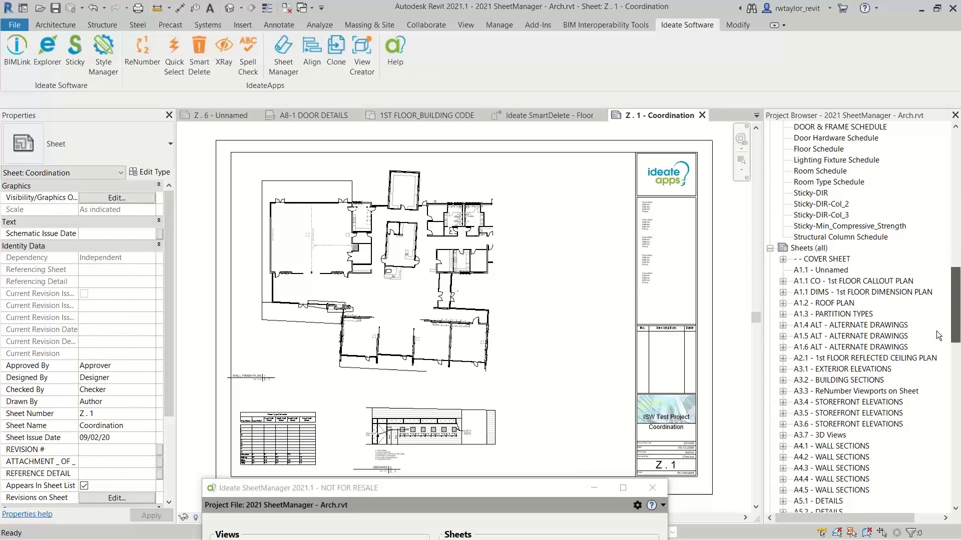
pyautogui.scroll(-20, 938, 335)
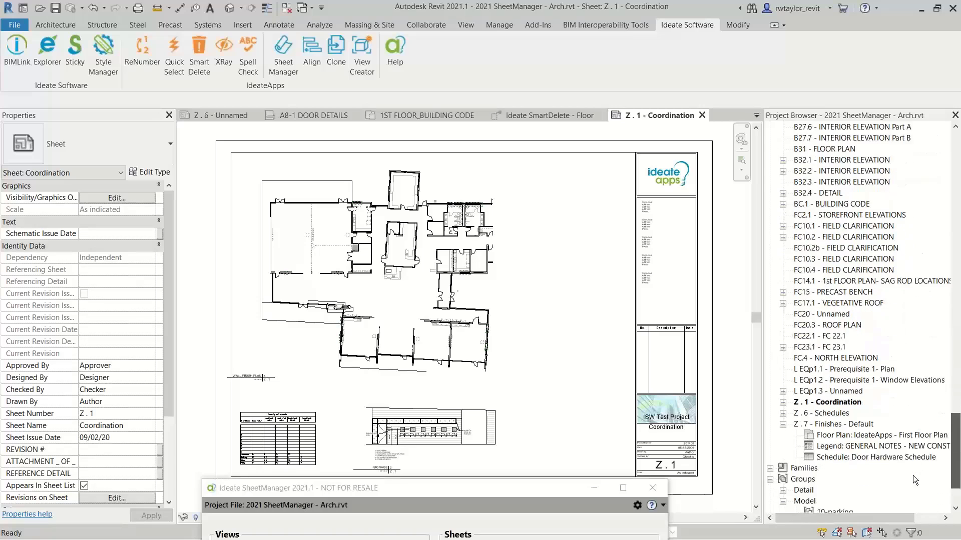
pyautogui.moveTo(913, 476); pyautogui.dragTo(904, 482)
pyautogui.click(823, 359)
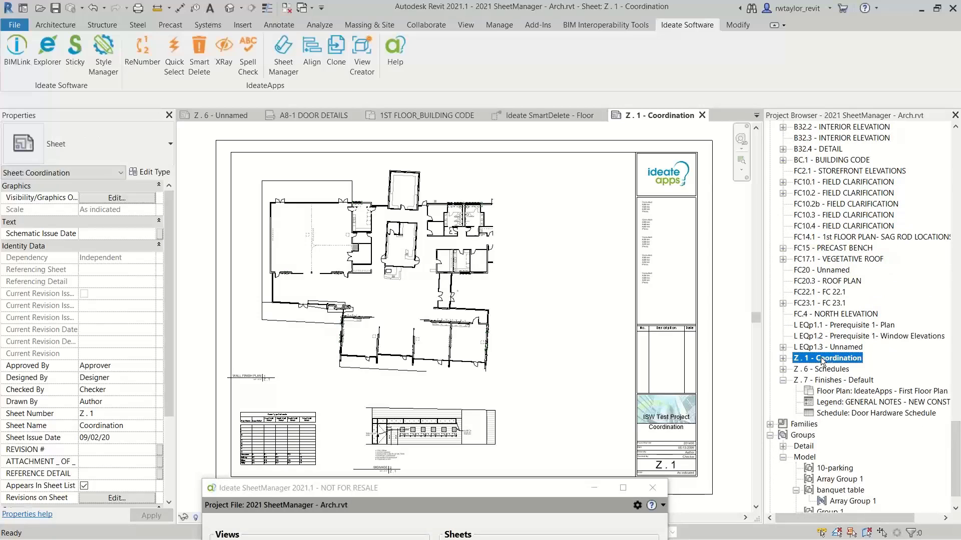
pyautogui.rightClick(823, 359)
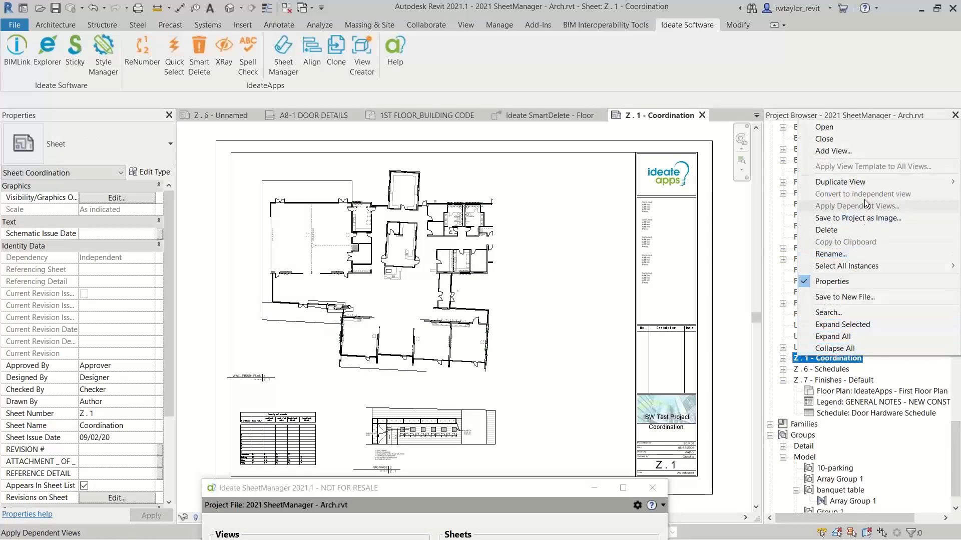
pyautogui.moveTo(840, 182)
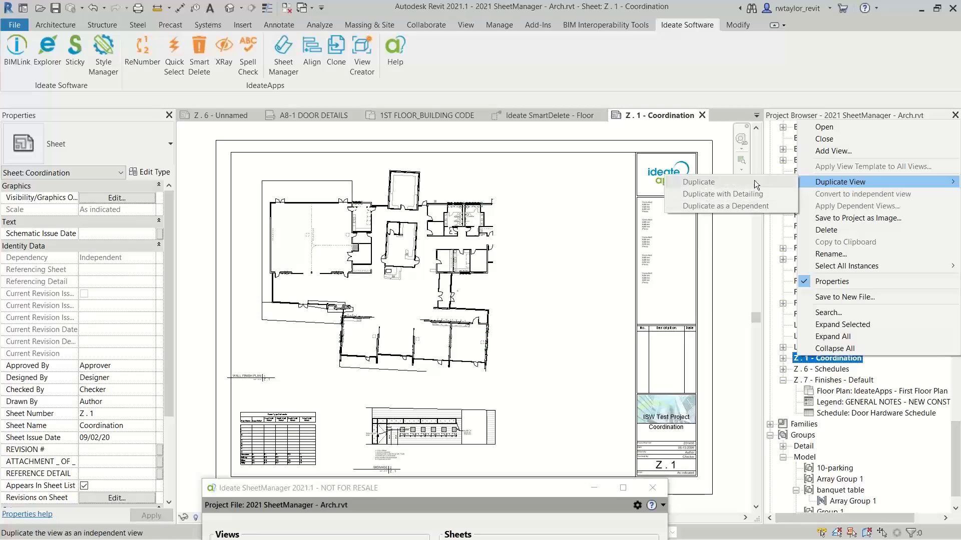
pyautogui.click(725, 281)
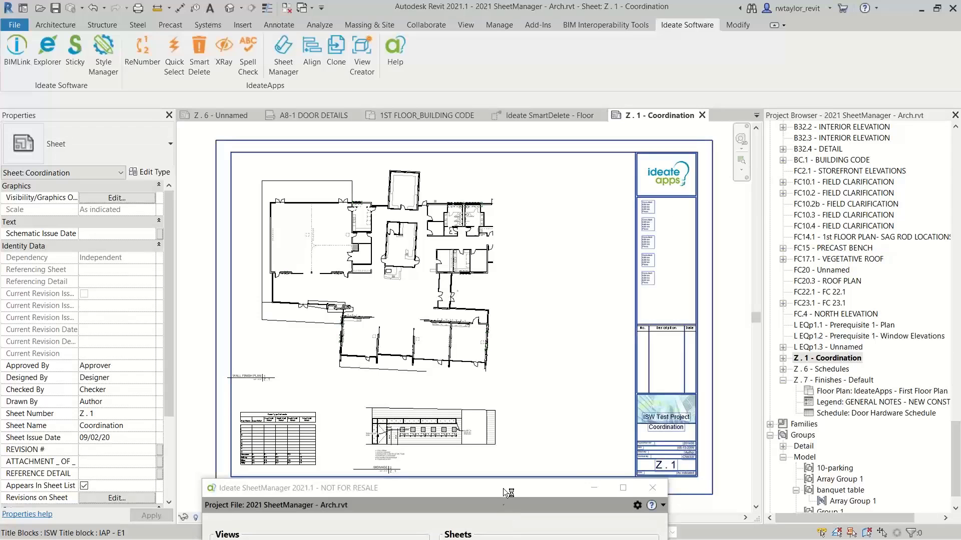
# - Start an Ideate Clone of sheet Z . 1 - Coordination from SheetManager and name the new sheet Structural
pyautogui.moveTo(503, 488); pyautogui.dragTo(298, 81)
pyautogui.click(296, 319)
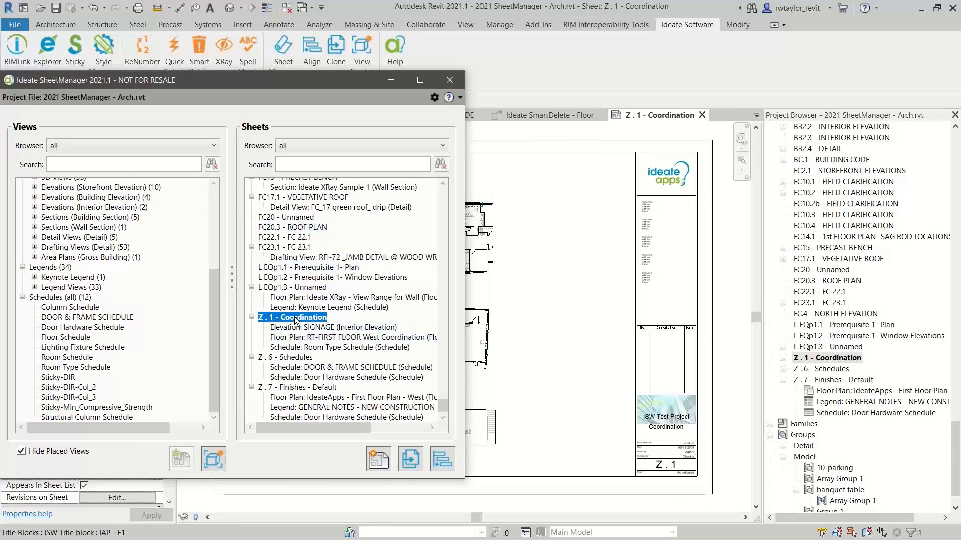
pyautogui.click(409, 459)
pyautogui.moveTo(339, 119); pyautogui.dragTo(404, 7)
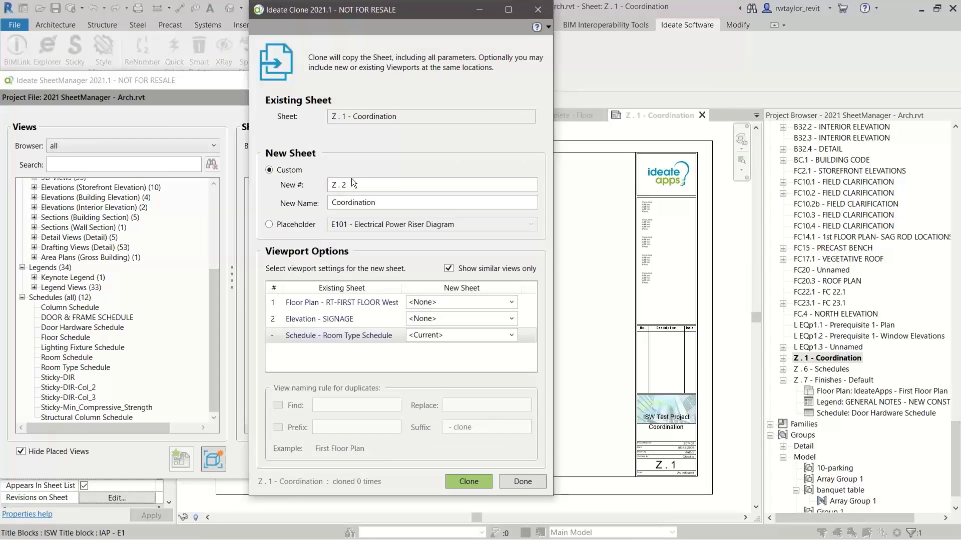
pyautogui.moveTo(394, 205); pyautogui.dragTo(296, 203)
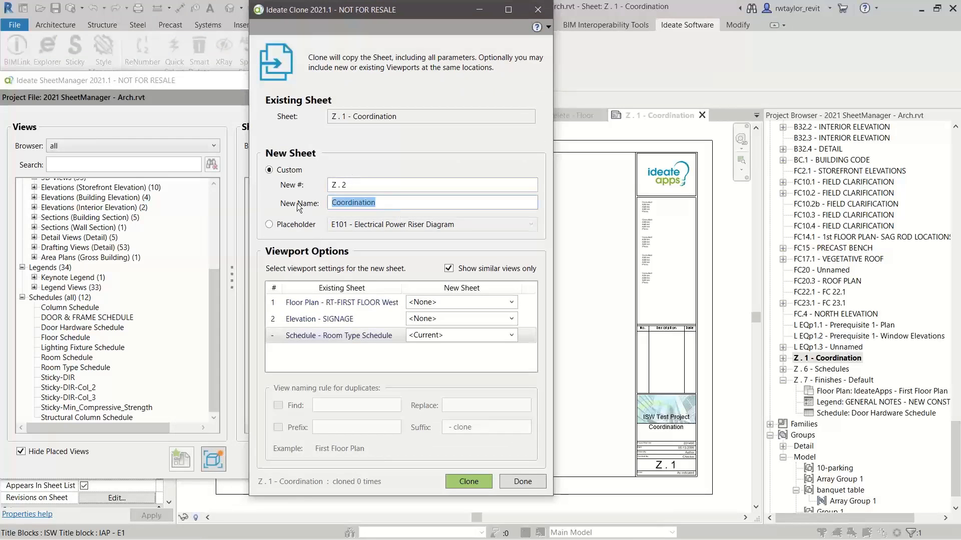
pyautogui.write('Structural')
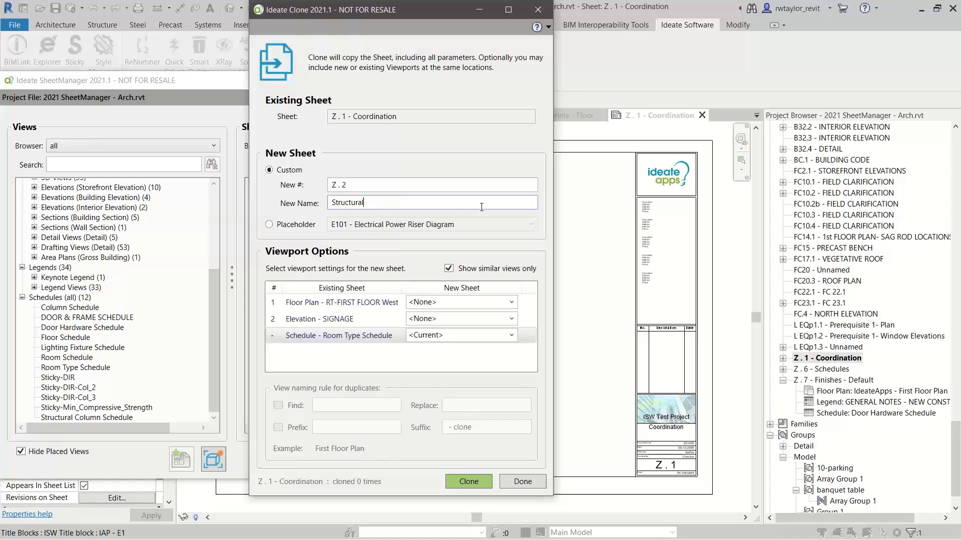
# - Replace the RT-FIRST FLOOR West Coordination floor plan with RT-FIRST FLOOR West Structural in the clone's viewport options
pyautogui.moveTo(552, 245); pyautogui.dragTo(700, 246)
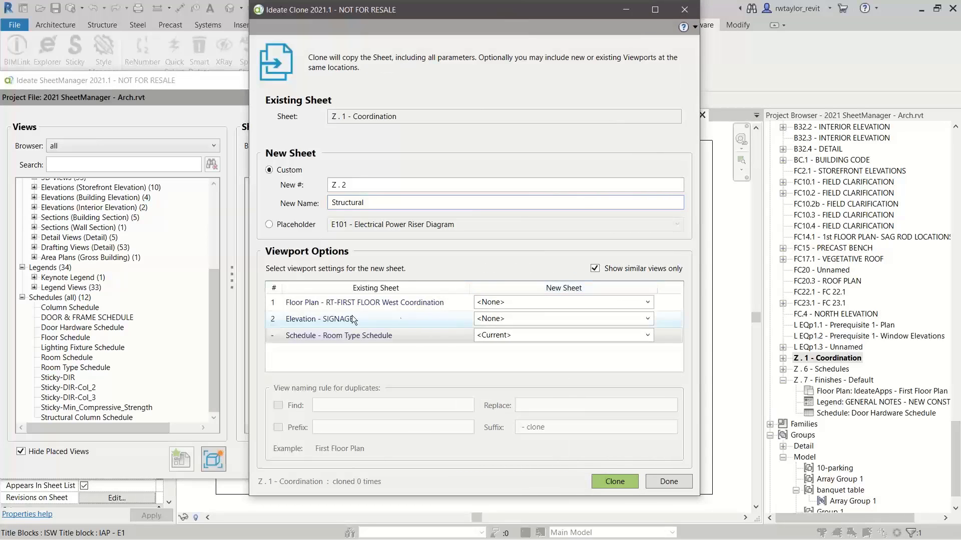
pyautogui.click(647, 303)
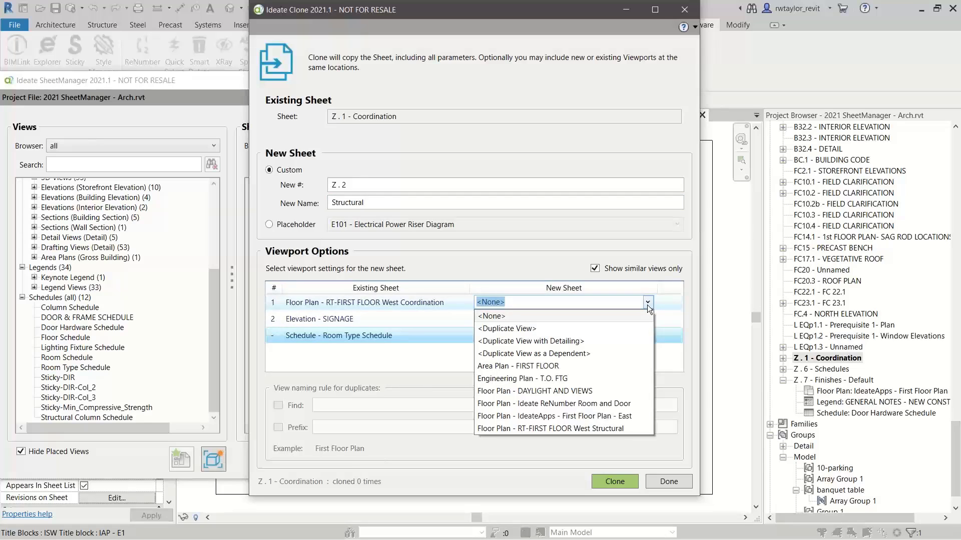
pyautogui.click(605, 429)
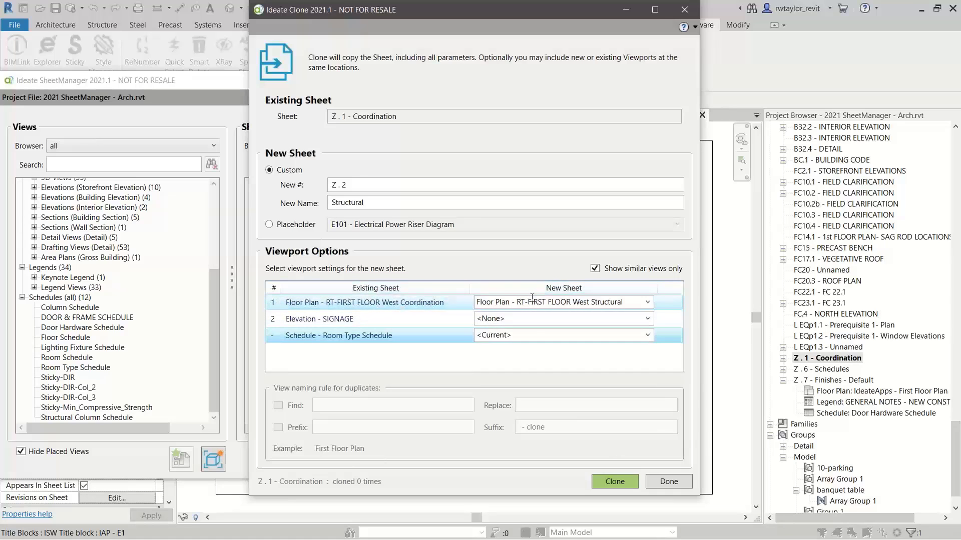
# - Include dissimilar views temporarily and replace the SIGNAGE elevation with West Elevation for Structure on the new sheet
pyautogui.click(594, 268)
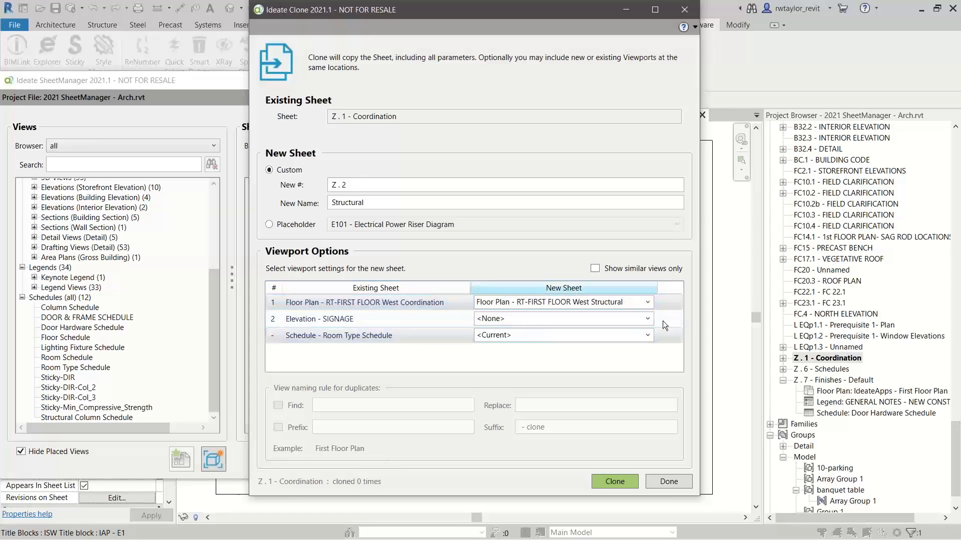
pyautogui.click(647, 318)
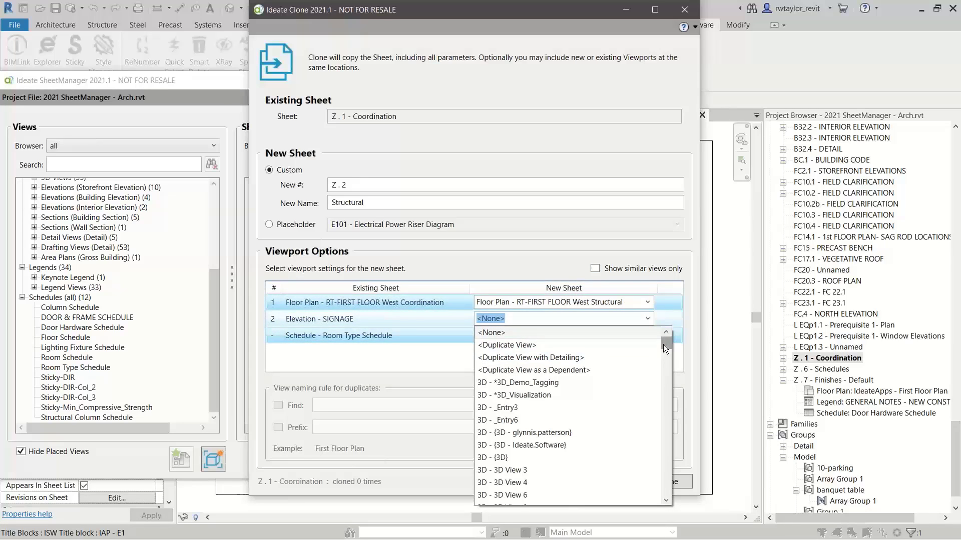
pyautogui.moveTo(663, 345); pyautogui.dragTo(671, 439)
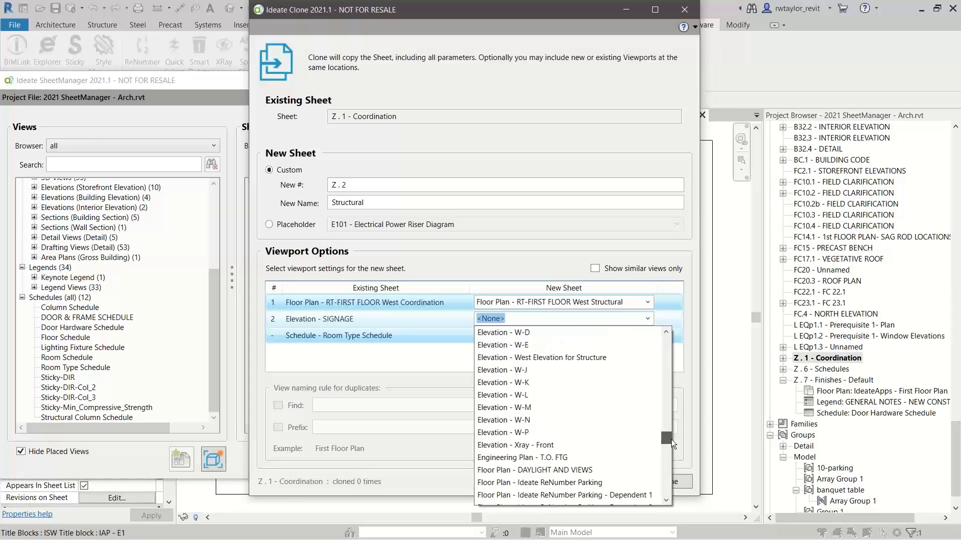
pyautogui.click(571, 356)
pyautogui.click(595, 269)
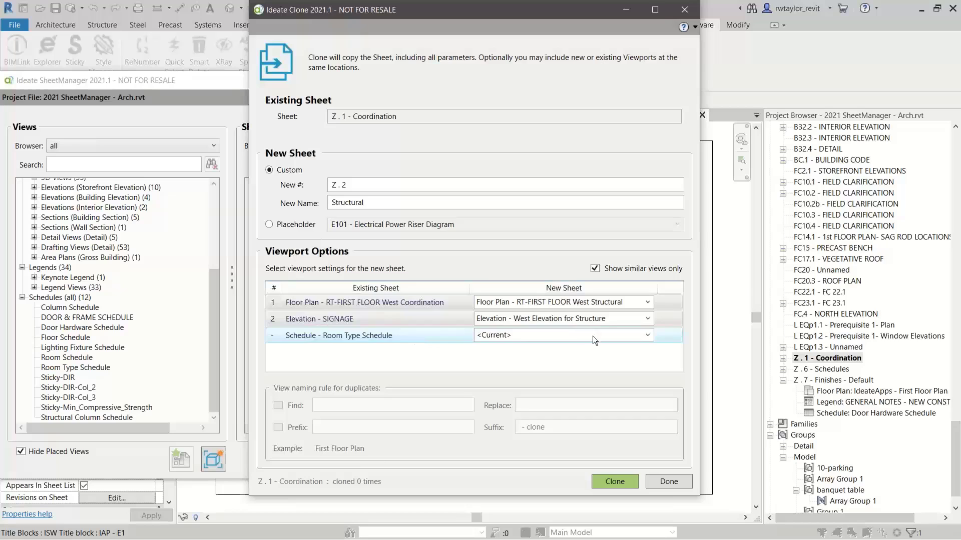
# - Replace the Room Type Schedule with Sticky-Min_Compressive_Strength, clone the sheet and close Ideate Clone
pyautogui.click(647, 337)
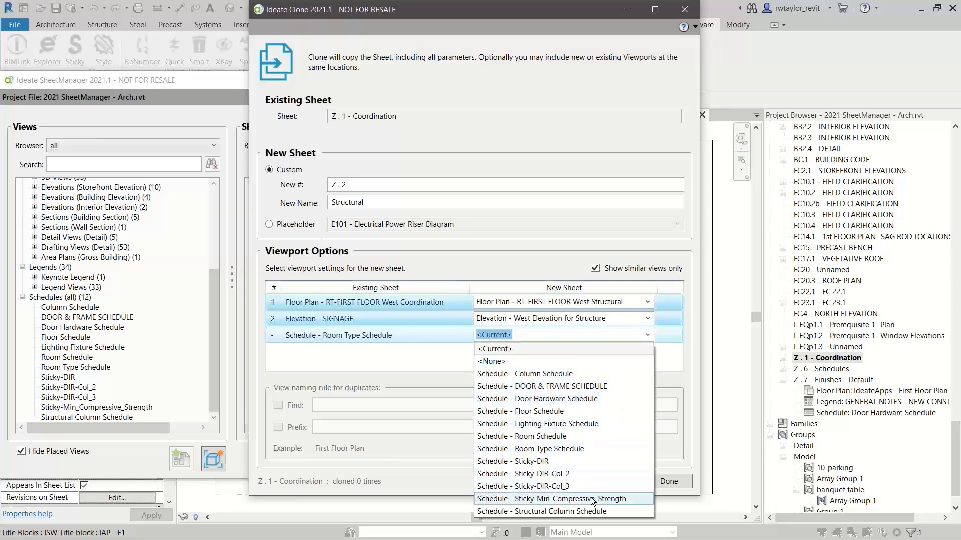
pyautogui.click(556, 499)
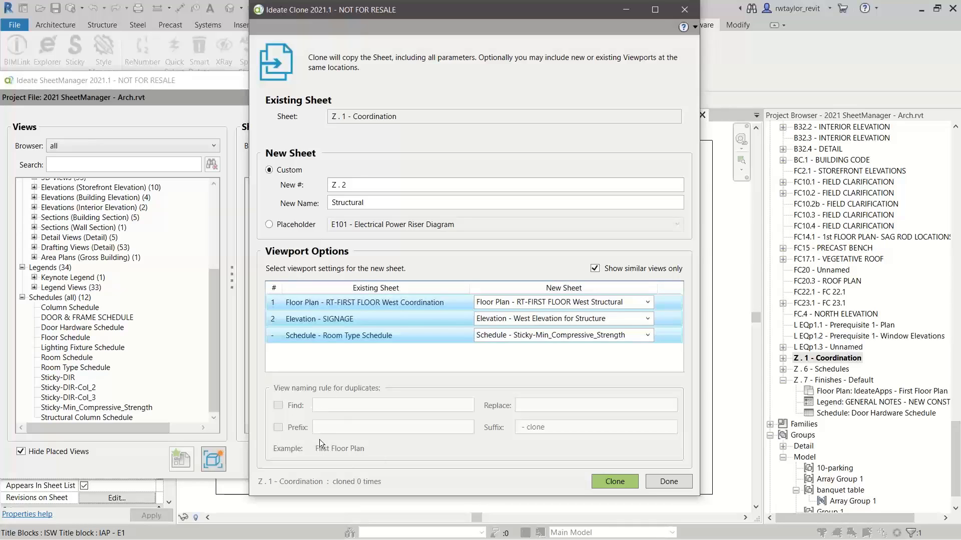
pyautogui.click(606, 481)
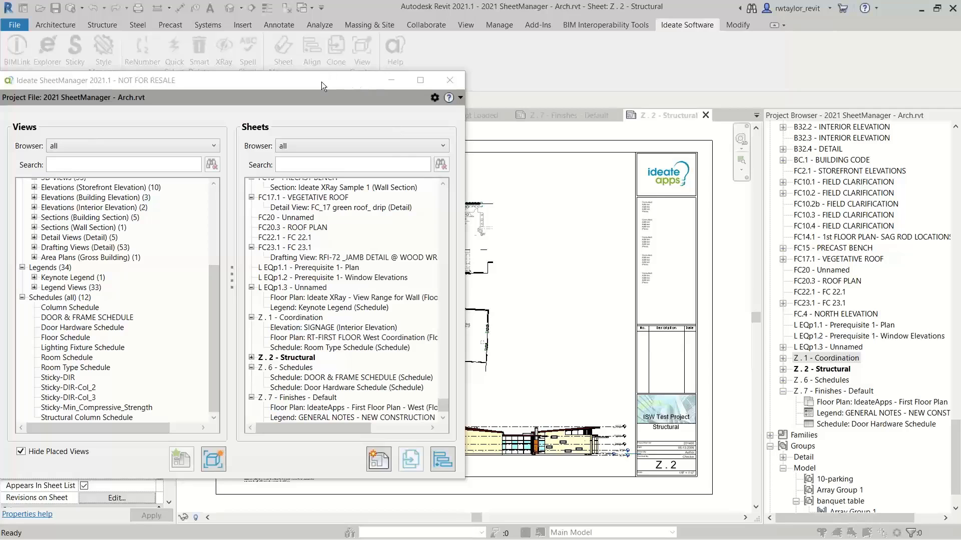
pyautogui.hotkey('alt', 'Tab')
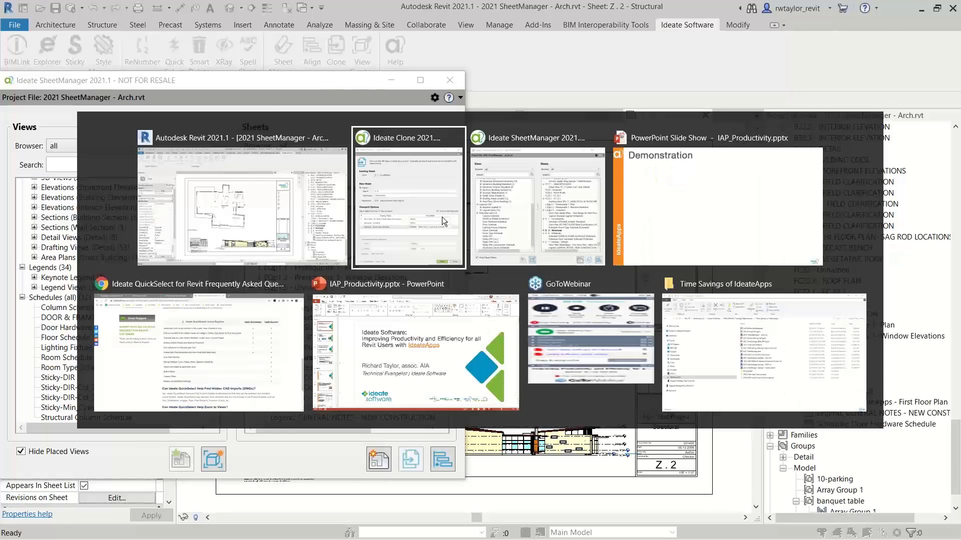
pyautogui.click(683, 481)
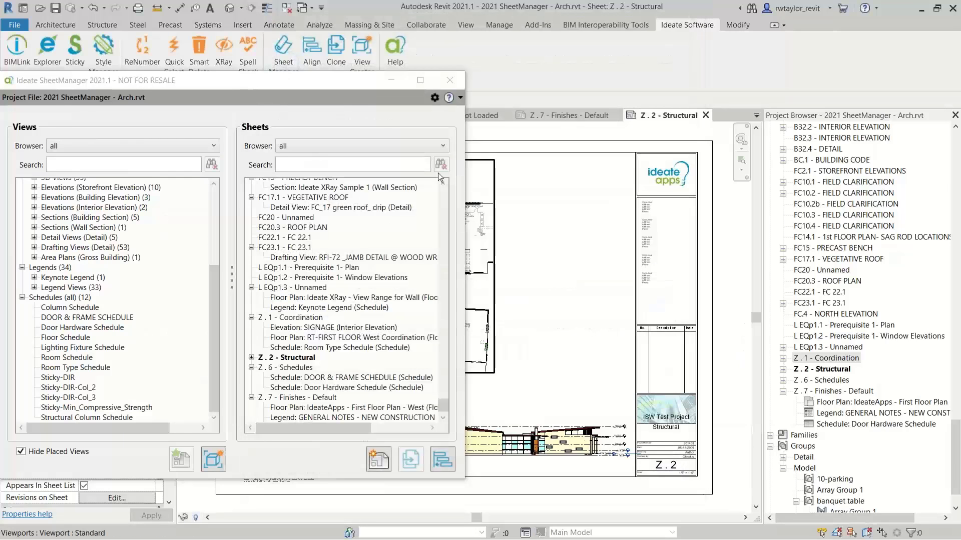
# - Move SheetManager aside, switch to sheet Z . 7 - Finishes - Default and fit the whole sheet in view
pyautogui.moveTo(345, 82); pyautogui.dragTo(594, 482)
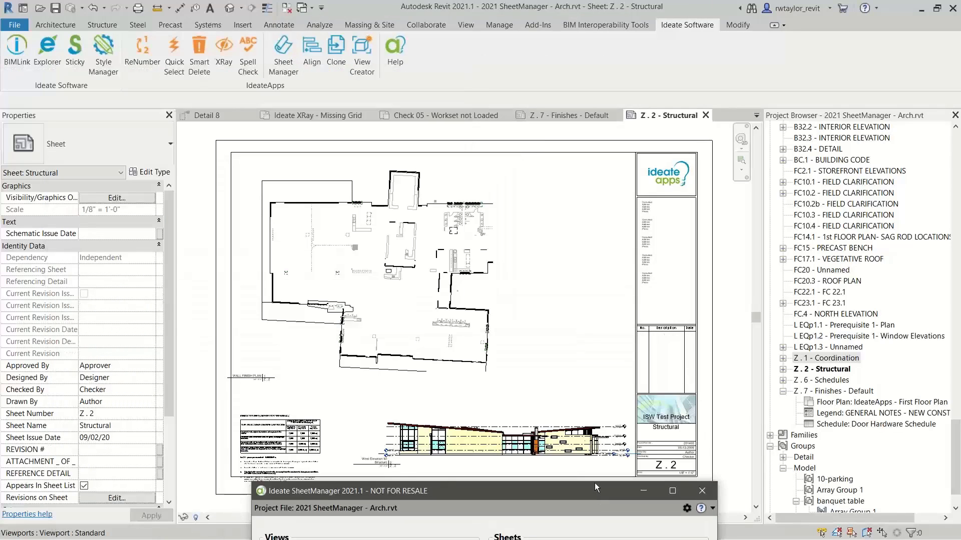
pyautogui.click(551, 118)
pyautogui.click(550, 116)
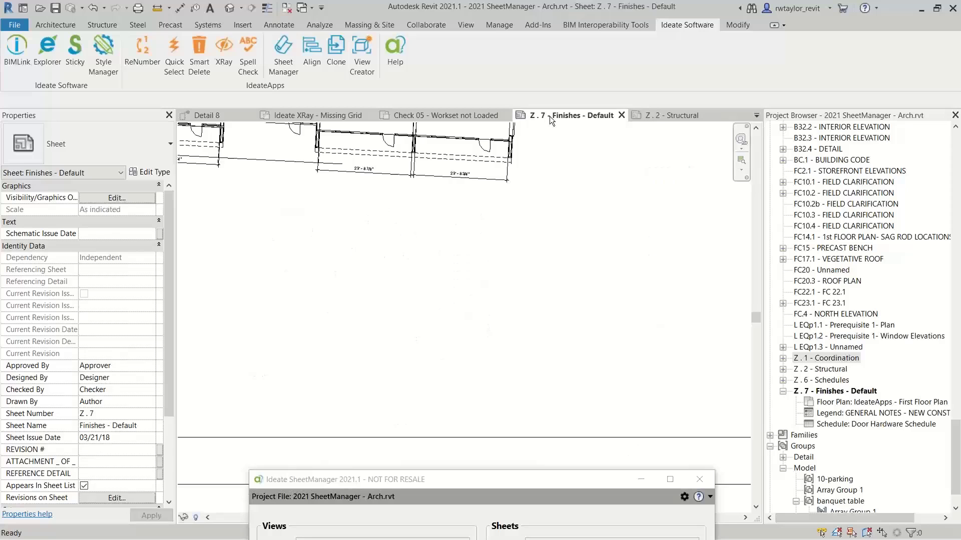
pyautogui.rightClick(486, 230)
pyautogui.click(542, 335)
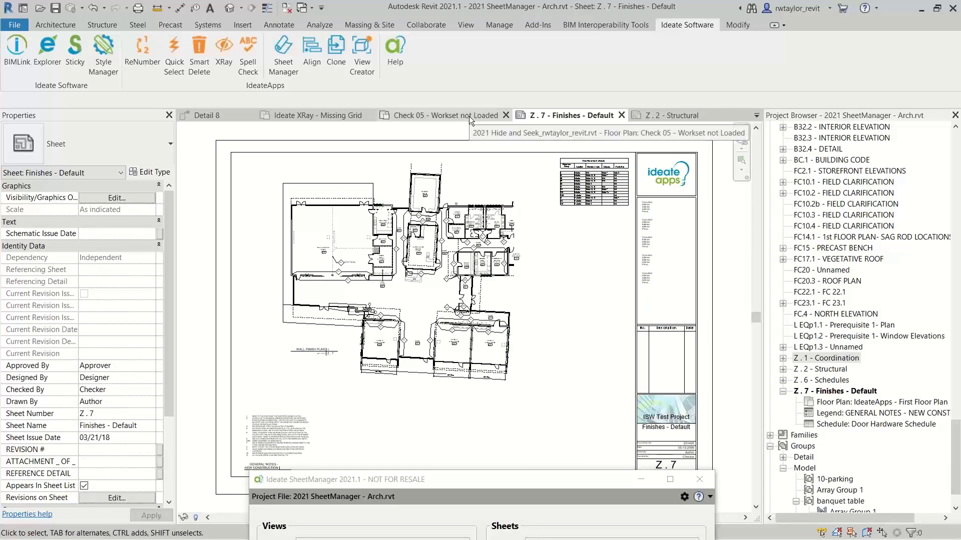
# - Close the Check 05 - Workset not Loaded view and compare sheets Z . 1 - Coordination and Z . 7 - Finishes - Default
pyautogui.click(505, 115)
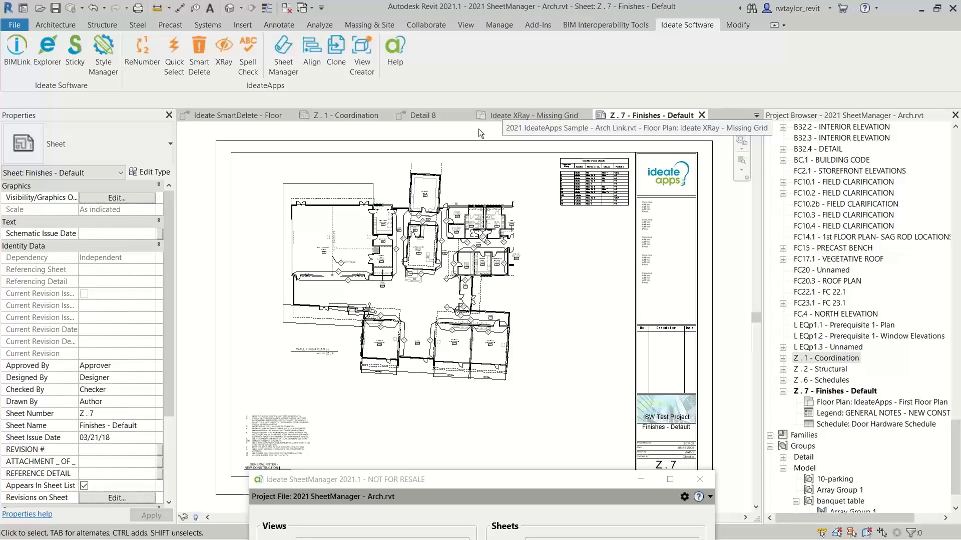
pyautogui.click(365, 117)
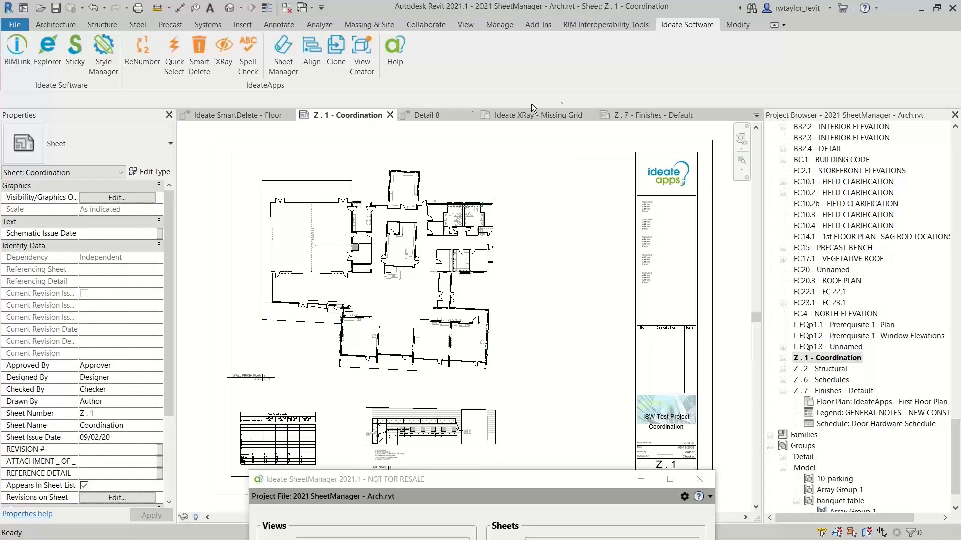
pyautogui.click(638, 118)
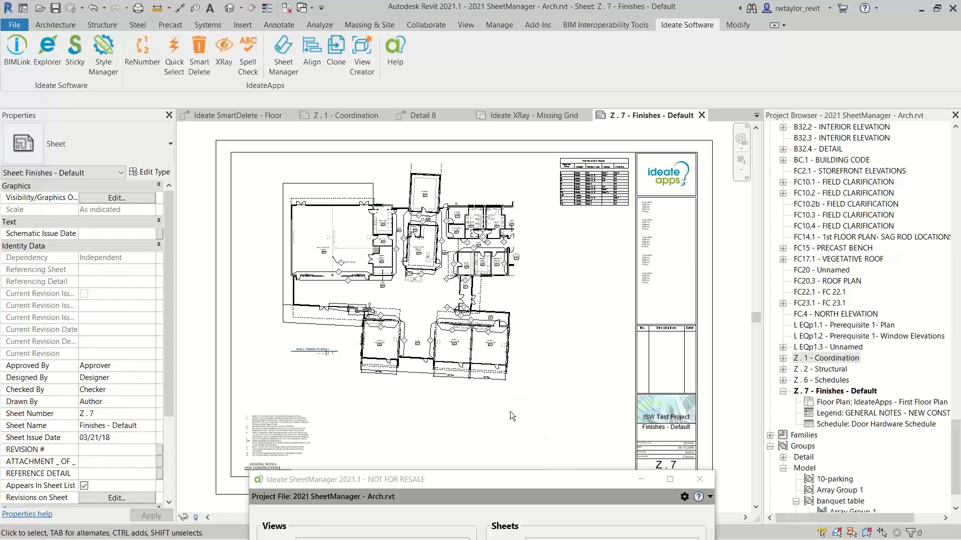
# - Open sheet Z . 2 - Structural from SheetManager and move the SheetManager window clear of the drawing
pyautogui.moveTo(502, 478); pyautogui.dragTo(429, 62)
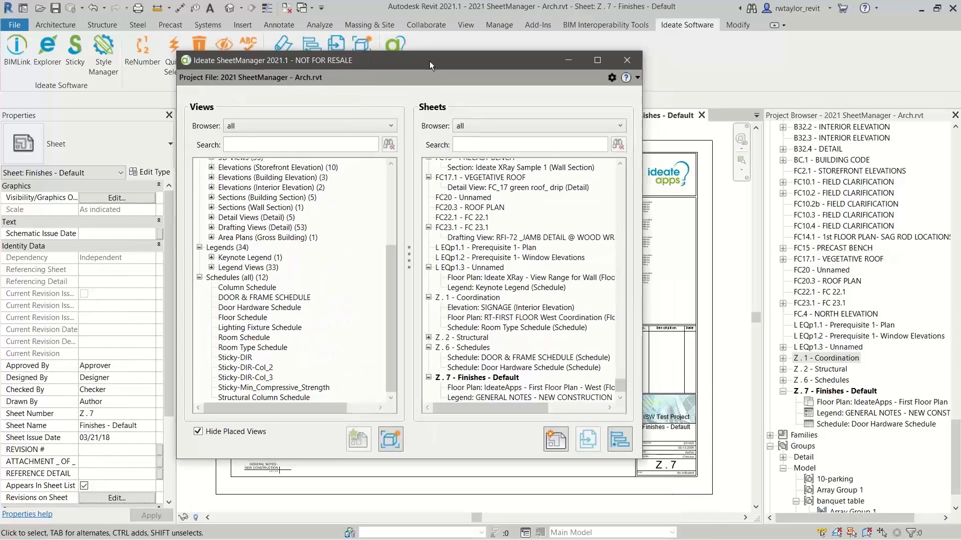
pyautogui.doubleClick(453, 338)
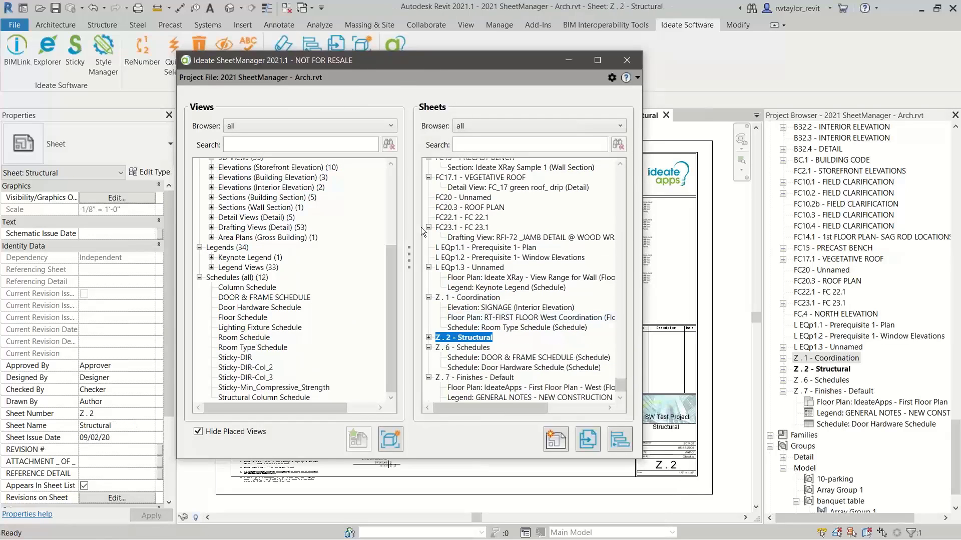
pyautogui.moveTo(397, 59); pyautogui.dragTo(408, 487)
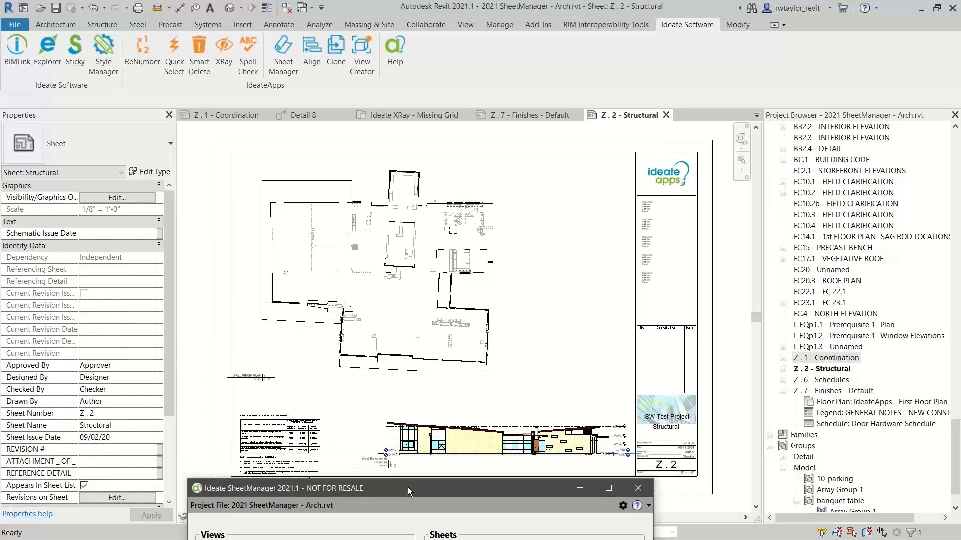
# - Examine the floor plan, the compressive strength schedule and the west elevation on sheet Z . 2 - Structural, ending with the whole sheet in view
pyautogui.click(342, 274)
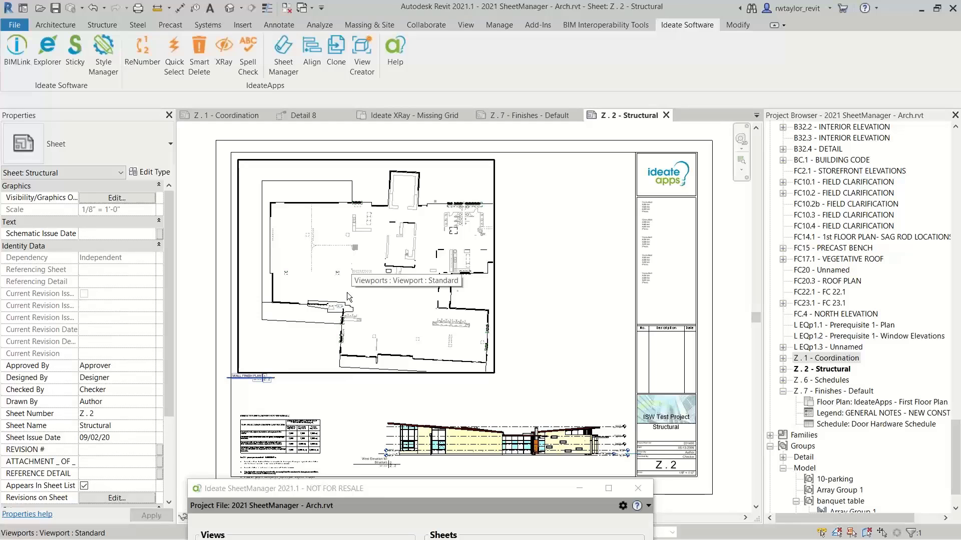
pyautogui.moveTo(300, 436); pyautogui.dragTo(387, 288, button='middle')
pyautogui.scroll(4, 315, 340)
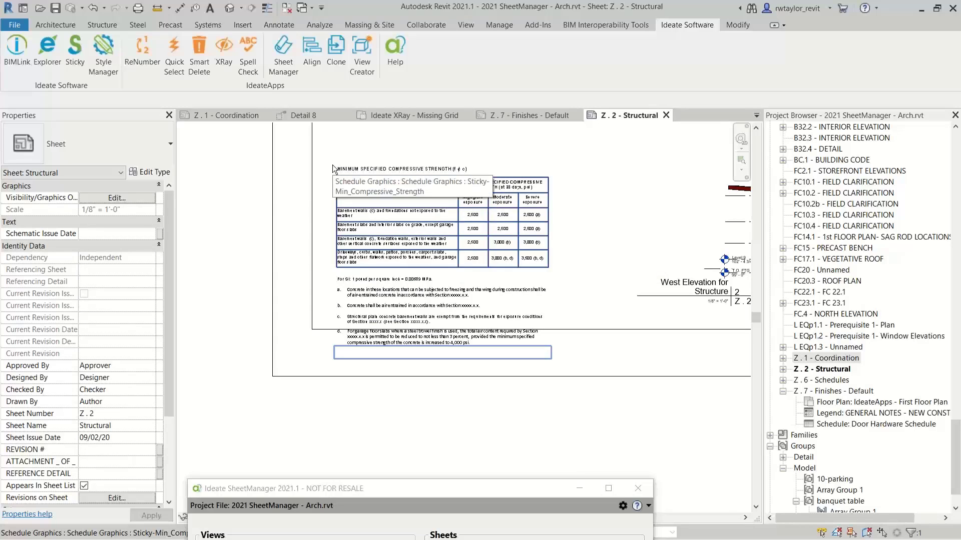
pyautogui.scroll(-2, 557, 157)
pyautogui.moveTo(561, 177); pyautogui.dragTo(316, 286, button='middle')
pyautogui.click(397, 260)
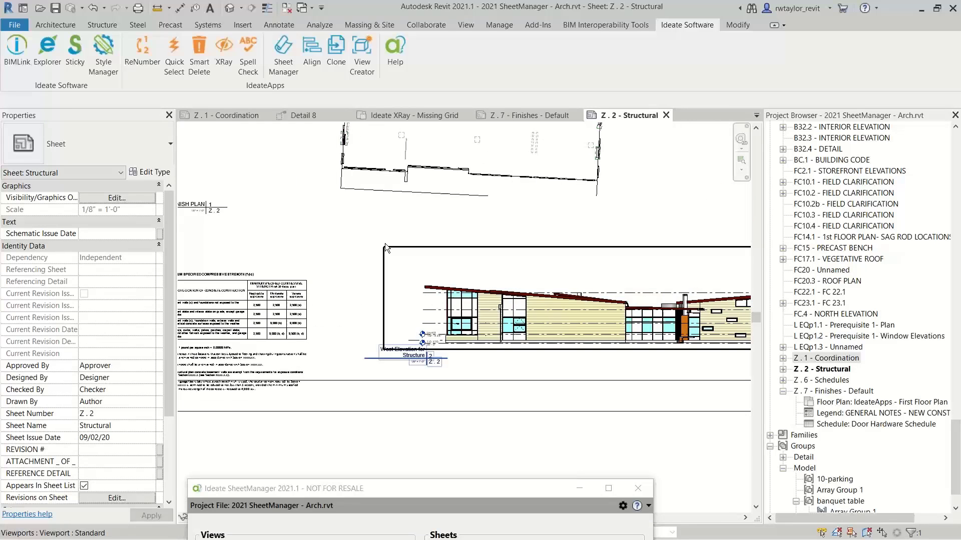
pyautogui.rightClick(341, 250)
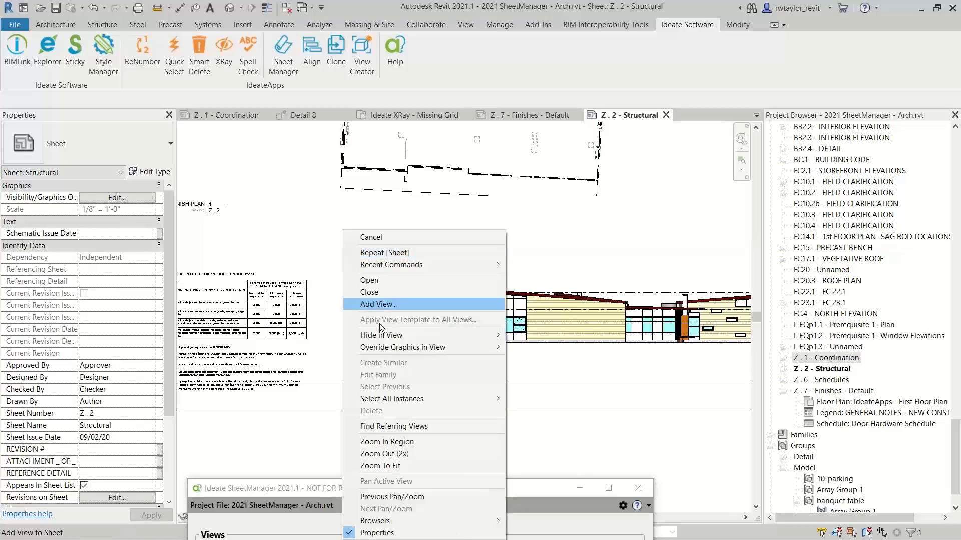
pyautogui.click(403, 465)
pyautogui.click(334, 373)
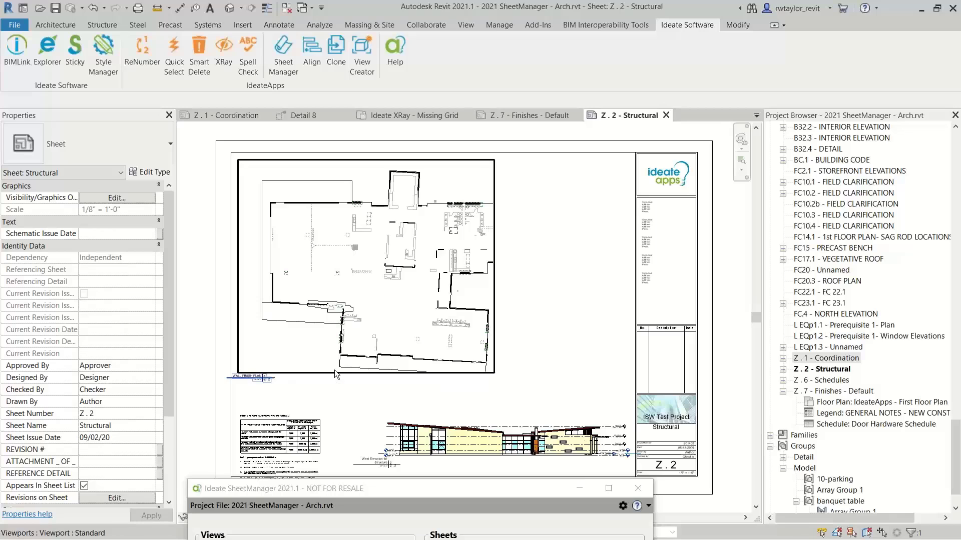
# - Open sheet Z . 1 - Coordination from SheetManager and copy its Room Type Schedule
pyautogui.click(380, 489)
pyautogui.moveTo(380, 488); pyautogui.dragTo(339, 116)
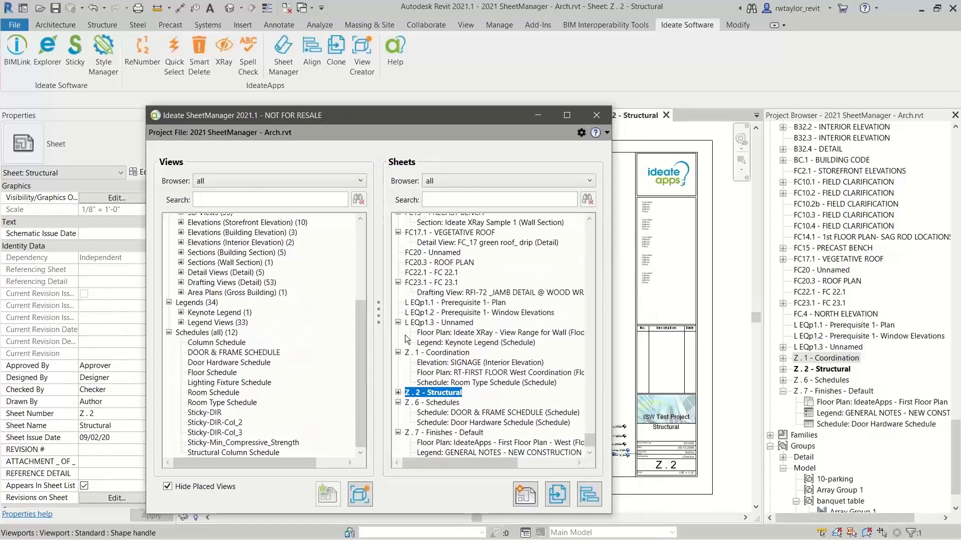
pyautogui.doubleClick(439, 353)
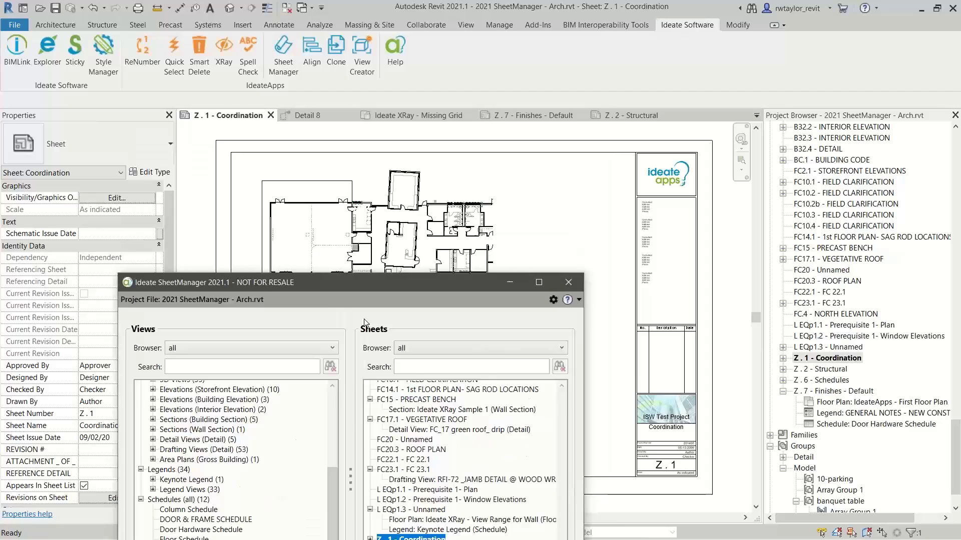
pyautogui.moveTo(364, 319); pyautogui.dragTo(376, 110)
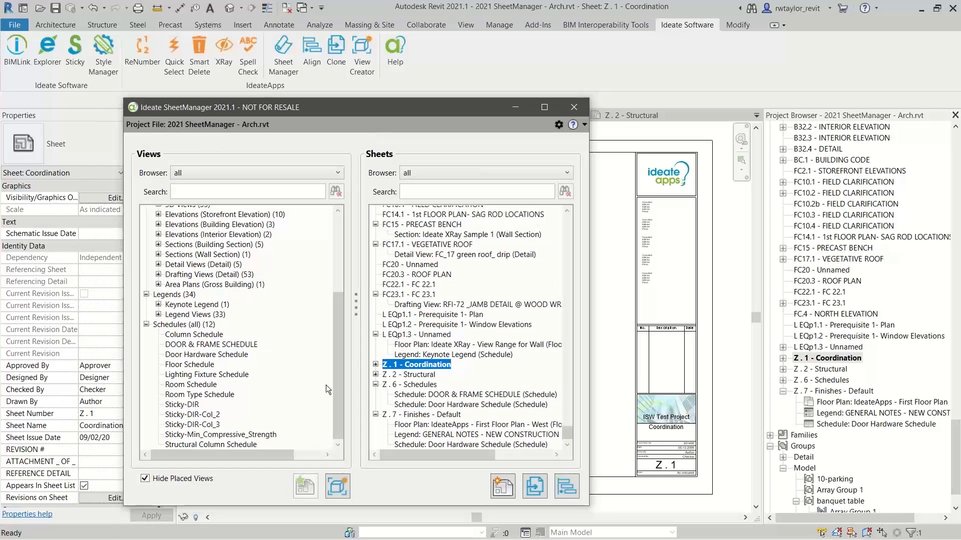
pyautogui.click(376, 364)
pyautogui.click(426, 399)
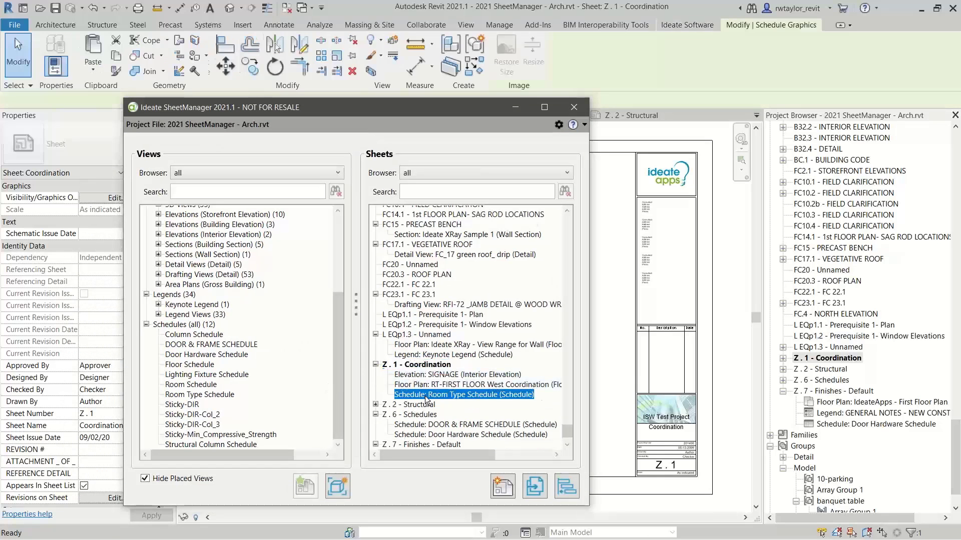
pyautogui.rightClick(426, 400)
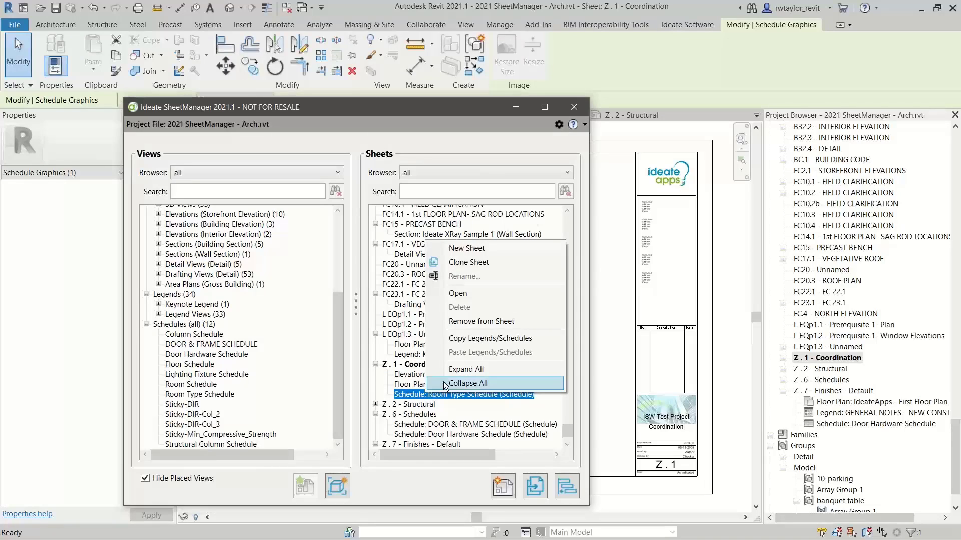
pyautogui.click(471, 339)
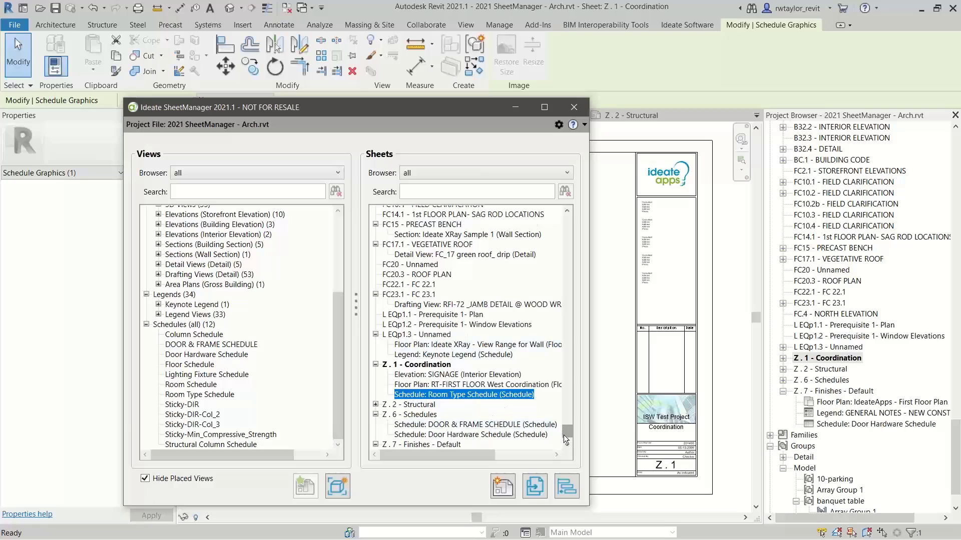
# - Paste the copied Room Type Schedule onto sheet Z . 2 - Structural in SheetManager
pyautogui.scroll(-1, 566, 440)
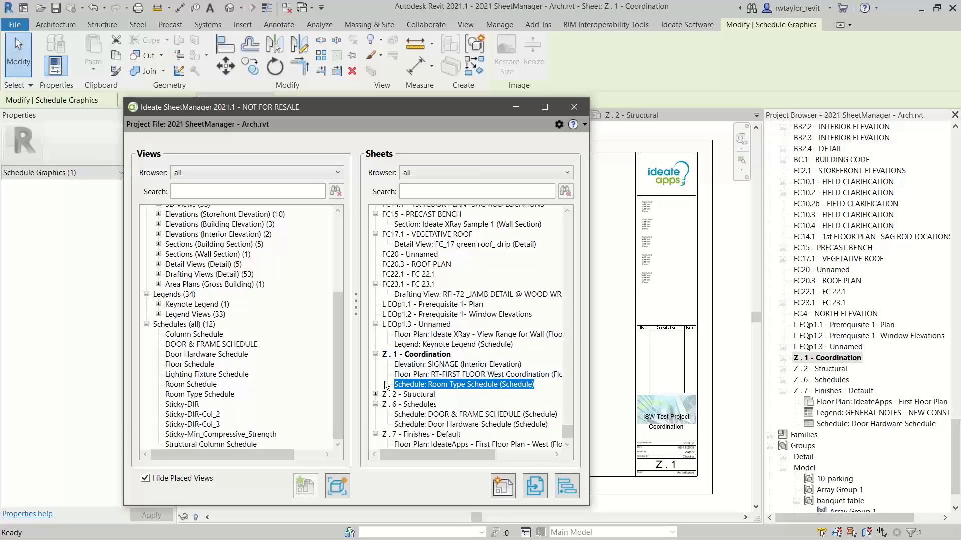
pyautogui.click(375, 395)
pyautogui.click(418, 394)
pyautogui.rightClick(417, 395)
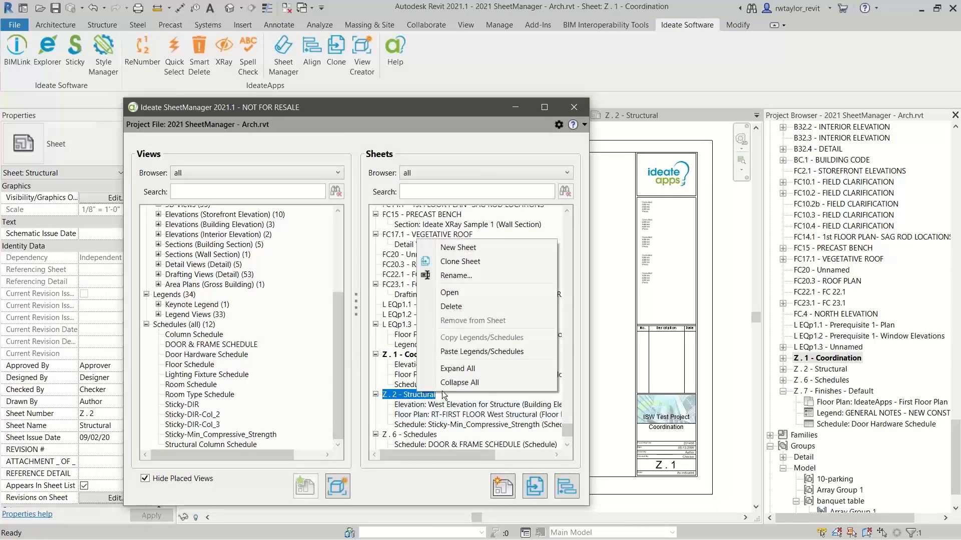
pyautogui.click(458, 368)
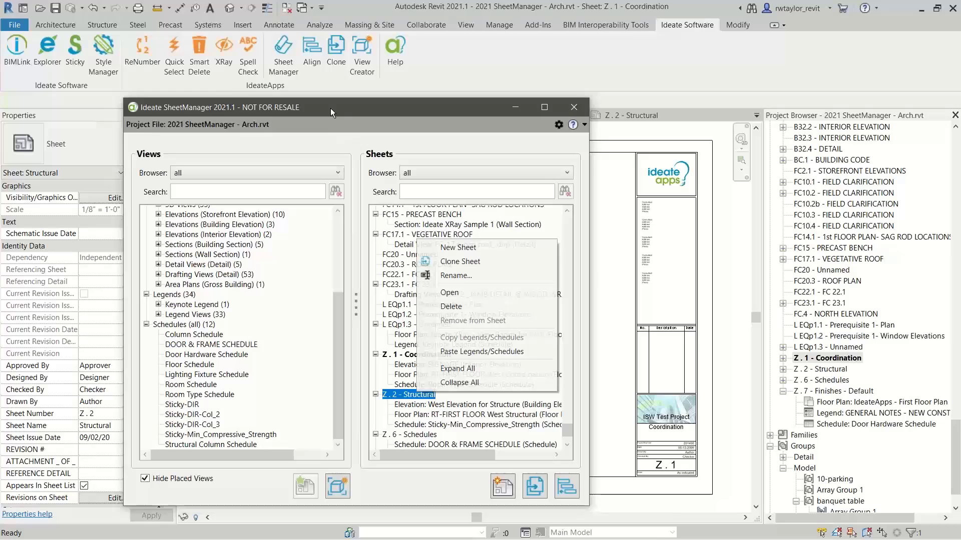
# - Switch to sheet Z . 2 - Structural and move the pasted Room Type Schedule to the upper-right area beside the title block
pyautogui.moveTo(331, 110); pyautogui.dragTo(357, 511)
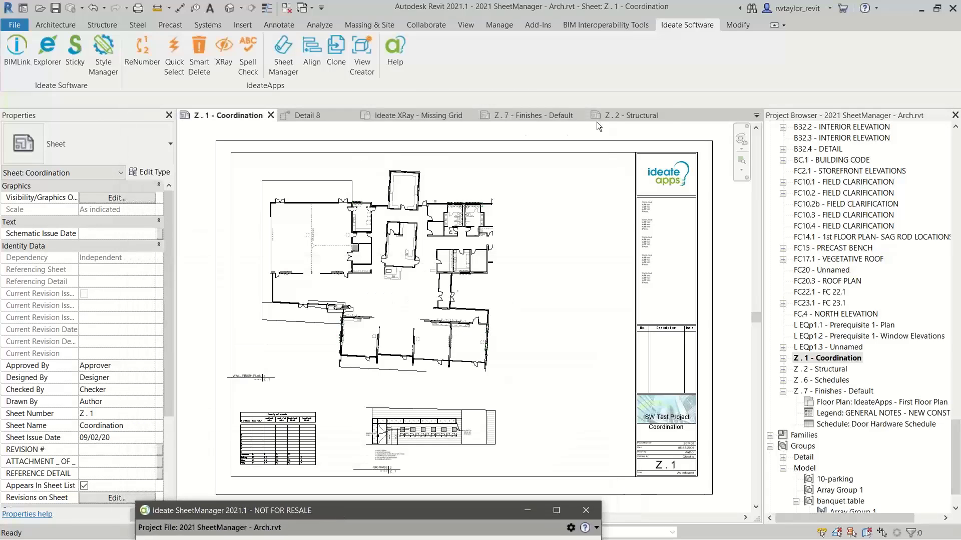
pyautogui.click(617, 116)
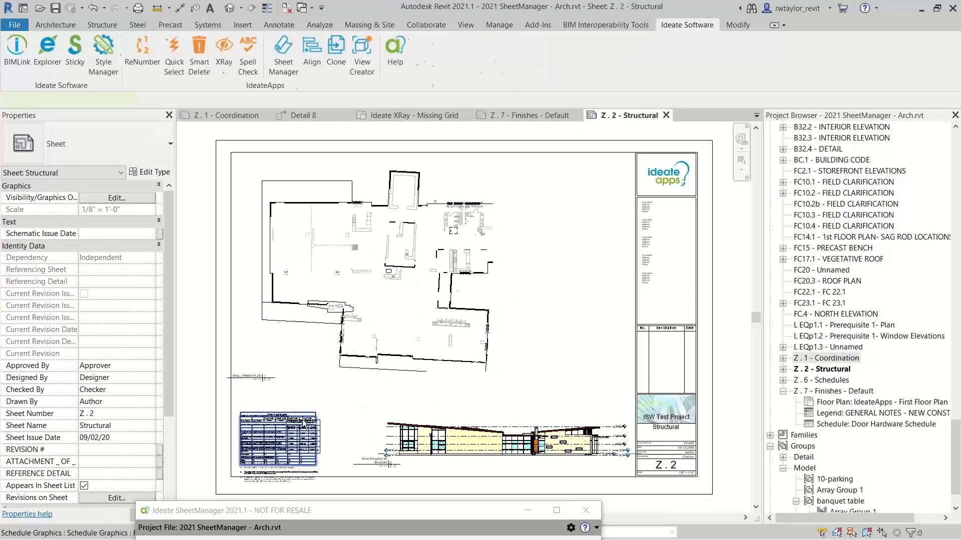
pyautogui.moveTo(304, 424); pyautogui.dragTo(594, 190)
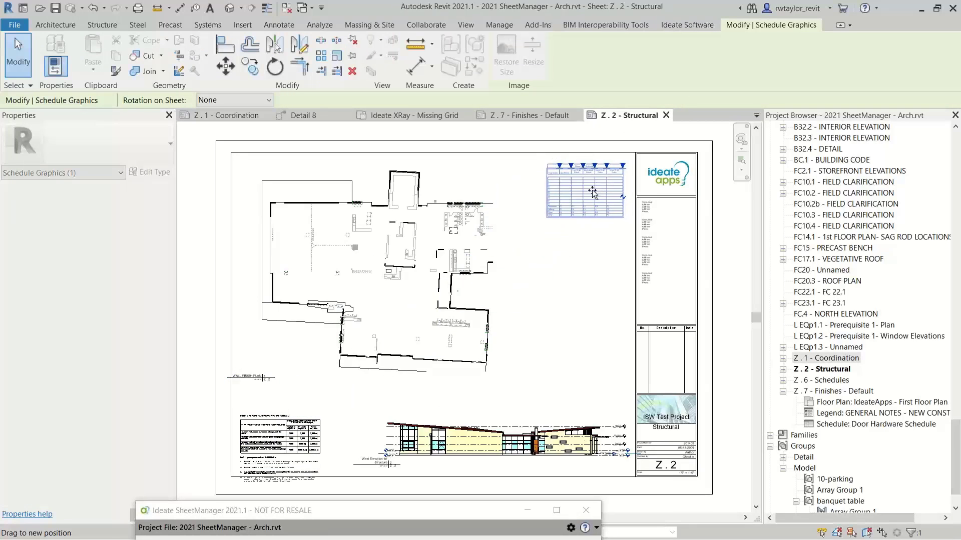
pyautogui.click(566, 258)
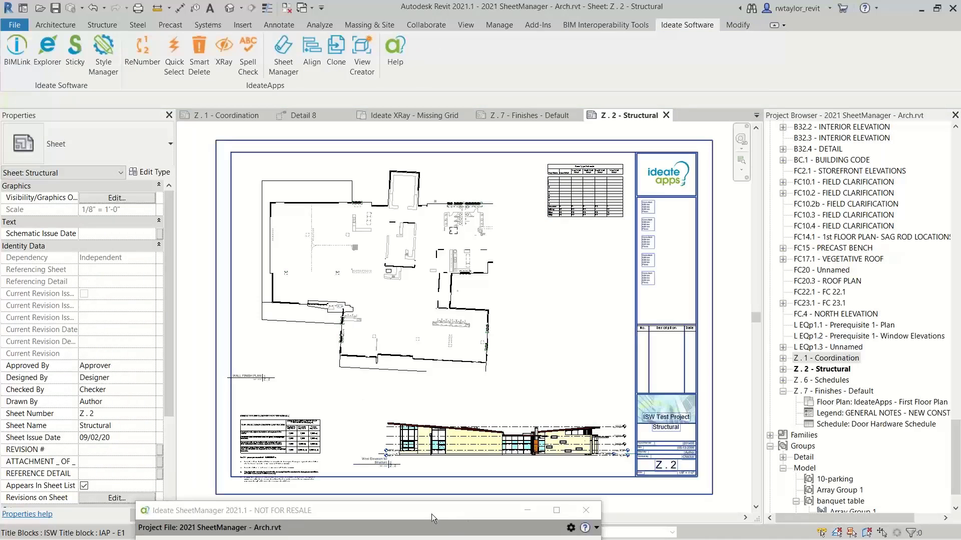
# - Bring SheetManager back into view and start creating a sheet from the unplaced Ceiling Plan: T.O. FTG
pyautogui.moveTo(431, 514); pyautogui.dragTo(455, 98)
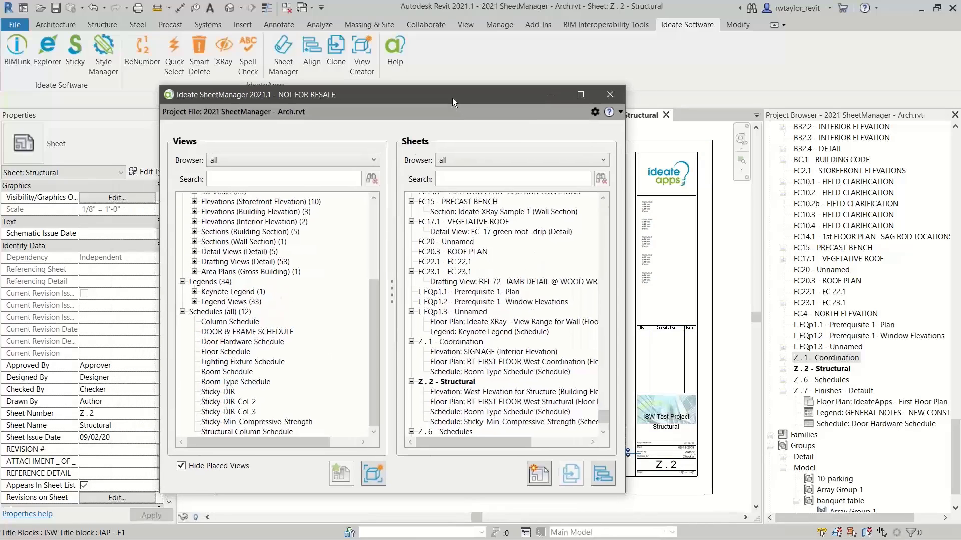
pyautogui.moveTo(374, 301); pyautogui.dragTo(373, 221)
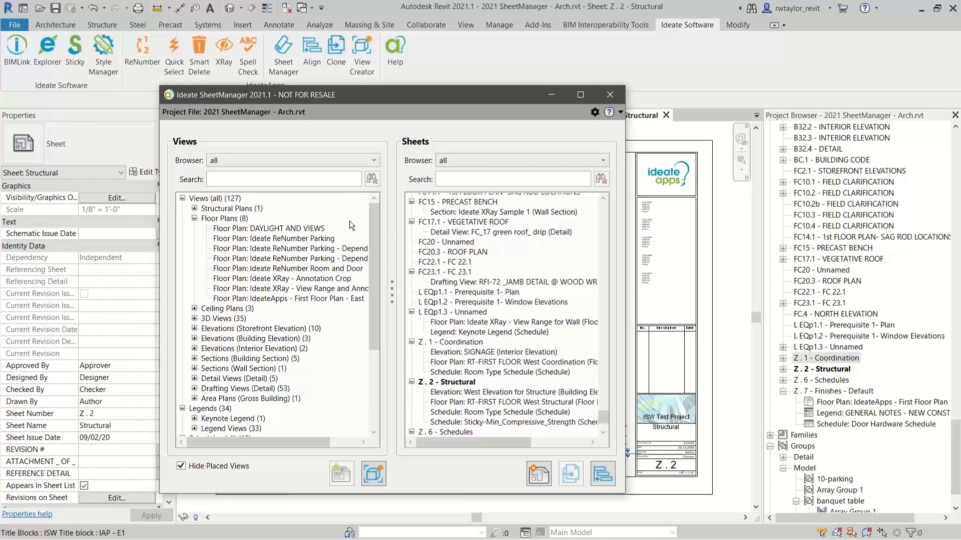
pyautogui.click(194, 308)
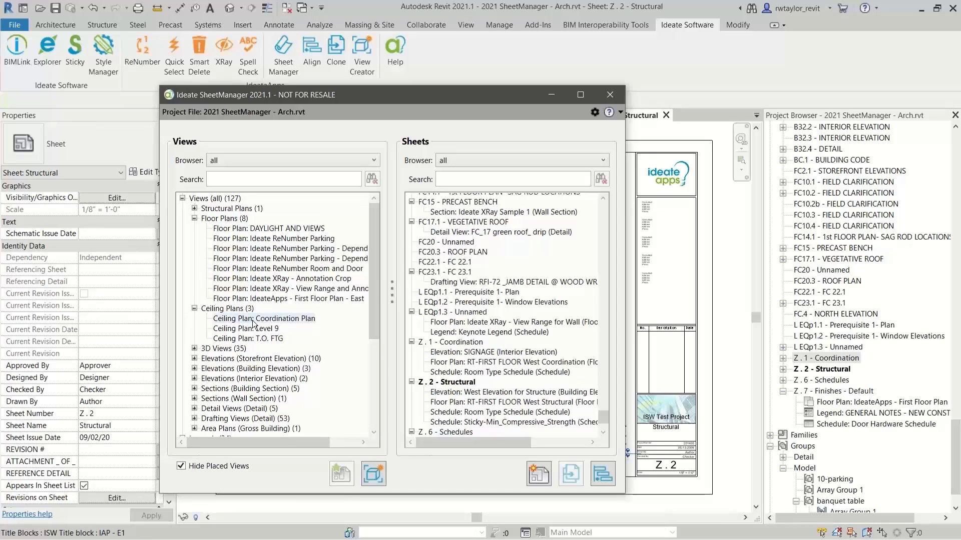
pyautogui.click(256, 339)
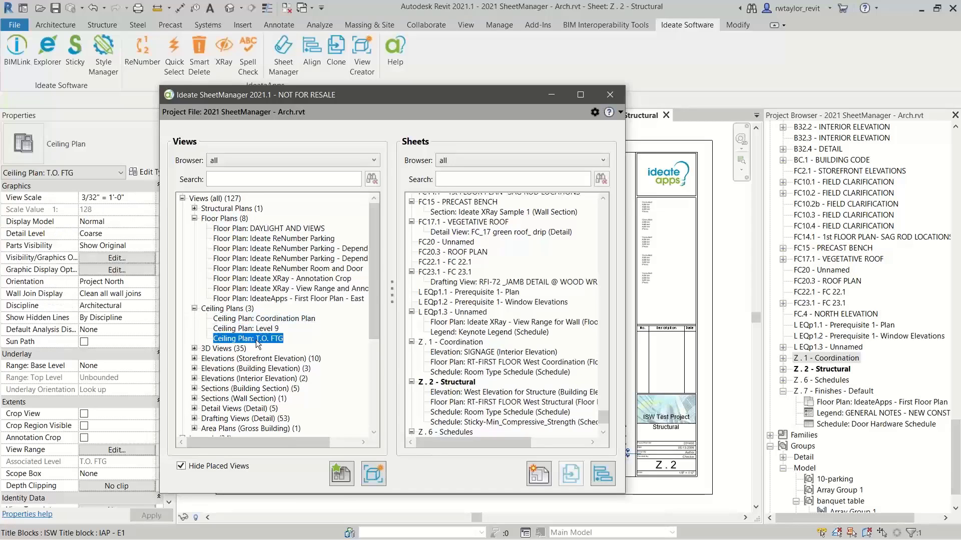
pyautogui.rightClick(257, 341)
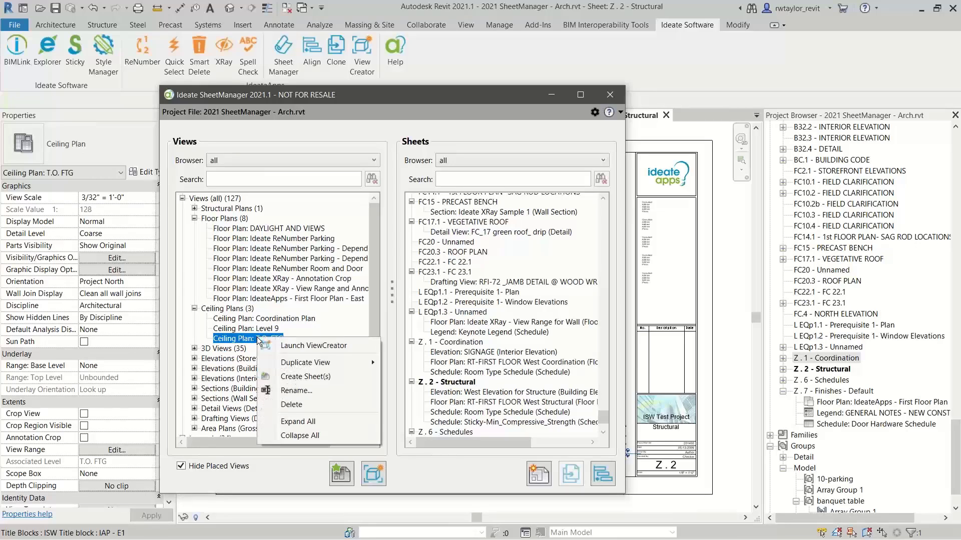
pyautogui.click(305, 377)
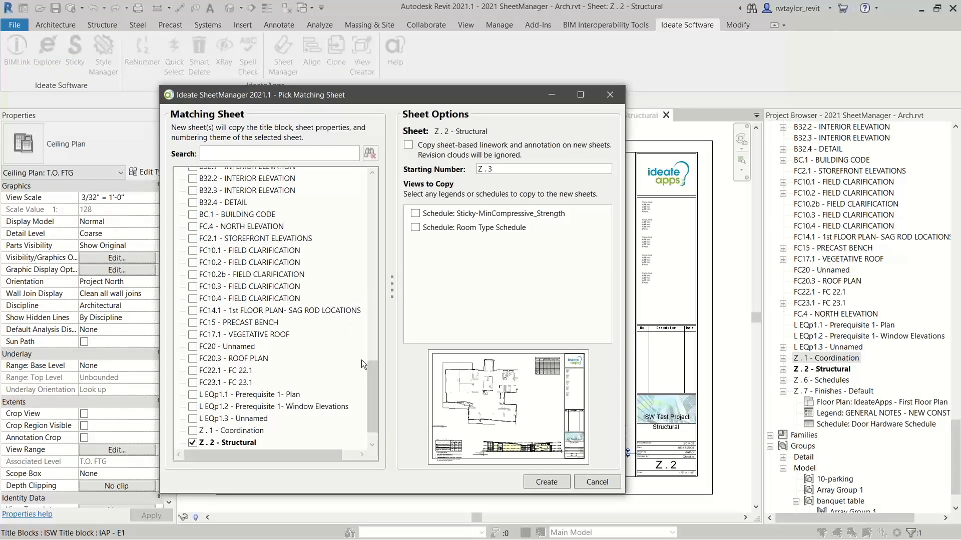
# - Include the Room Type Schedule and Sticky-MinCompressive_Strength from Z . 2 - Structural, create sheet Z . 3 and dismiss the results
pyautogui.click(416, 227)
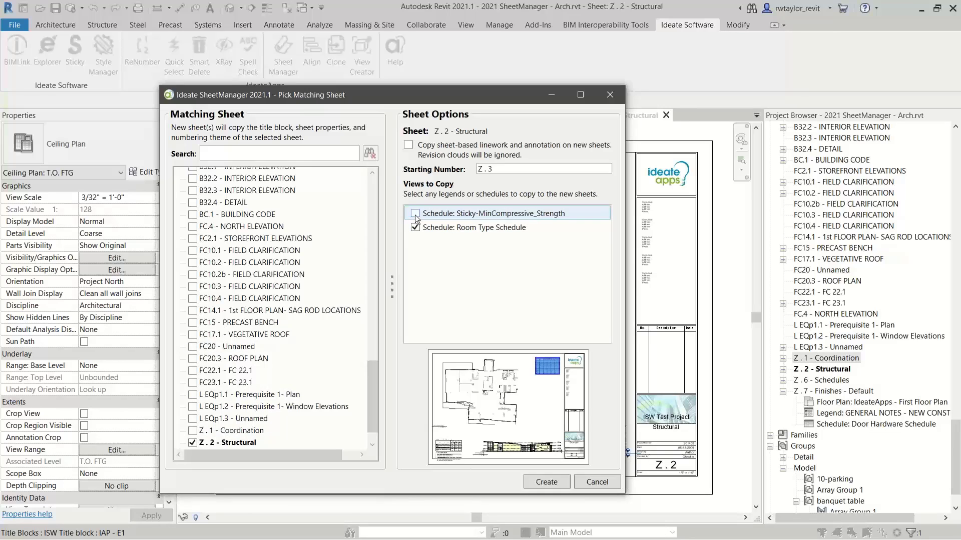
pyautogui.click(415, 214)
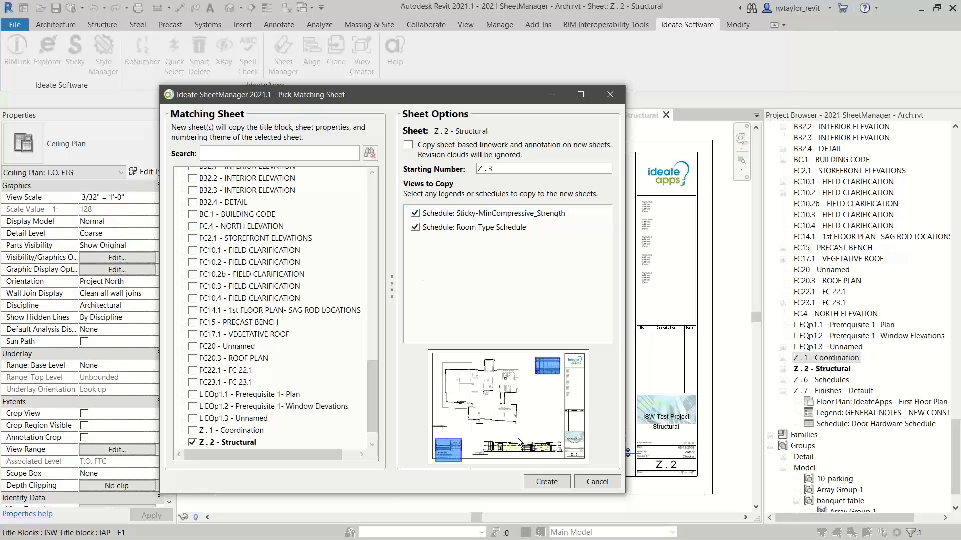
pyautogui.click(541, 482)
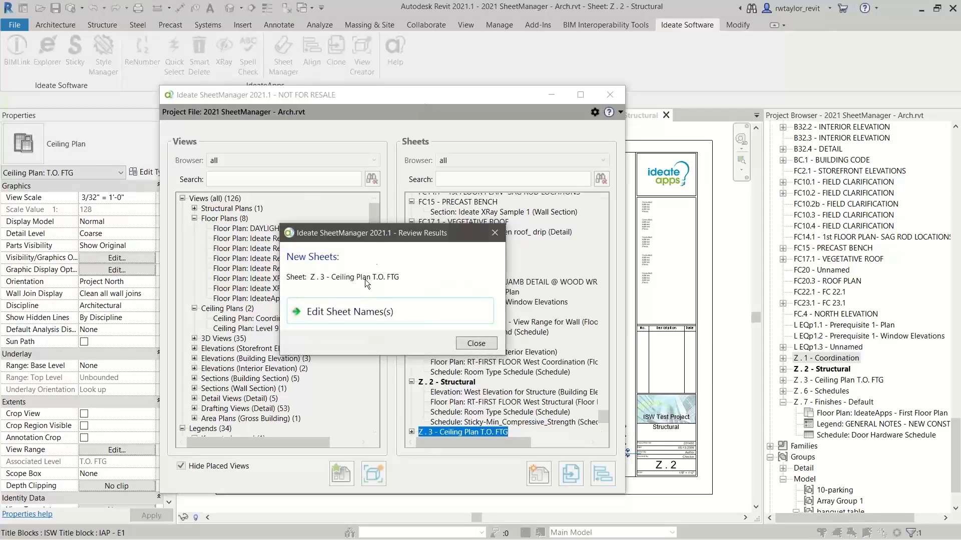
pyautogui.click(475, 342)
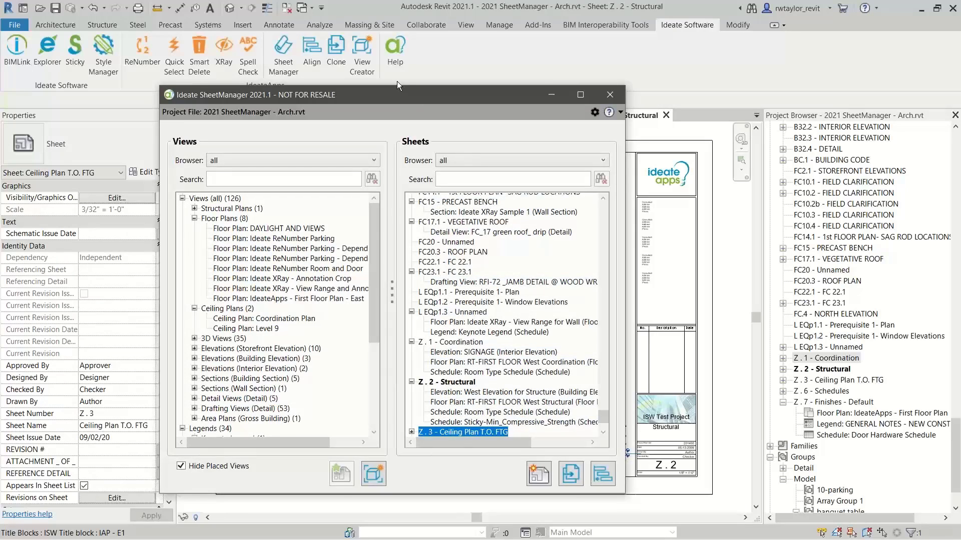
# - Expand and open the new sheet Z . 3 - Ceiling Plan T.O. FTG from SheetManager and move the SheetManager window clear of the drawing
pyautogui.moveTo(397, 122); pyautogui.dragTo(318, 72)
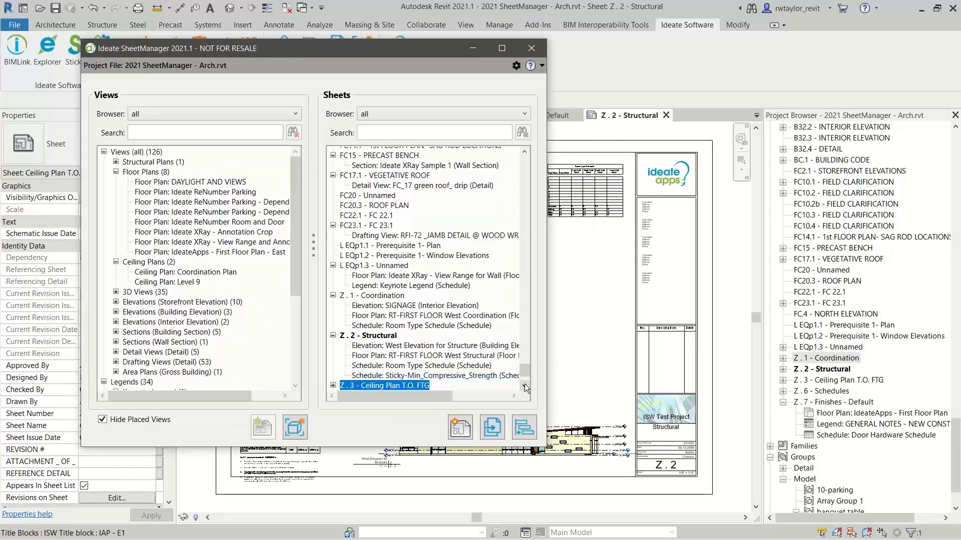
pyautogui.scroll(-2, 524, 384)
pyautogui.click(332, 345)
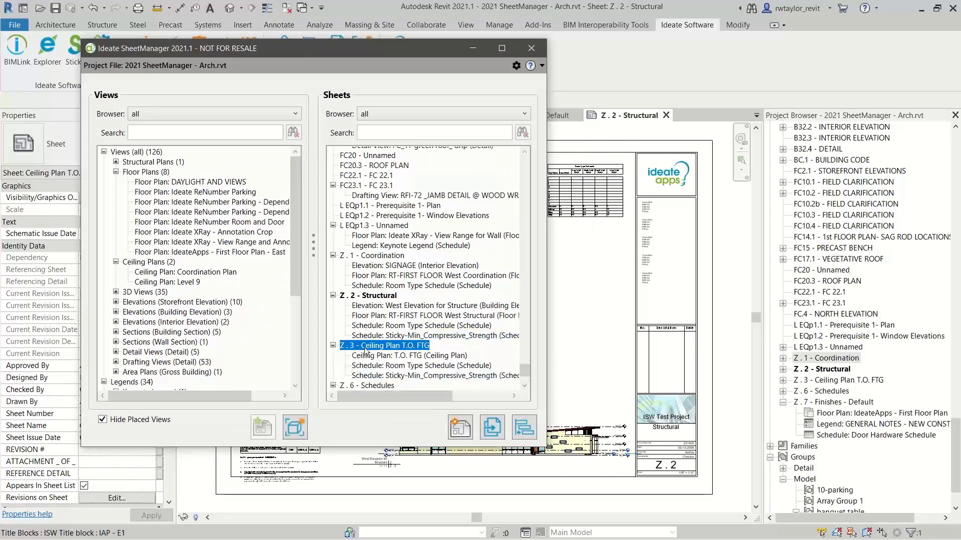
pyautogui.doubleClick(418, 346)
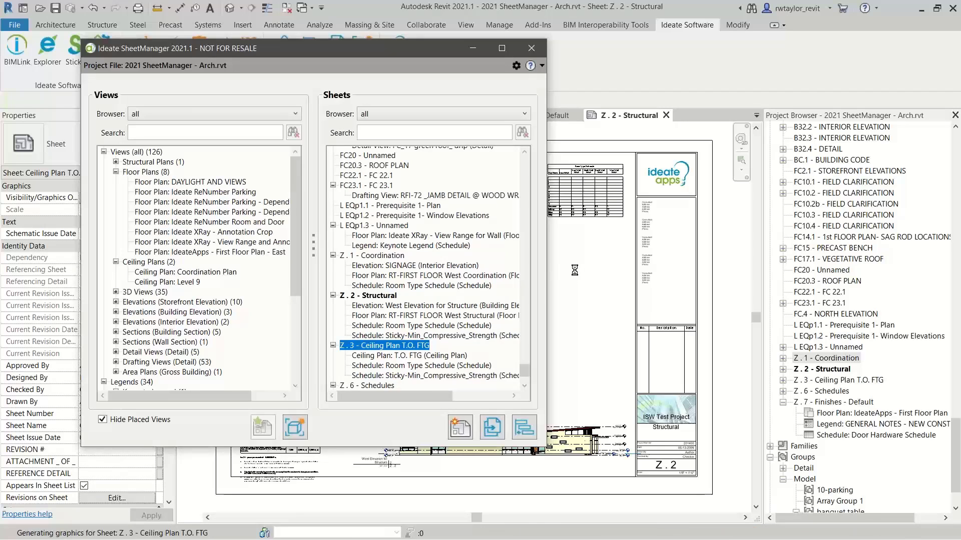
pyautogui.moveTo(347, 50); pyautogui.dragTo(502, 501)
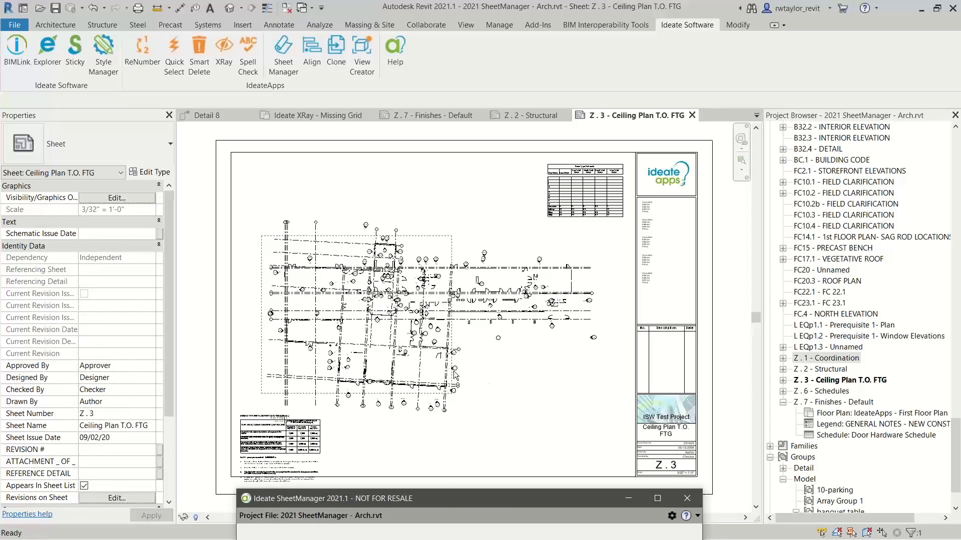
# - Close SheetManager, launch Ideate ViewCreator and reposition its window over the sheet
pyautogui.moveTo(446, 499); pyautogui.dragTo(418, 337)
pyautogui.moveTo(432, 409); pyautogui.dragTo(383, 48)
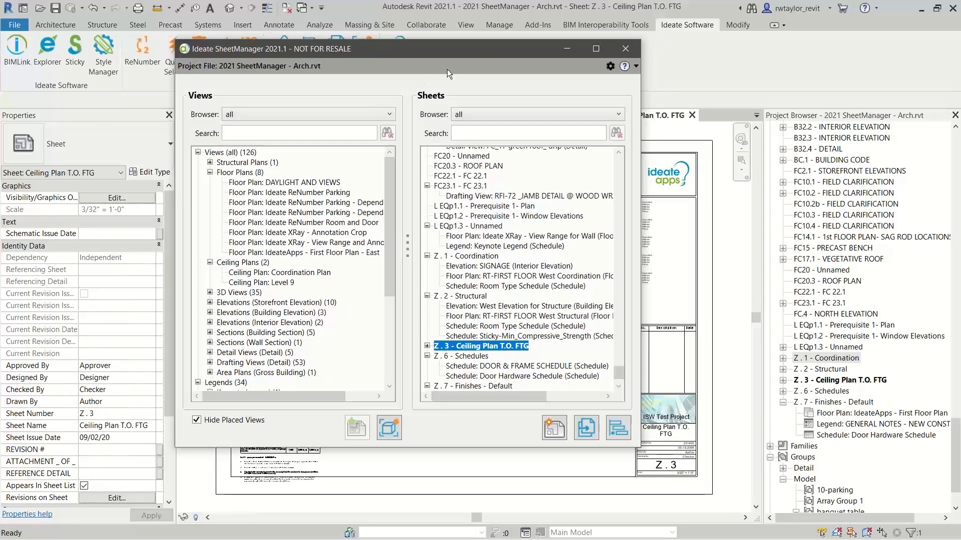
pyautogui.click(625, 48)
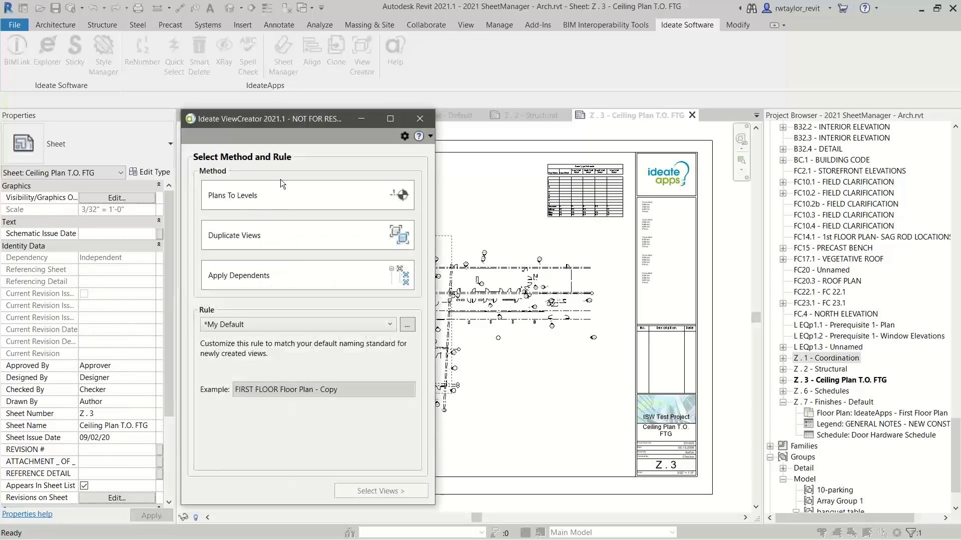
pyautogui.moveTo(284, 121); pyautogui.dragTo(377, 53)
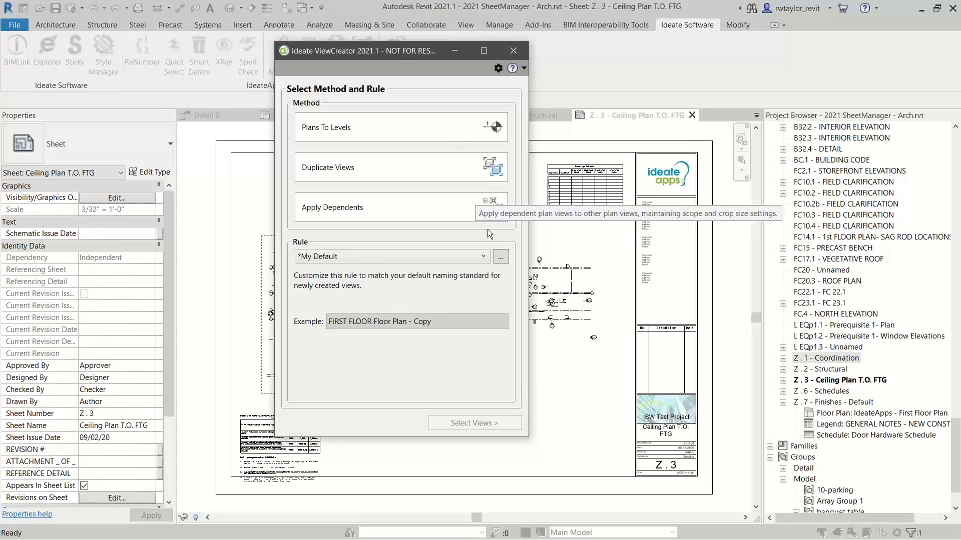
# - Choose the Duplicate Views method and select the Coordination Plan, Ideate XRay - View Range, Level 9 and T.O. FTG ceiling plans for preview
pyautogui.click(392, 167)
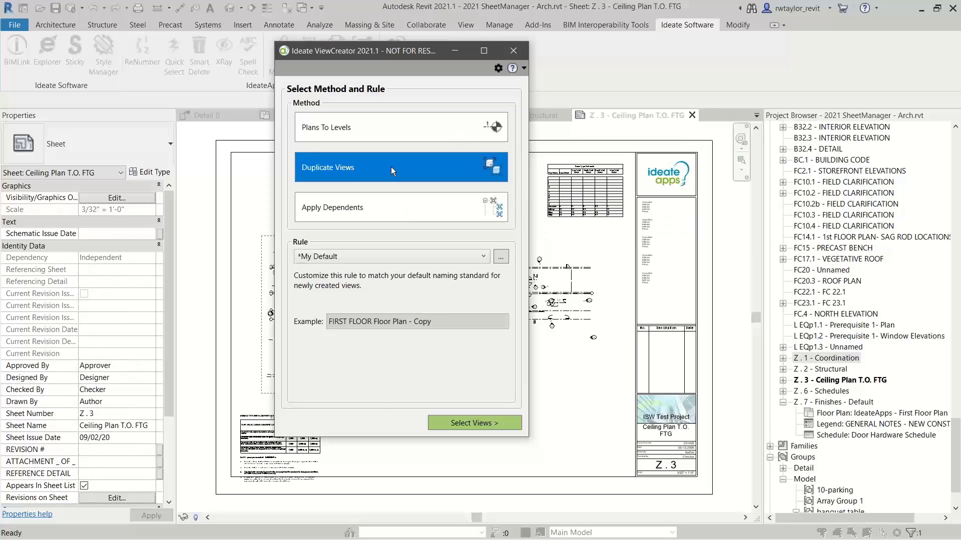
pyautogui.click(469, 423)
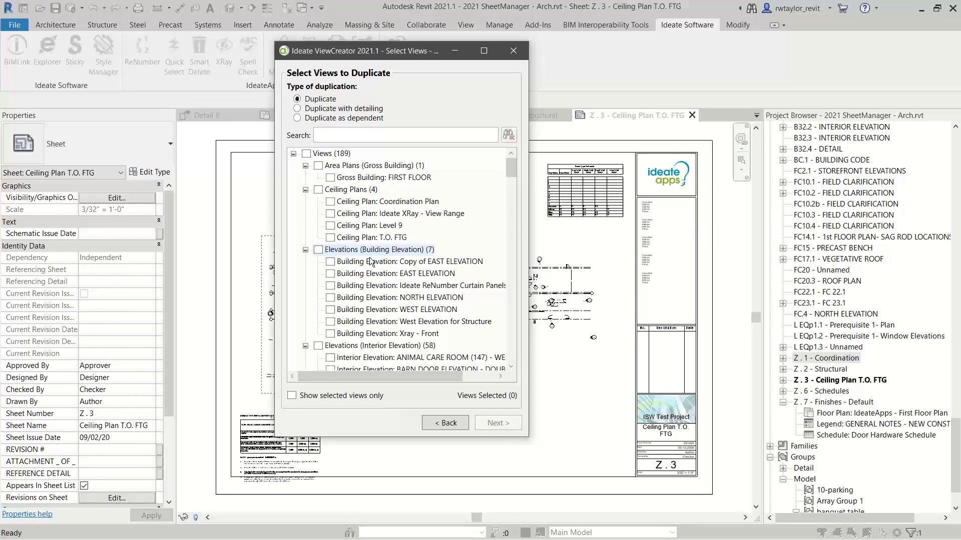
pyautogui.click(330, 202)
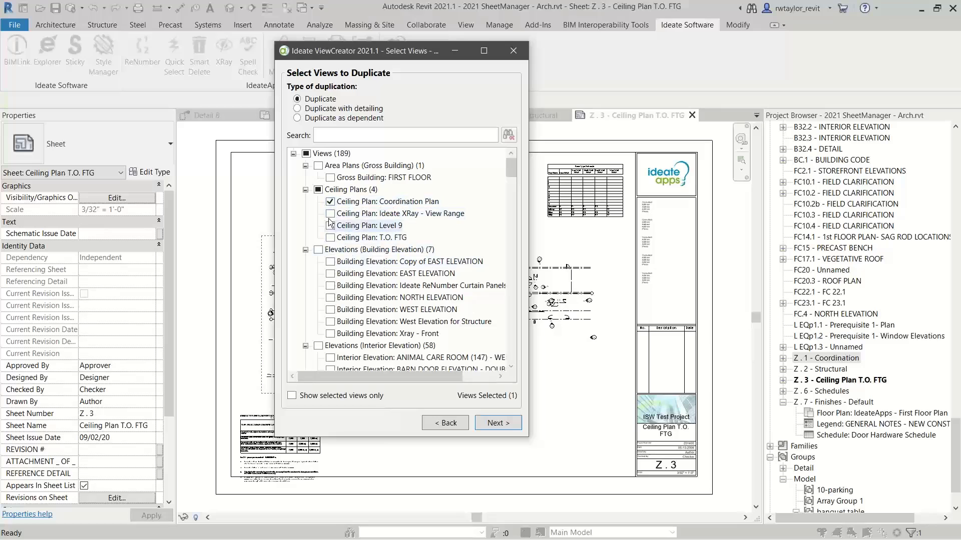
pyautogui.click(330, 213)
pyautogui.click(330, 225)
pyautogui.click(331, 238)
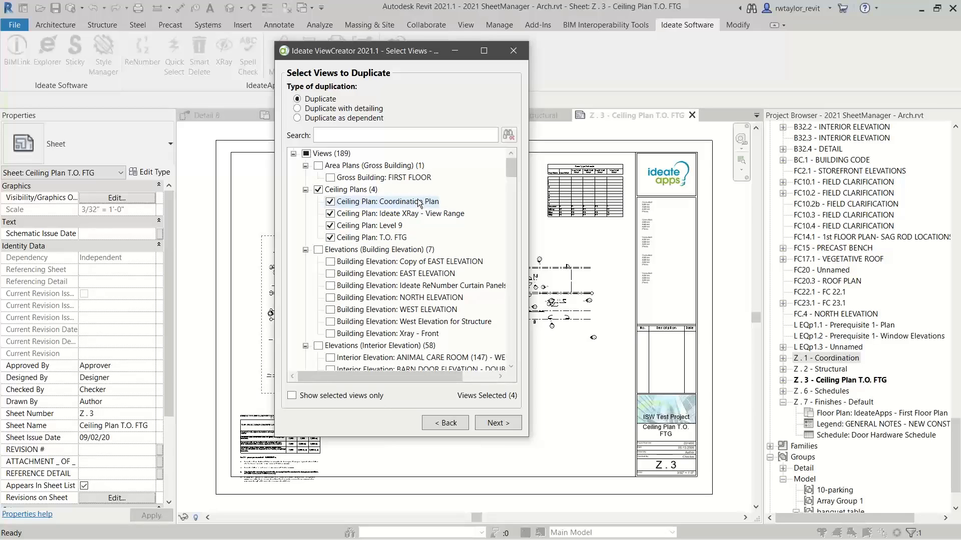
pyautogui.click(501, 426)
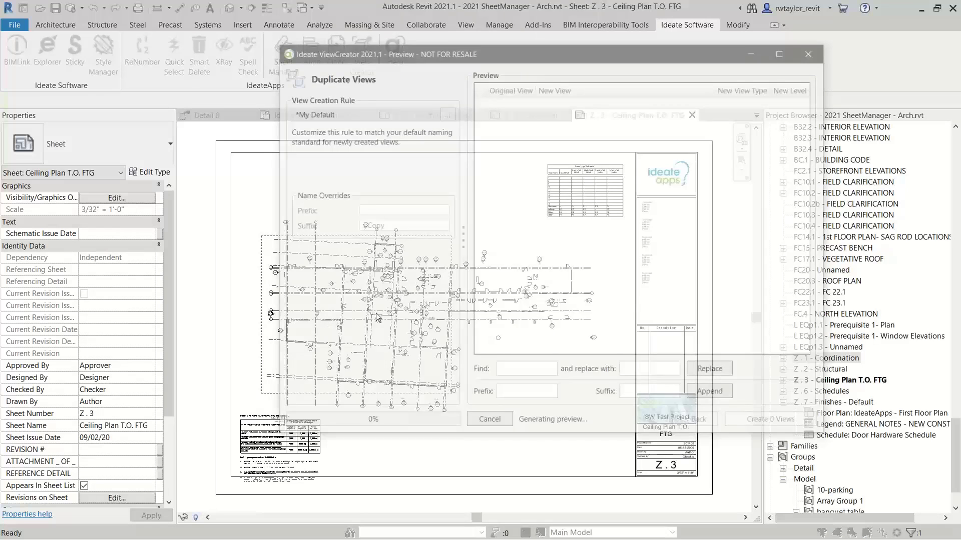
# - Apply the DUPLICATE - Phase rule to the new views and reposition the preview window
pyautogui.click(445, 113)
pyautogui.click(505, 181)
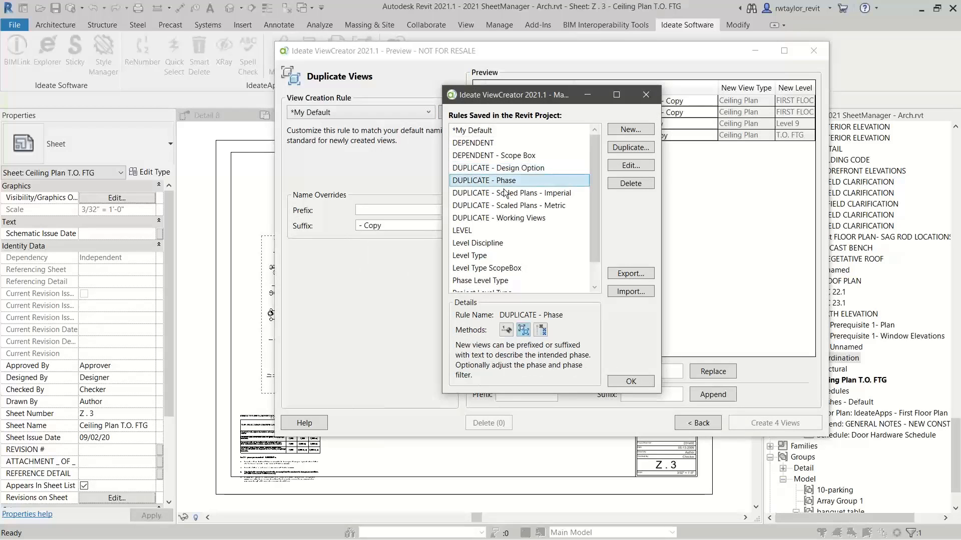
pyautogui.click(631, 382)
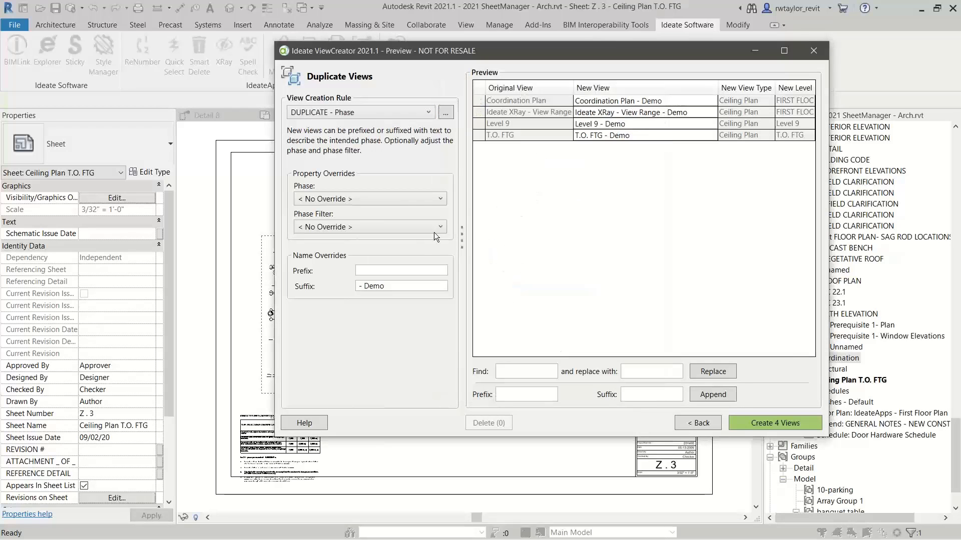
pyautogui.moveTo(390, 54); pyautogui.dragTo(268, 68)
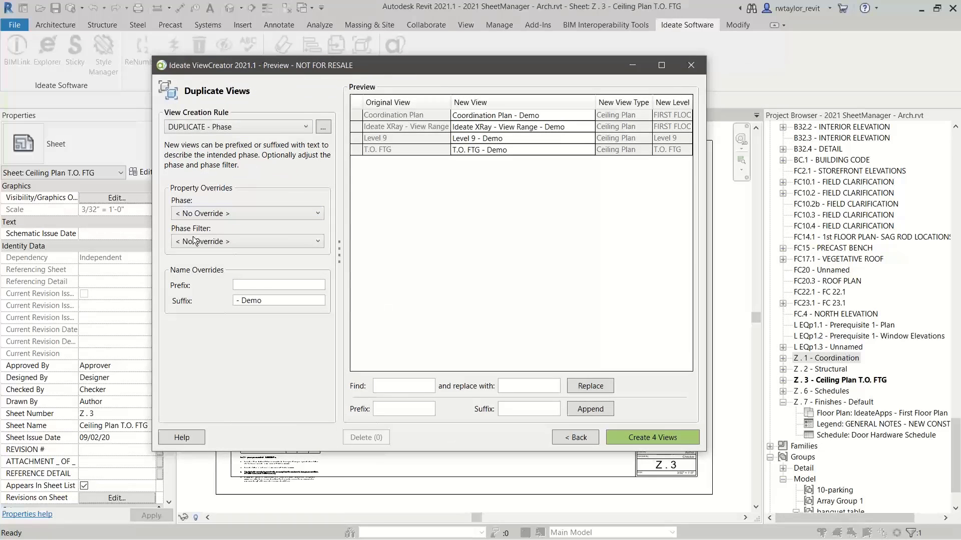
# - Override the new views' phase with Office Renovation and their phase filter with Show Previous + New
pyautogui.click(256, 212)
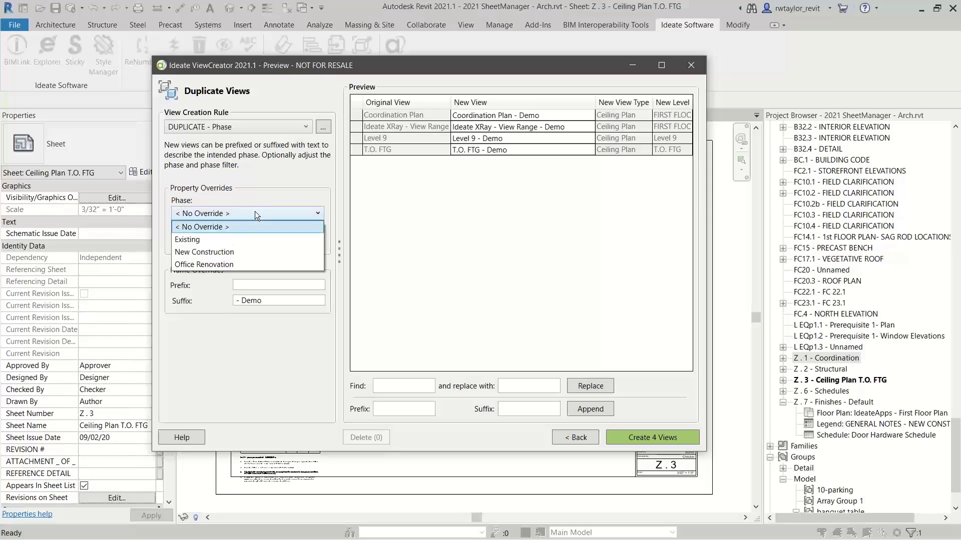
pyautogui.click(238, 261)
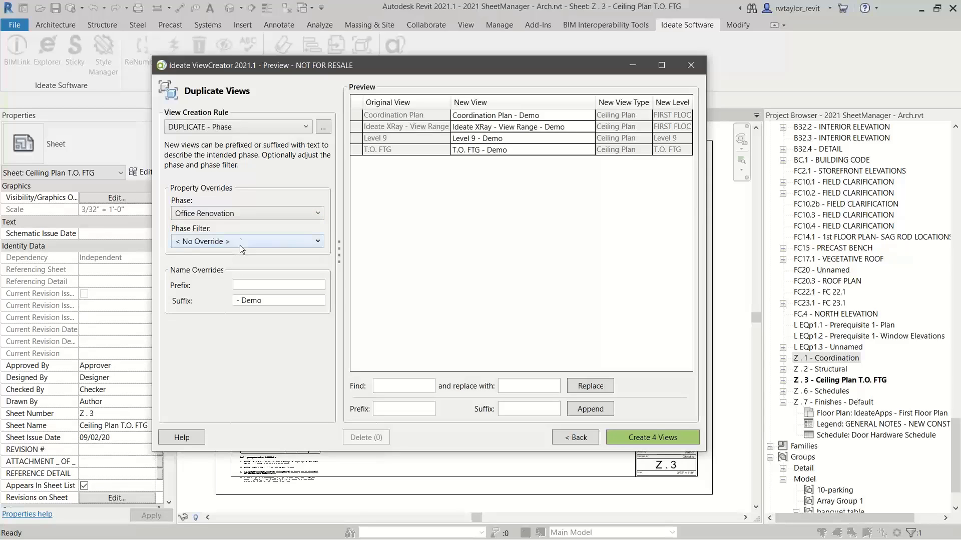
pyautogui.click(239, 241)
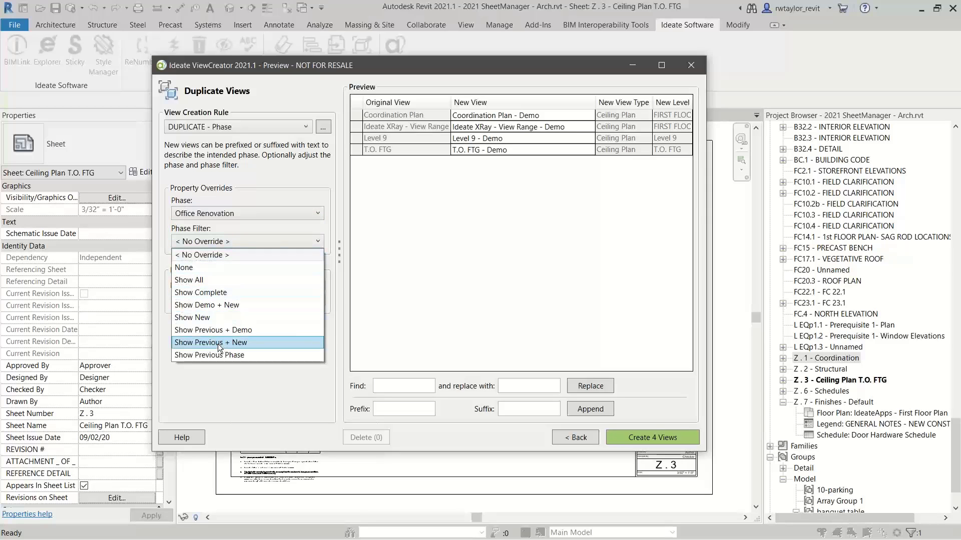
pyautogui.click(217, 342)
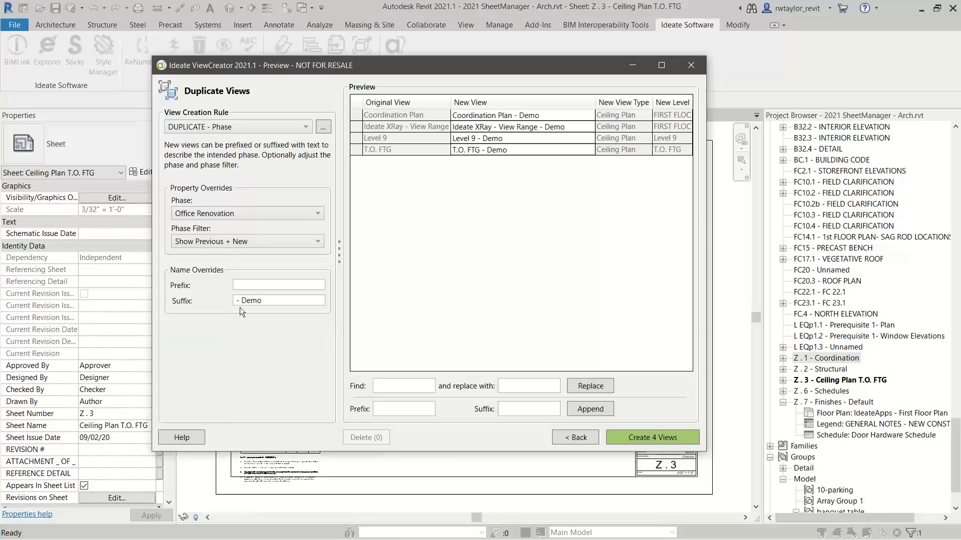
# - Set the new views' name prefix to RT and the suffix to -Office
pyautogui.click(247, 285)
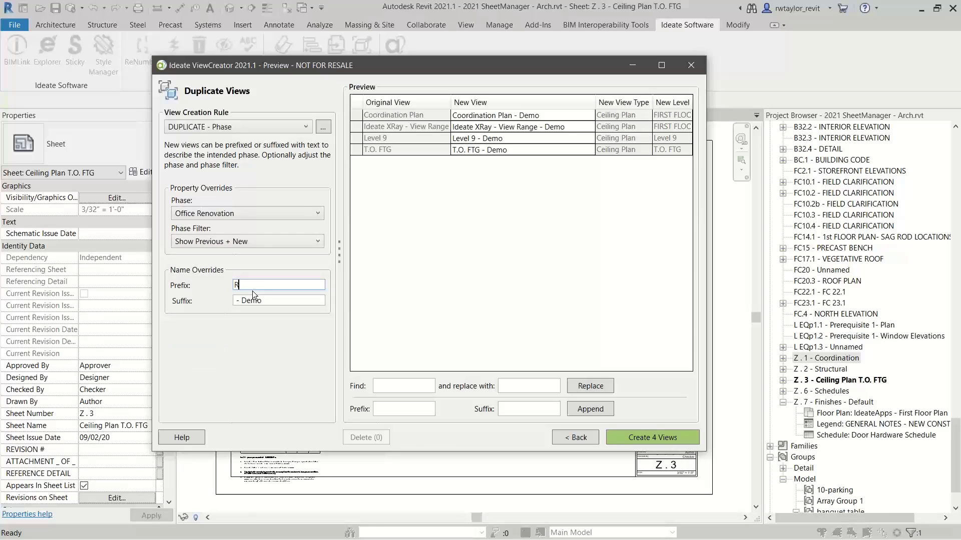
pyautogui.write('RT')
pyautogui.press('Tab')
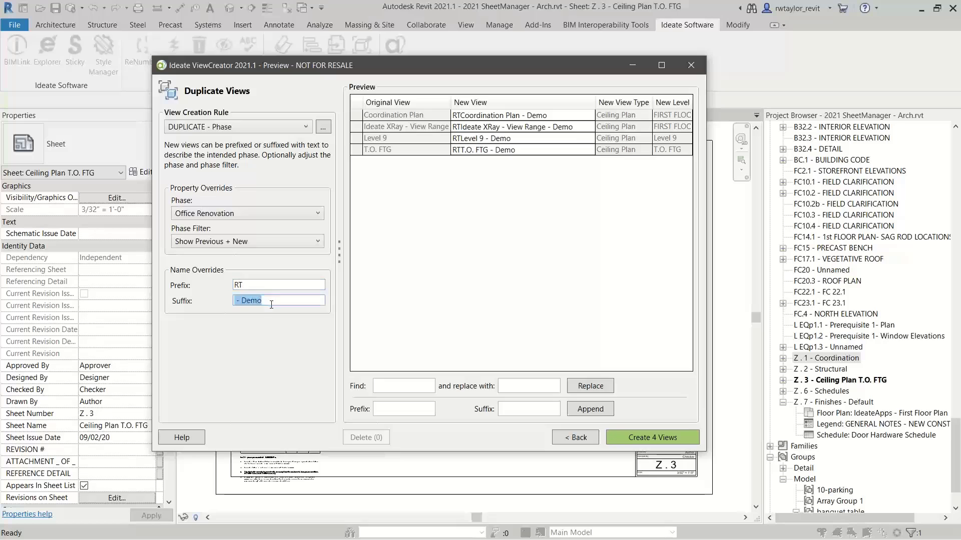
pyautogui.click(271, 302)
pyautogui.press('Tab')
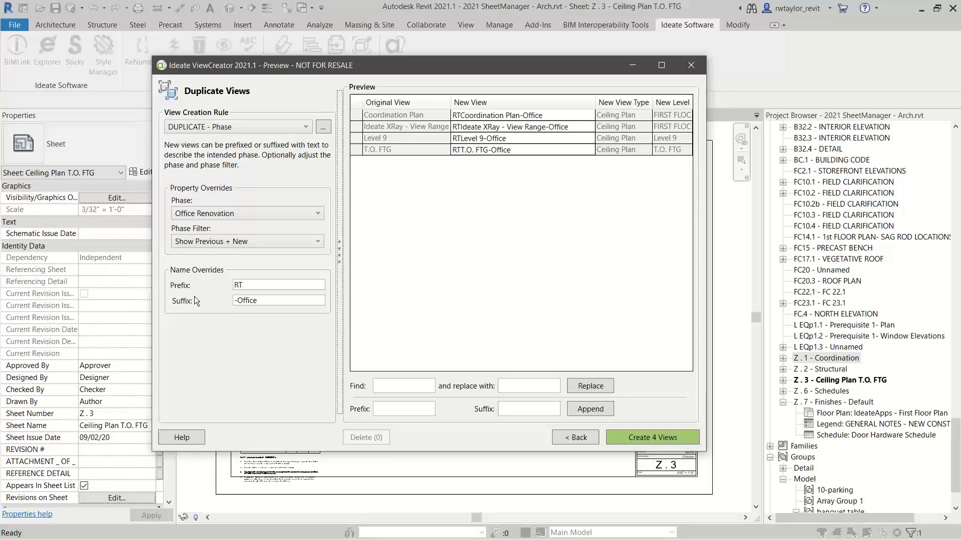
# - Edit the DUPLICATE - Phase rule, replacing the "- Demo" suffix in the view name definition with the new view's Phase: Name field
pyautogui.click(323, 127)
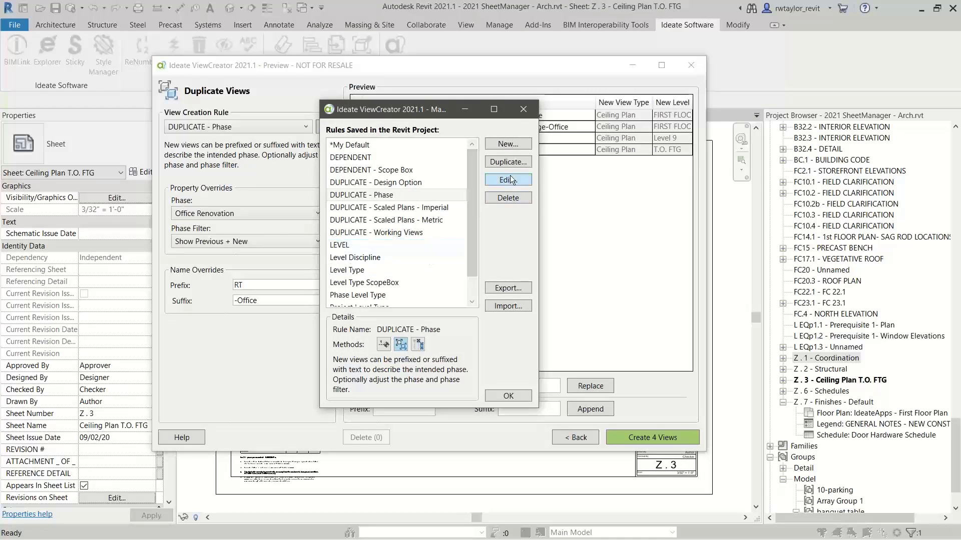
pyautogui.click(509, 179)
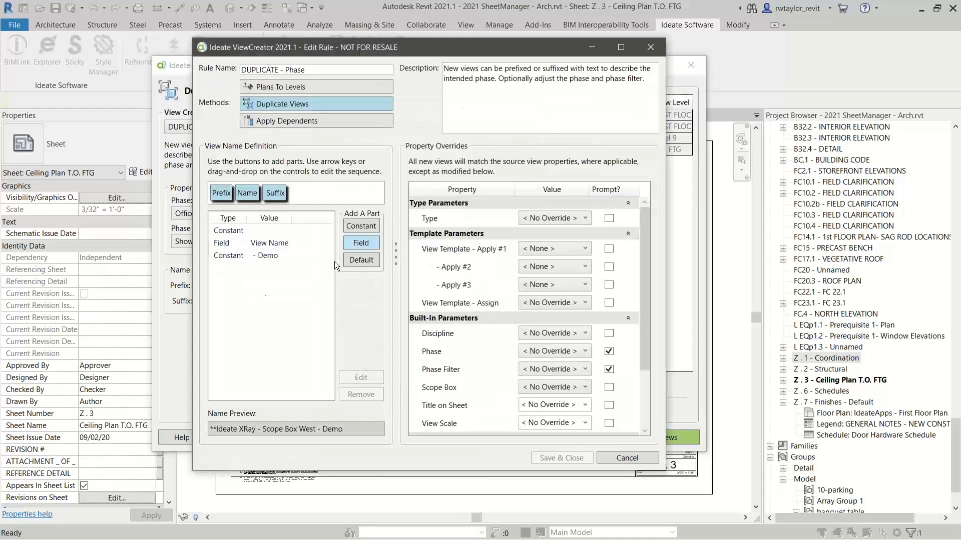
pyautogui.click(240, 255)
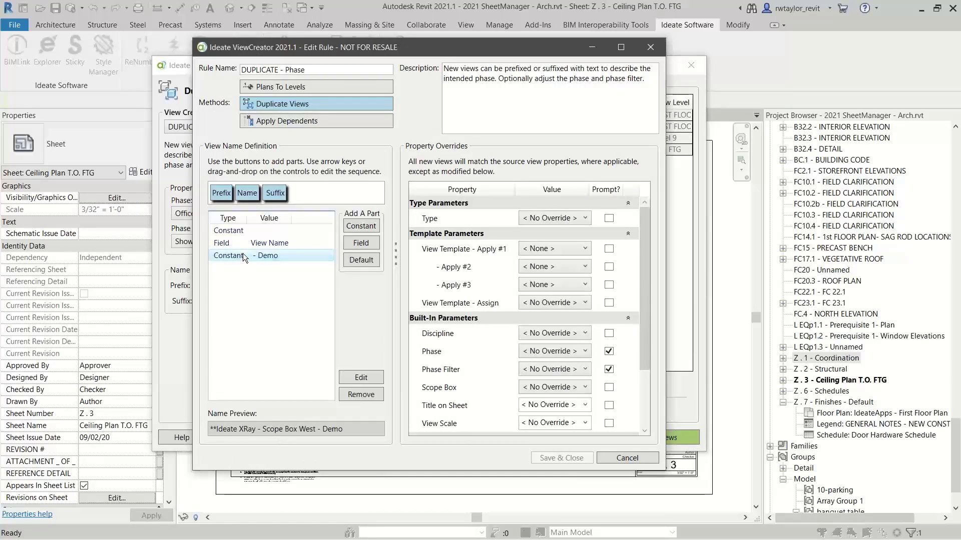
pyautogui.click(356, 394)
pyautogui.click(361, 243)
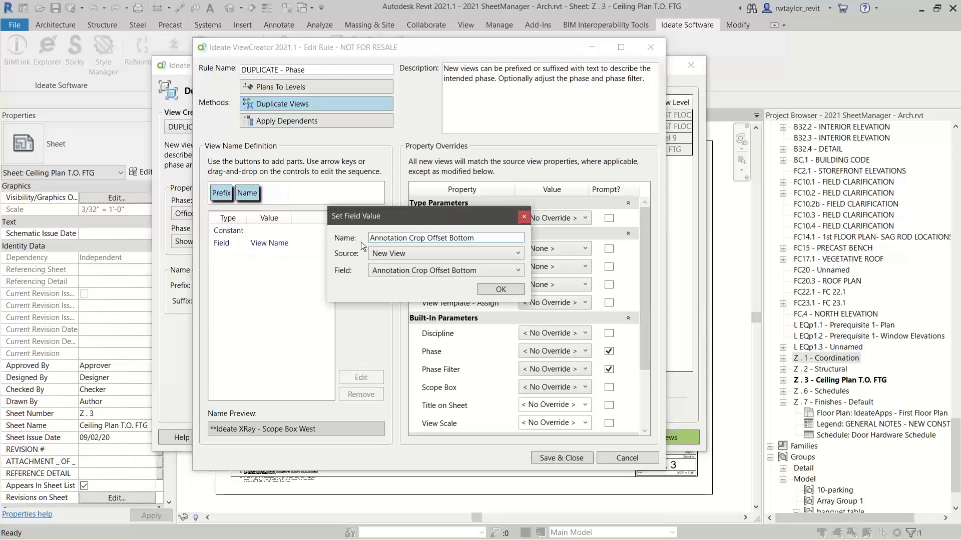
pyautogui.click(521, 269)
pyautogui.moveTo(530, 300); pyautogui.dragTo(517, 413)
pyautogui.click(397, 396)
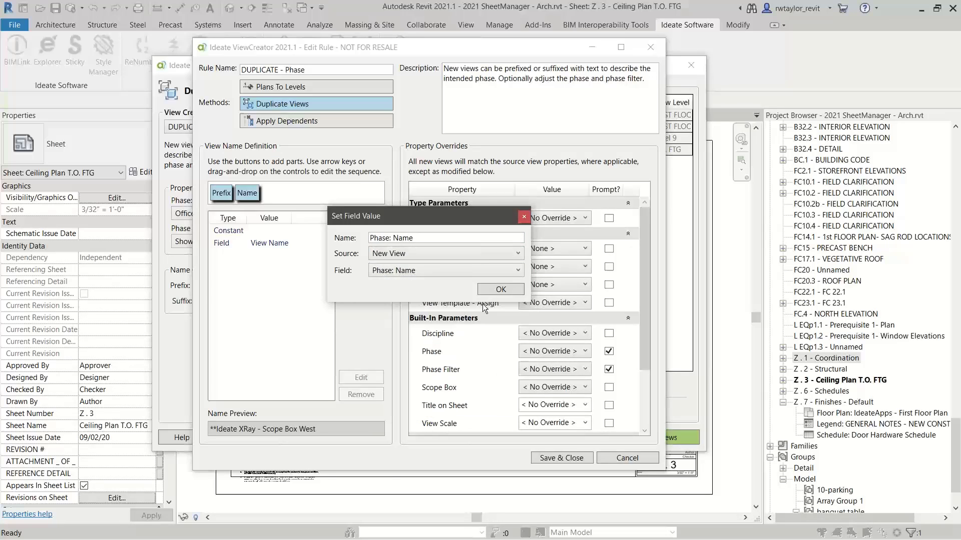
pyautogui.click(495, 289)
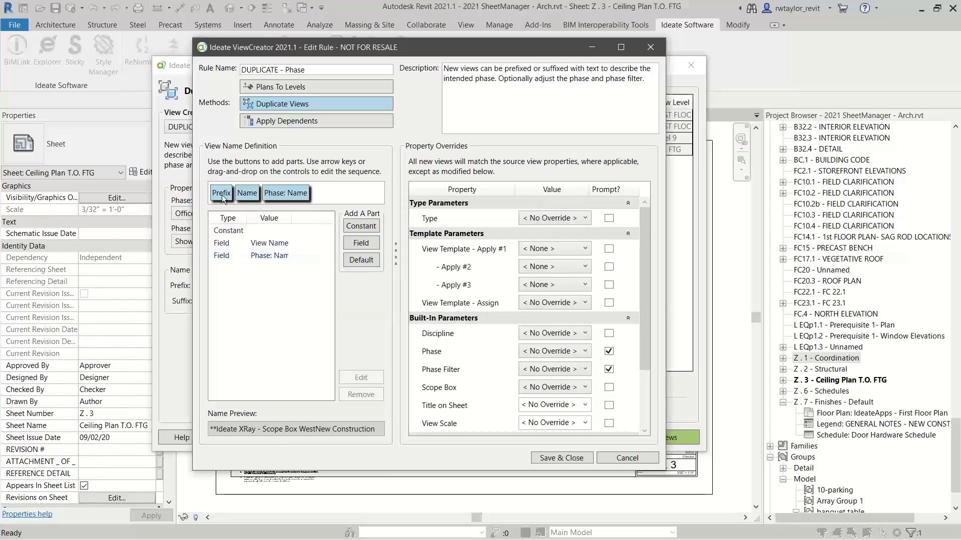
# - Insert a "-" constant between Name and Phase: Name in the view name definition, then save the rule and return to the preview
pyautogui.click(358, 227)
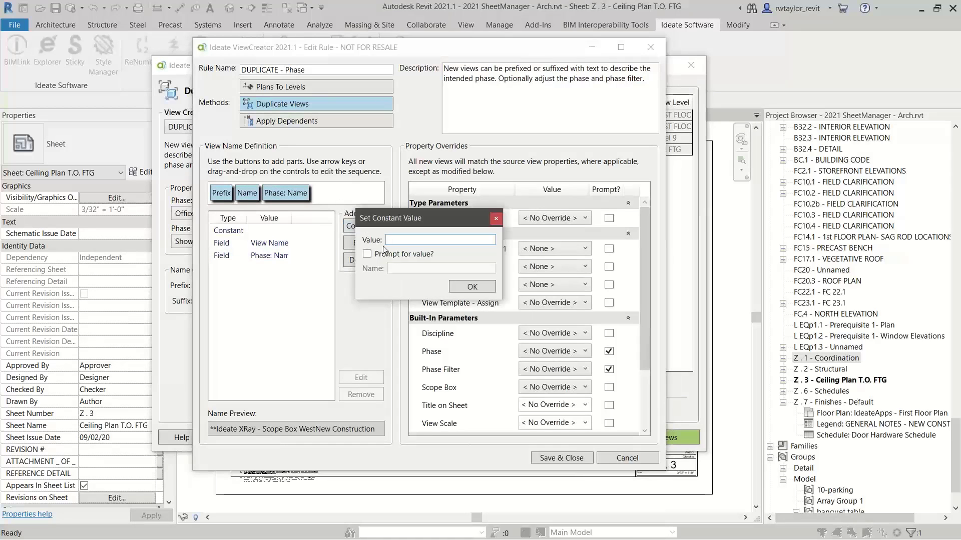
pyautogui.write('-')
pyautogui.click(473, 286)
pyautogui.moveTo(317, 194); pyautogui.dragTo(259, 192)
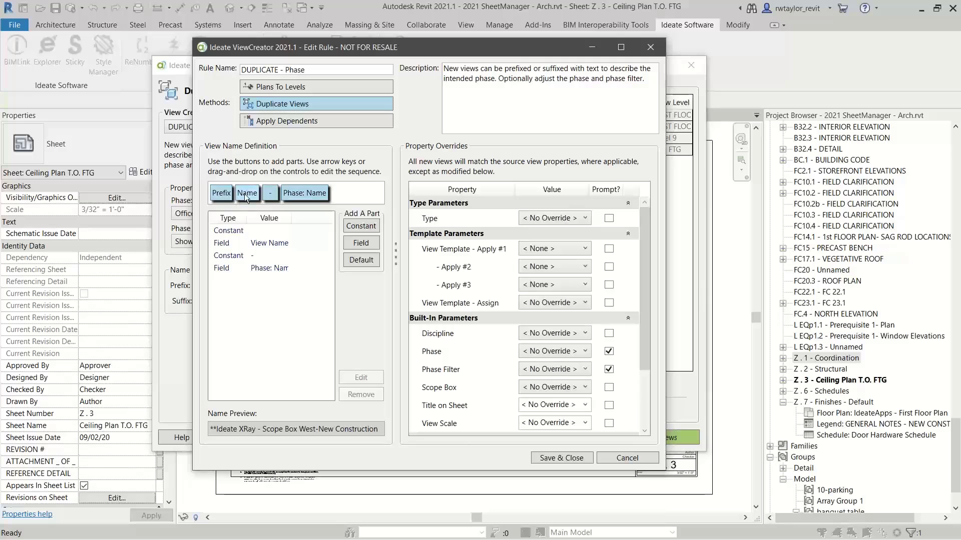
pyautogui.click(302, 191)
pyautogui.moveTo(644, 275); pyautogui.dragTo(646, 337)
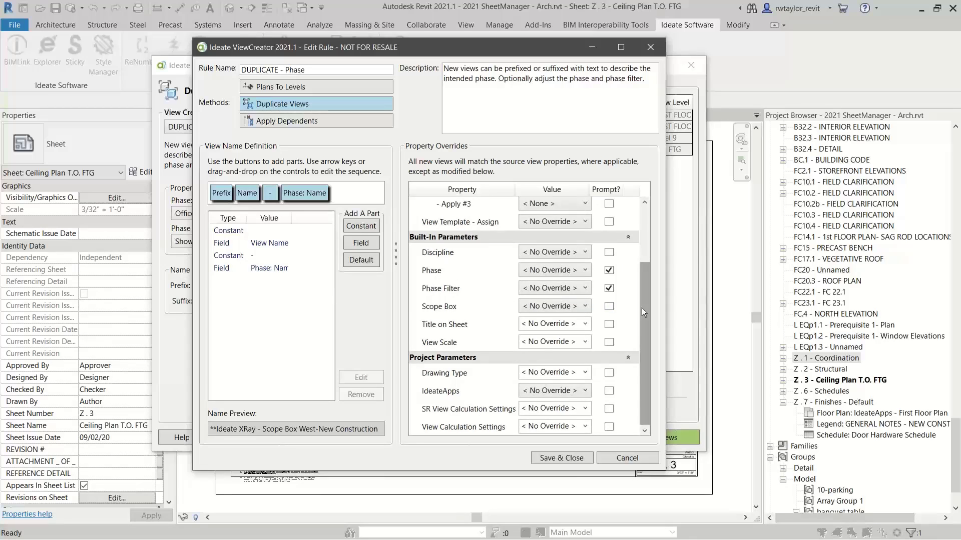
pyautogui.moveTo(642, 307); pyautogui.dragTo(650, 242)
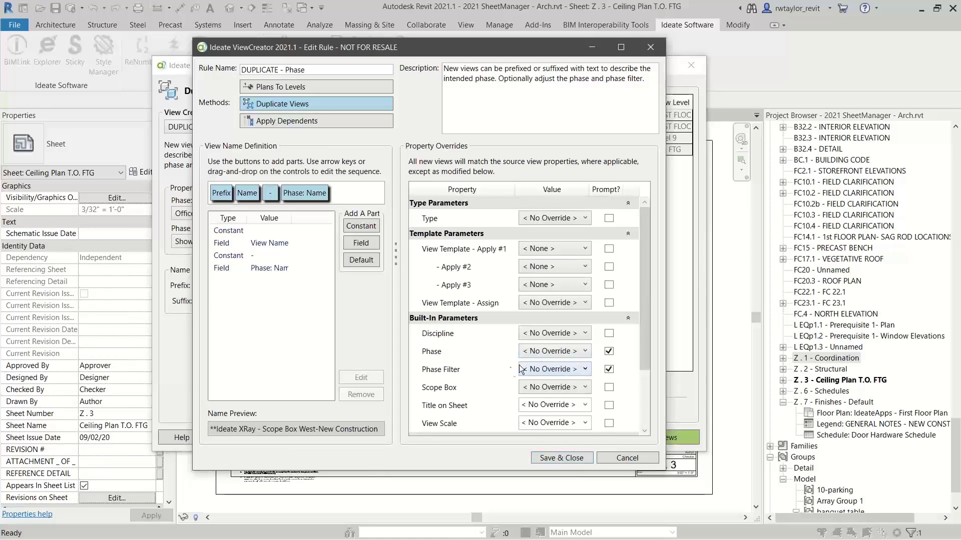
pyautogui.click(553, 458)
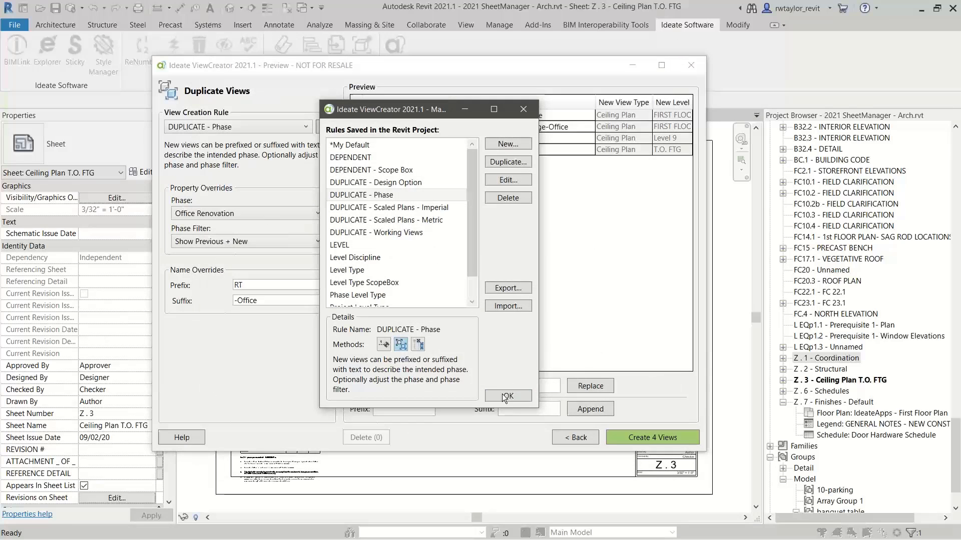
pyautogui.click(501, 396)
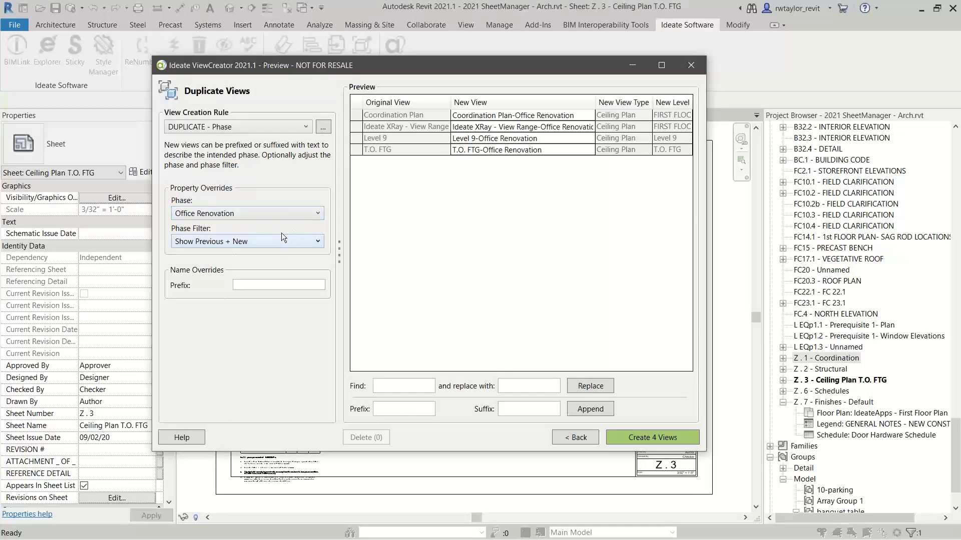
# - Switch the phase override to New Construction and back to Office Renovation to compare the previewed view names
pyautogui.click(281, 219)
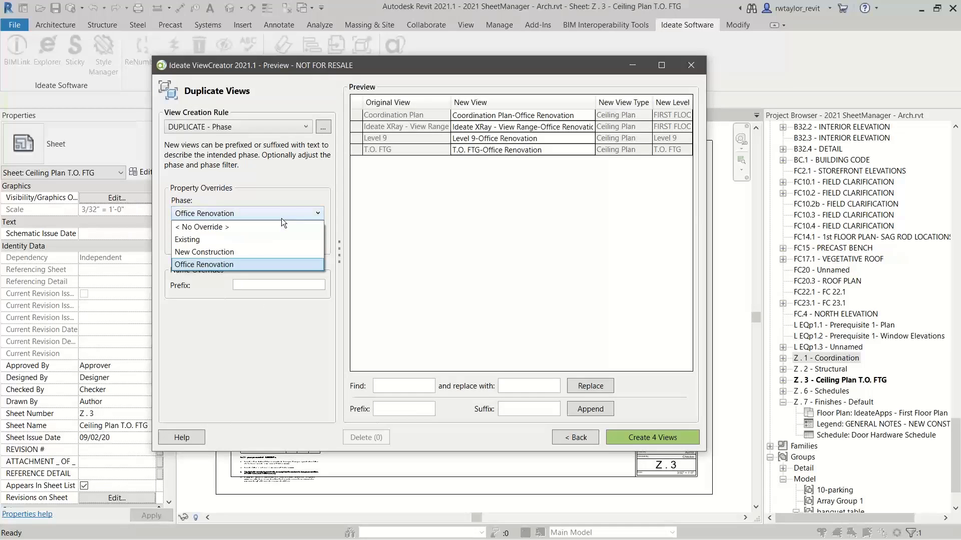
pyautogui.click(267, 248)
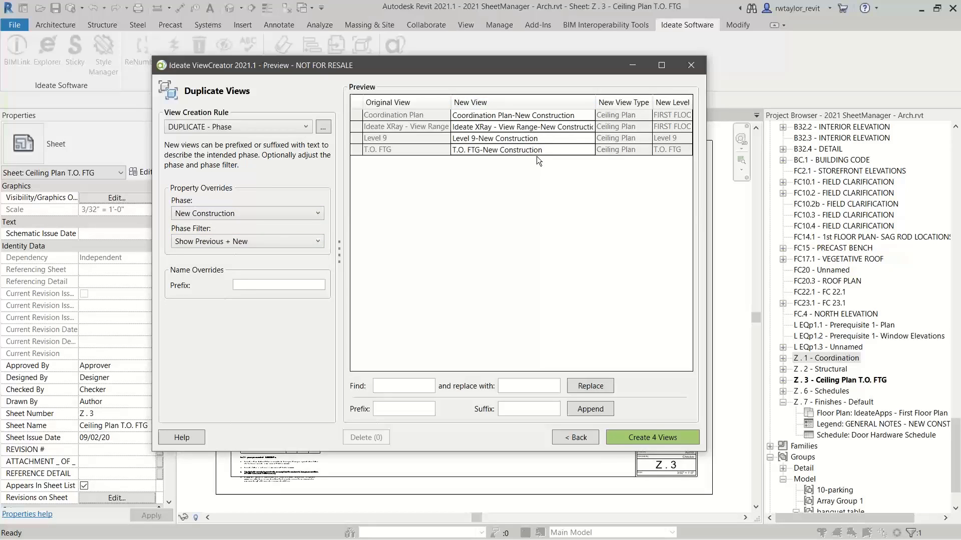
pyautogui.click(267, 218)
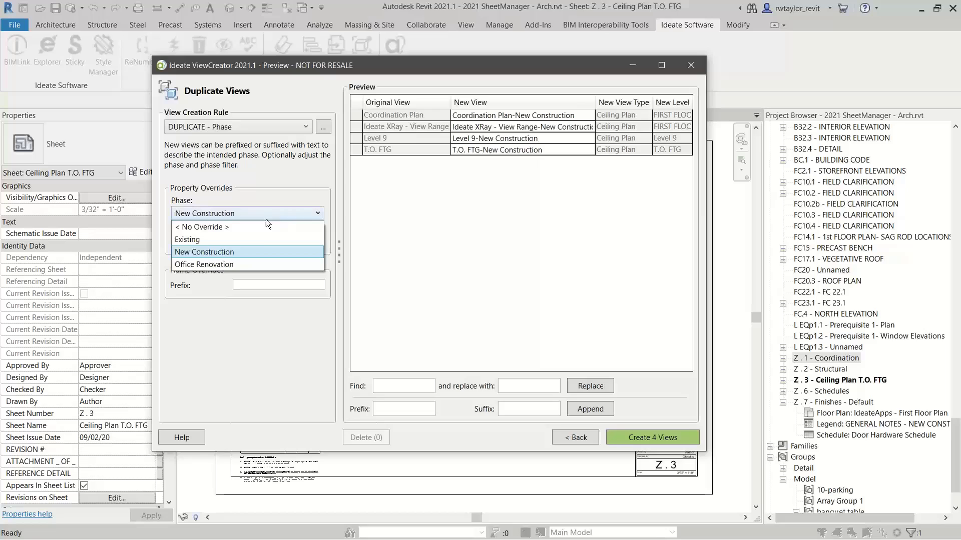
pyautogui.click(253, 263)
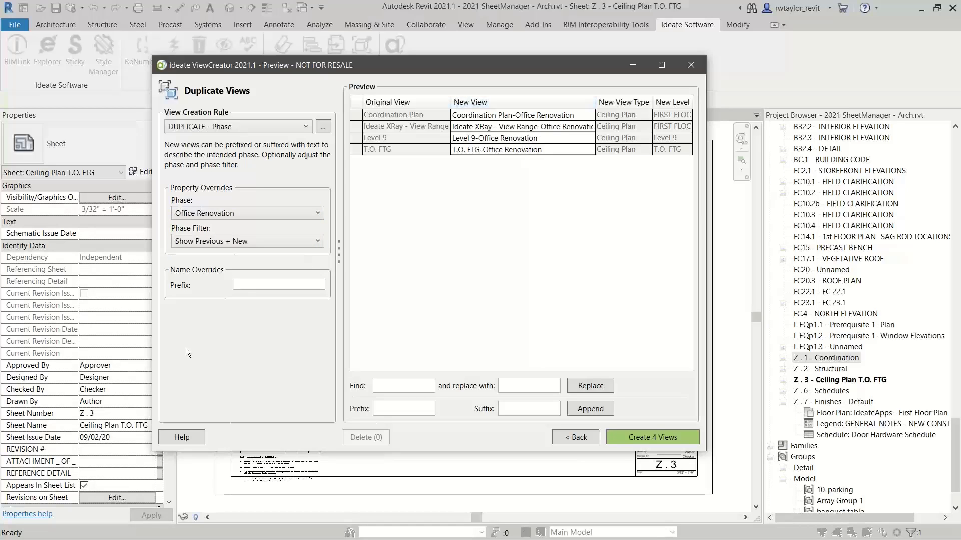
# - Set the name prefix to RT-, create the four duplicate views and dismiss the summary
pyautogui.click(245, 285)
pyautogui.write('RT-')
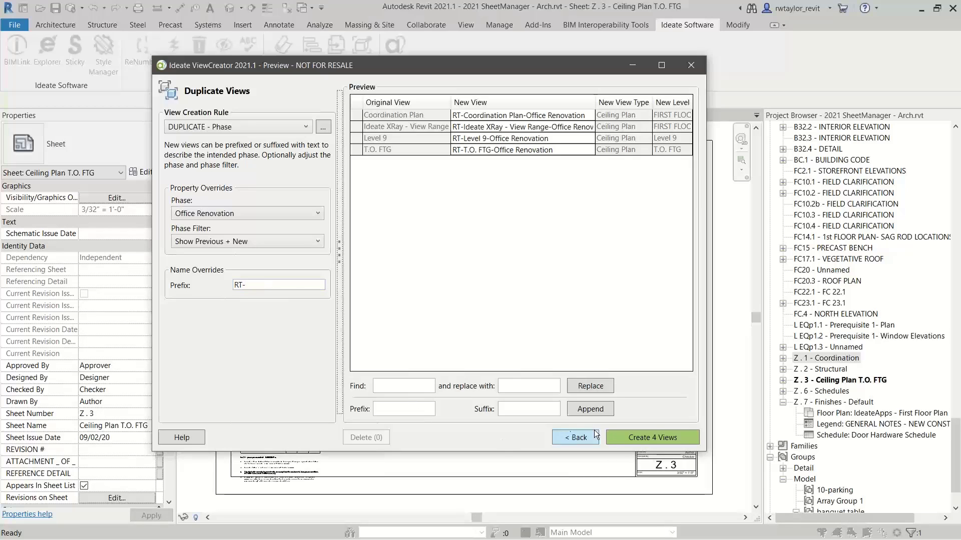
pyautogui.click(622, 433)
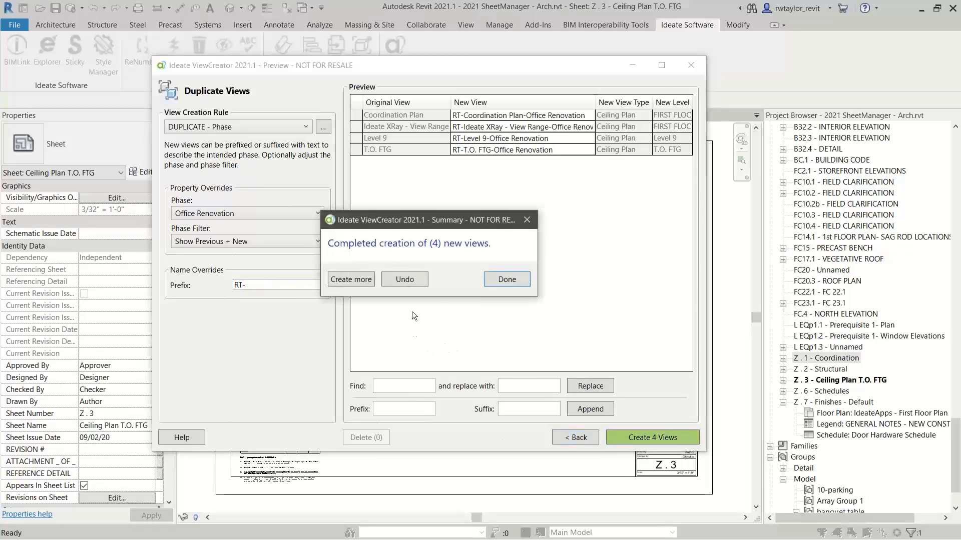
pyautogui.click(501, 281)
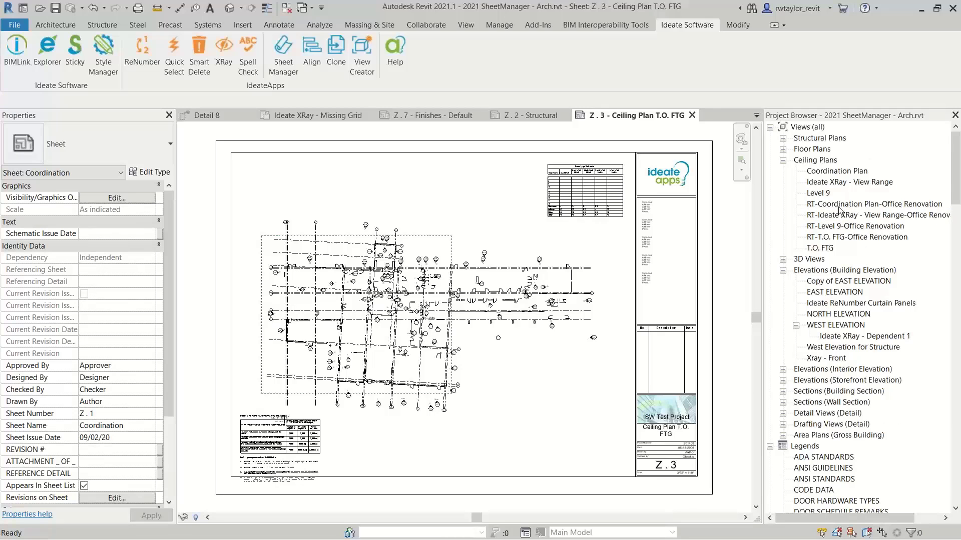
# - Open the RT-Coordination Plan-Office Renovation ceiling plan and check its phase and phase filter properties
pyautogui.doubleClick(839, 205)
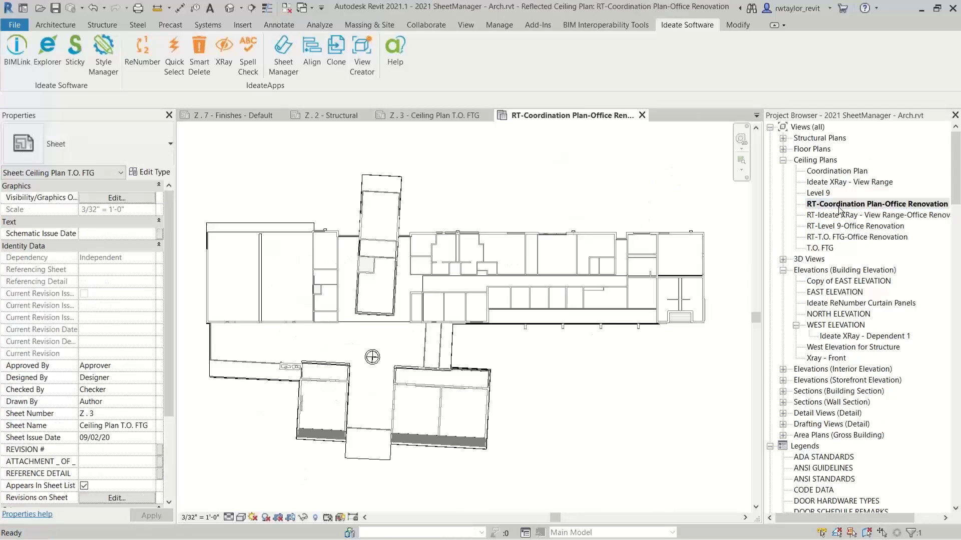
pyautogui.moveTo(167, 292); pyautogui.dragTo(169, 411)
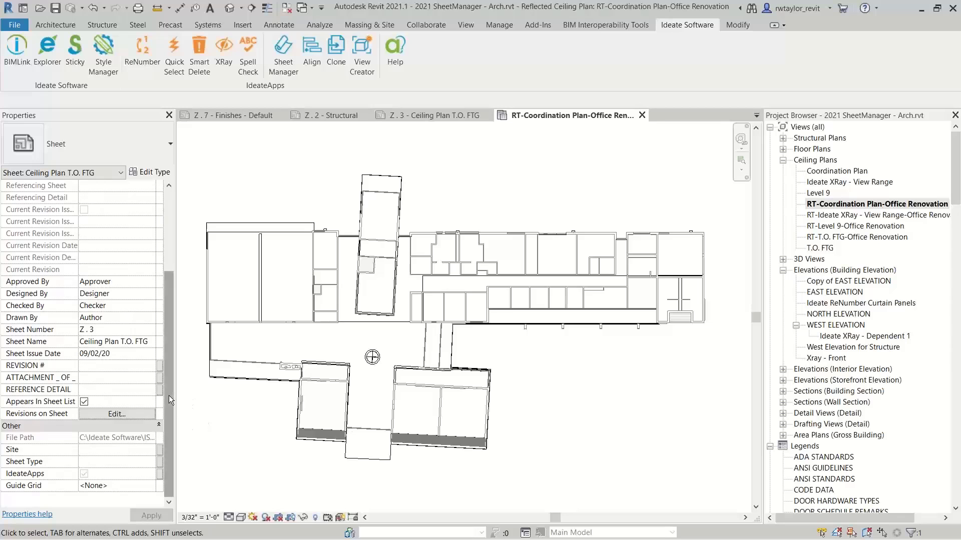
pyautogui.moveTo(169, 395); pyautogui.dragTo(182, 334)
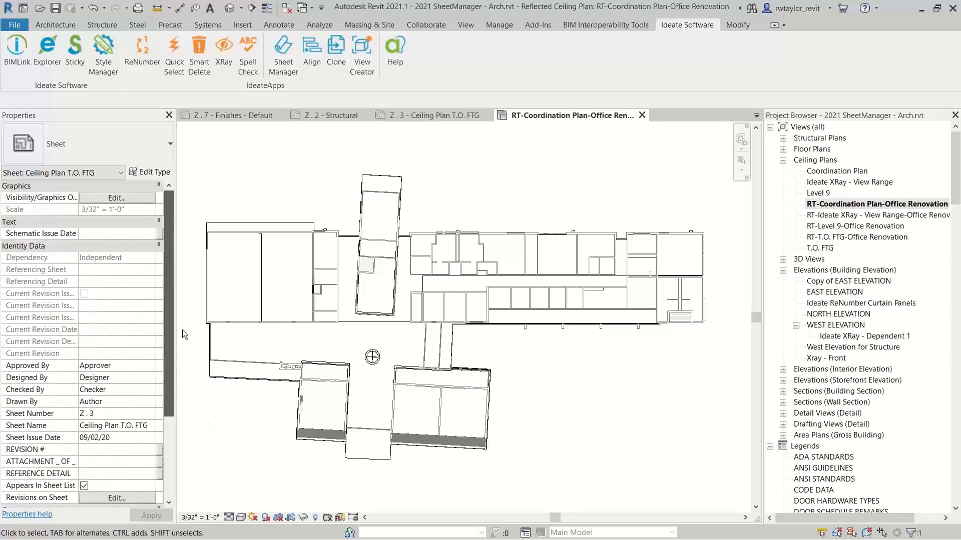
pyautogui.click(220, 430)
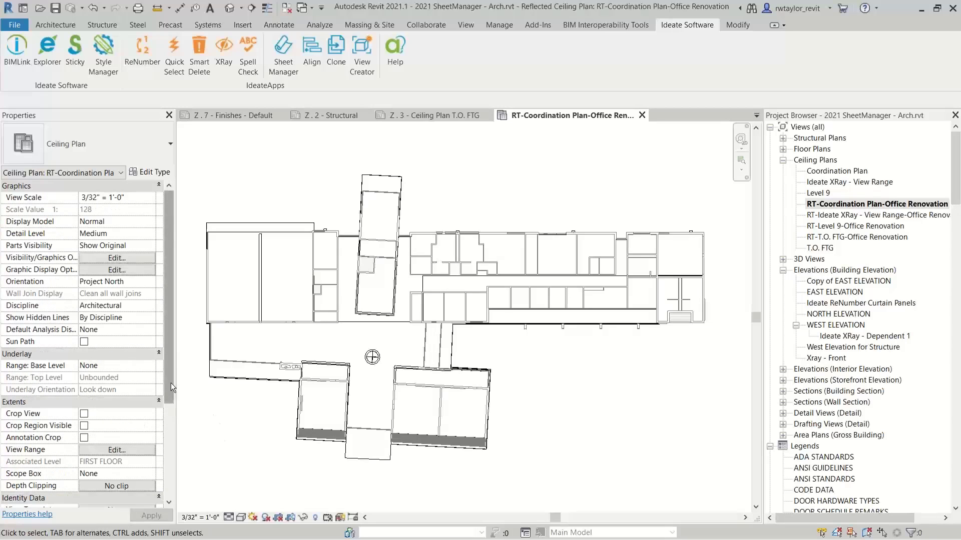
pyautogui.moveTo(170, 383); pyautogui.dragTo(175, 447)
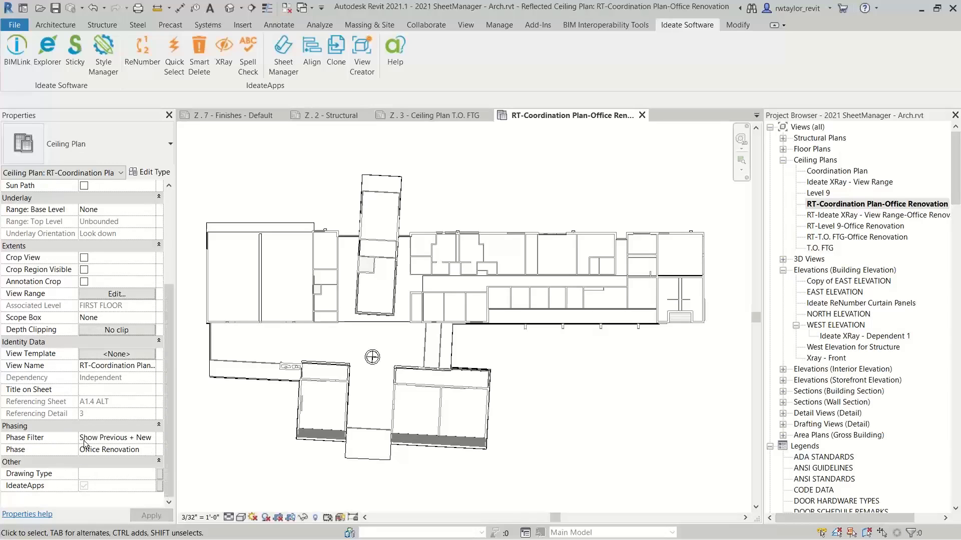